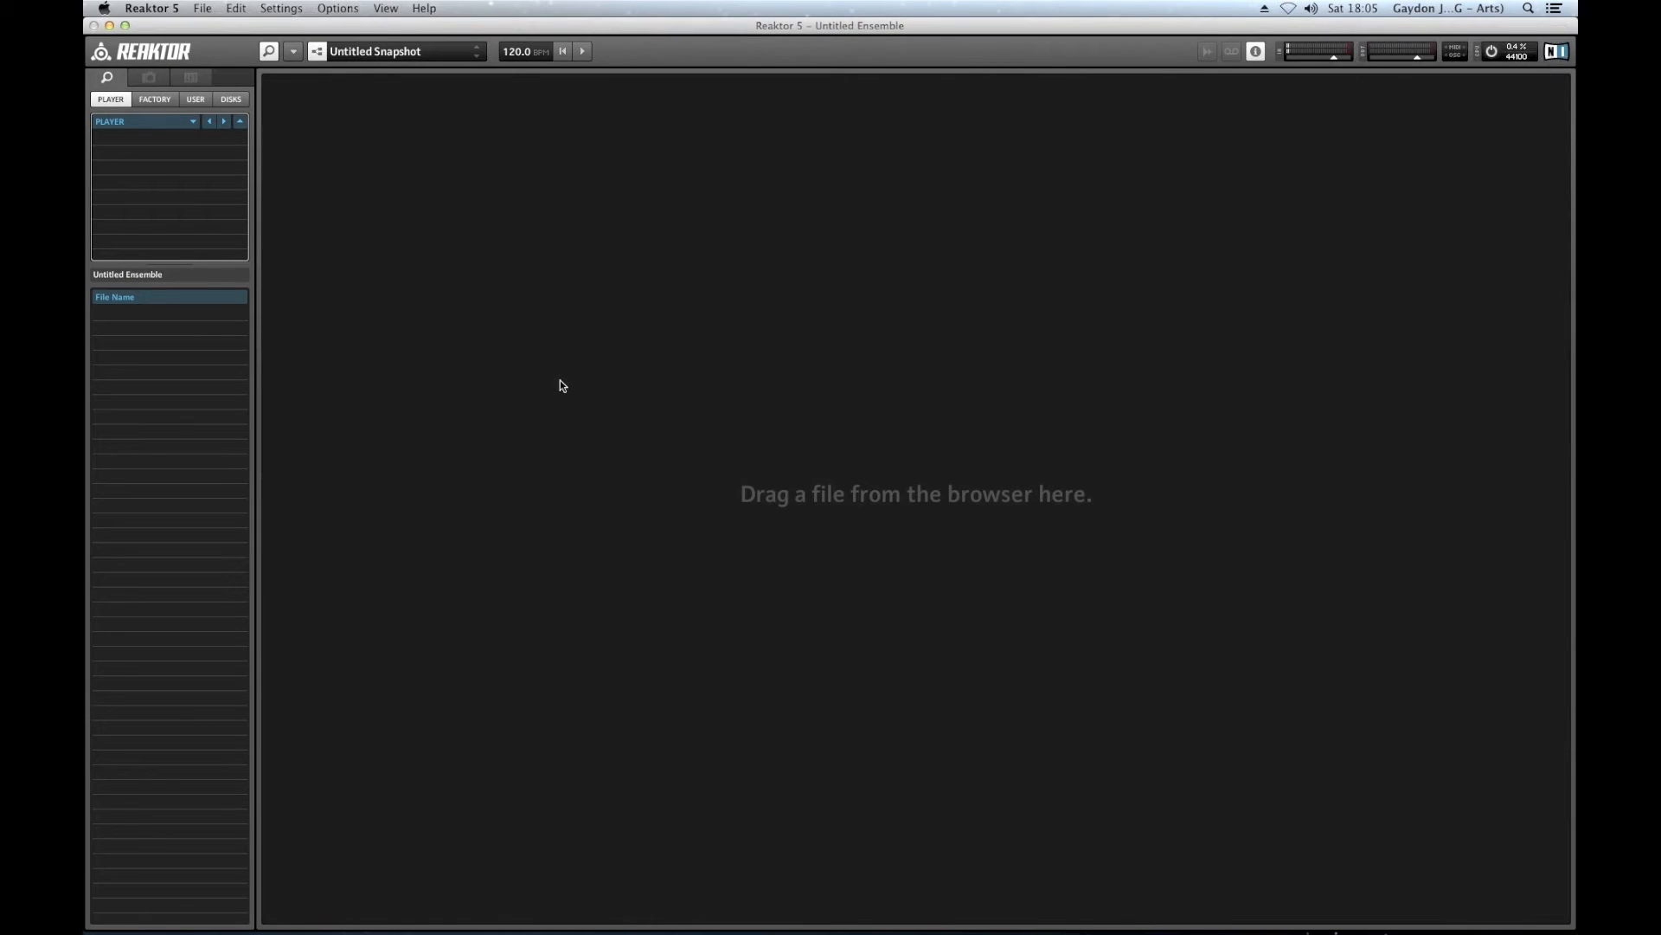
Create a new ensemble and delete all default terminals and voice combiners from its instrument's structure.
left_click(202, 8)
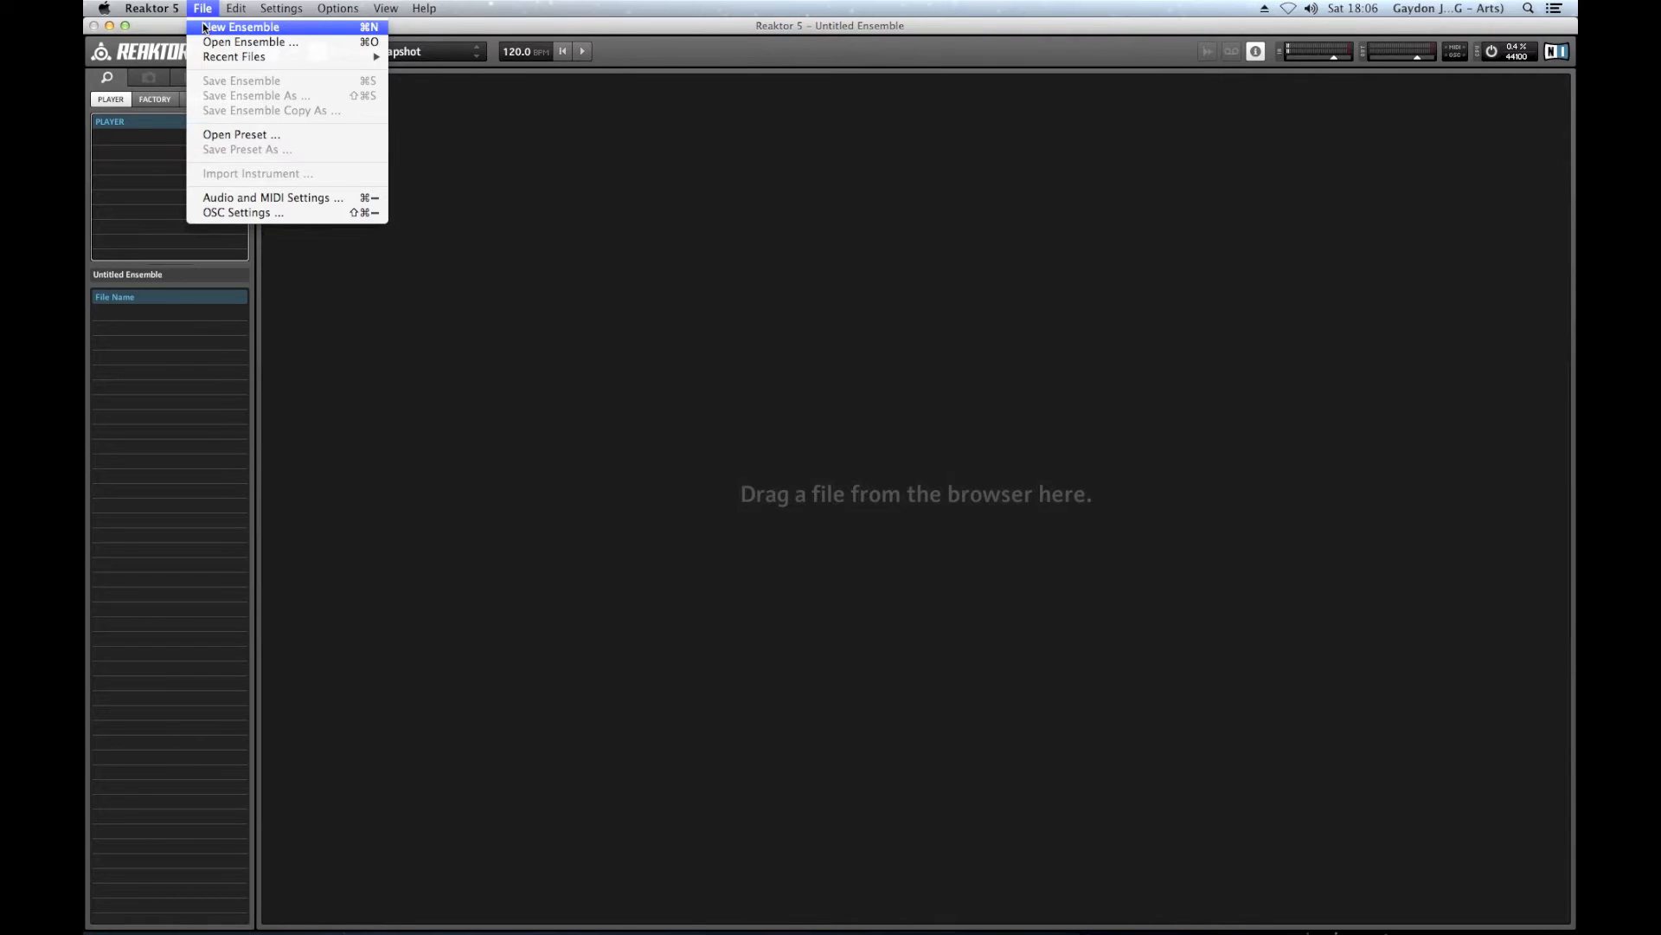
left_click(368, 27)
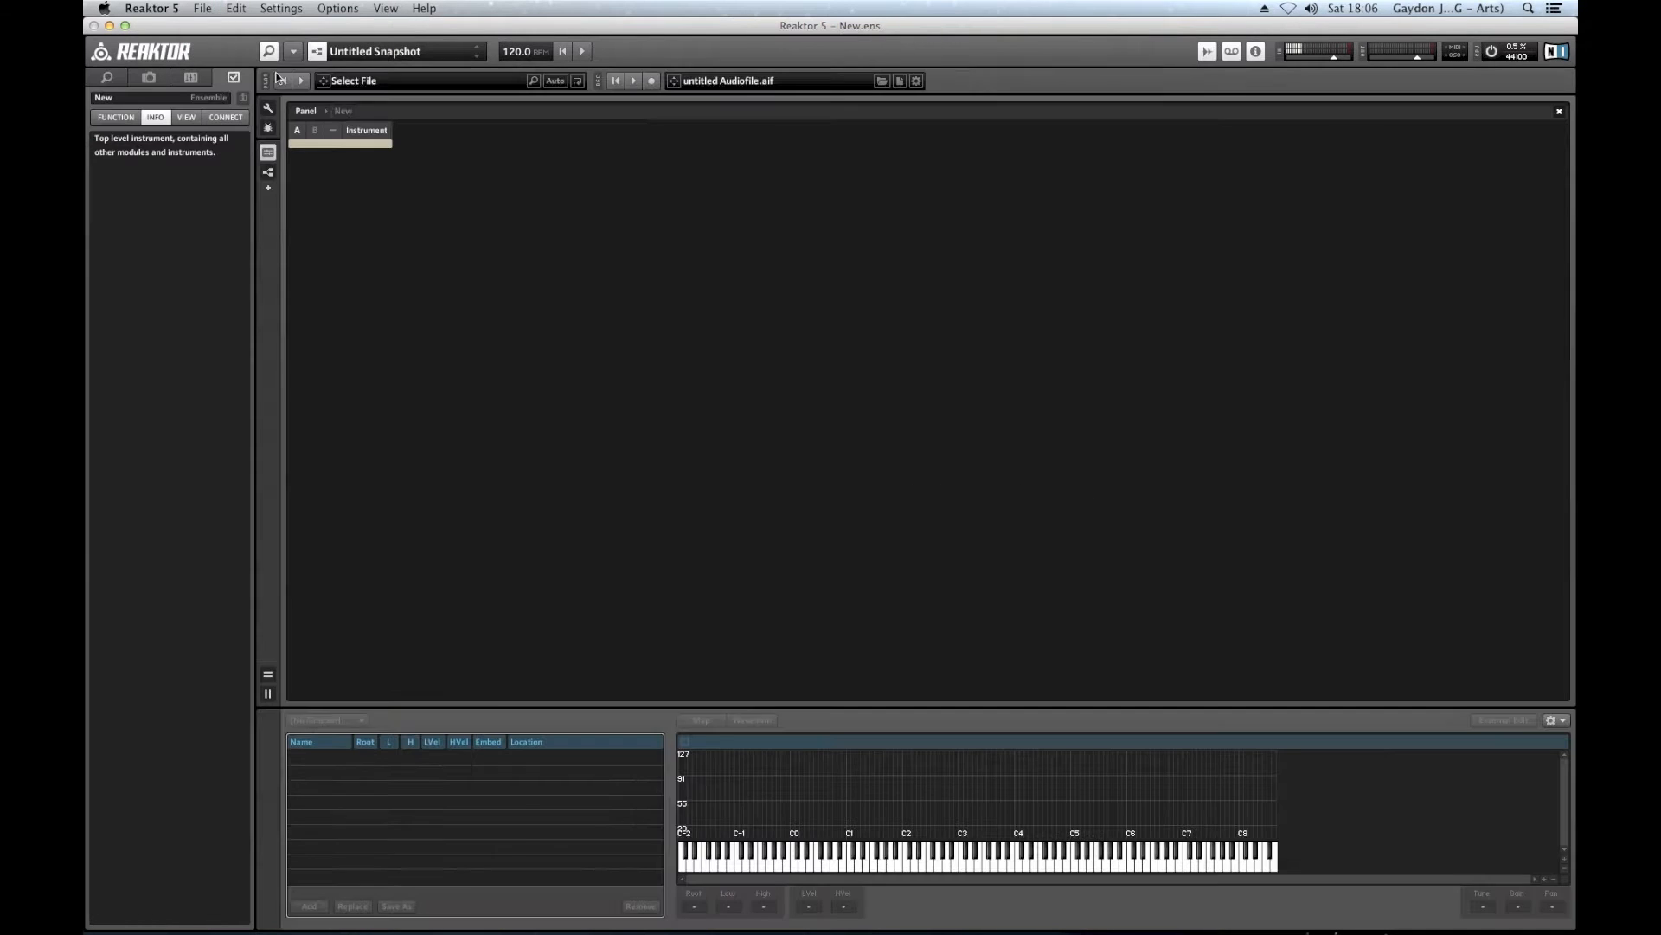
double_click(346, 152)
left_click_drag(324, 153, 640, 308)
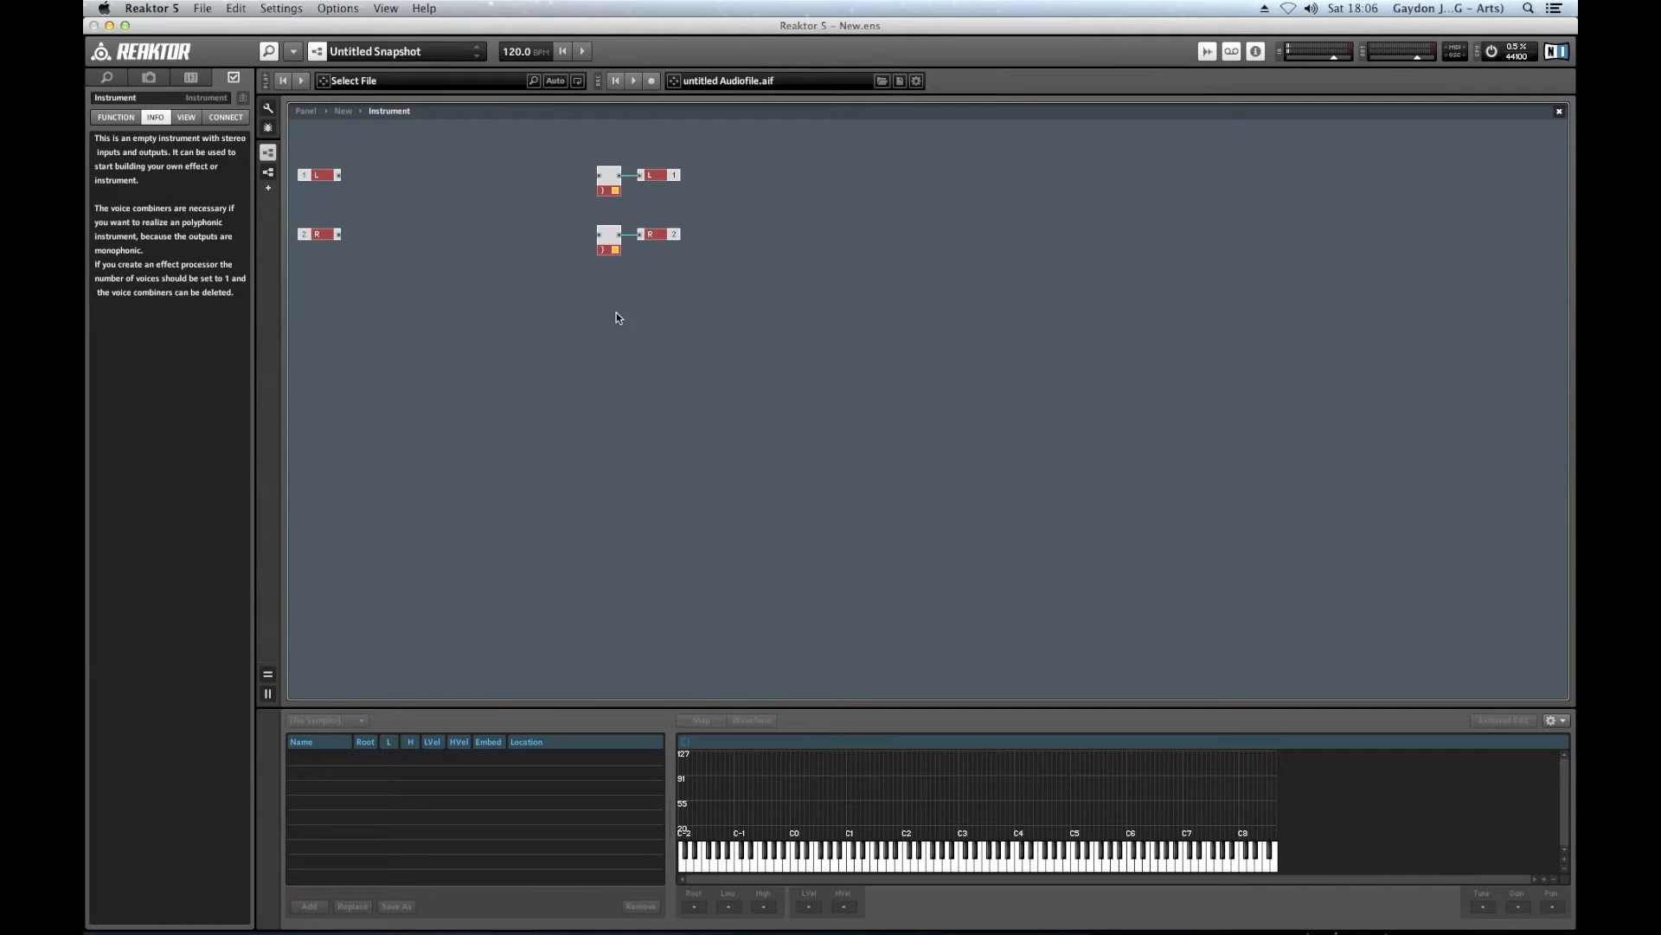
key("Delete")
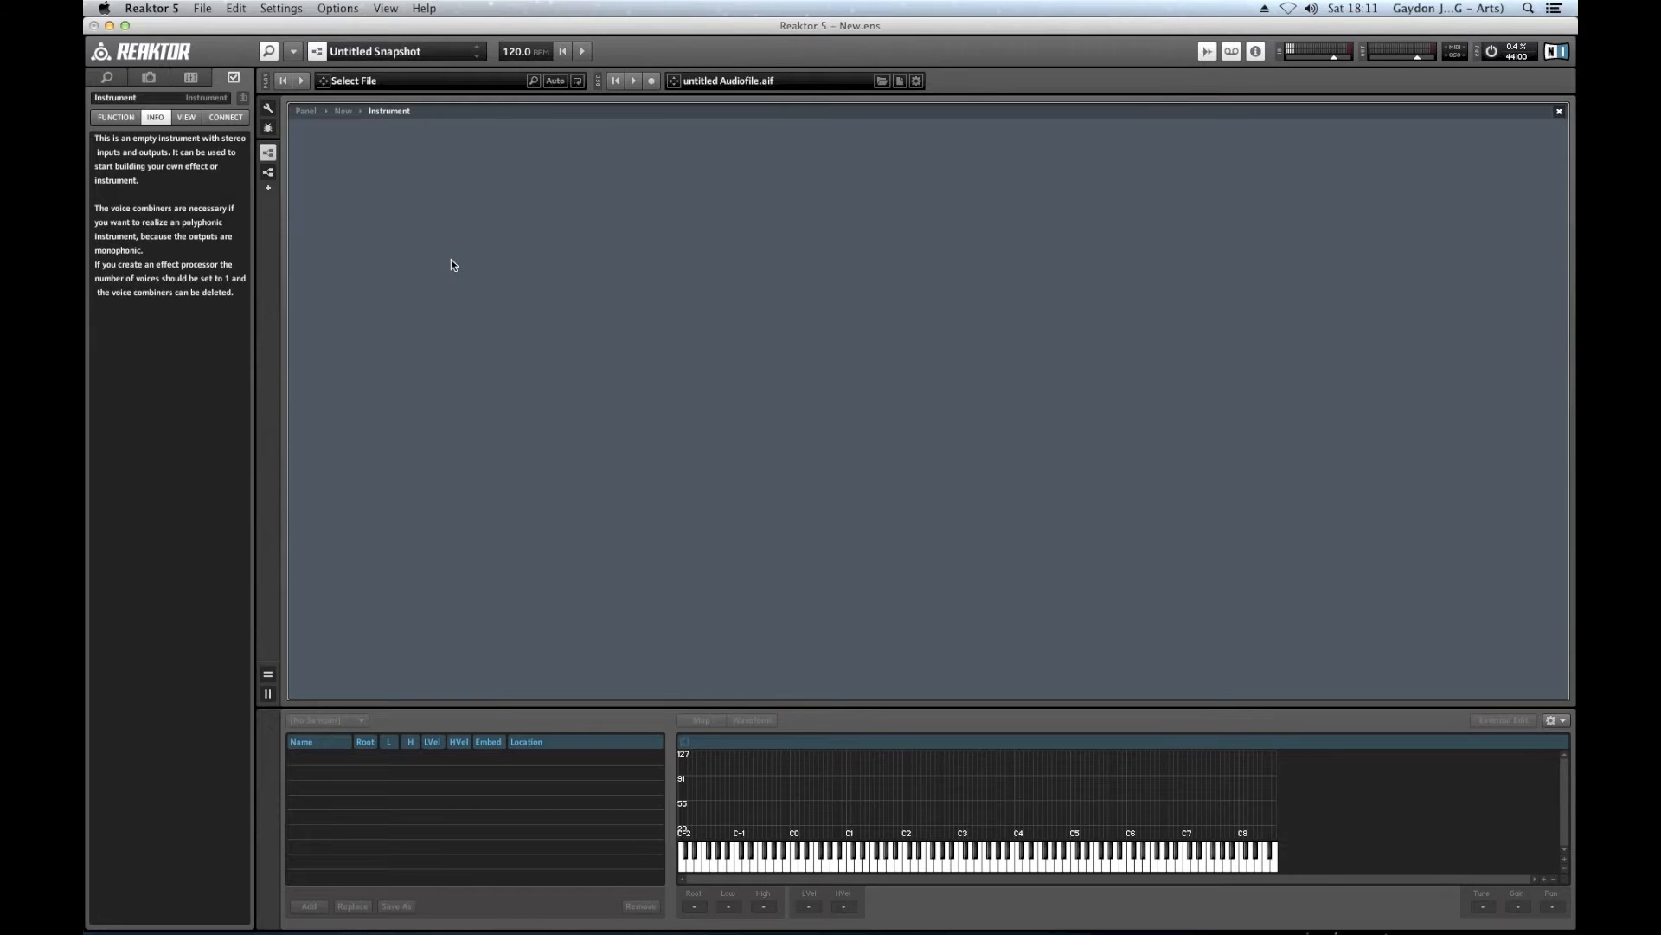
Insert the built-in Grain Resynth sampler module into the empty instrument structure.
right_click(450, 259)
mouse_move(457, 263)
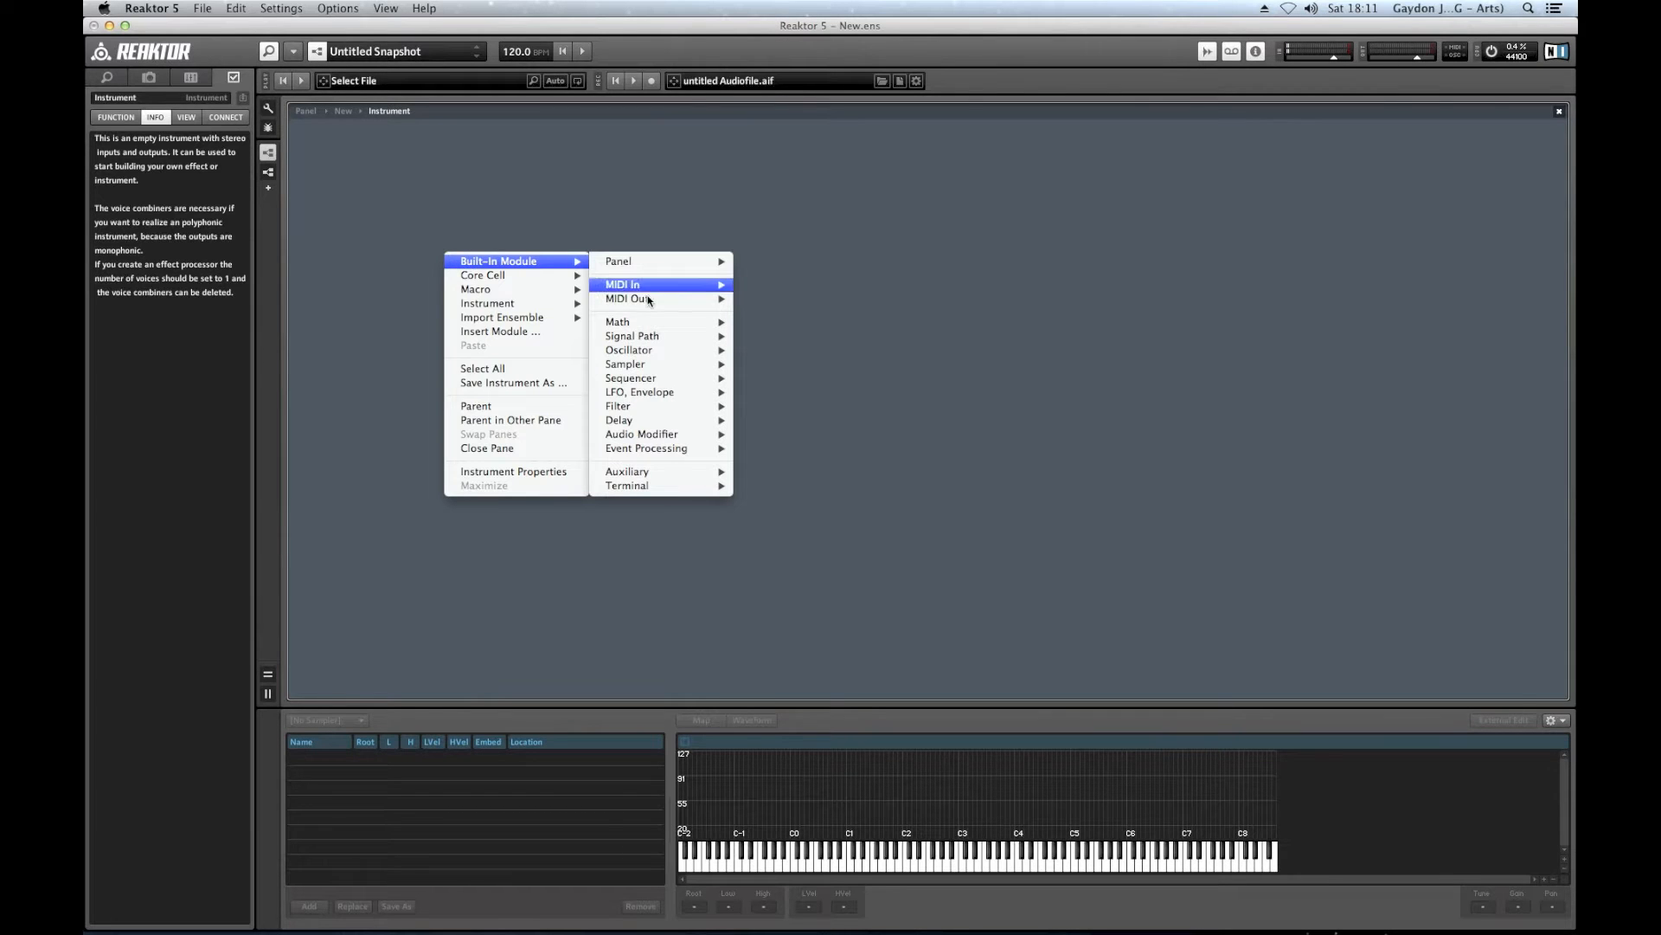
mouse_move(654, 366)
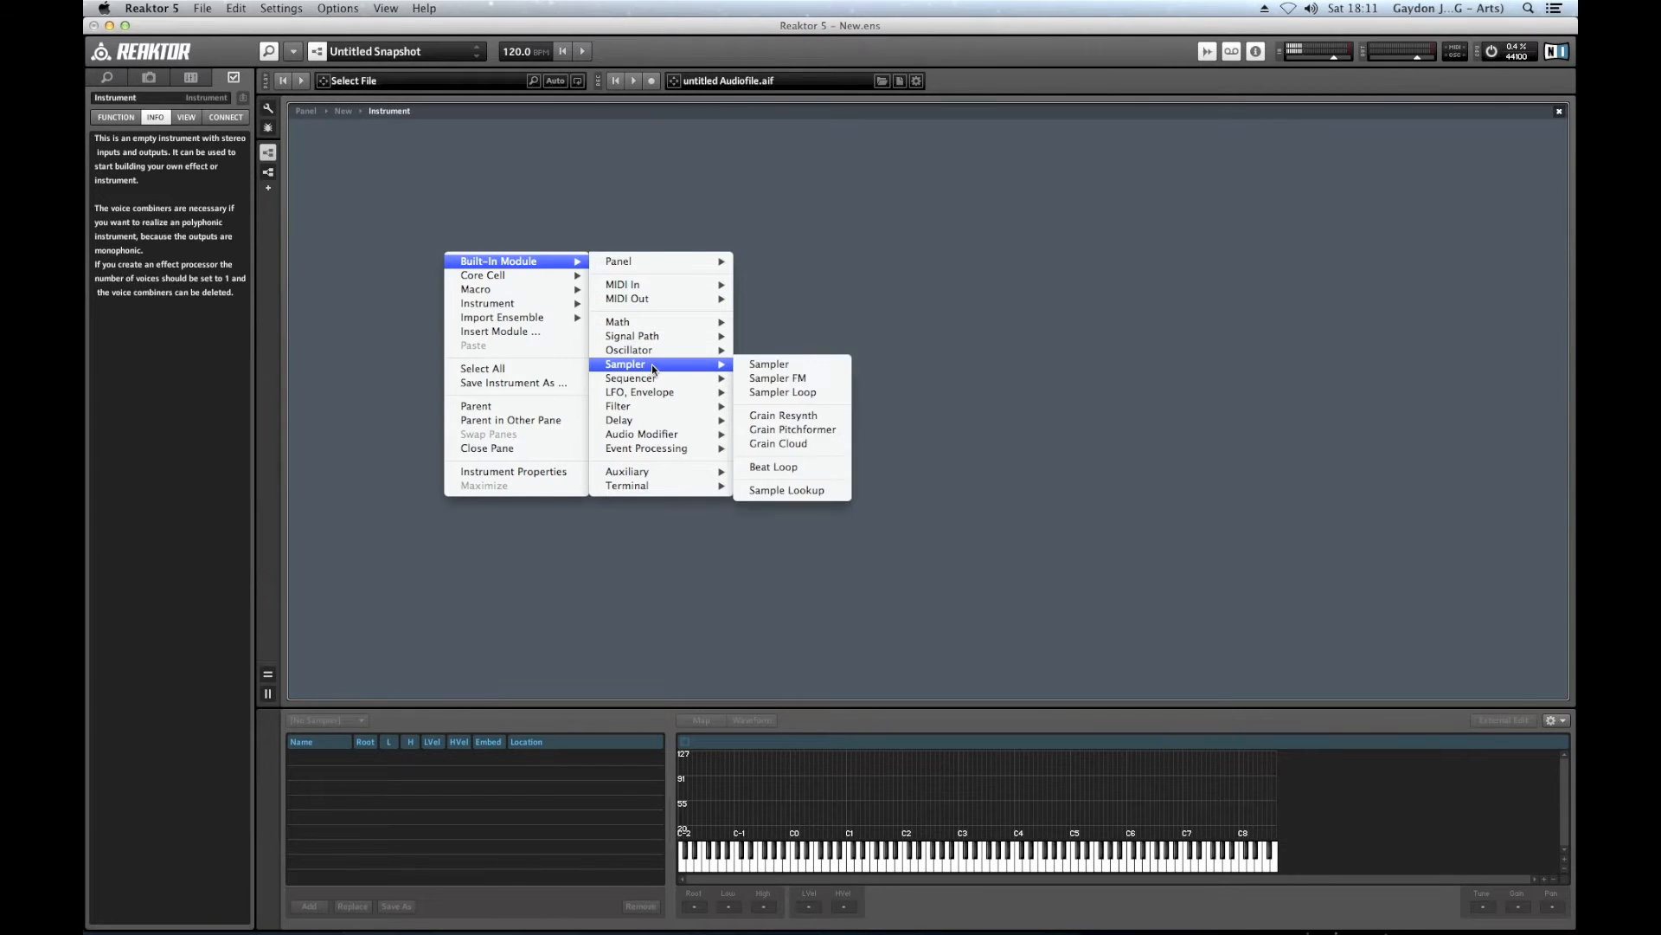
left_click(773, 416)
Search for "pitch", insert the Grain Pitchformer Sampler module and align it directly beside the Resynth module.
double_click(594, 322)
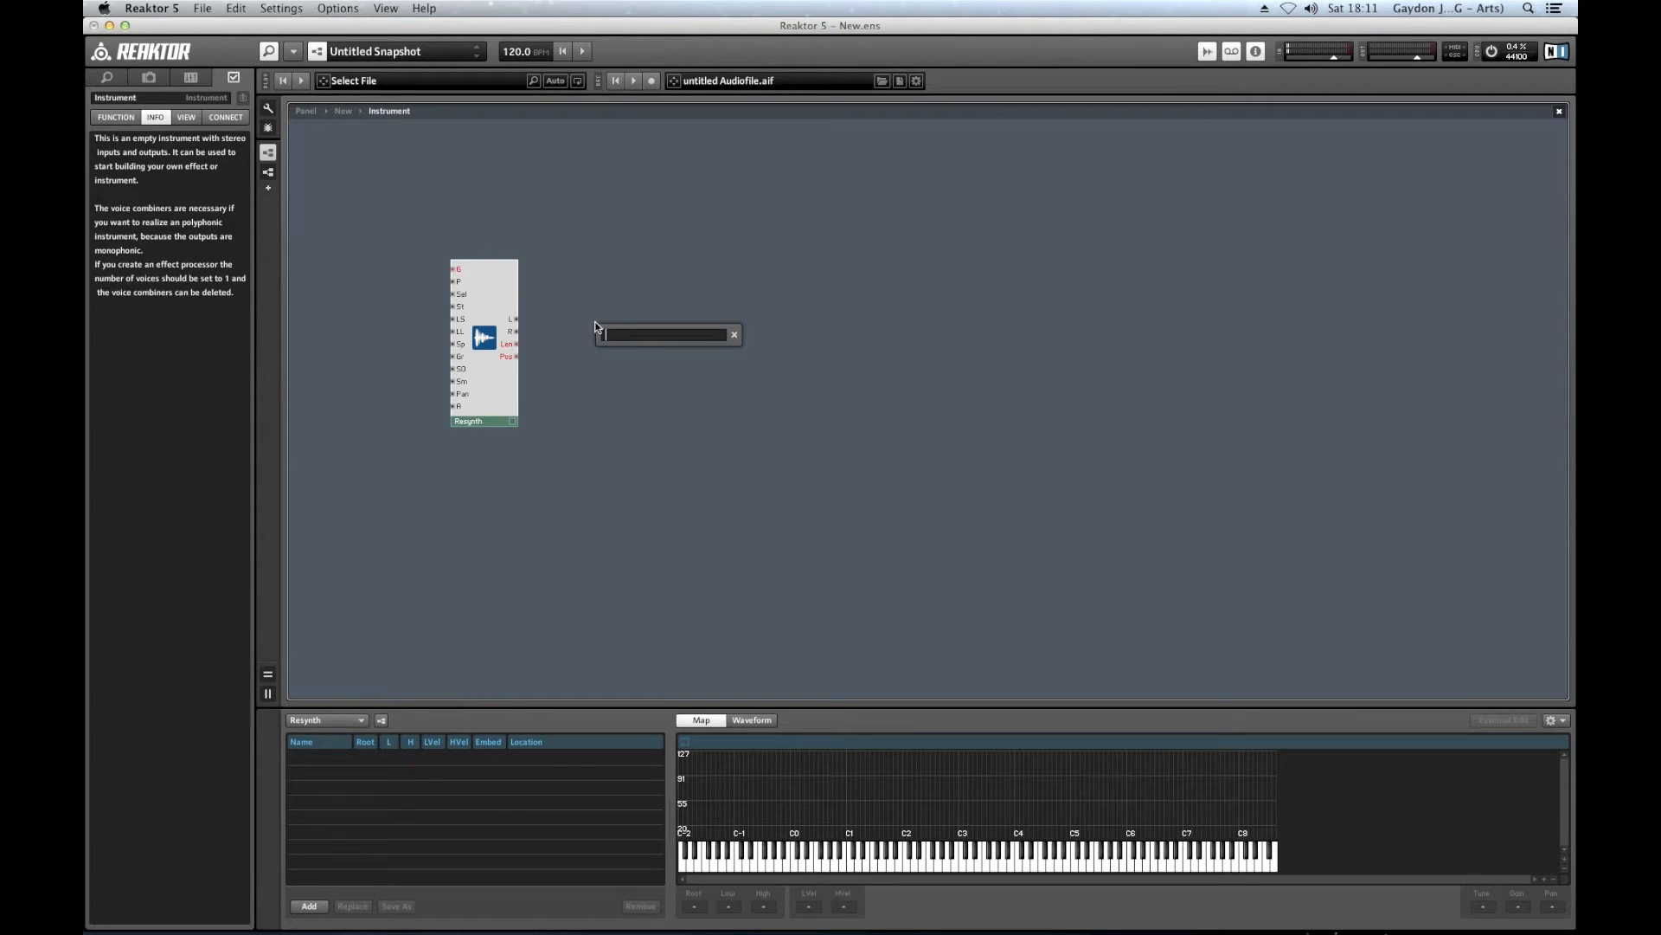
type("pitch")
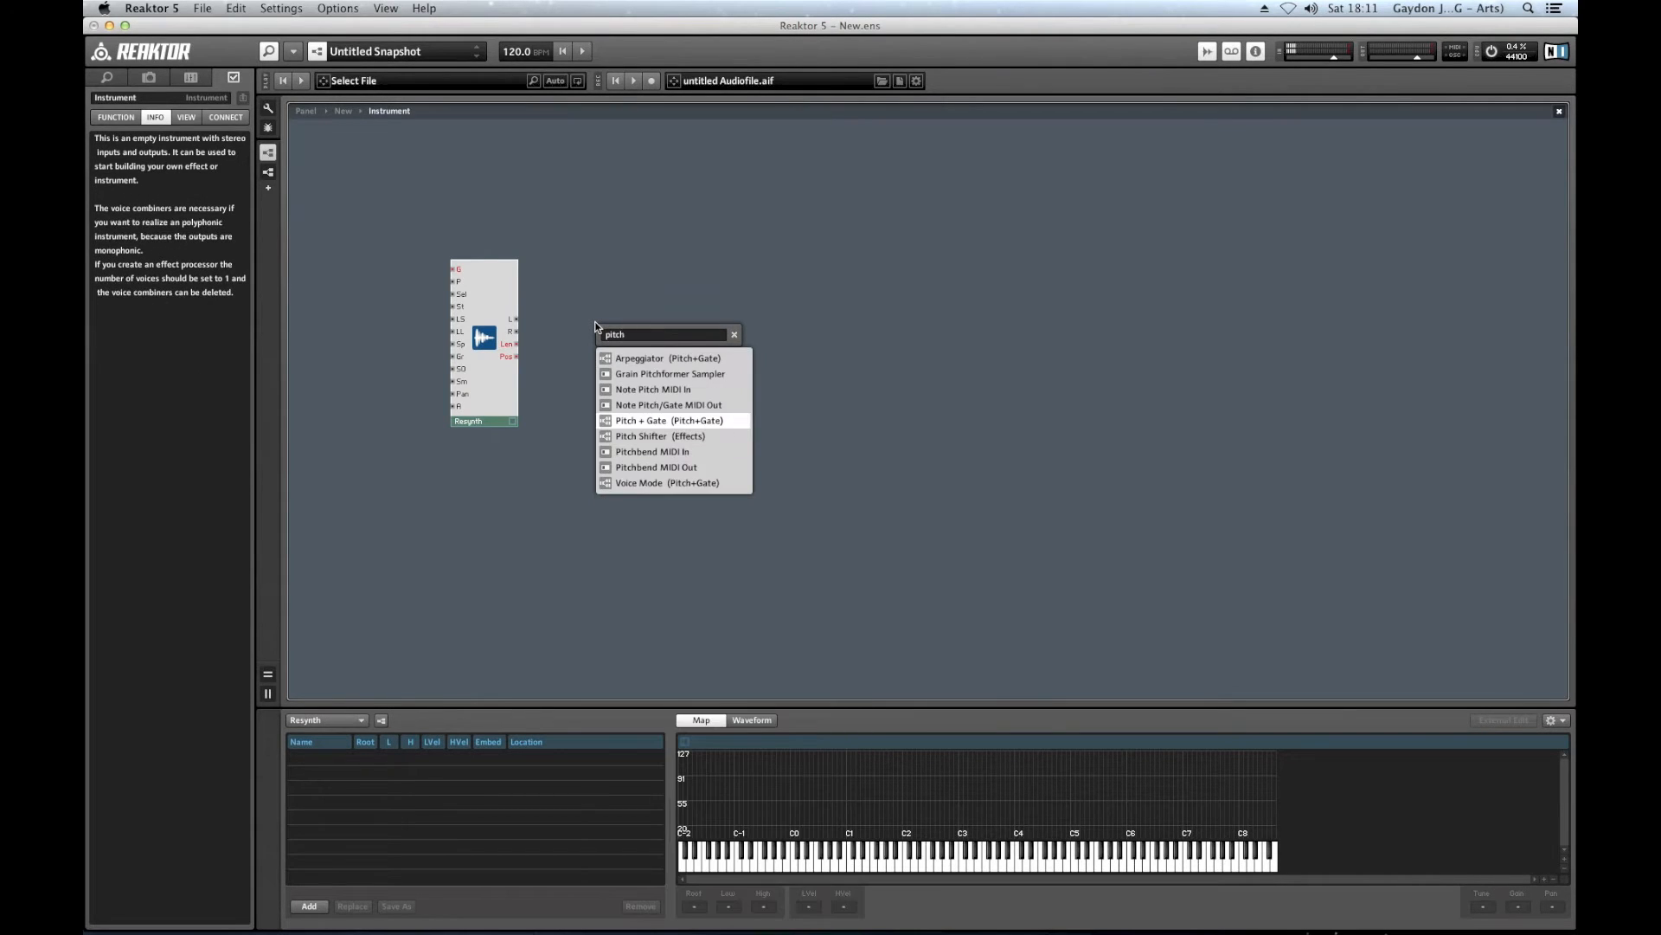
key("Up")
key("Up")
key("Up")
key("Up")
key("Down")
key("Return")
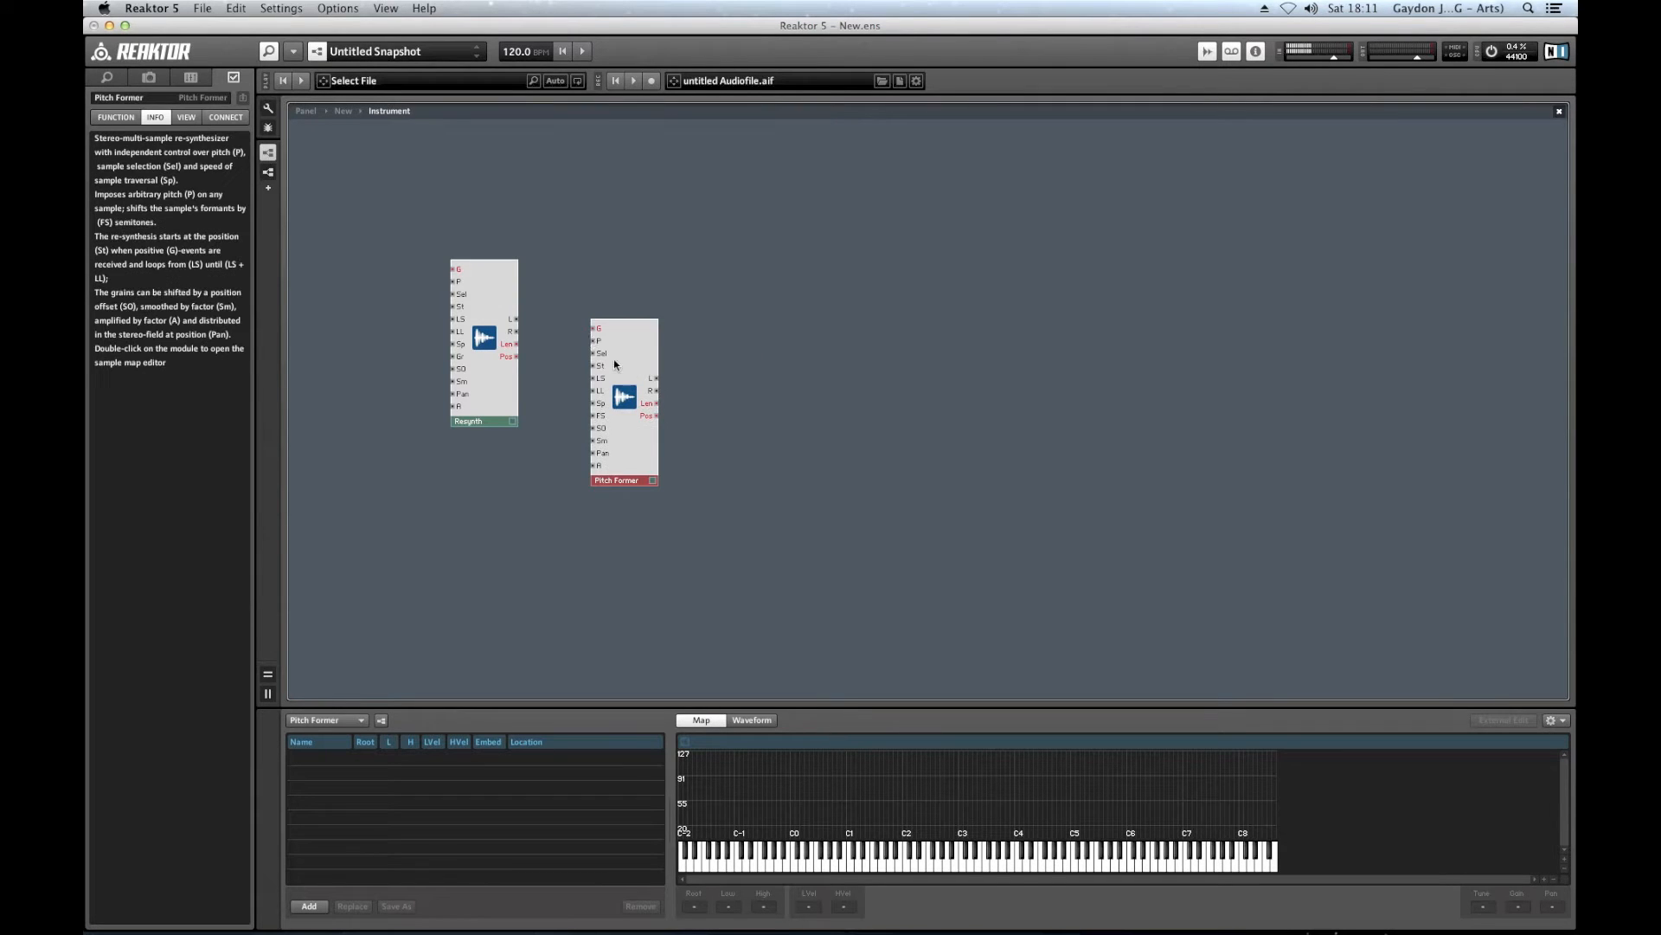
left_click_drag(619, 332, 557, 274)
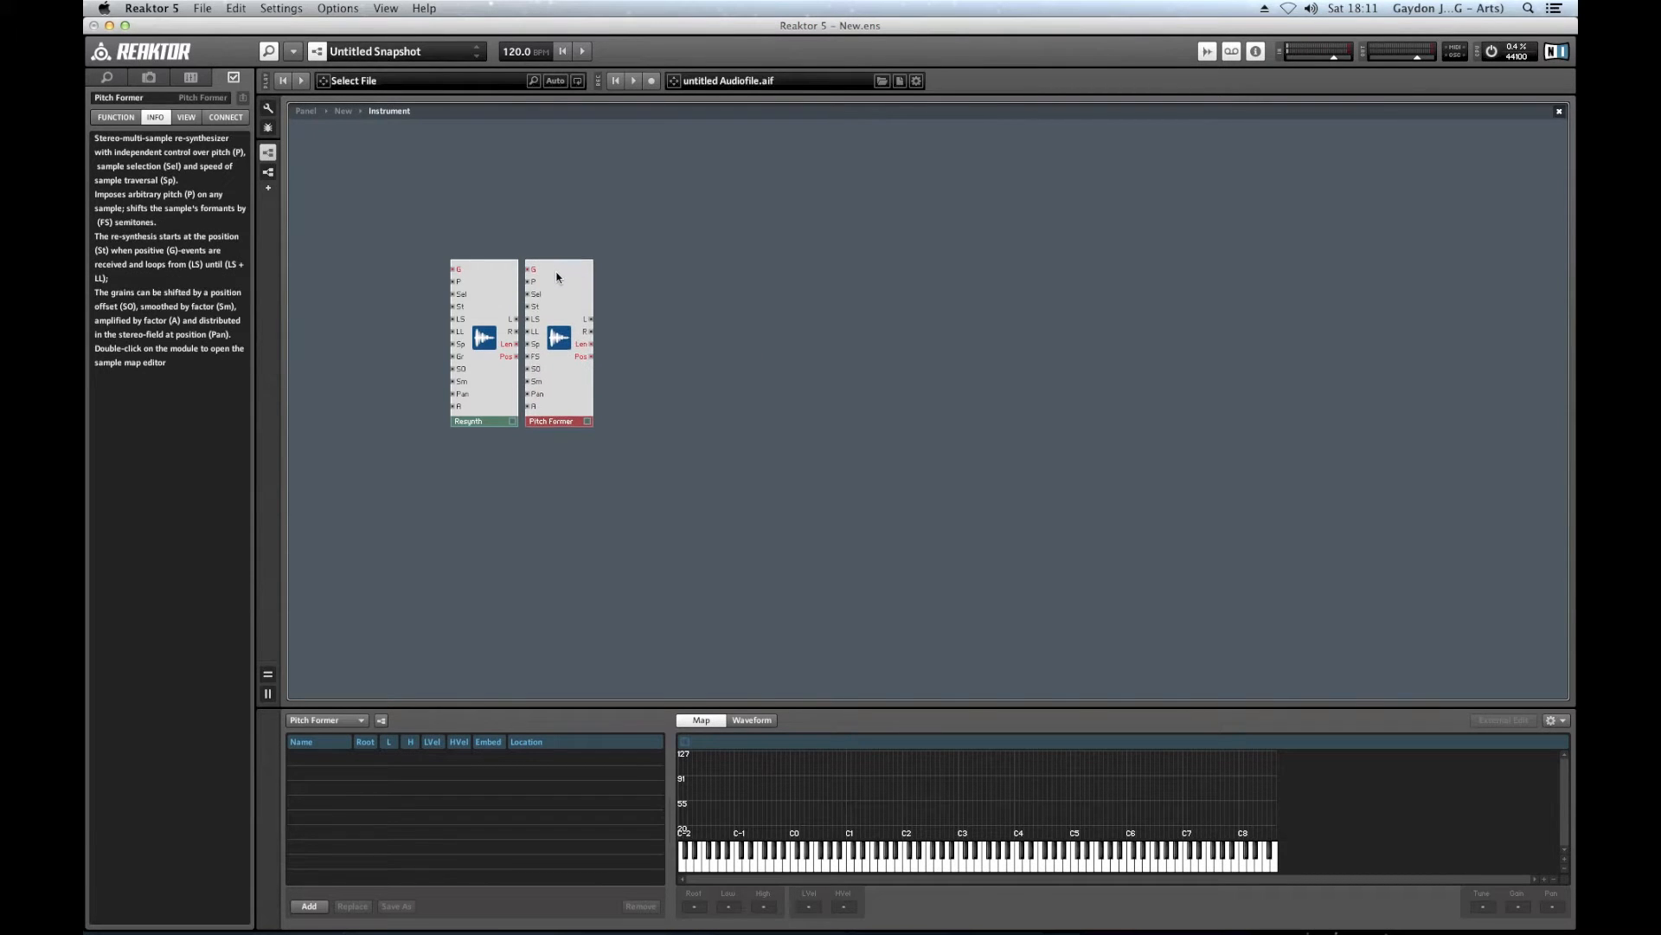
Search for "grain cl" and add the Grain Cloud Sampler module, aligned beside the Pitch Former.
double_click(604, 278)
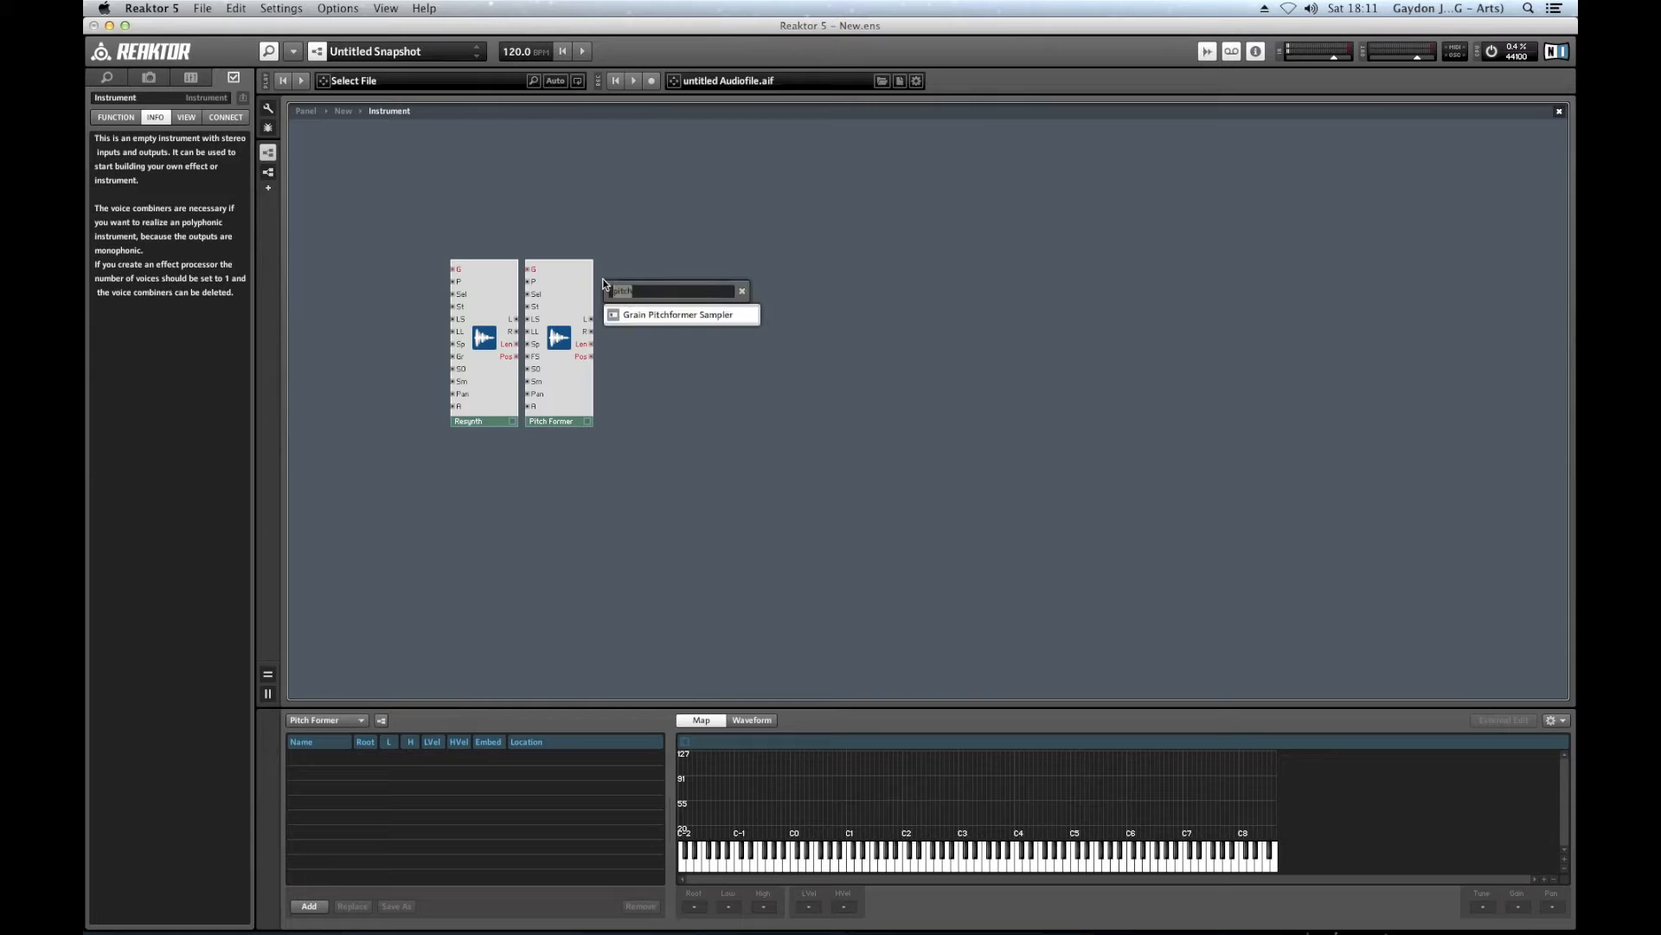
type("grain cl")
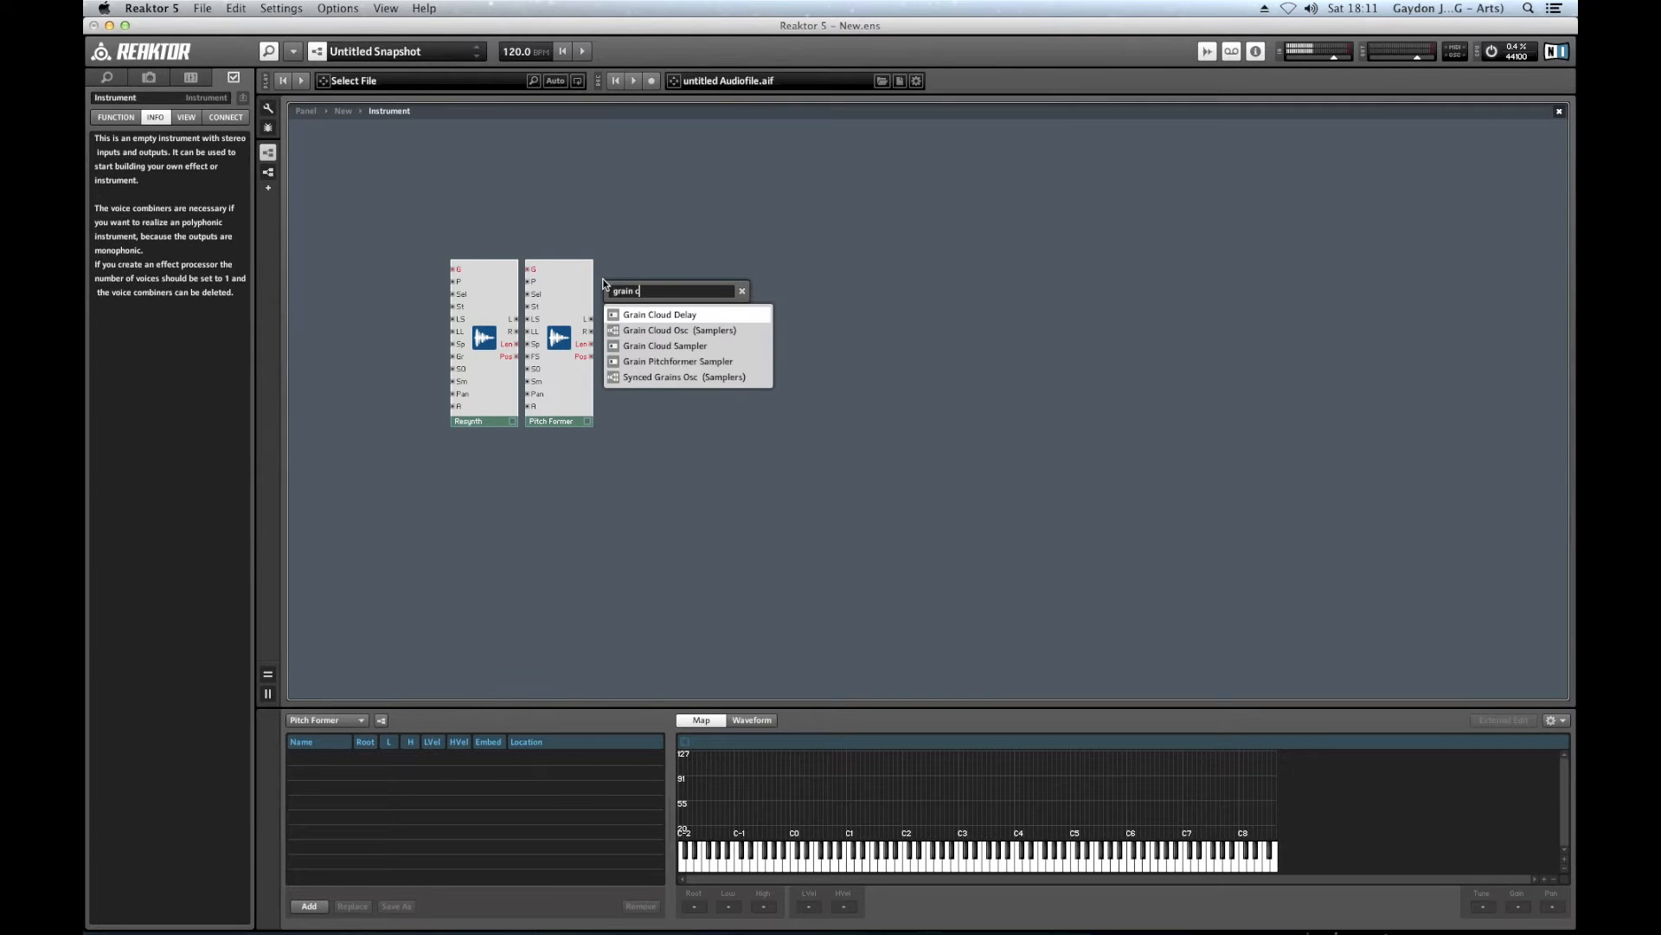
left_click(649, 346)
left_click_drag(643, 301, 641, 300)
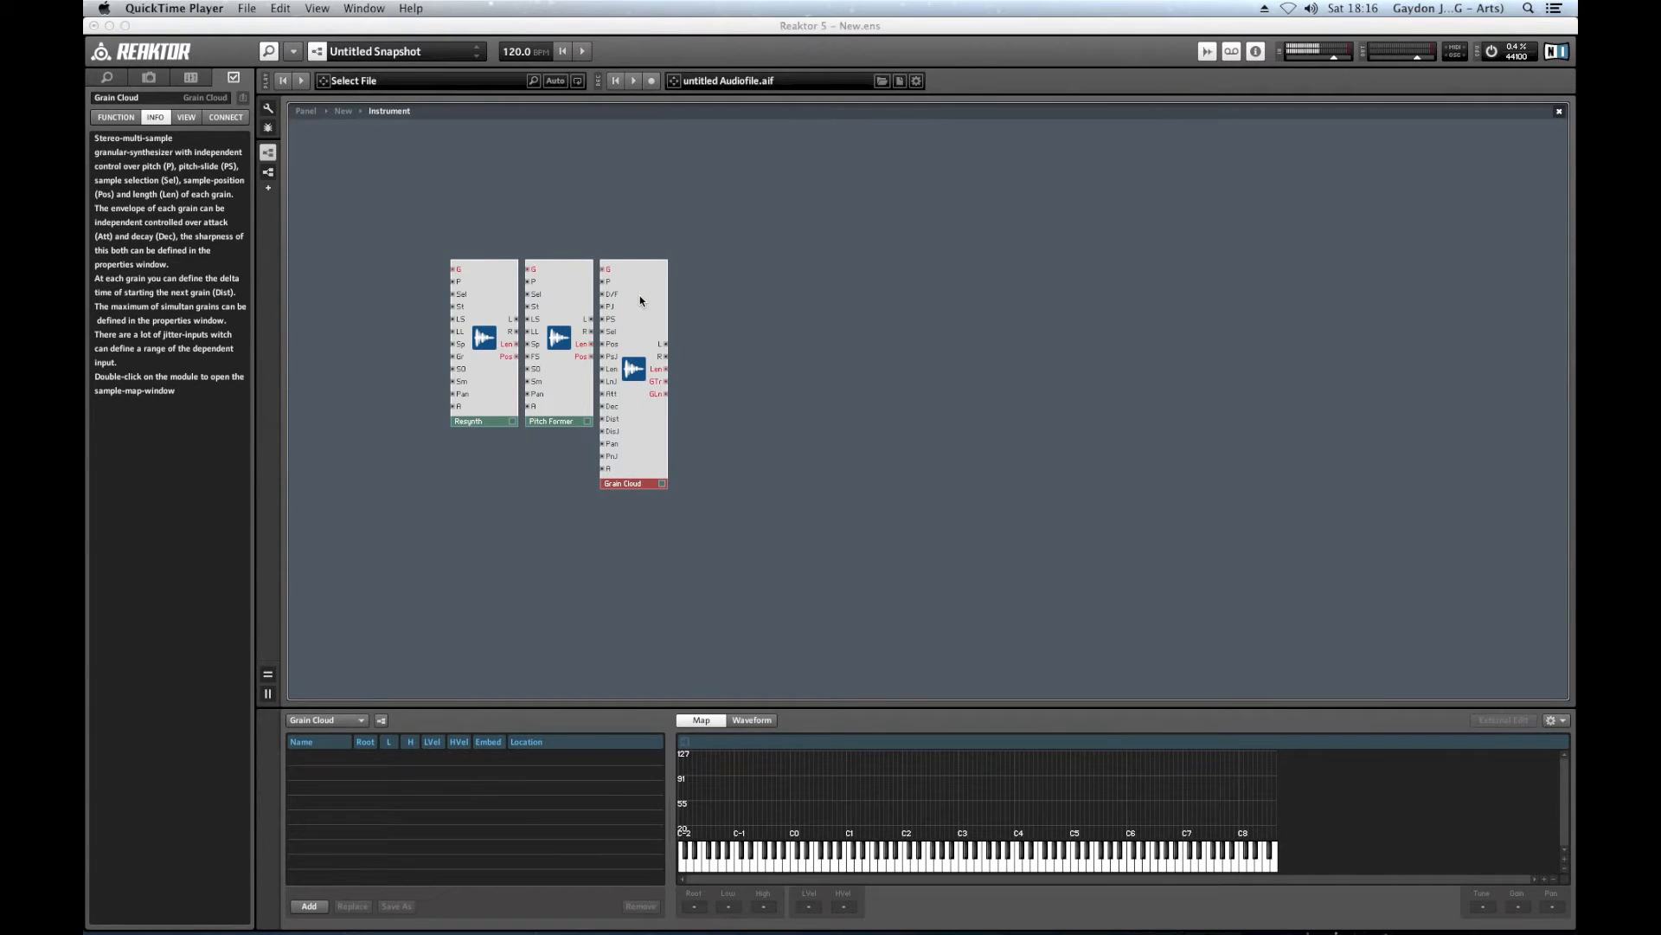
left_click(640, 301)
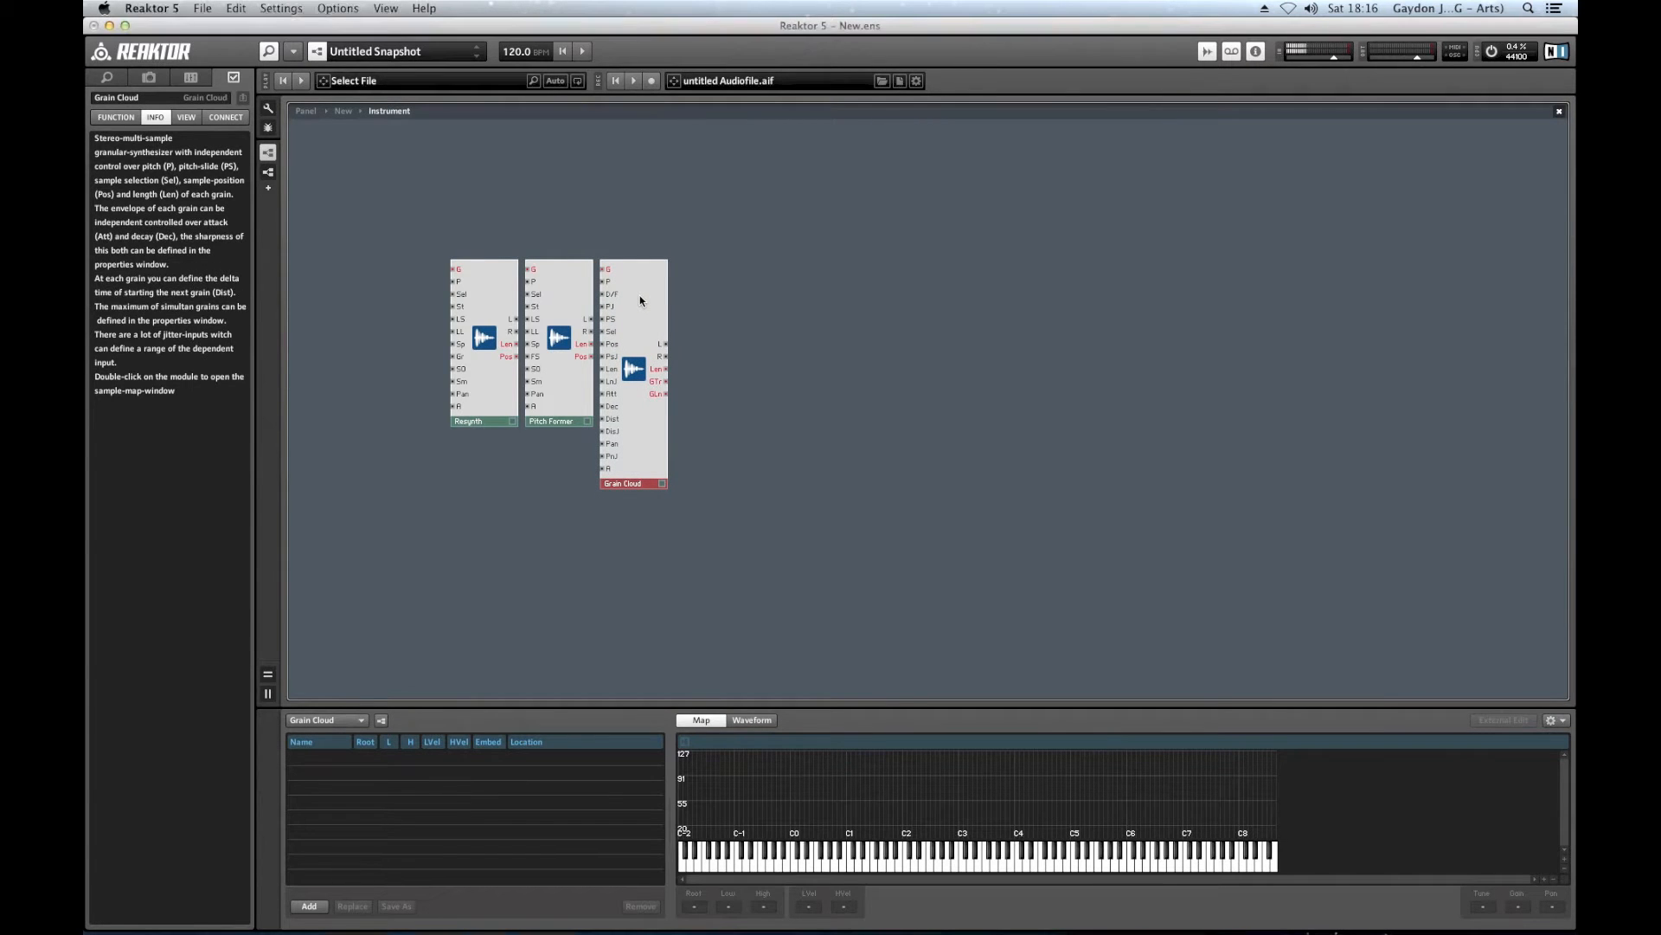
Insert the built-in Grain Delay module and align it with the sampler modules, leaving a gap after the Grain Cloud.
right_click(696, 295)
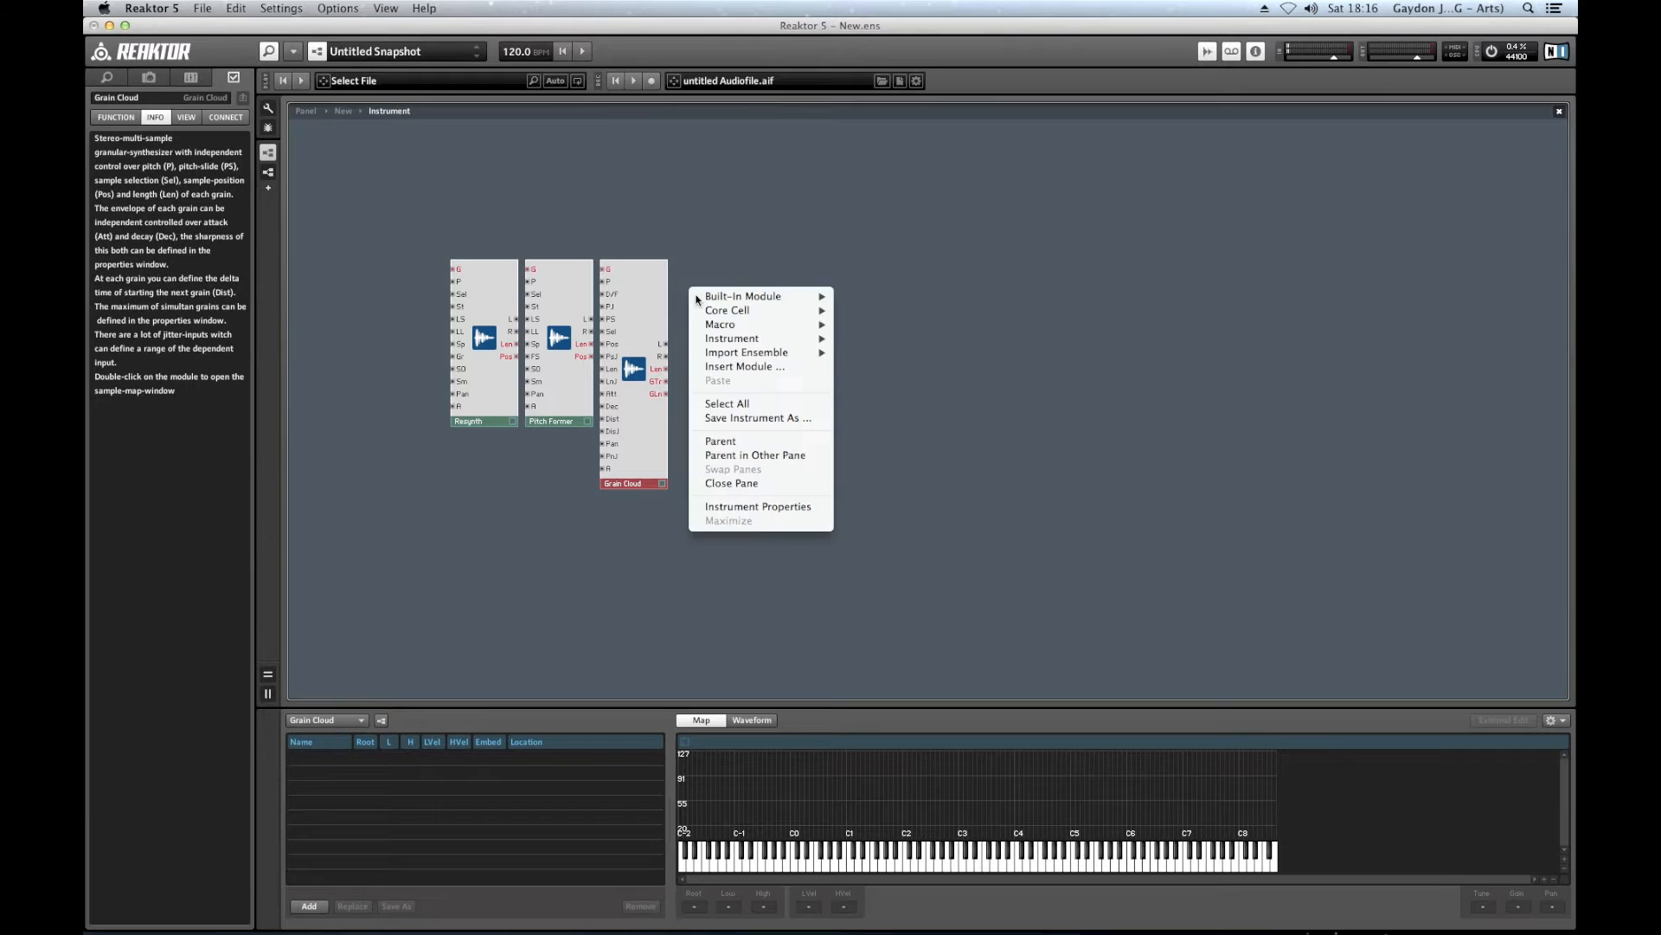
mouse_move(750, 297)
mouse_move(908, 461)
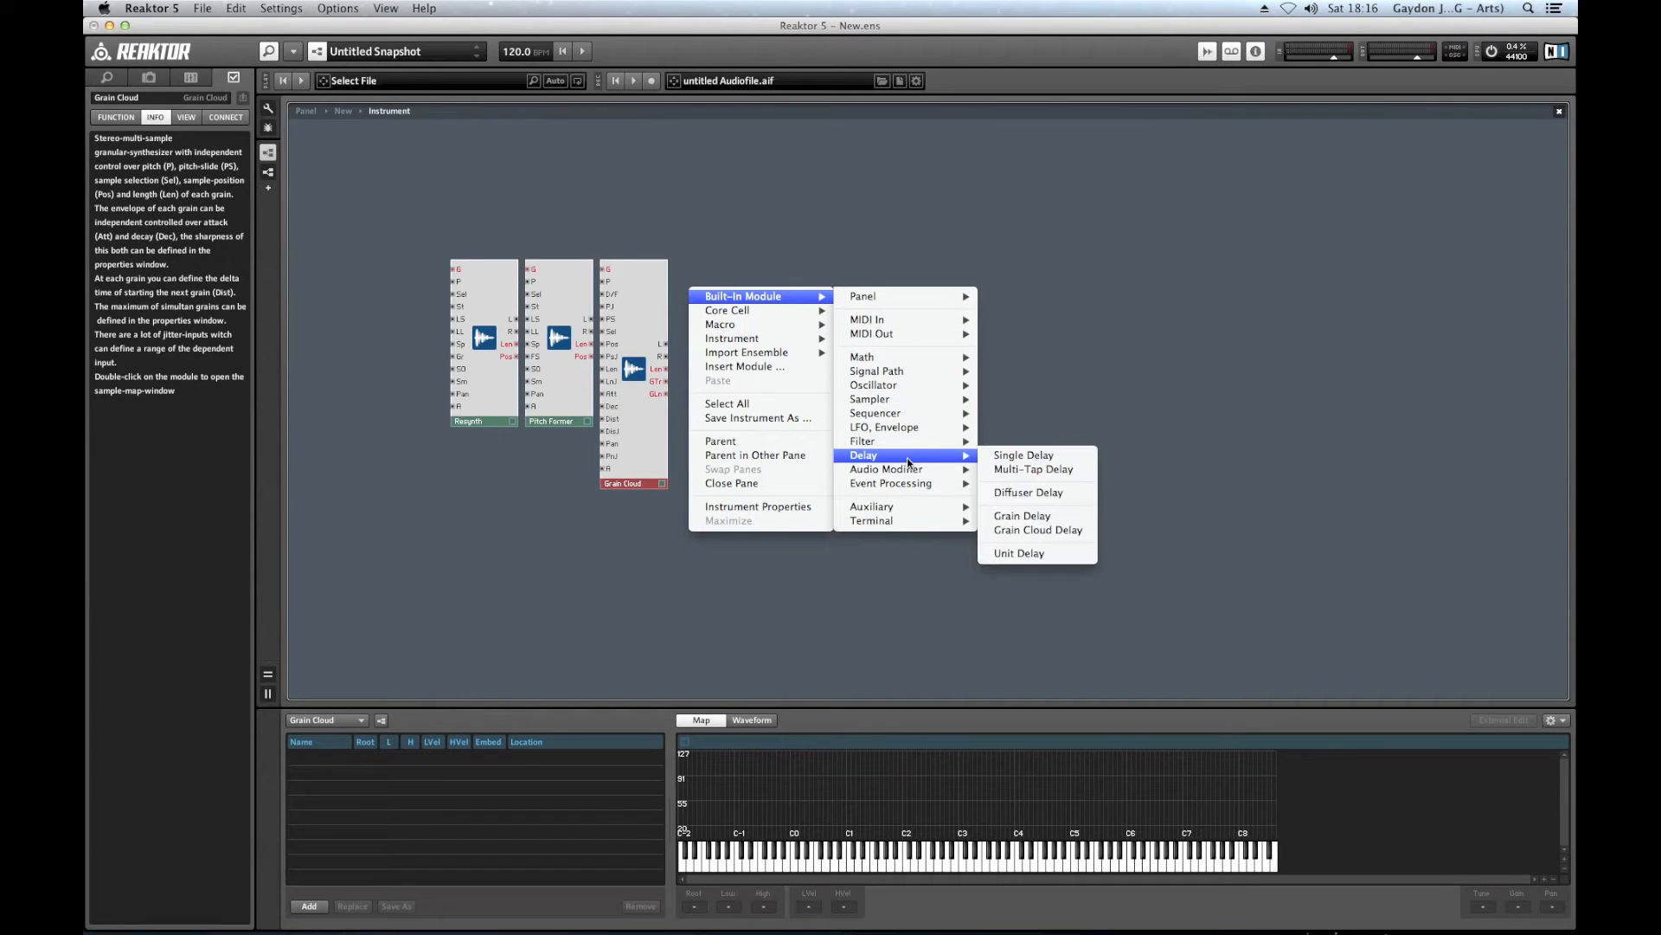
left_click(1004, 517)
left_click_drag(726, 305, 739, 273)
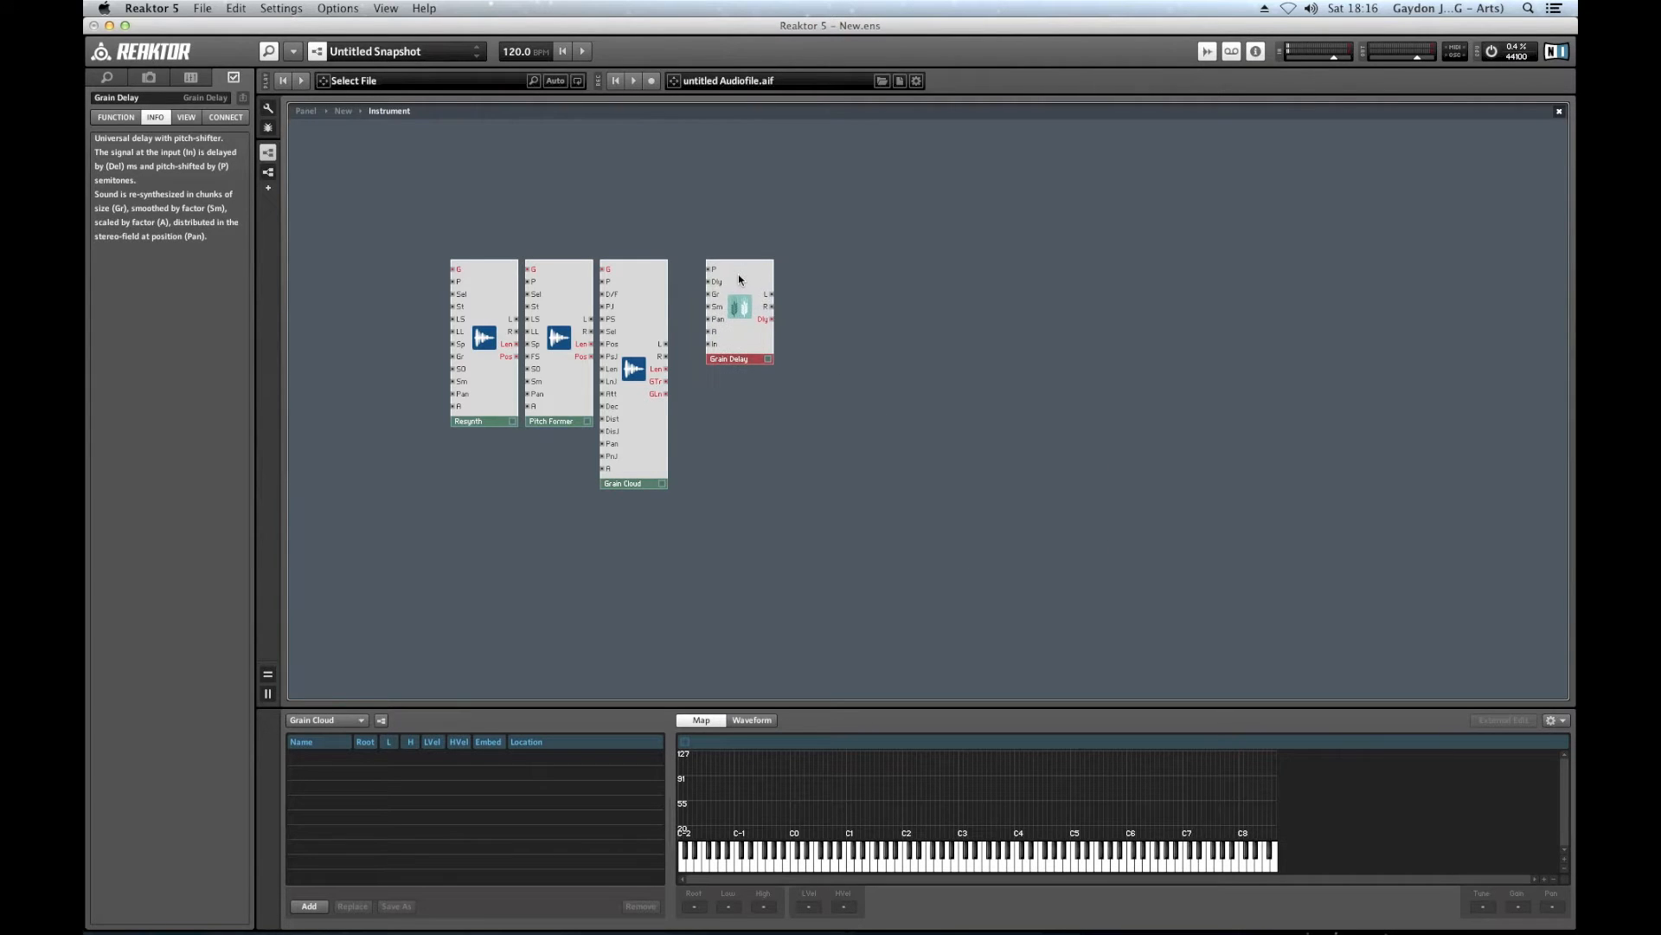
Search for "grain cloud" and add the Grain Cloud Delay module, aligned beside the Grain Delay.
left_click(782, 262)
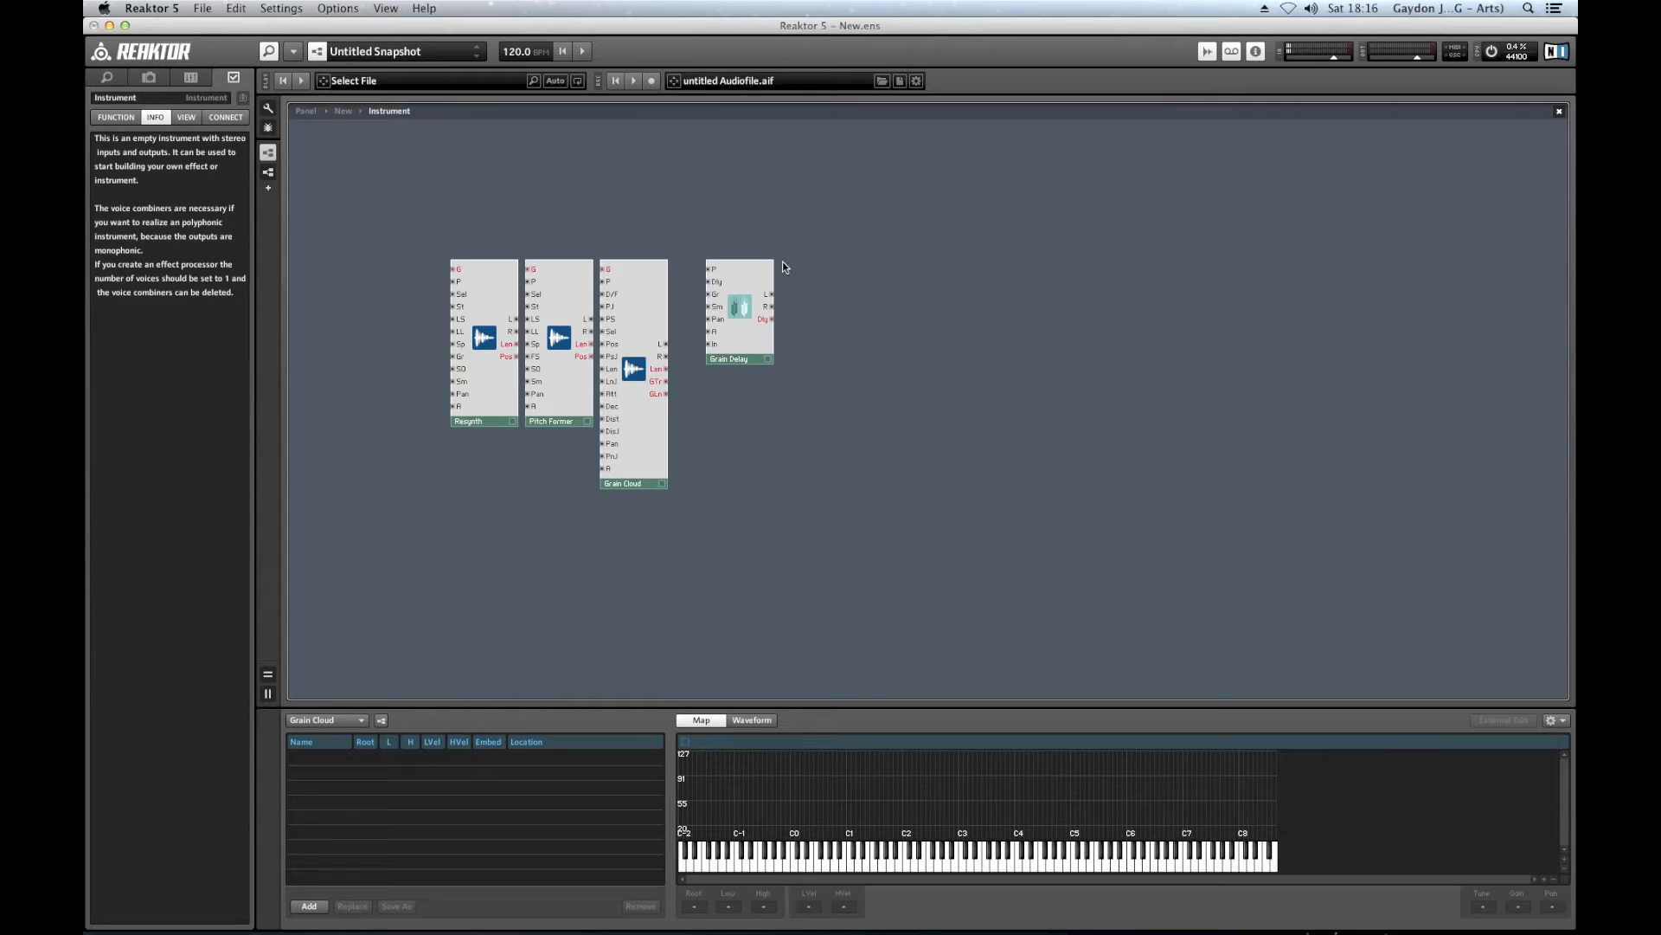
double_click(782, 261)
type("gr")
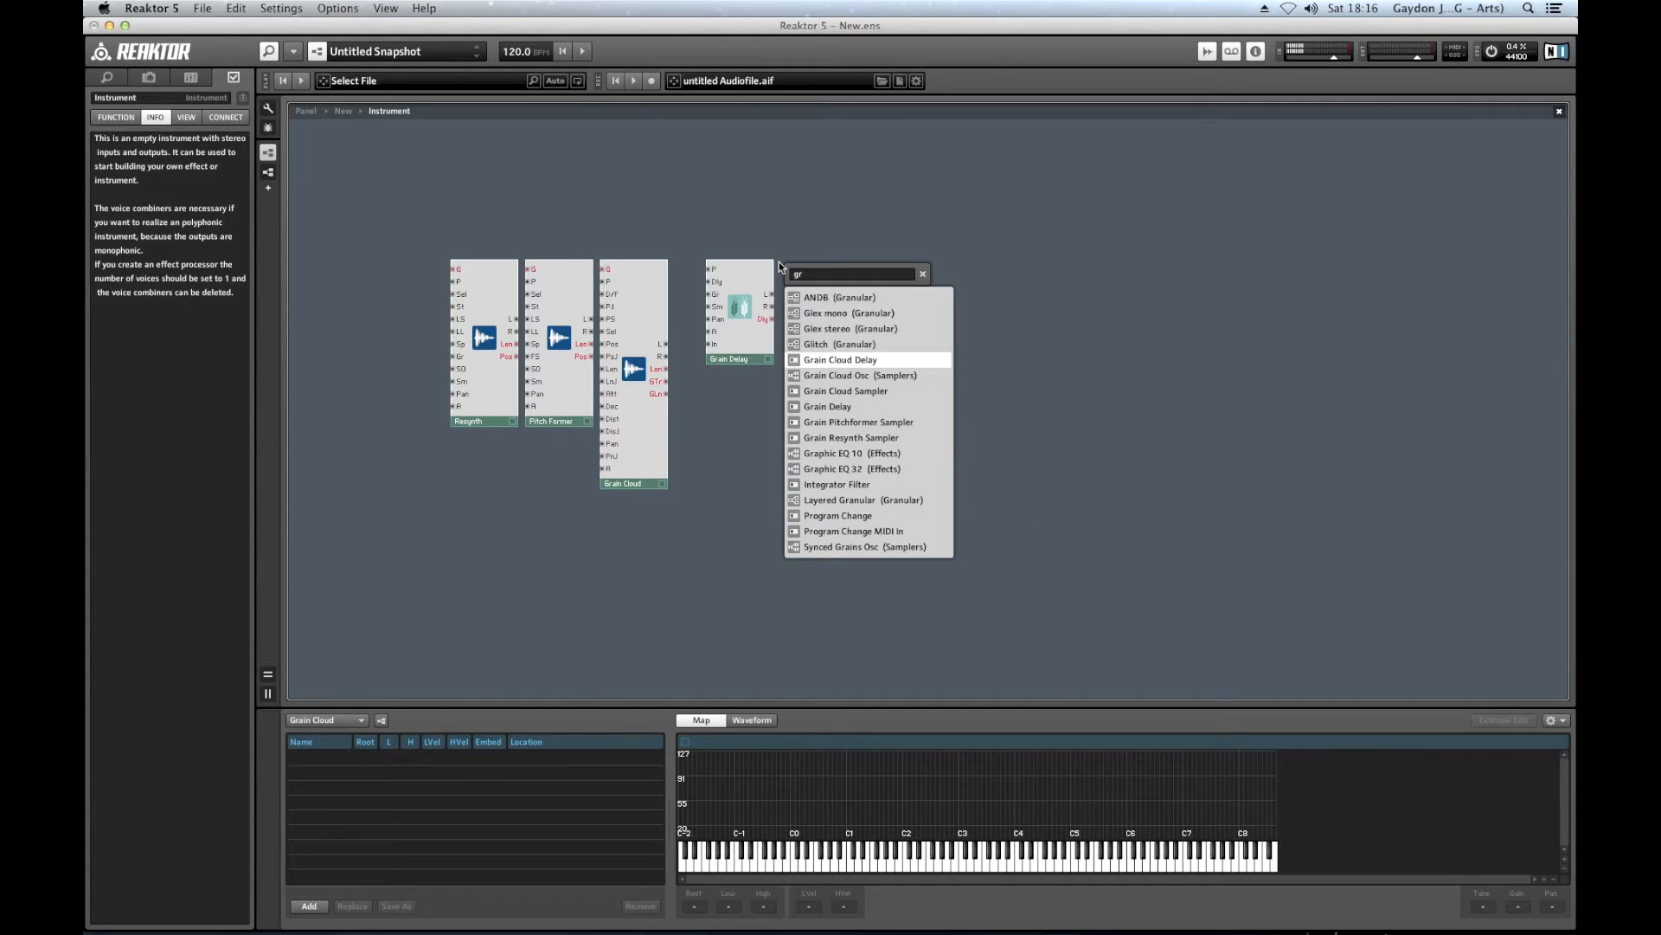
type("ain cloud")
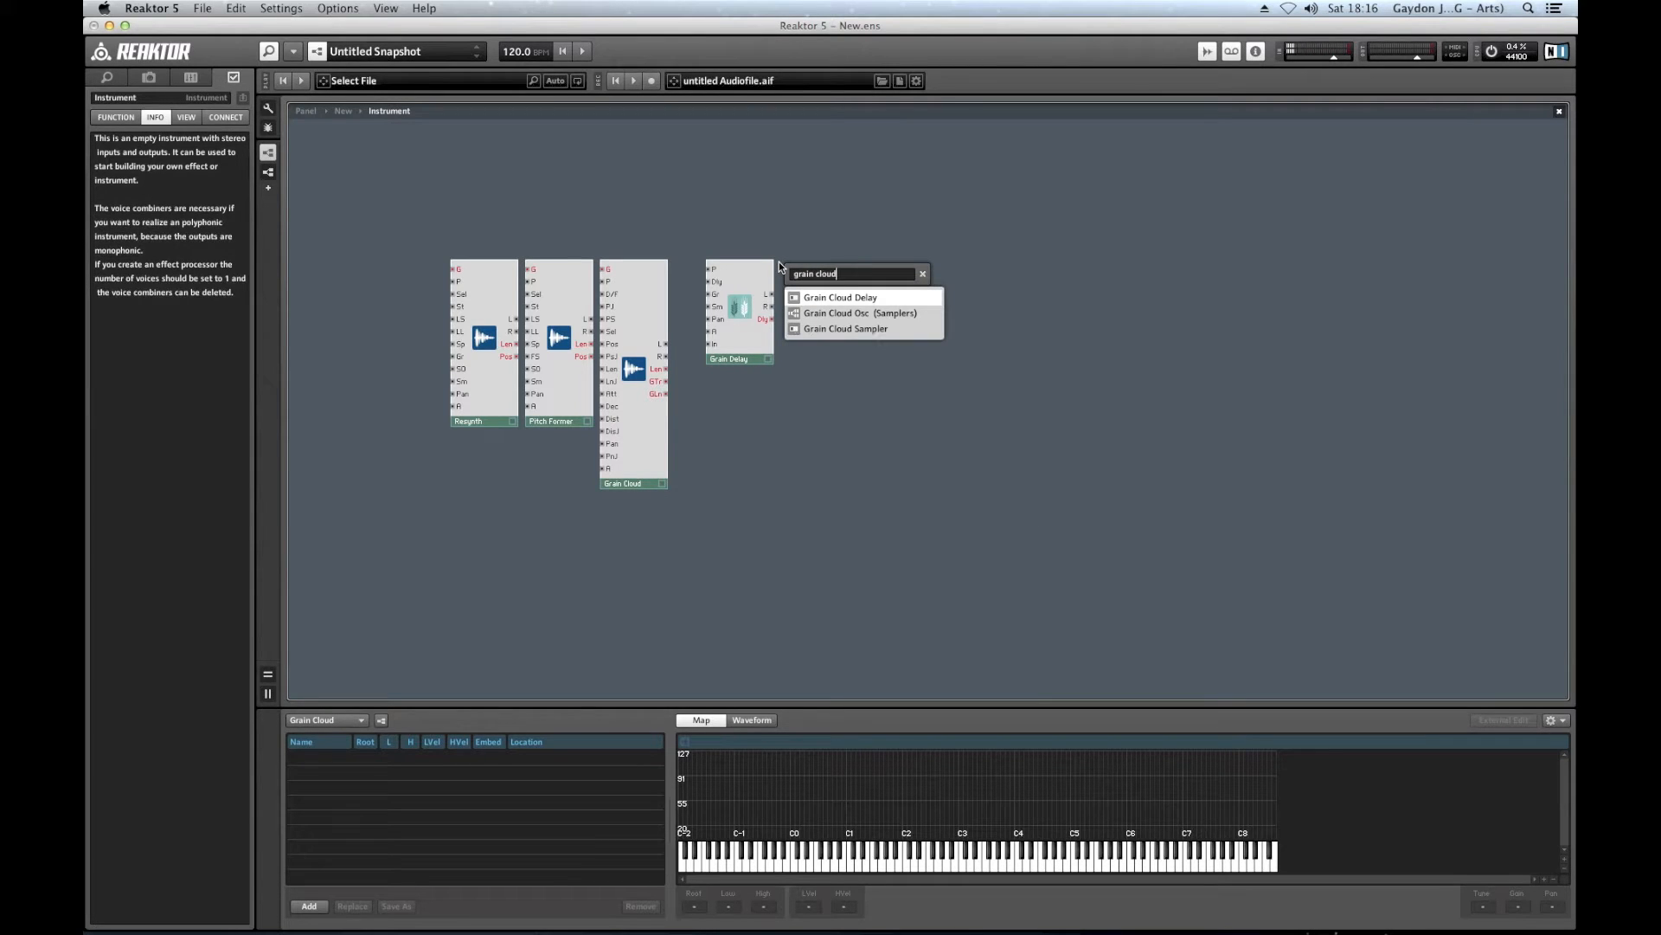
left_click(822, 298)
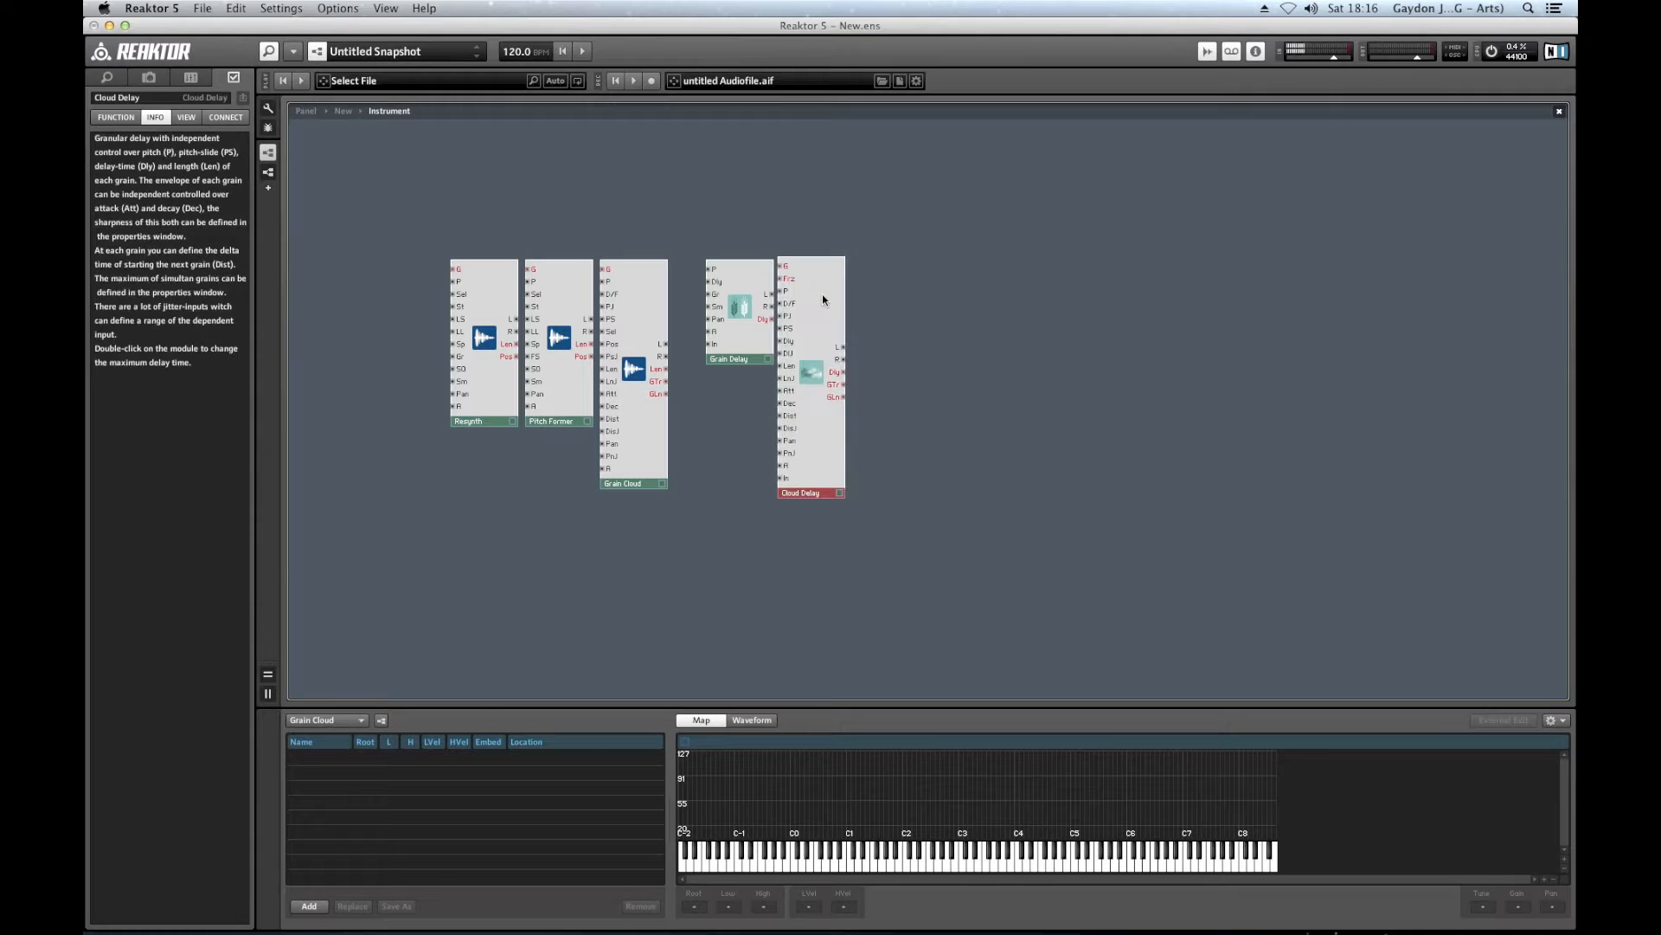
left_click_drag(821, 279, 828, 281)
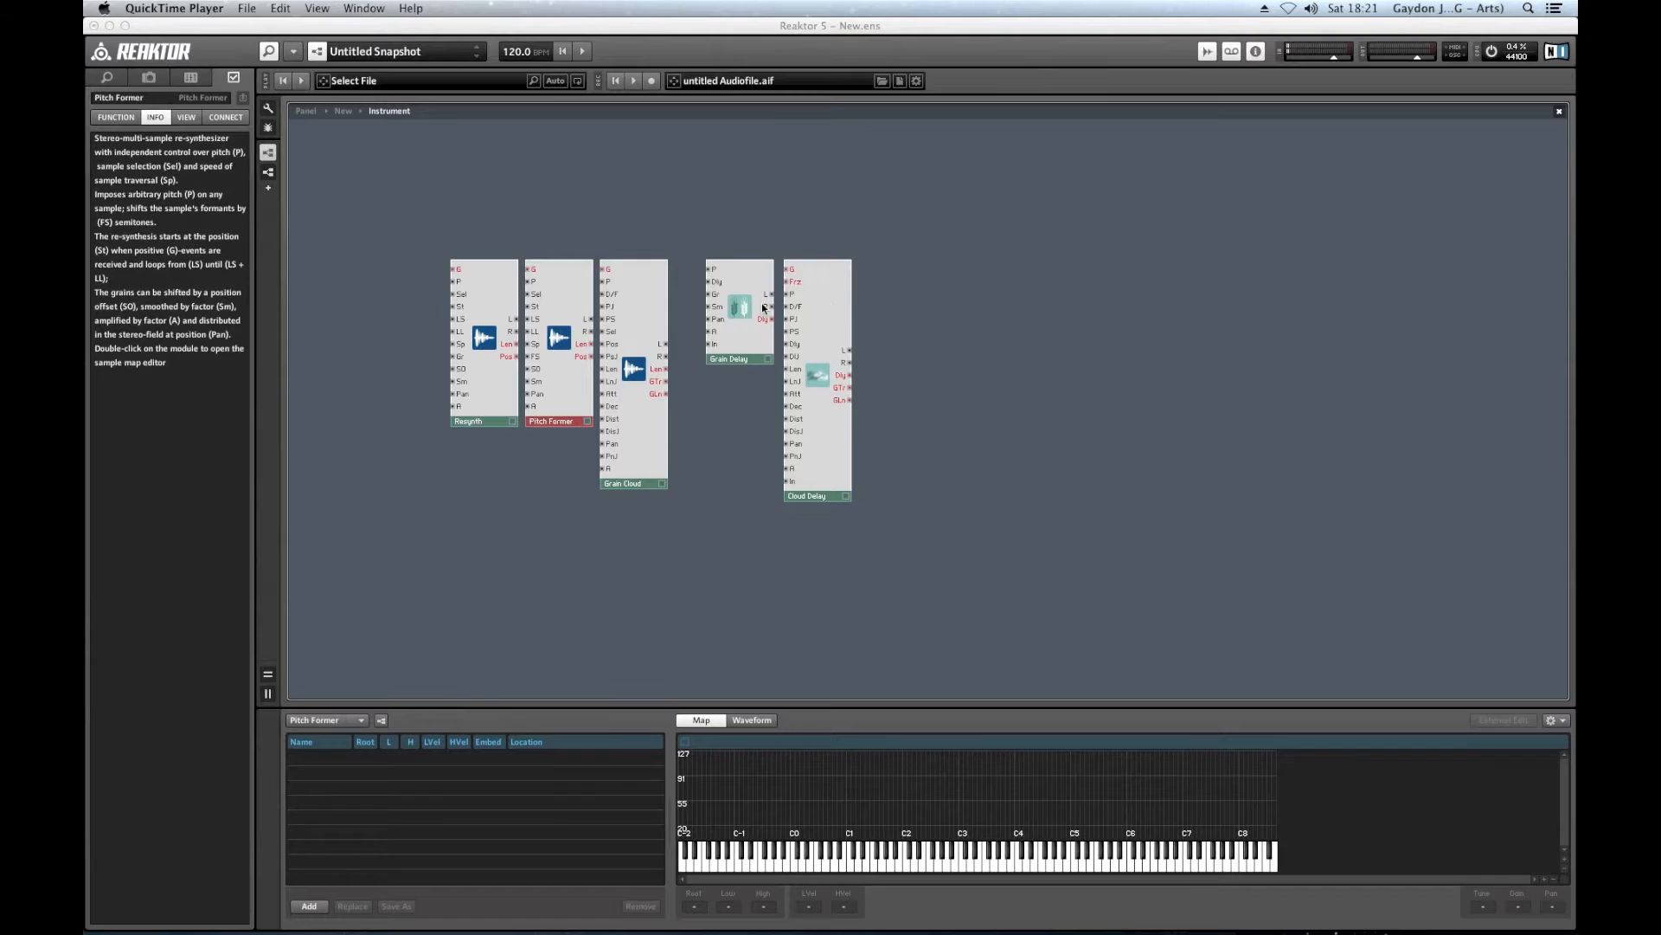
Read the descriptions of the Resynth and Pitch Former modules and compare their pitch, formant shift and grain size inputs.
left_click(486, 379)
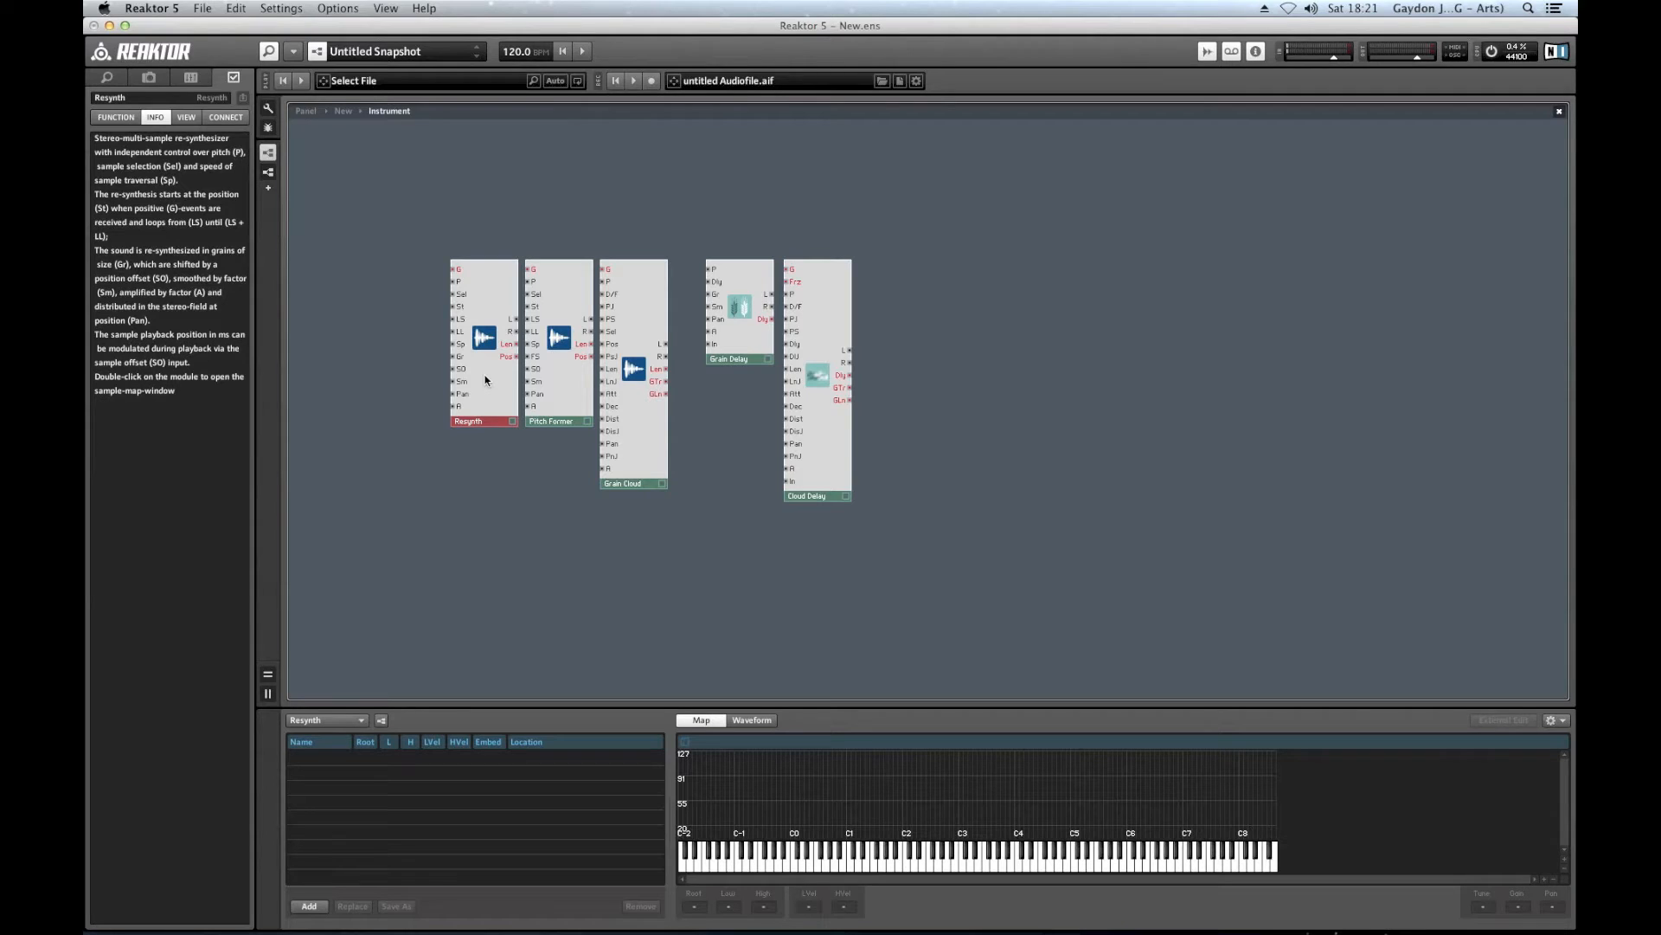
left_click(564, 383)
mouse_move(565, 383)
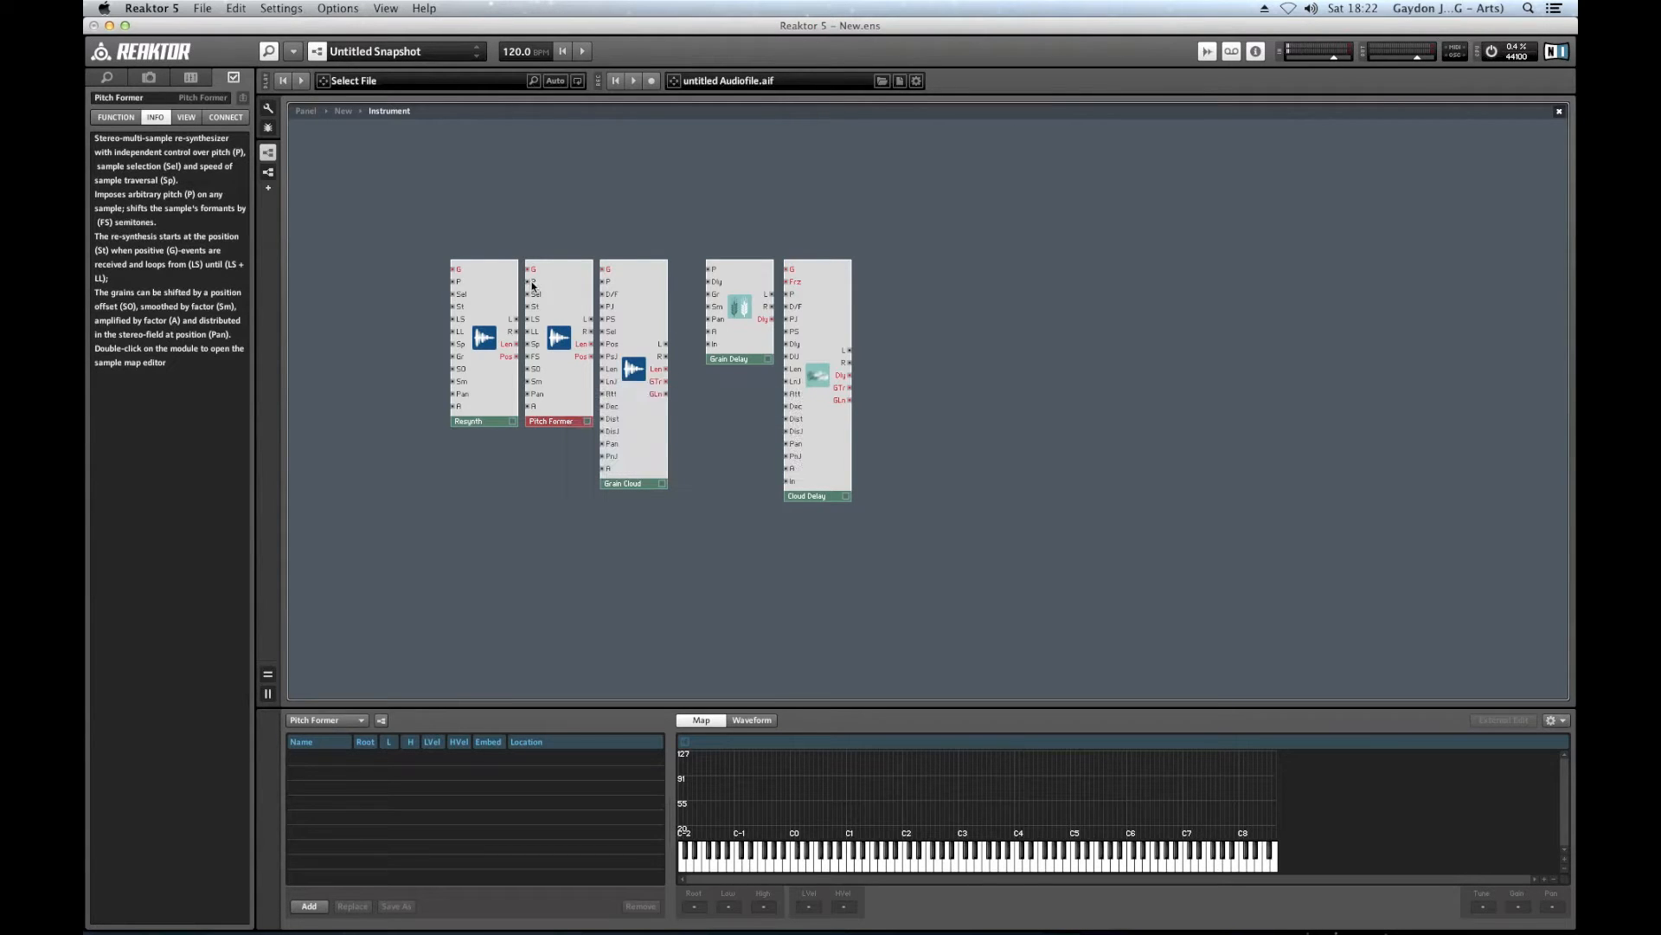
mouse_move(530, 285)
mouse_move(530, 358)
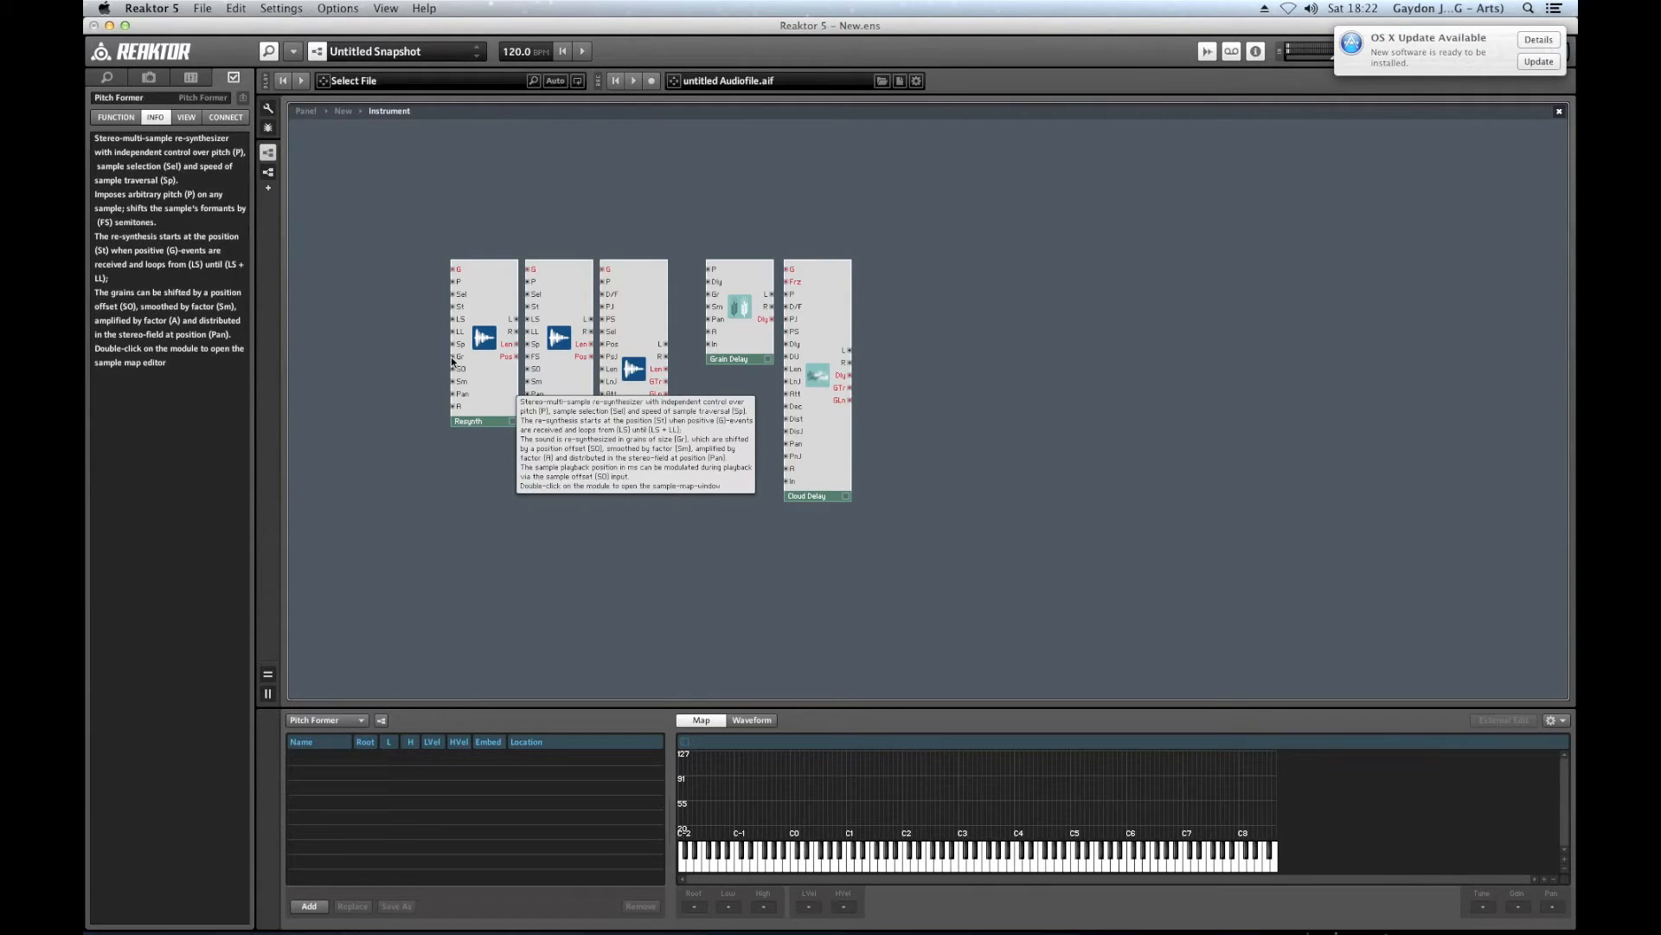
mouse_move(454, 362)
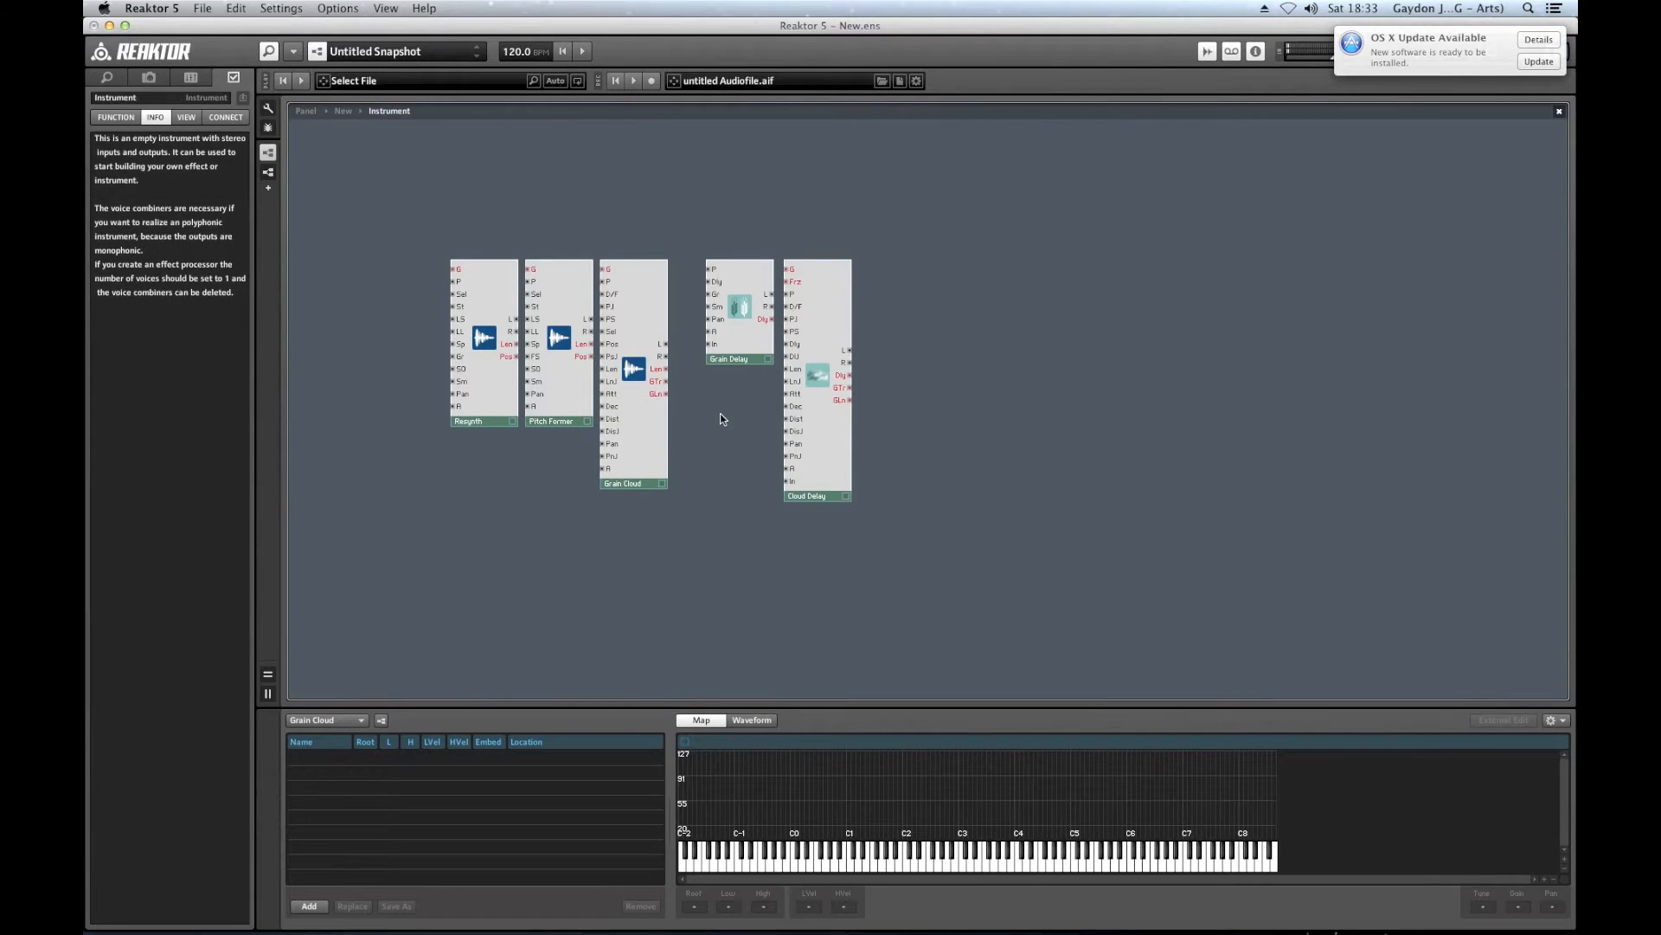
Read the Grain Cloud and Cloud Delay descriptions and check the Cloud Delay's Dist and Len inputs.
left_click(650, 315)
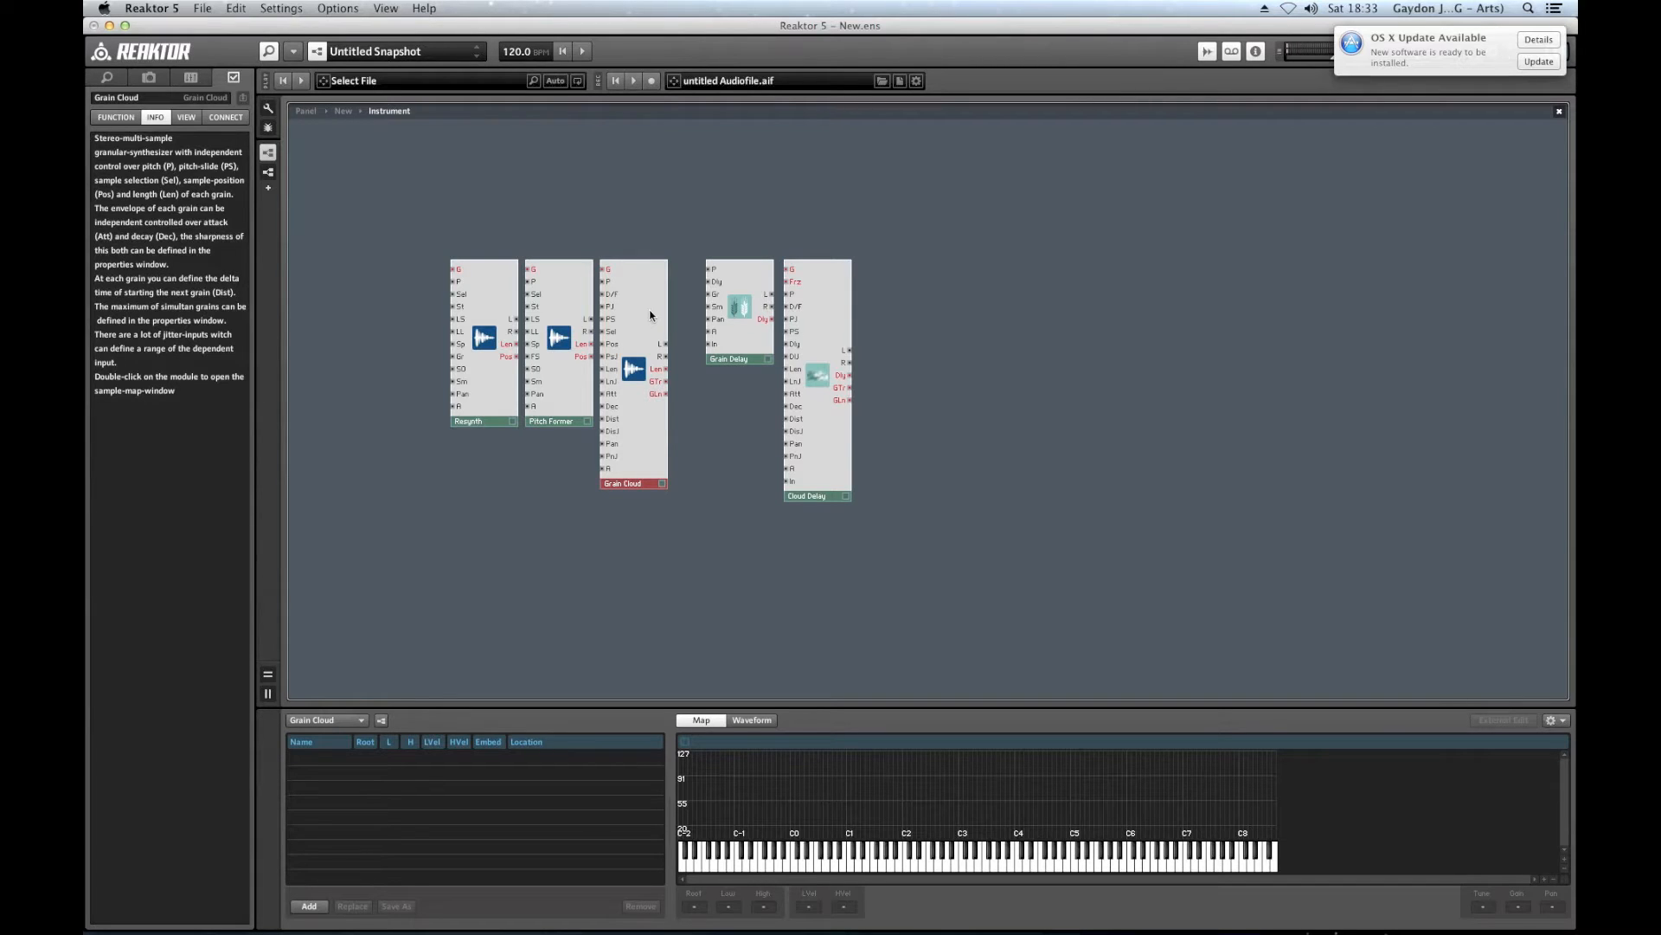
left_click_drag(823, 315, 822, 319)
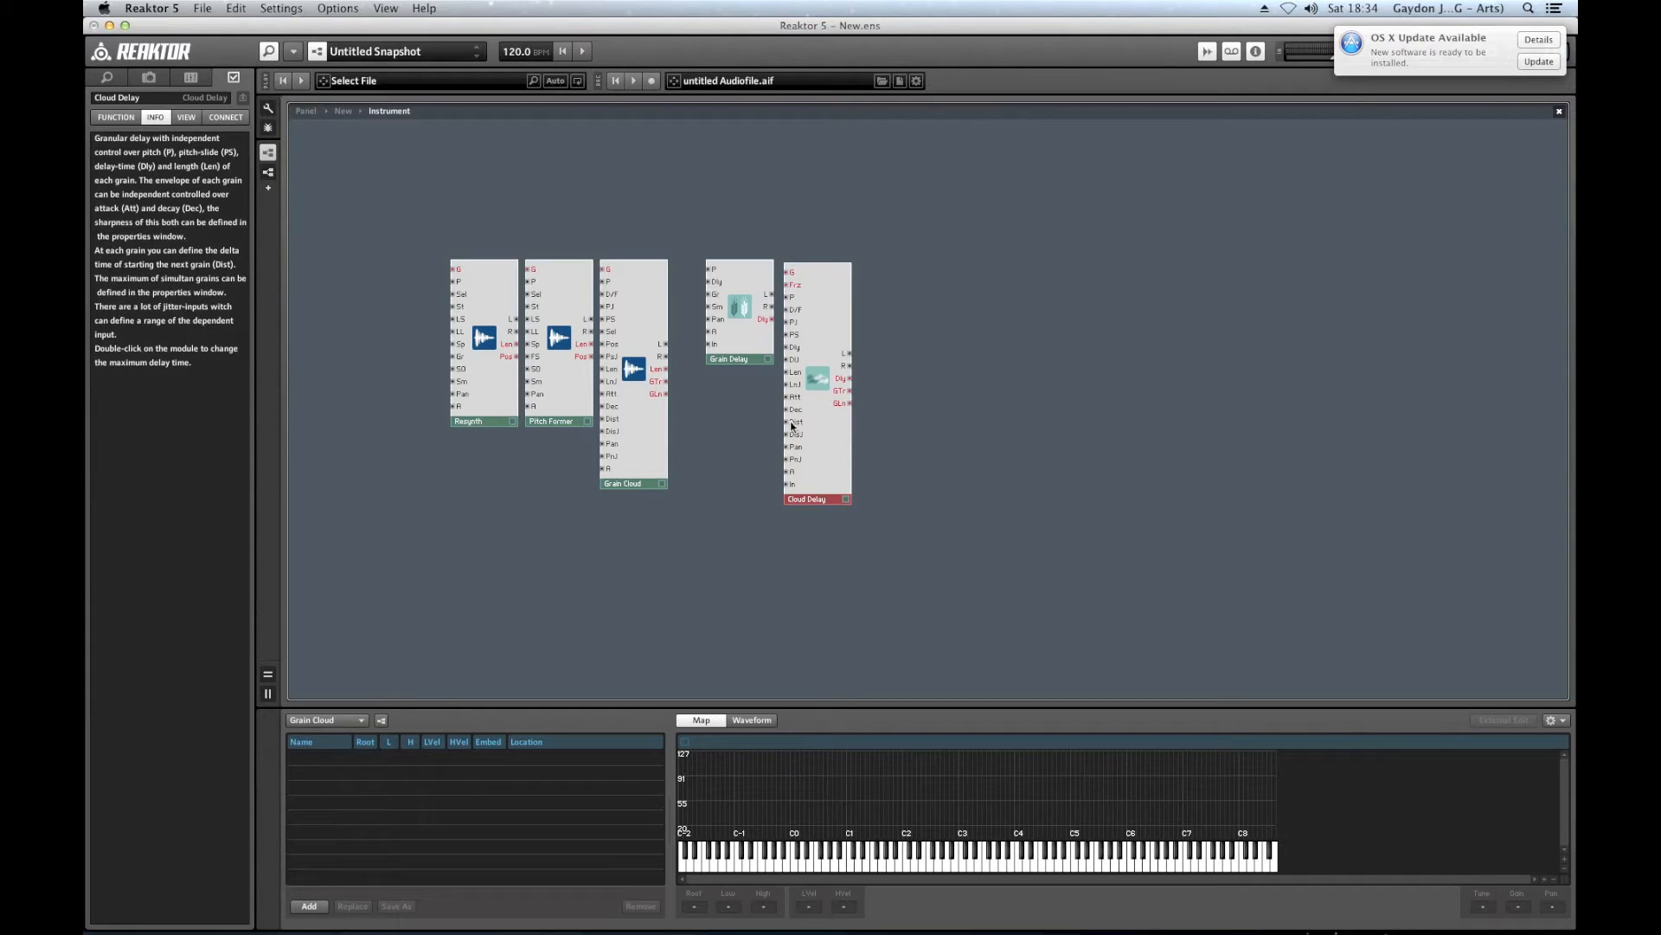
mouse_move(788, 424)
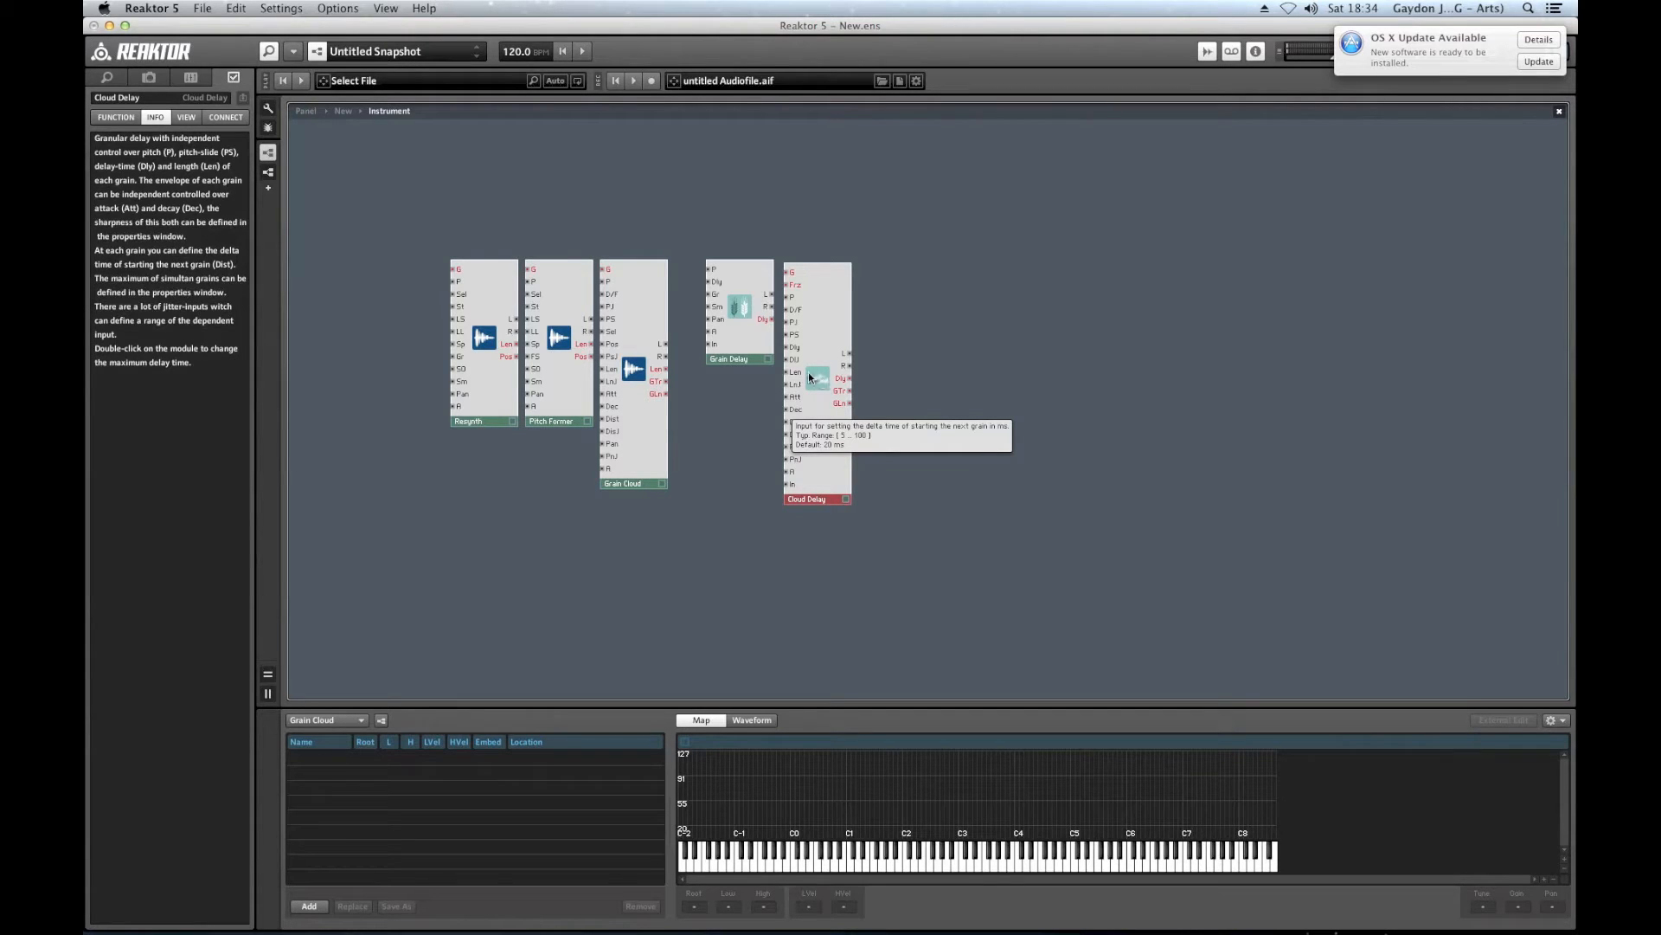
mouse_move(788, 376)
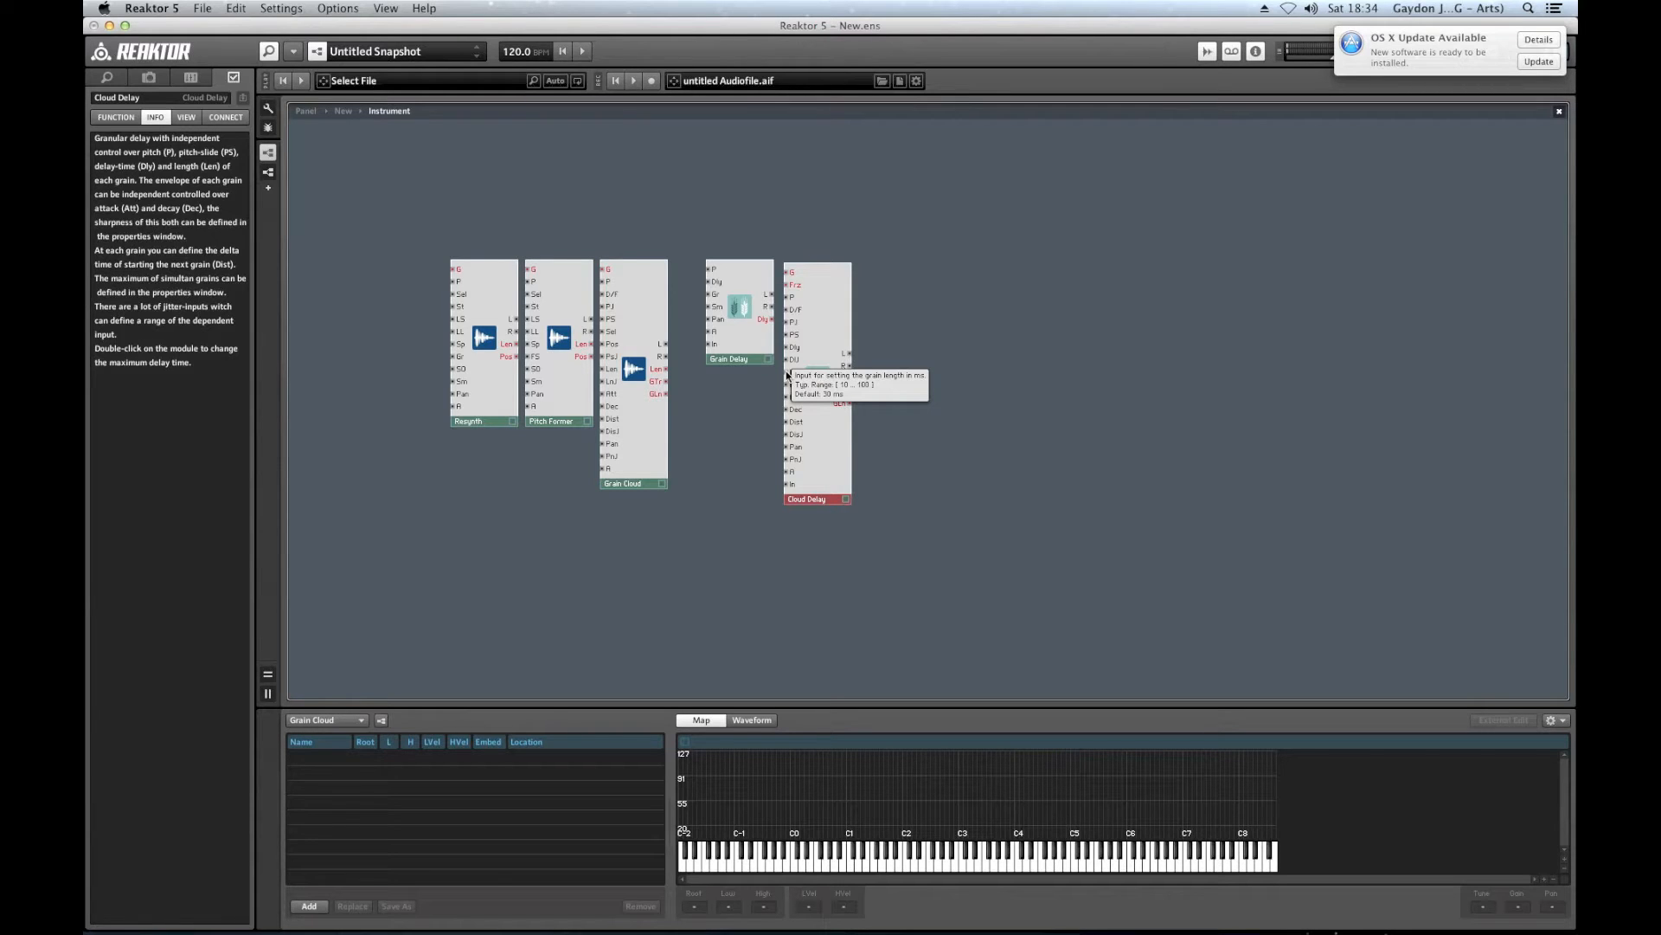
left_click(736, 340)
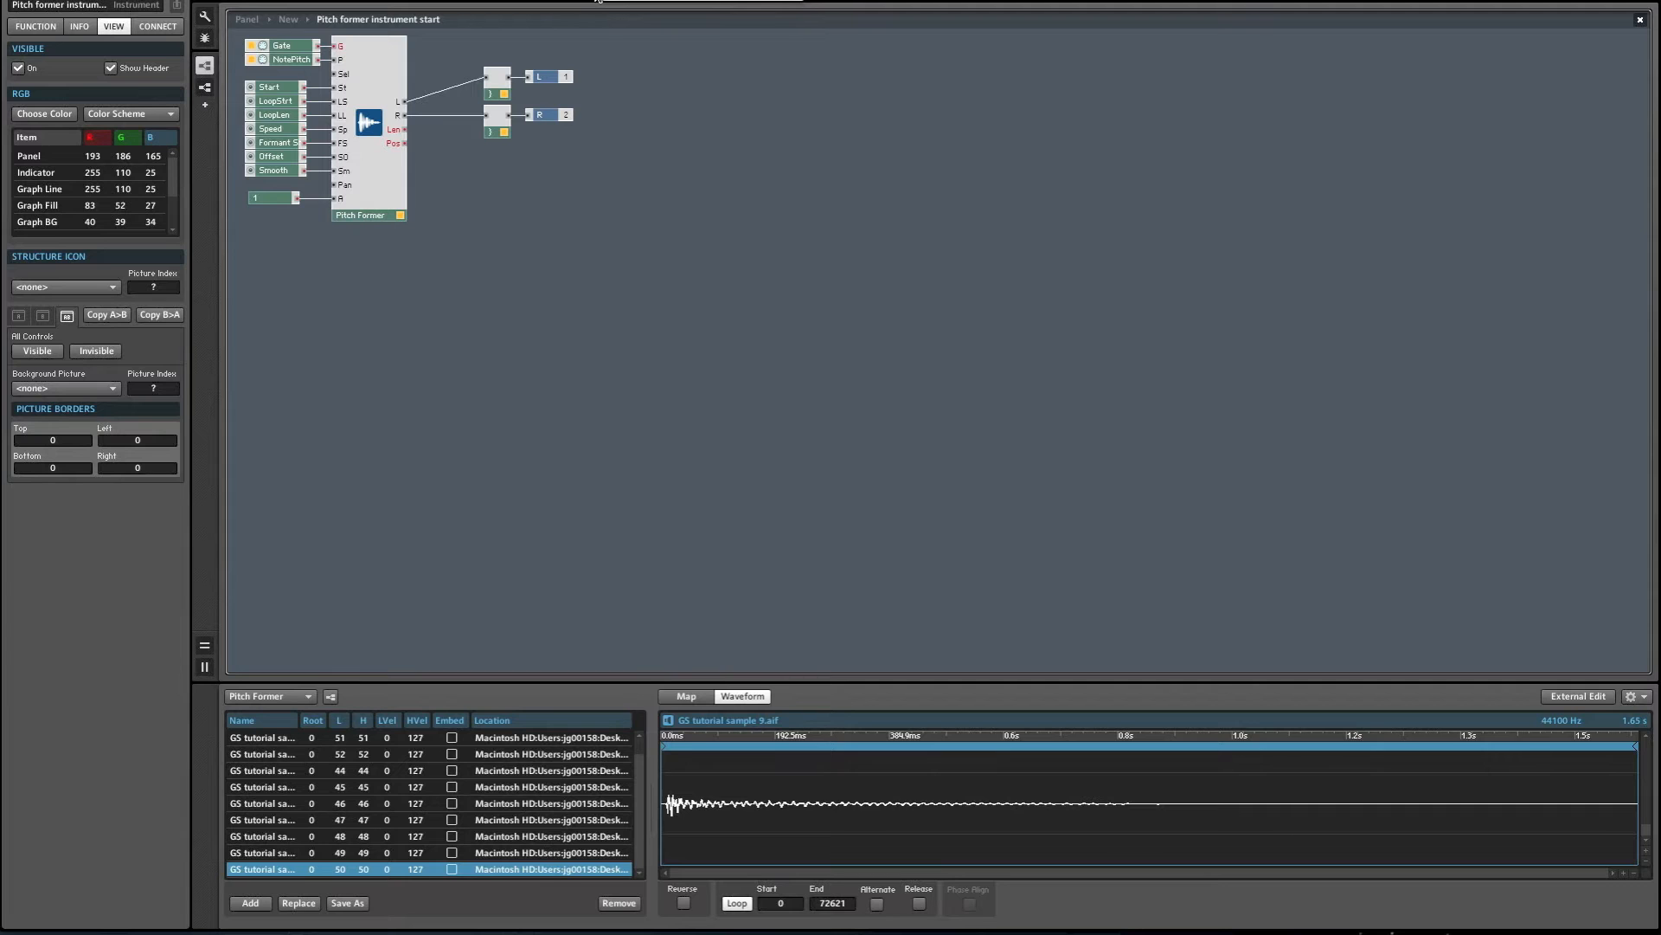
Examine the Pitch Former module in the prepared instrument's structure and its loop start and loop length knobs on the panel.
left_click(367, 127)
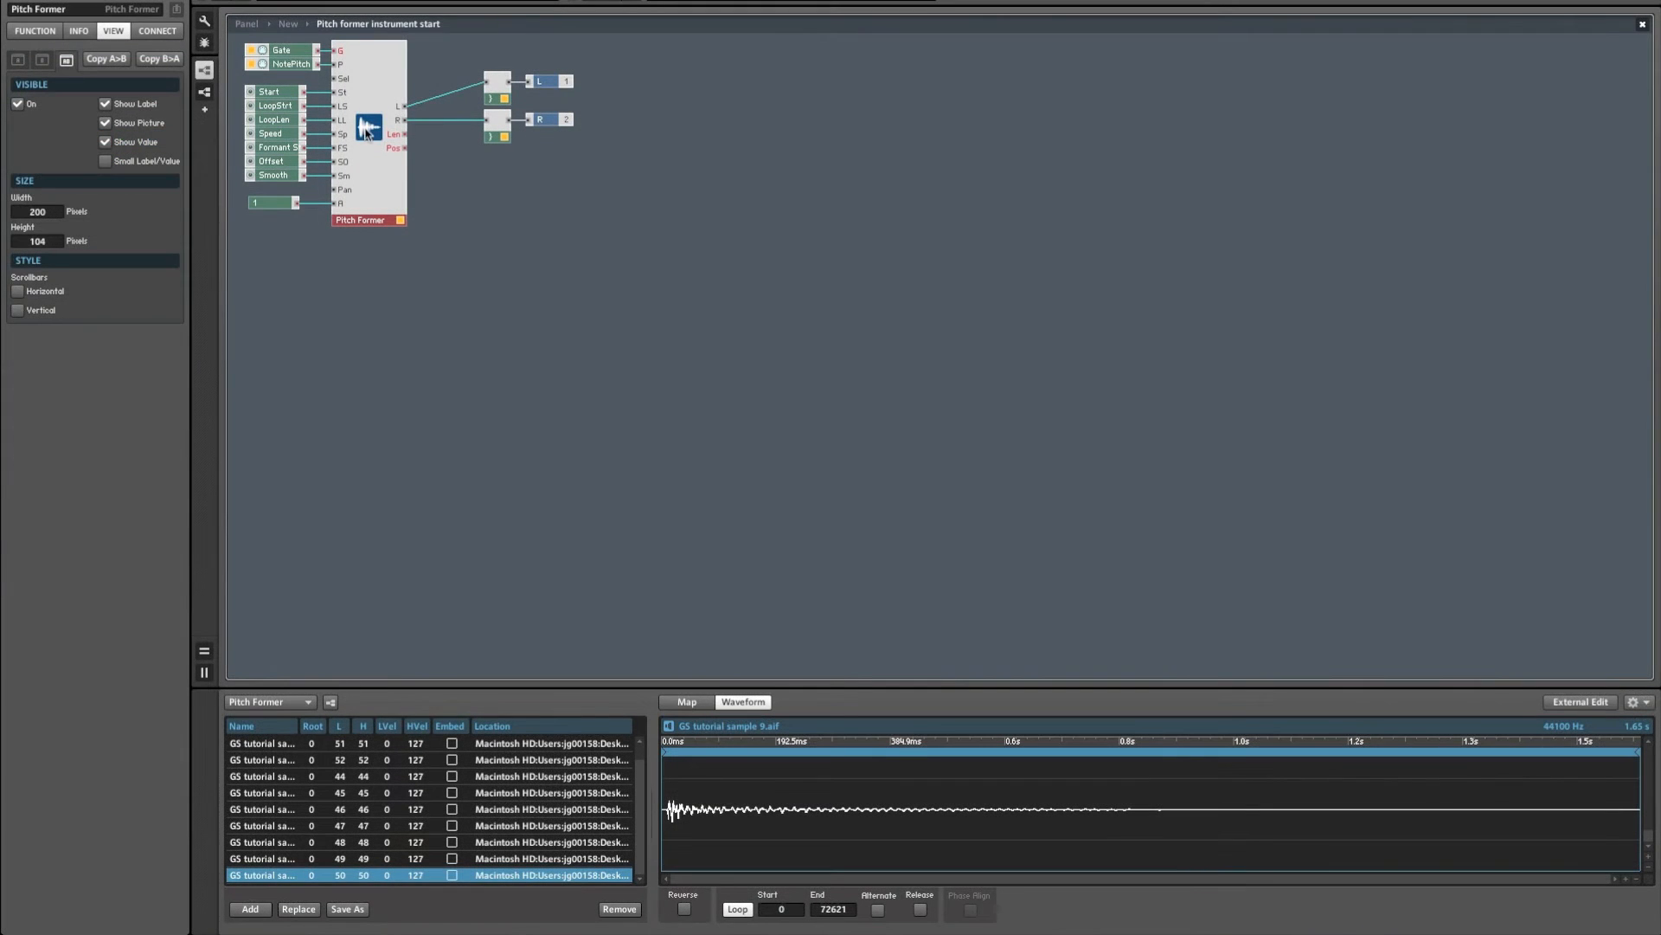
left_click(246, 24)
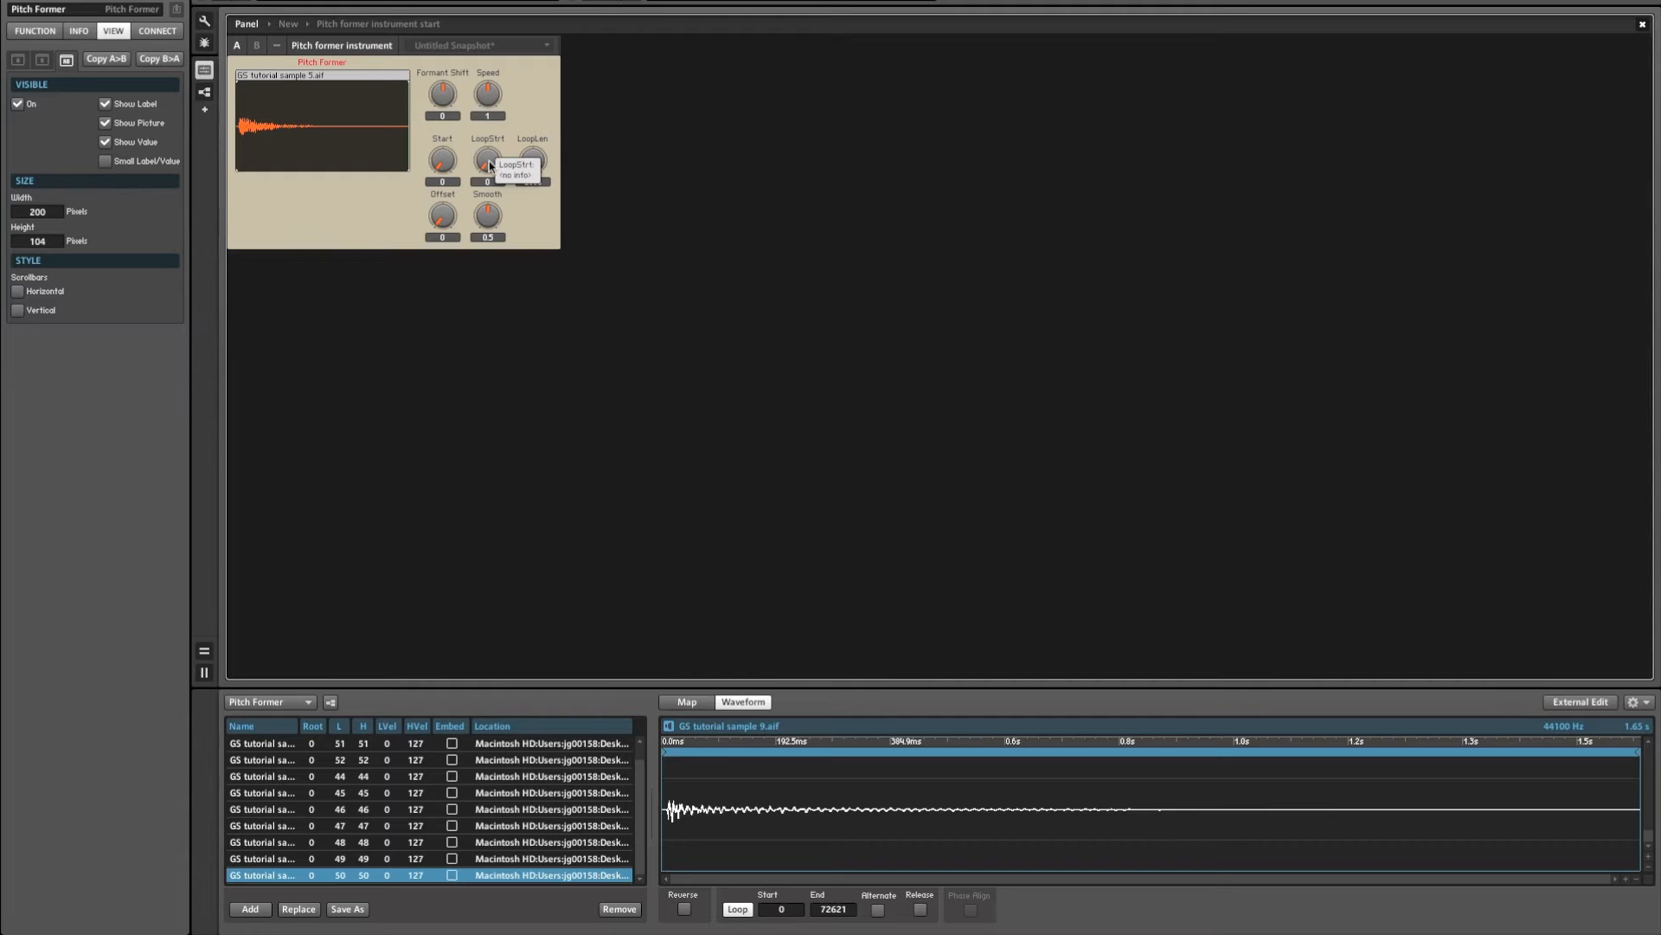
left_click(532, 161)
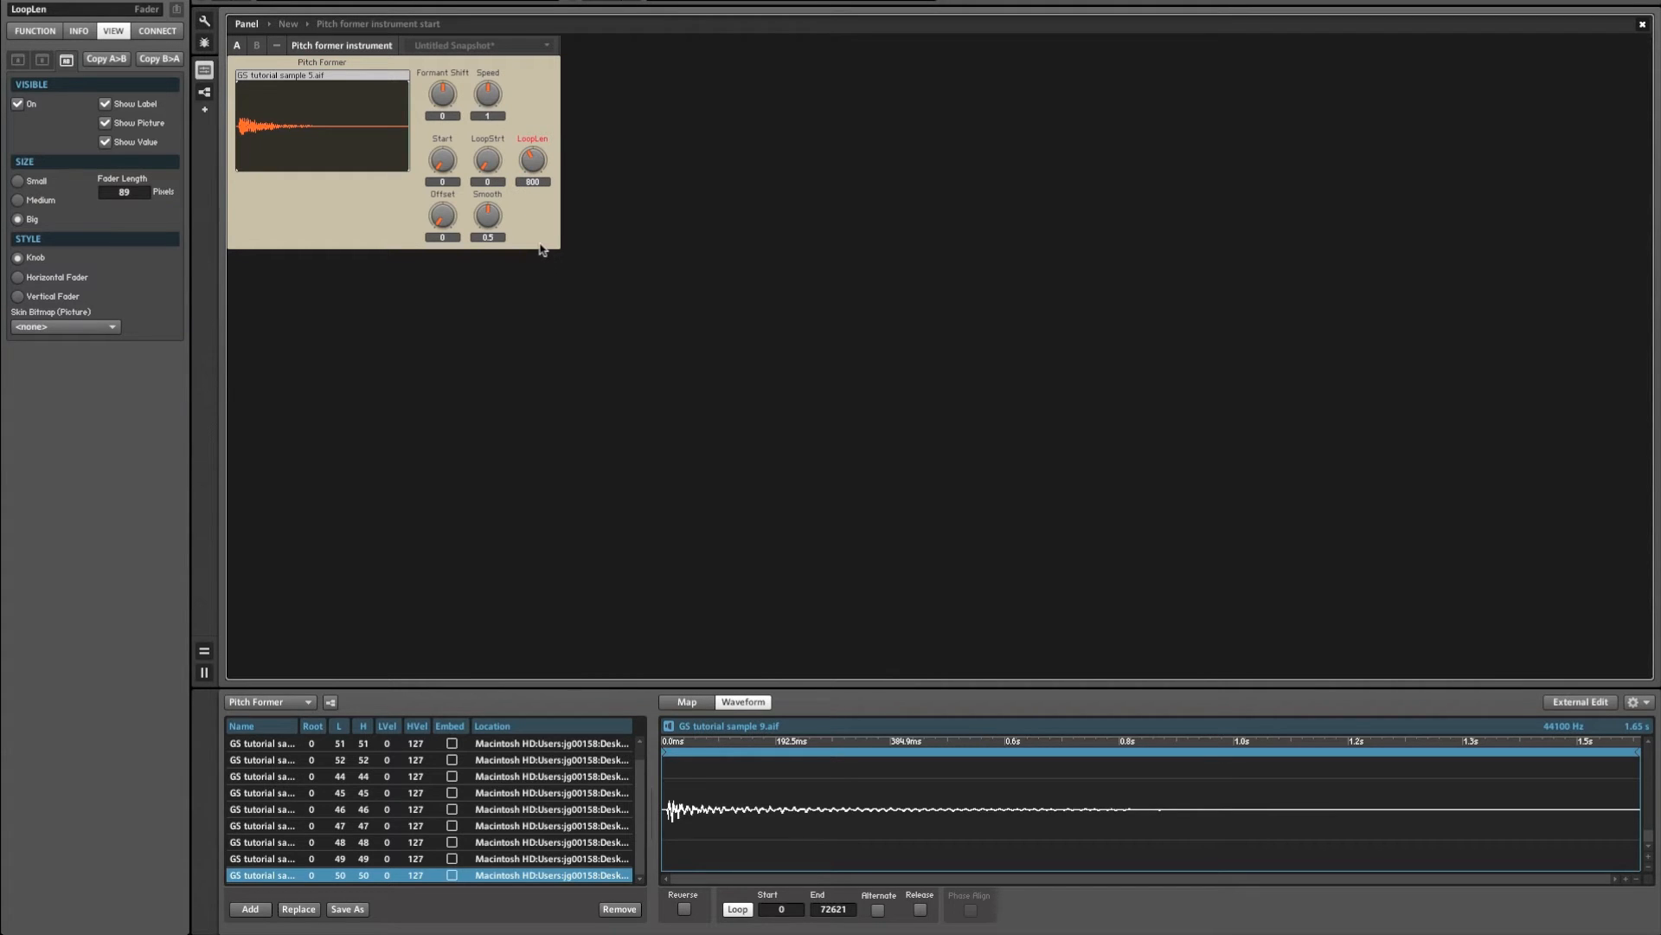
left_click_drag(540, 245, 533, 223)
left_click_drag(487, 170, 541, 112)
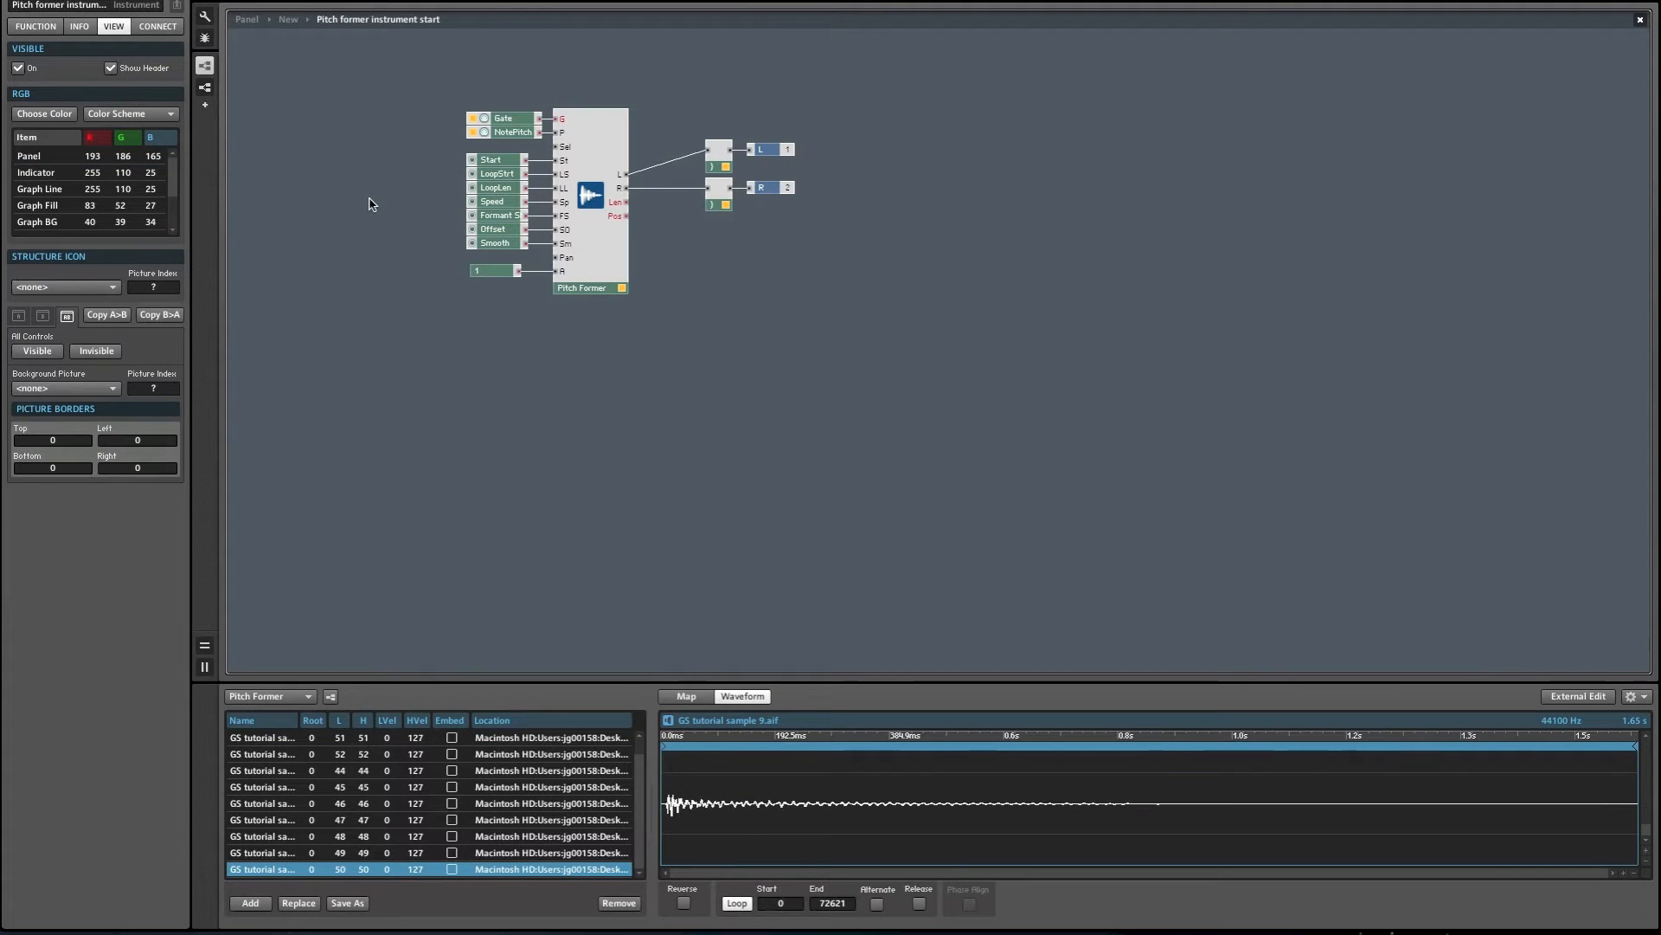
Add an XY module to the left of the Pitch Former's faders and check its X and Y range settings.
double_click(370, 204)
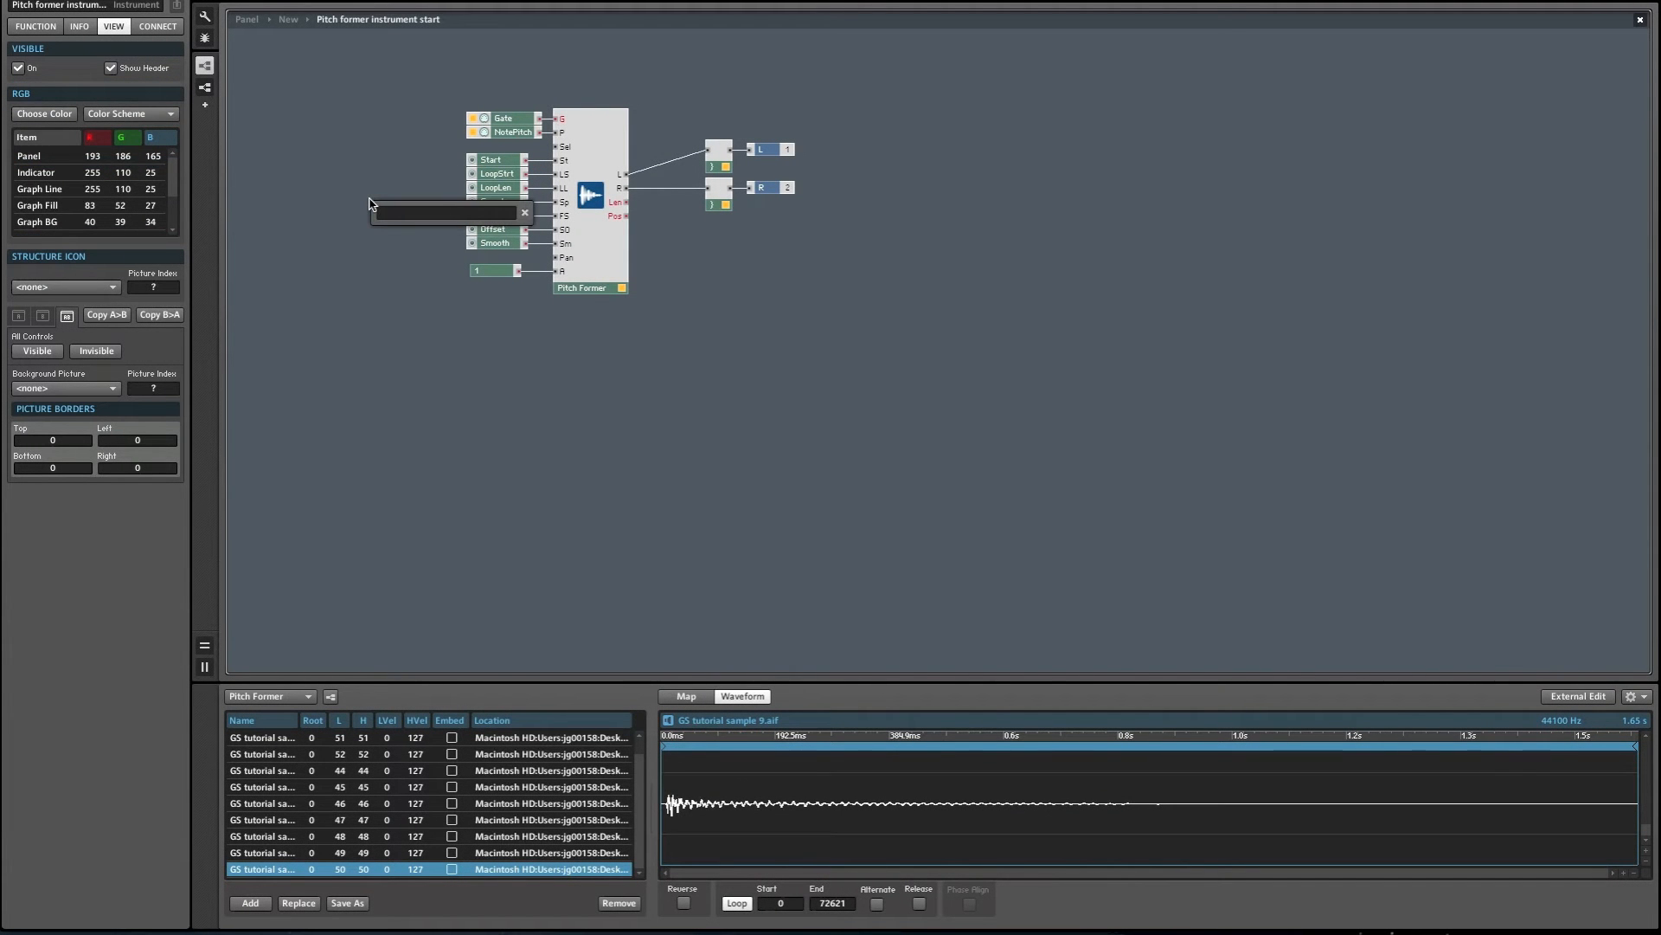
type("xy")
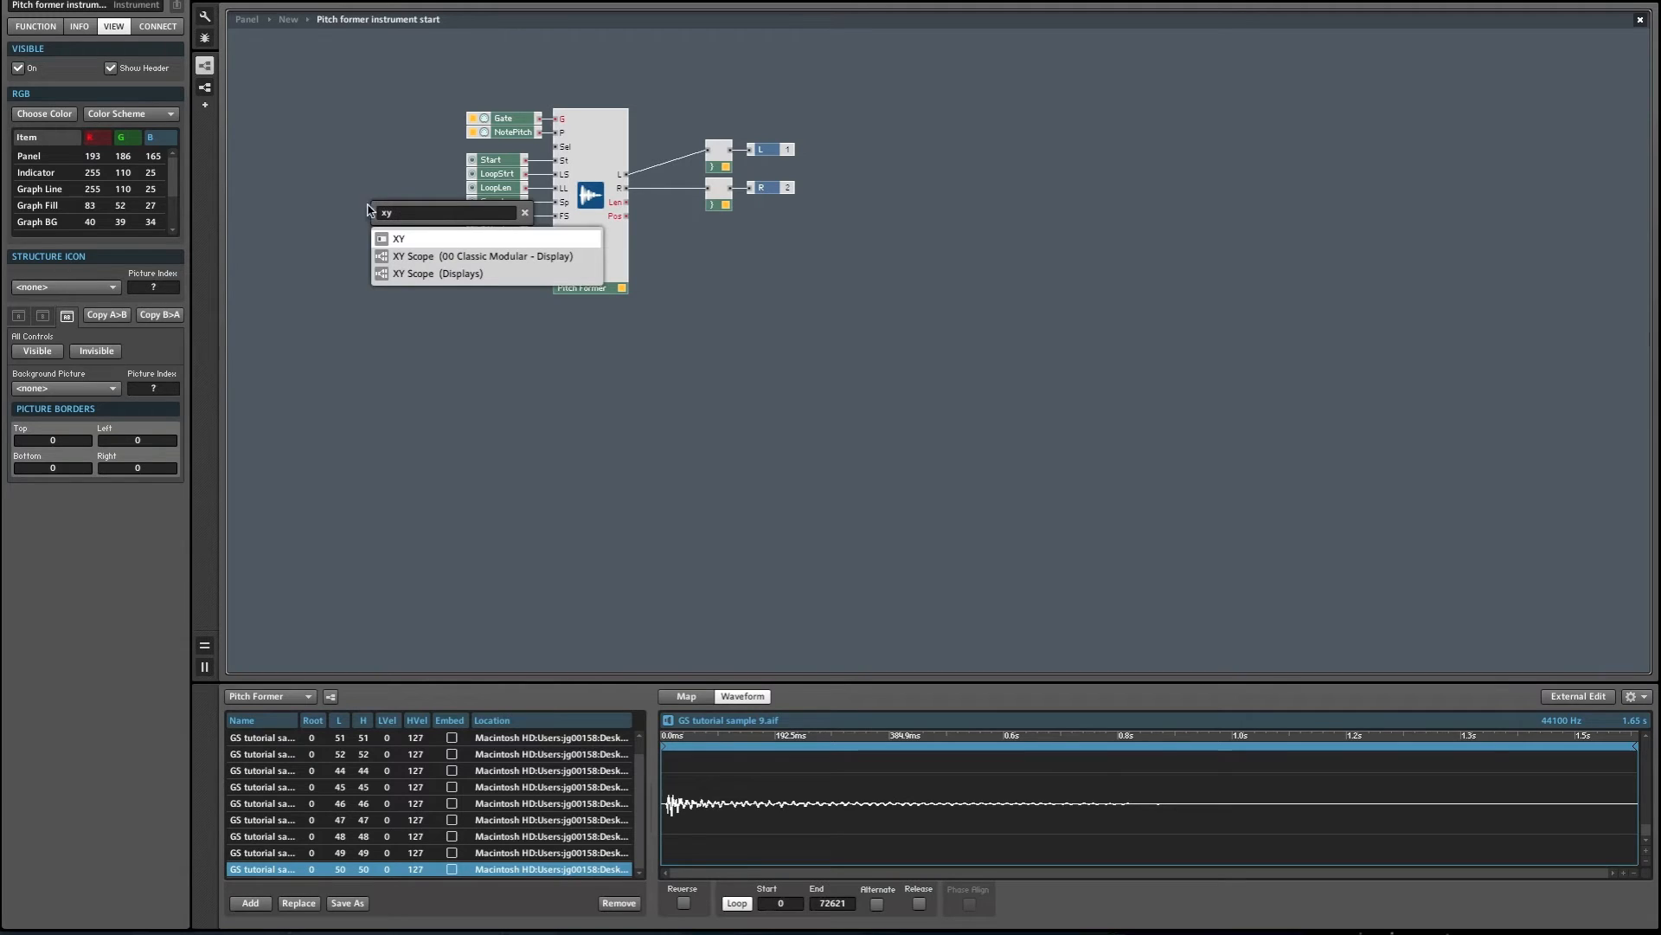
left_click(398, 240)
left_click_drag(405, 249, 293, 160)
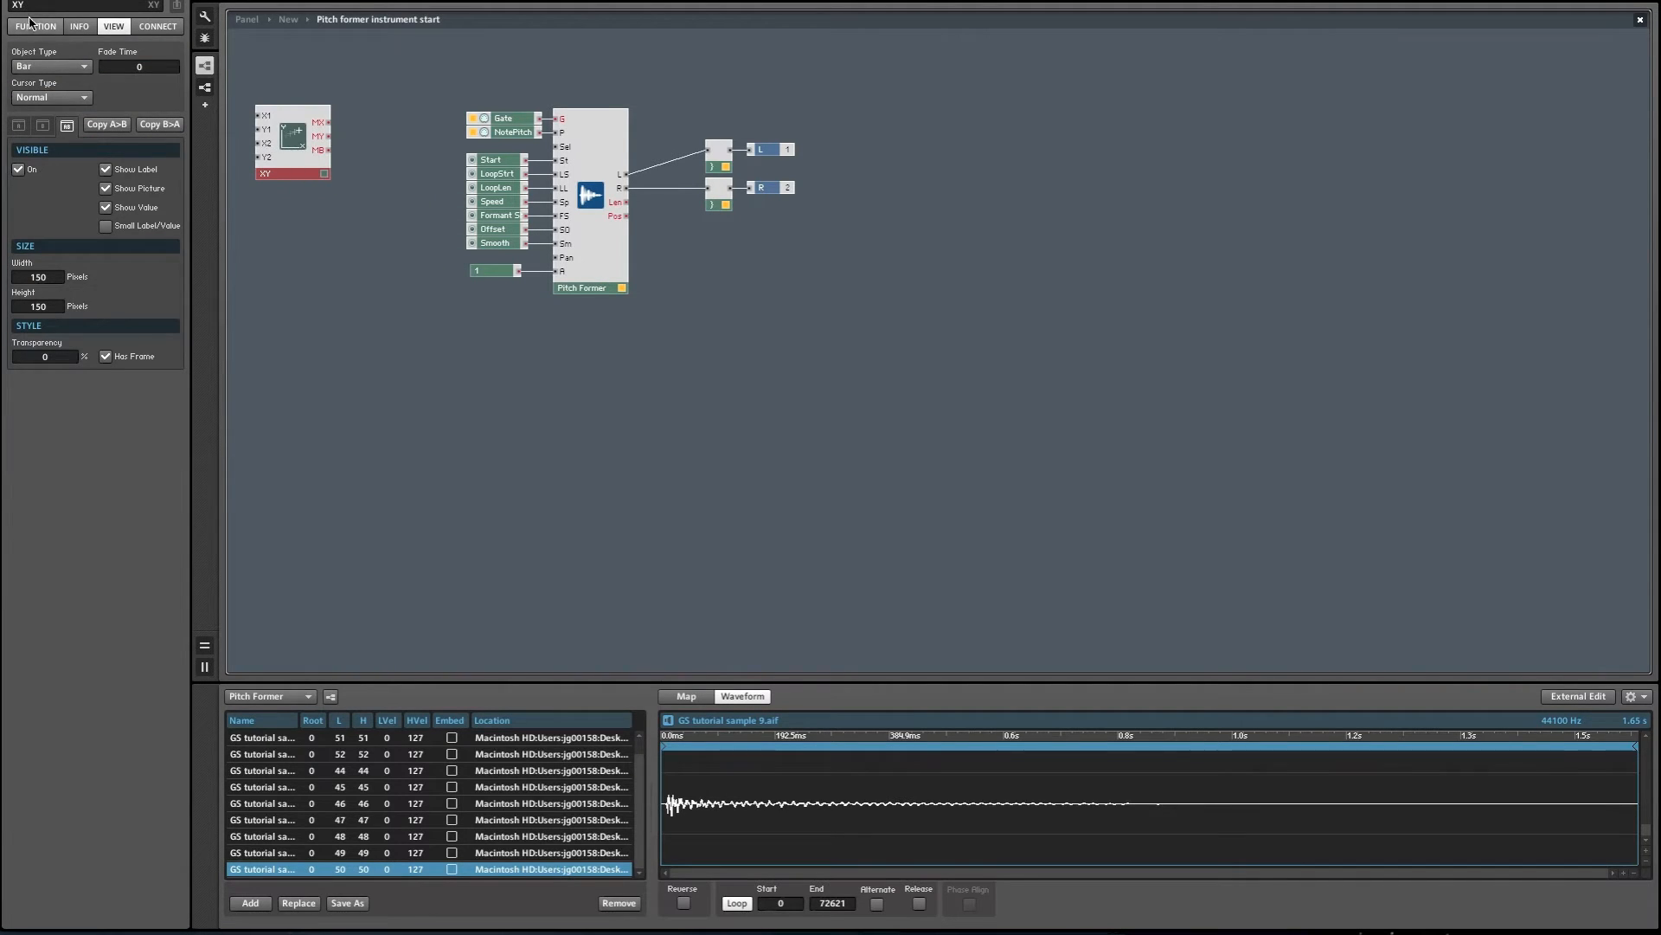
left_click(53, 28)
left_click(54, 27)
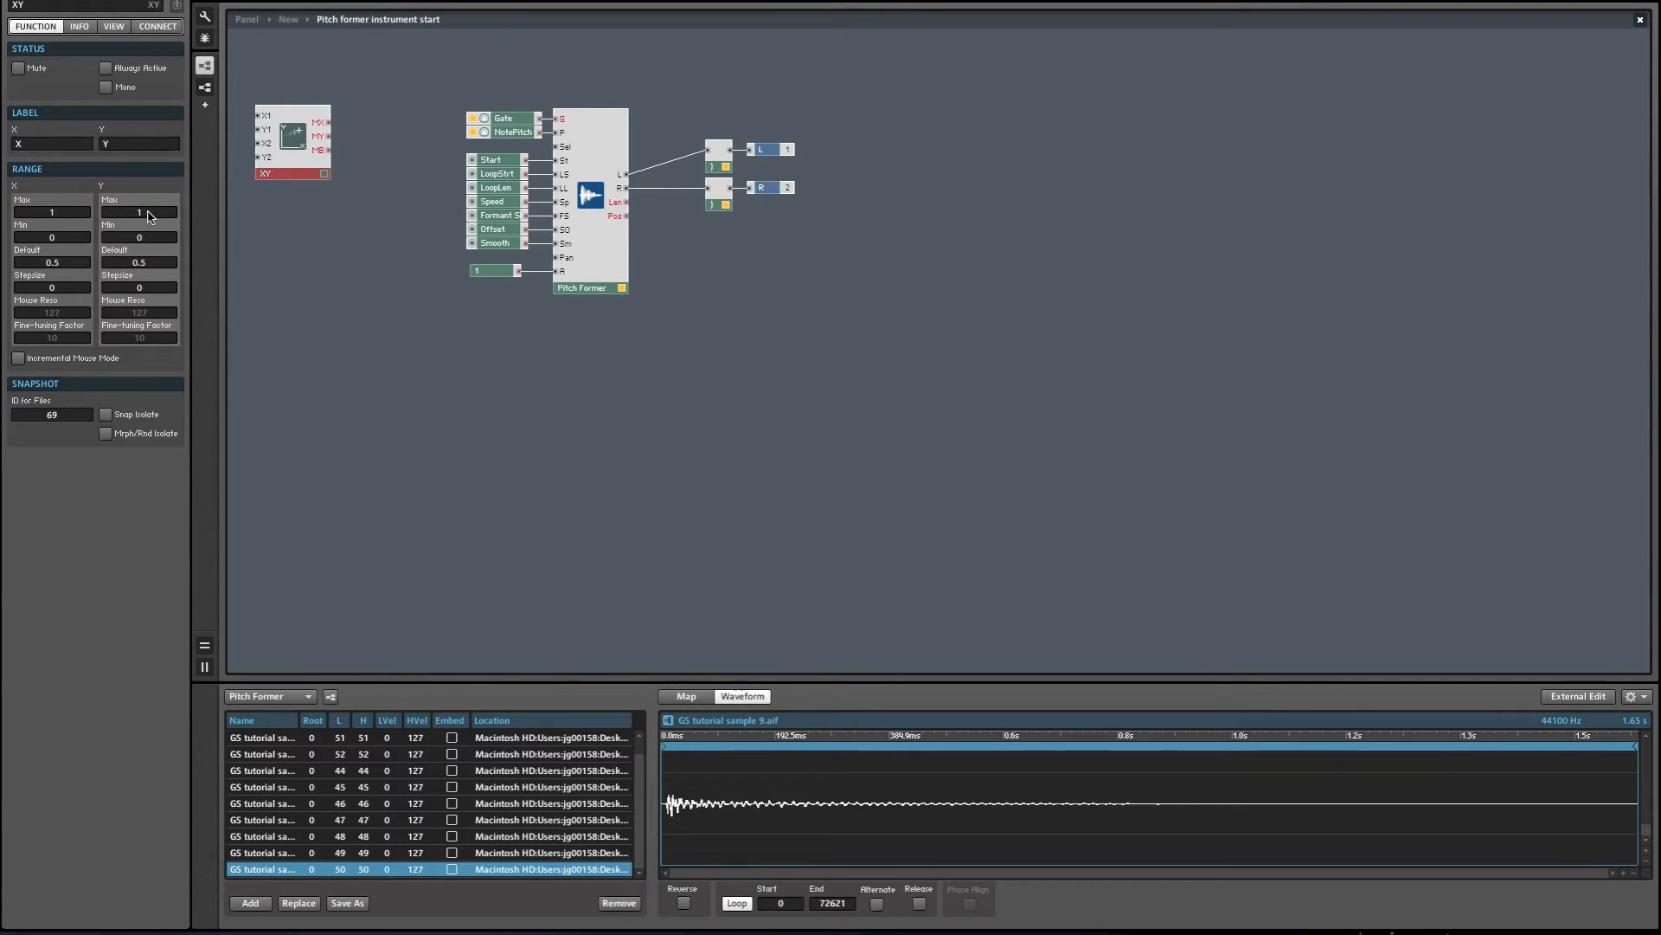
left_click(324, 225)
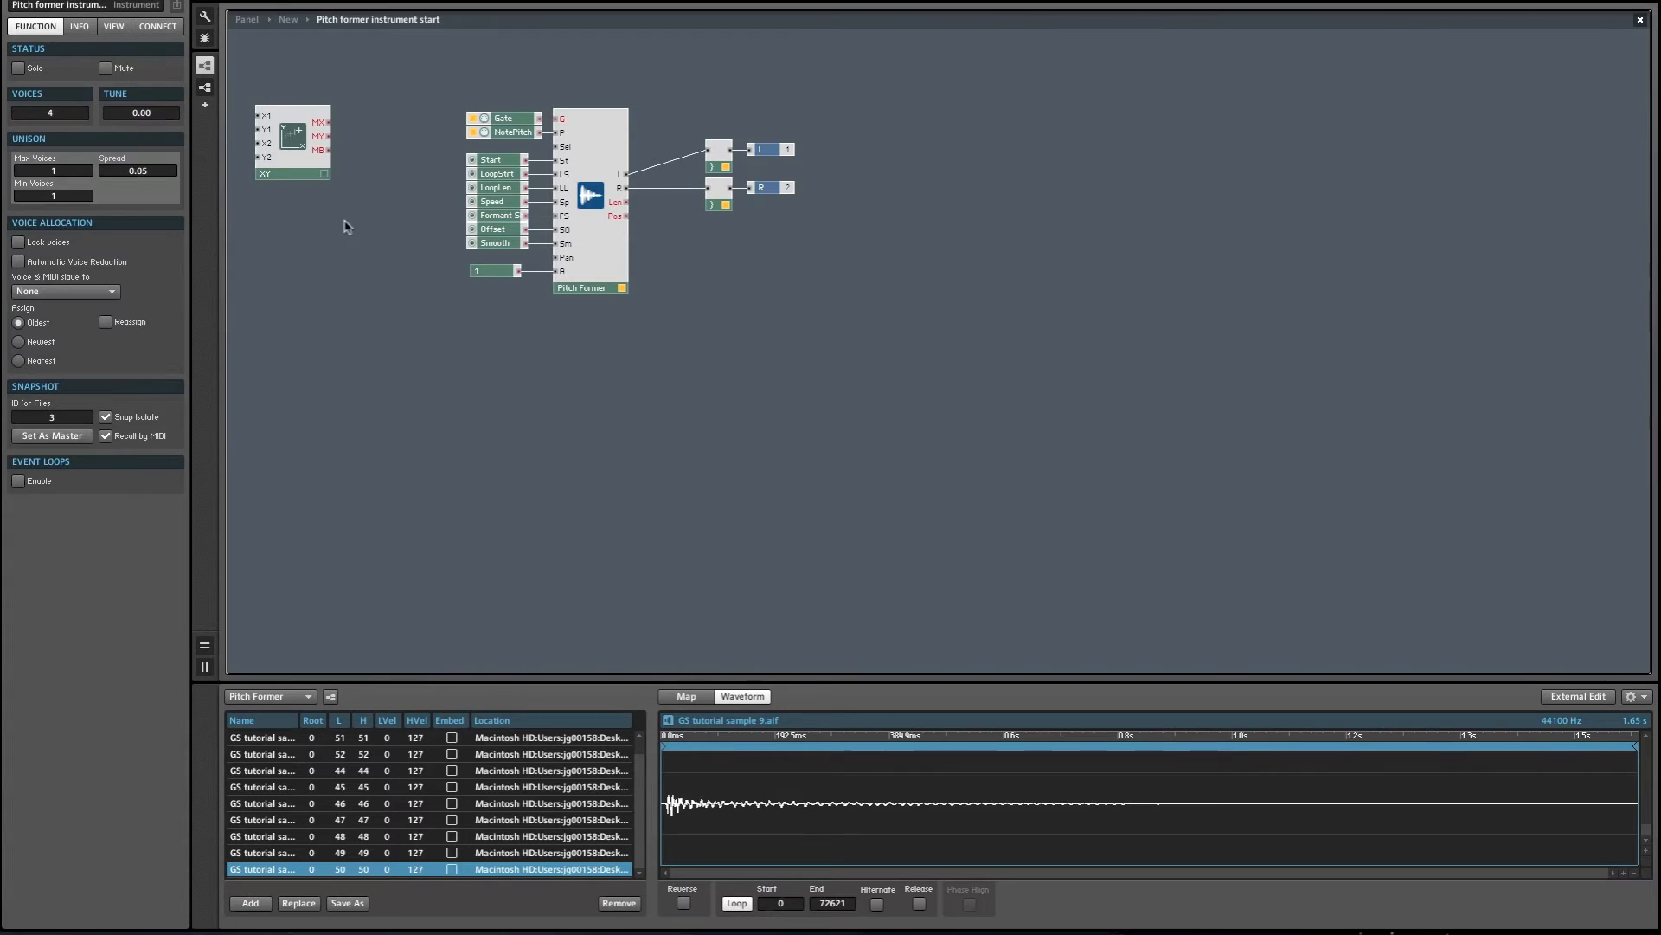
Replace the LoopStrt and LoopLen faders with a Multiply module placed beside the XY module.
left_click(486, 177)
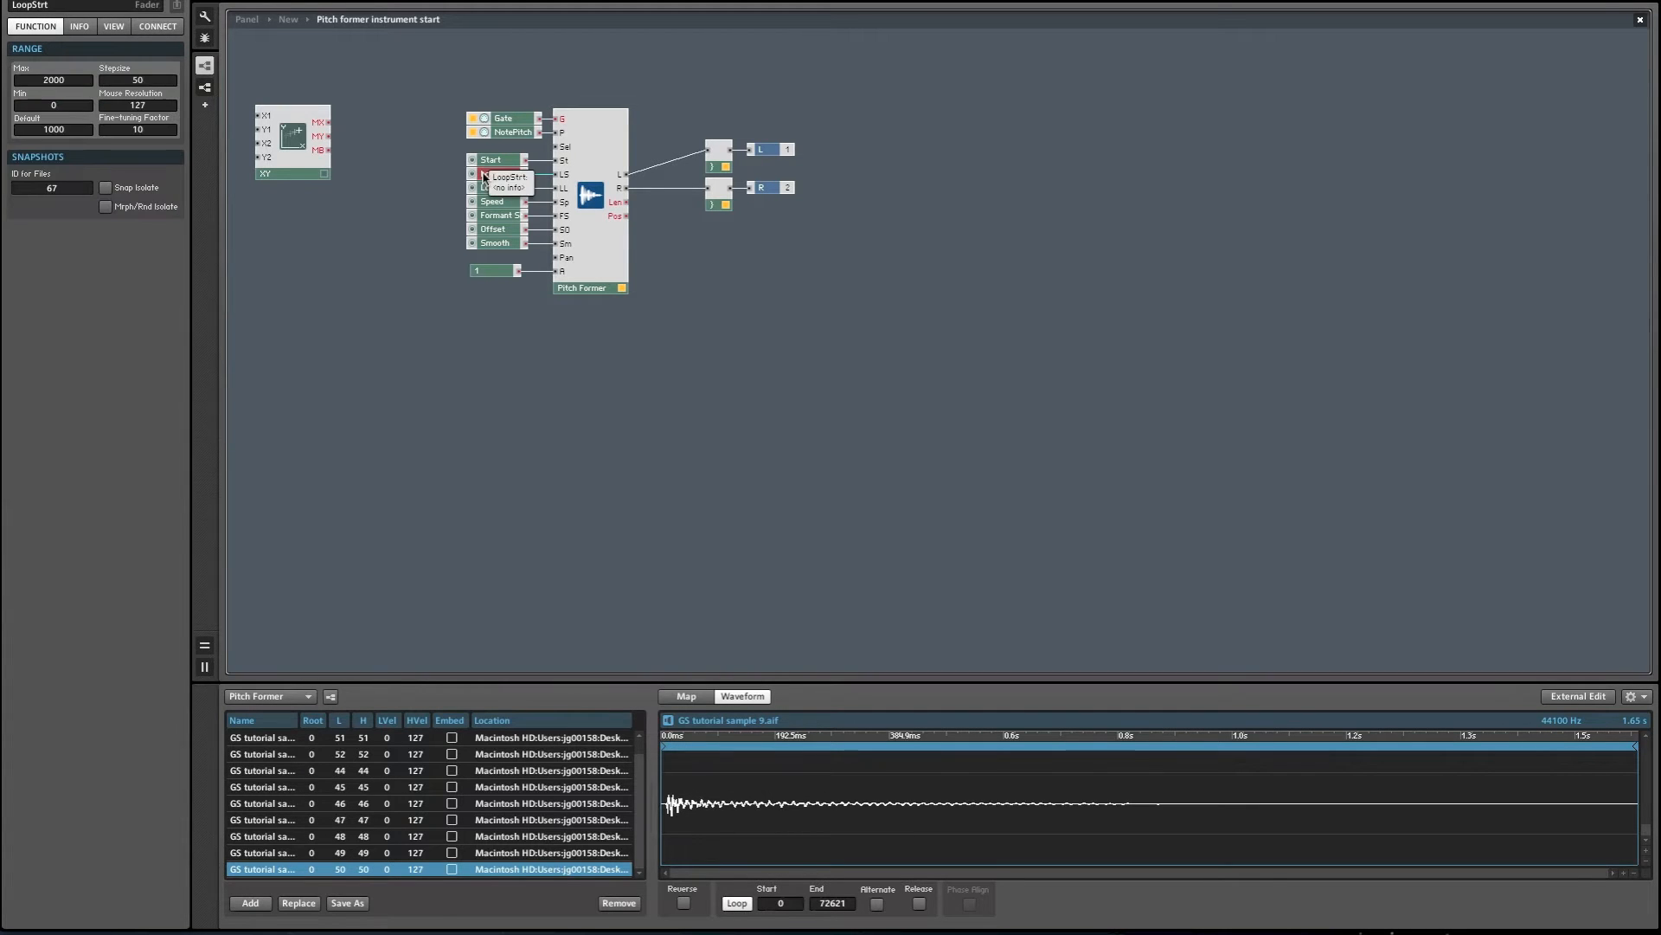
right_click(381, 183)
mouse_move(400, 180)
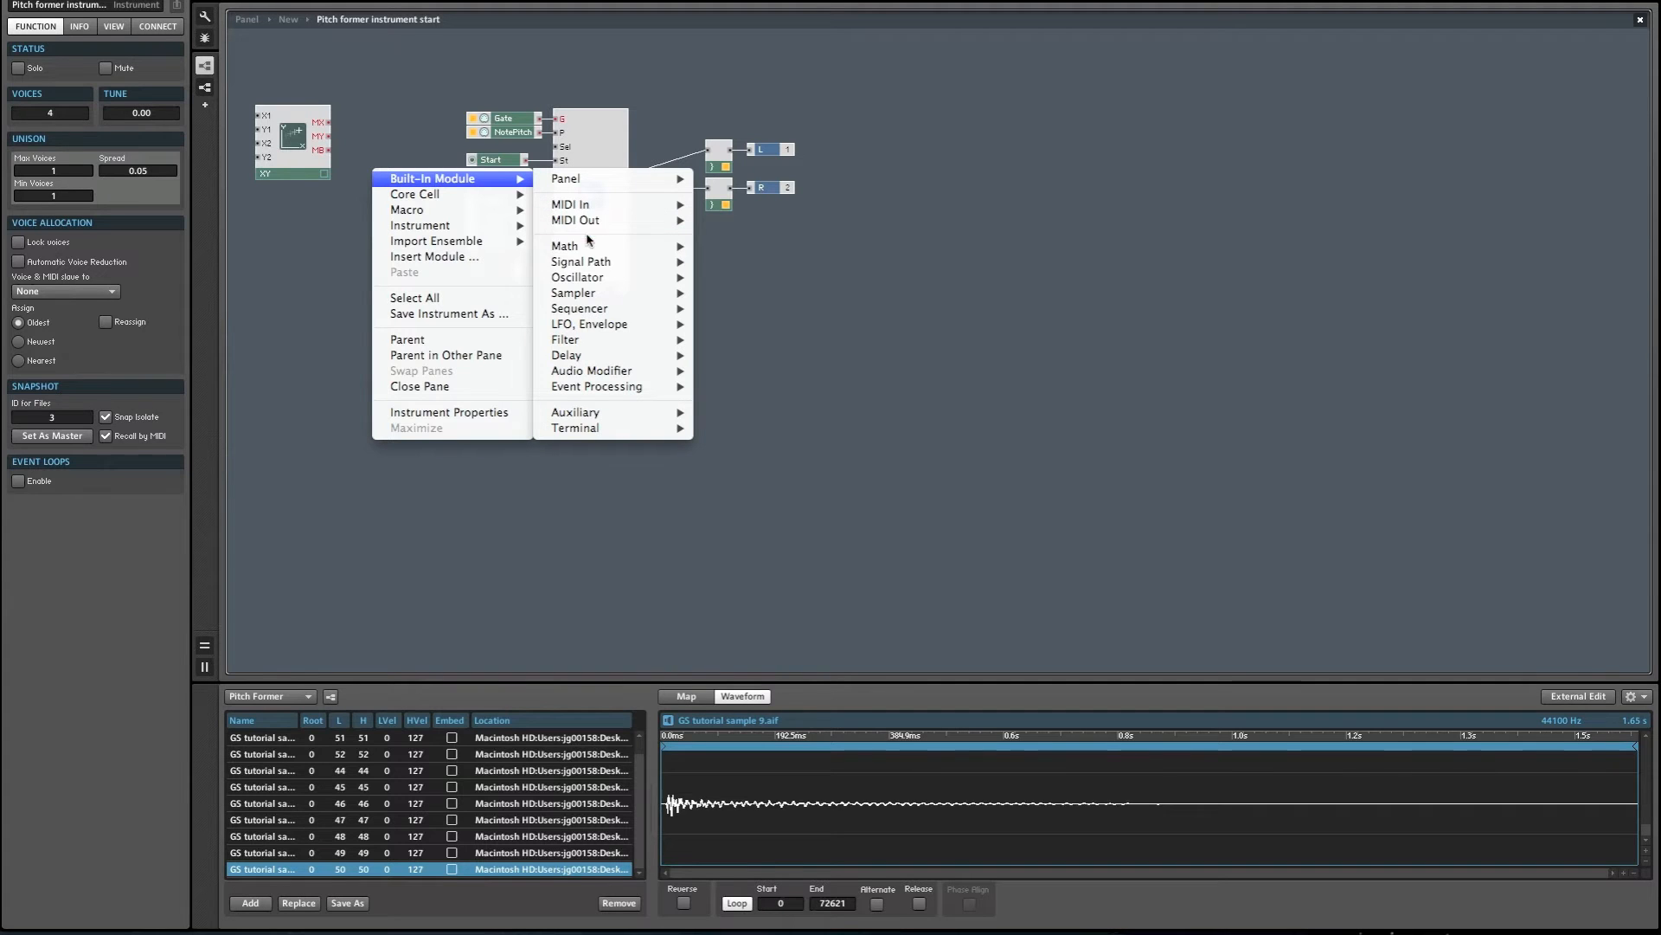
mouse_move(592, 248)
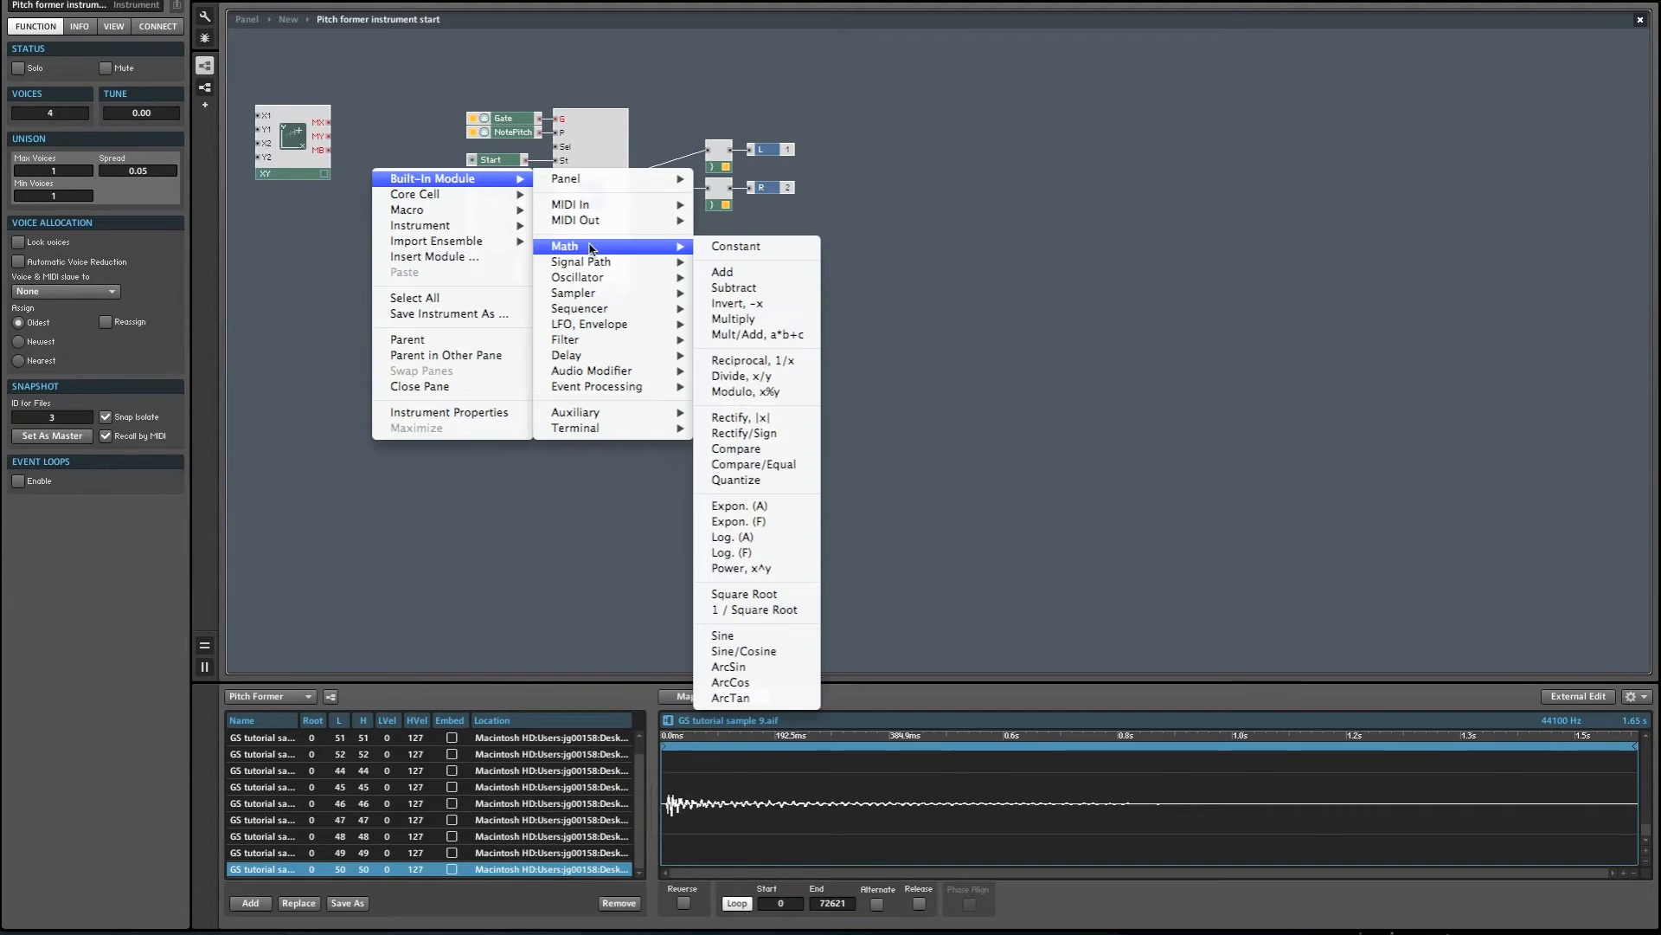
left_click(742, 320)
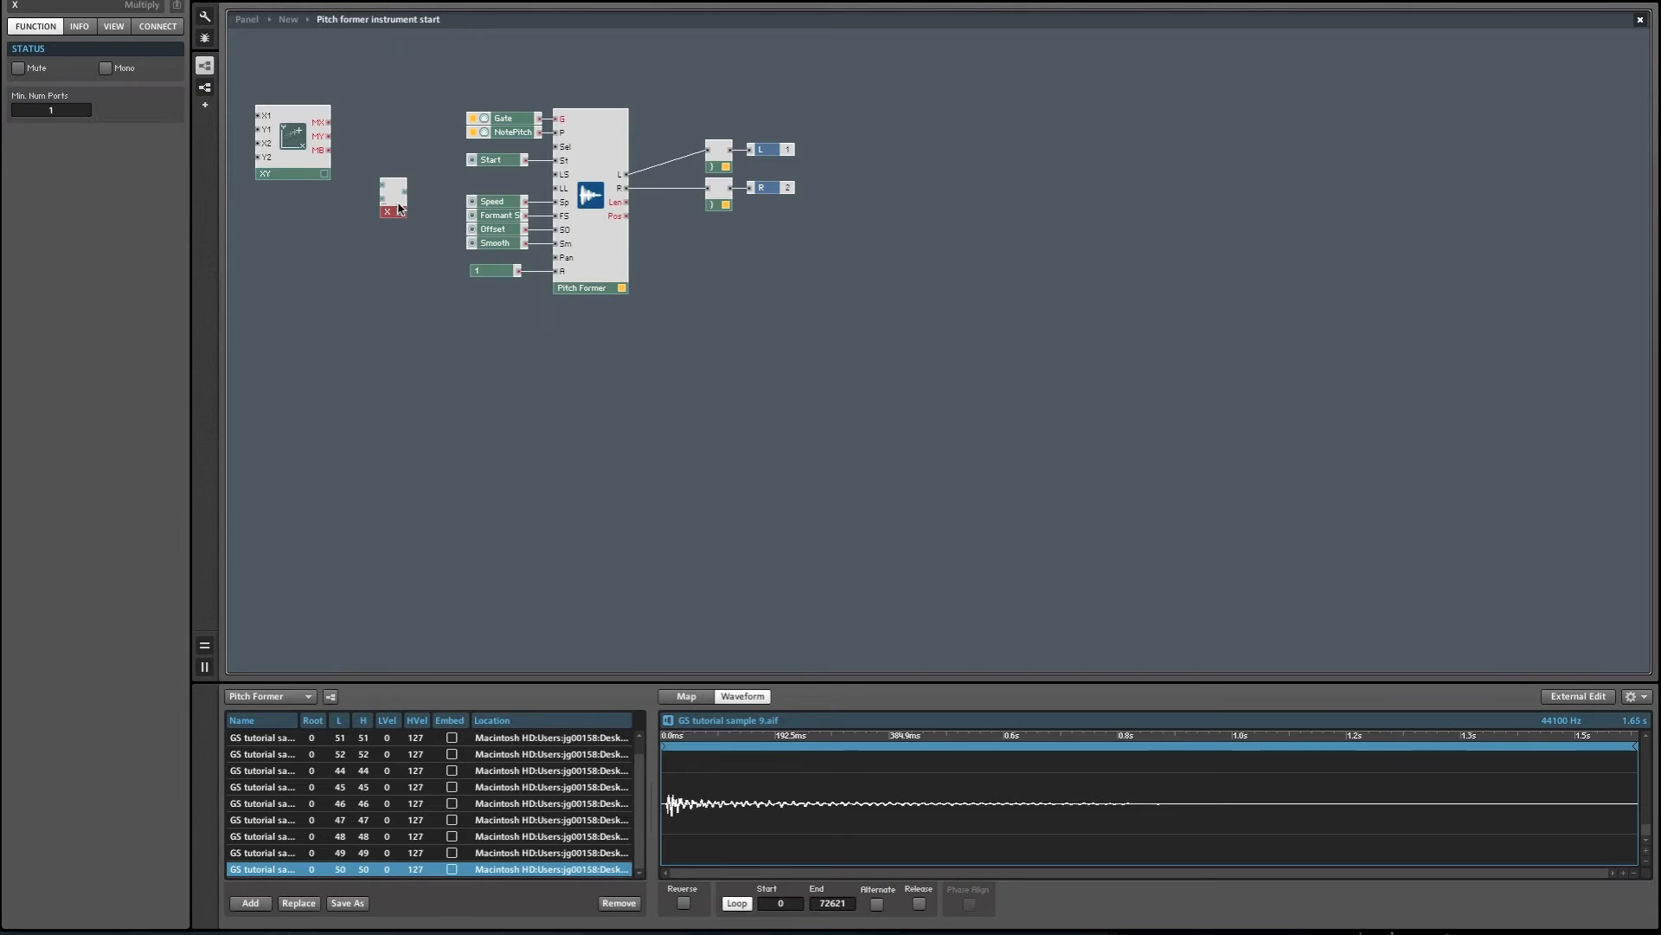
left_click_drag(396, 194, 395, 127)
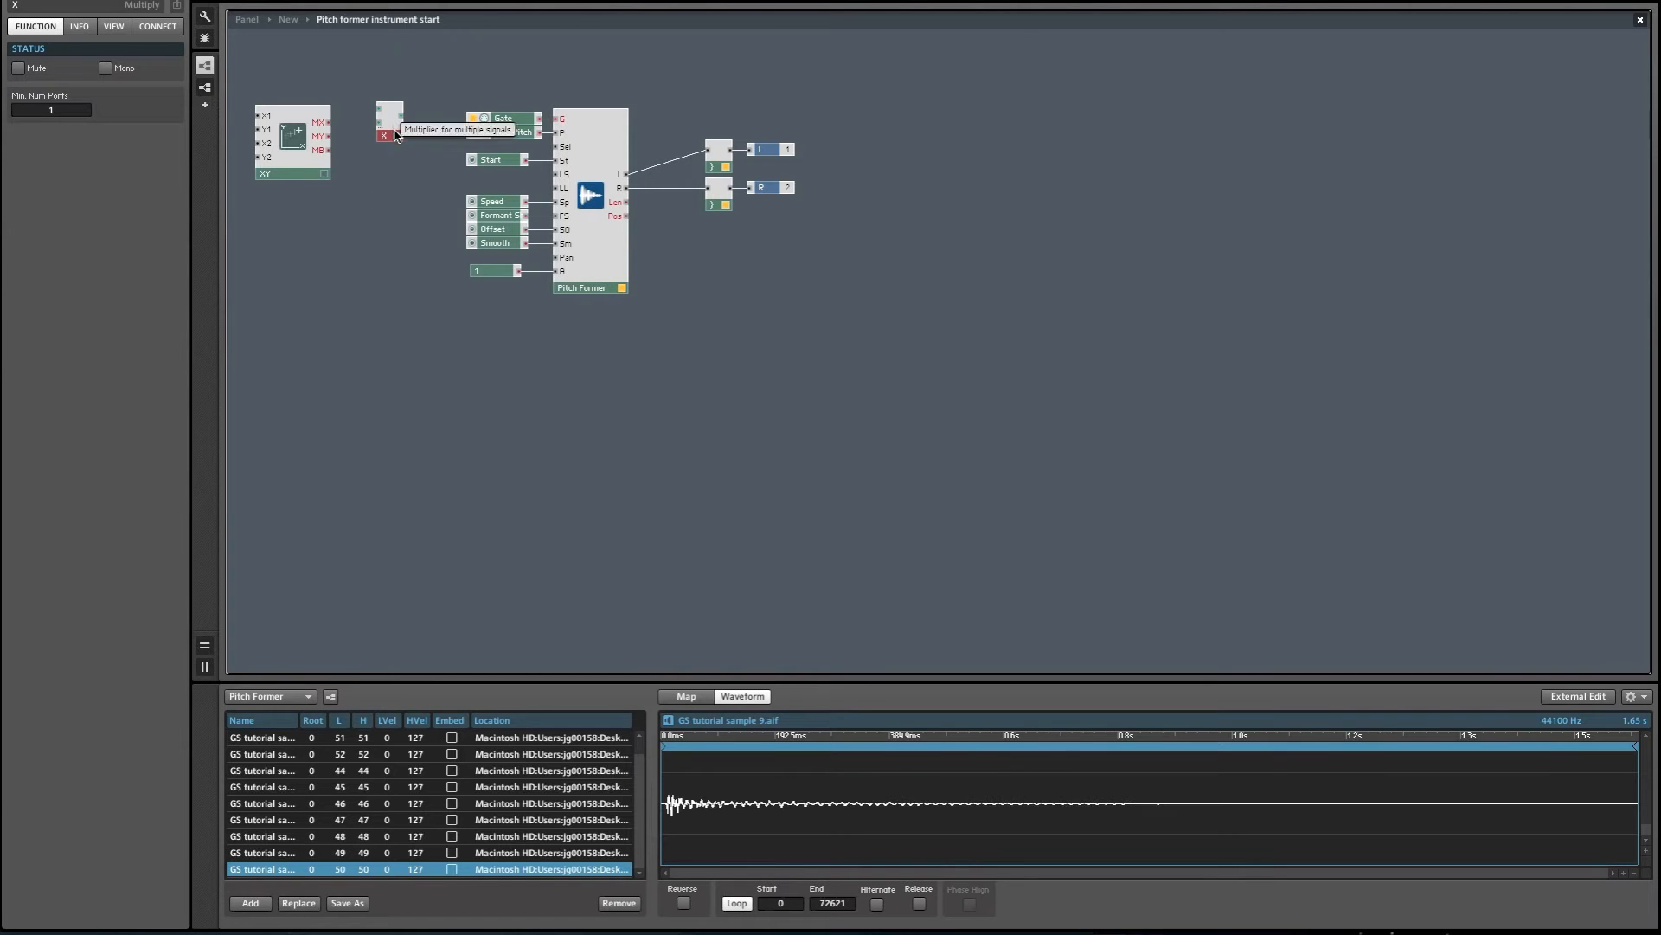
Duplicate the multiplier below the first, and wire XY's MX output to the upper one and MY to the lower one.
left_click(387, 167)
key("super+v")
left_click_drag(400, 190, 389, 173)
mouse_move(329, 128)
left_mouse_down()
mouse_move(379, 116)
mouse_move(332, 137)
left_mouse_up()
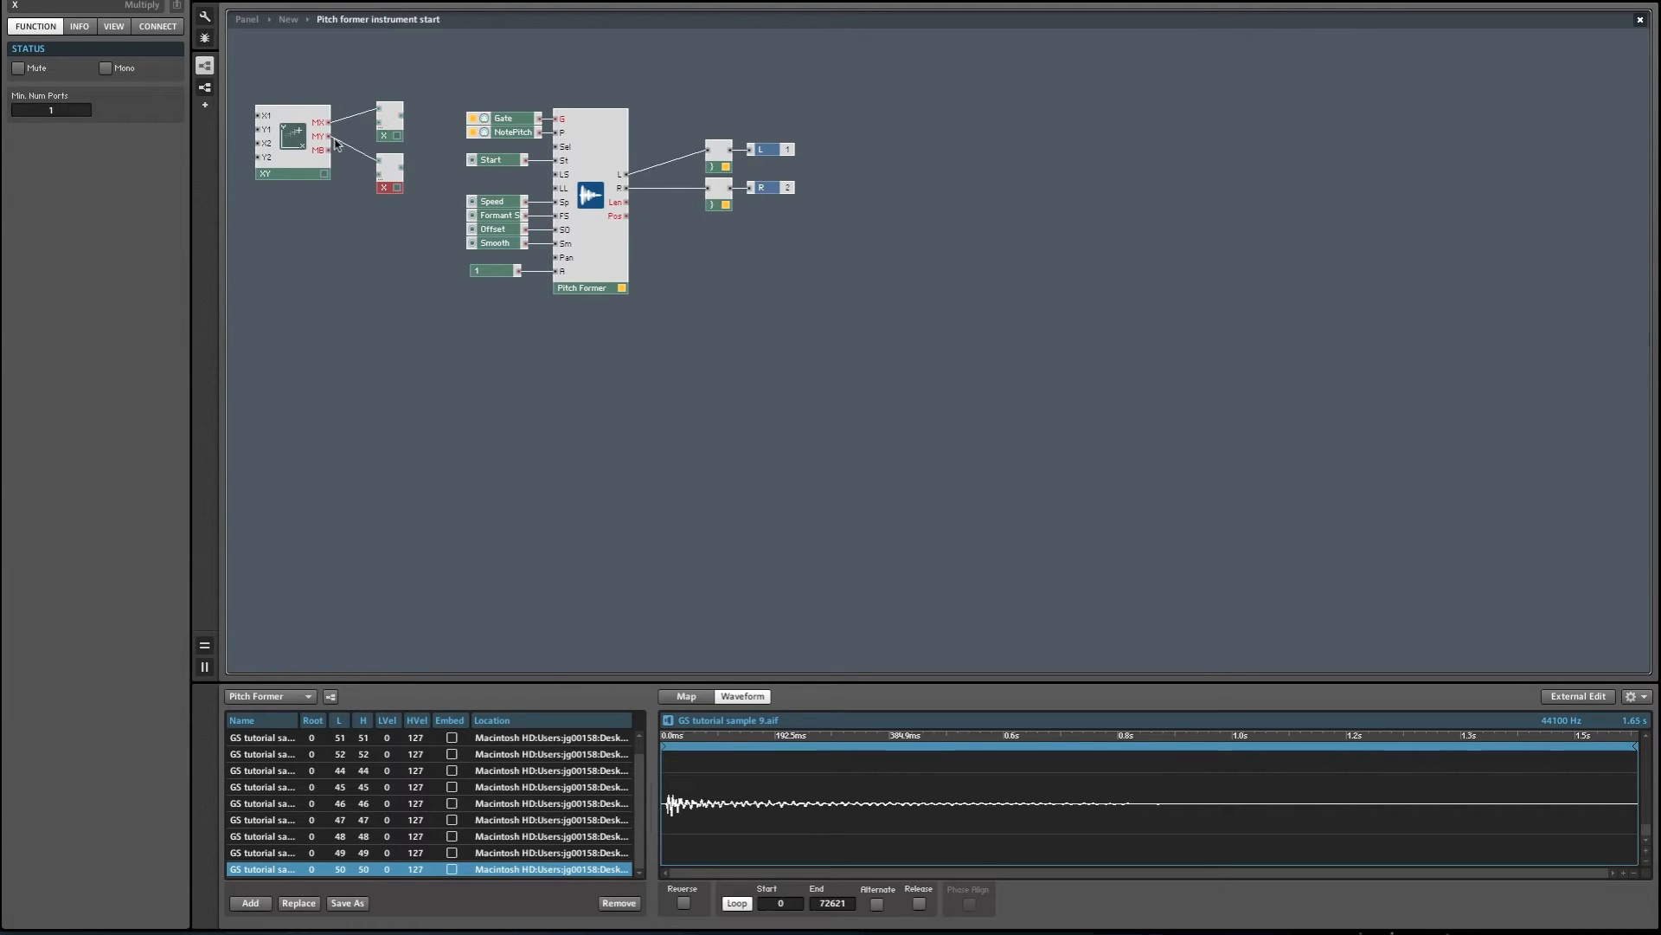
Wire the Pitch Former's Len output into both multipliers, sending the lower product to LS and the upper product to LL.
left_click_drag(554, 174, 401, 128)
left_click_drag(554, 188, 384, 180)
left_click_drag(402, 169, 557, 174)
left_click_drag(410, 123, 558, 196)
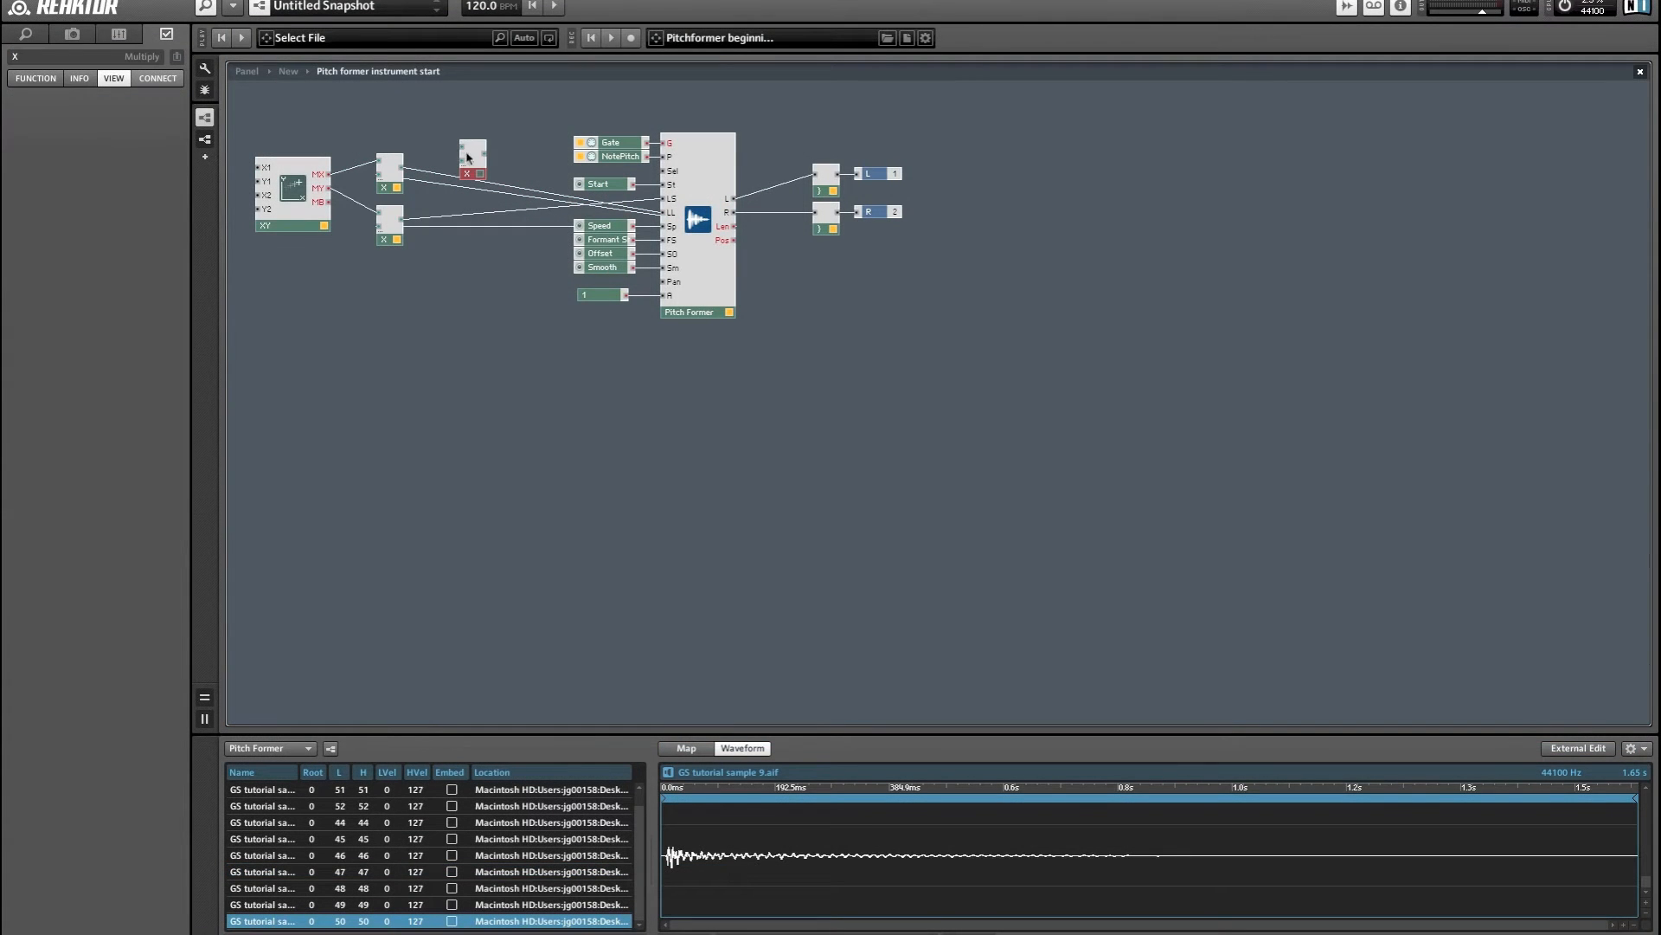
Route the Start fader through a third multiplier scaled by Len into the St input, replacing its direct cable.
left_click_drag(468, 158, 515, 140)
left_click_drag(603, 185, 432, 127)
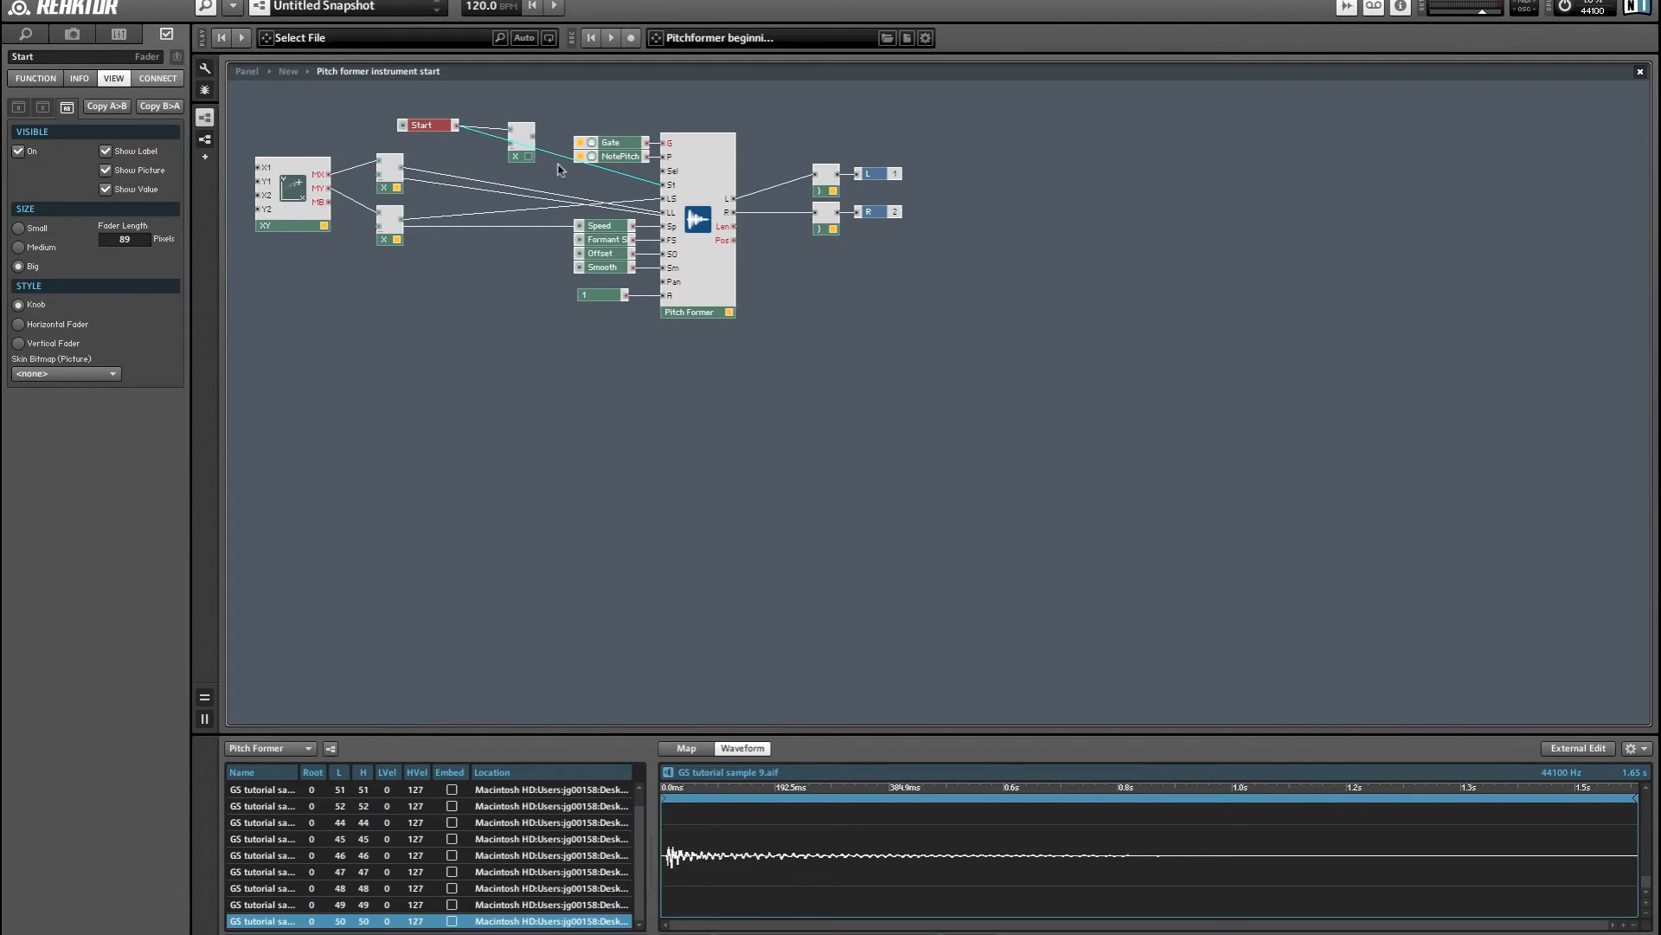
left_click(601, 184)
key("Delete")
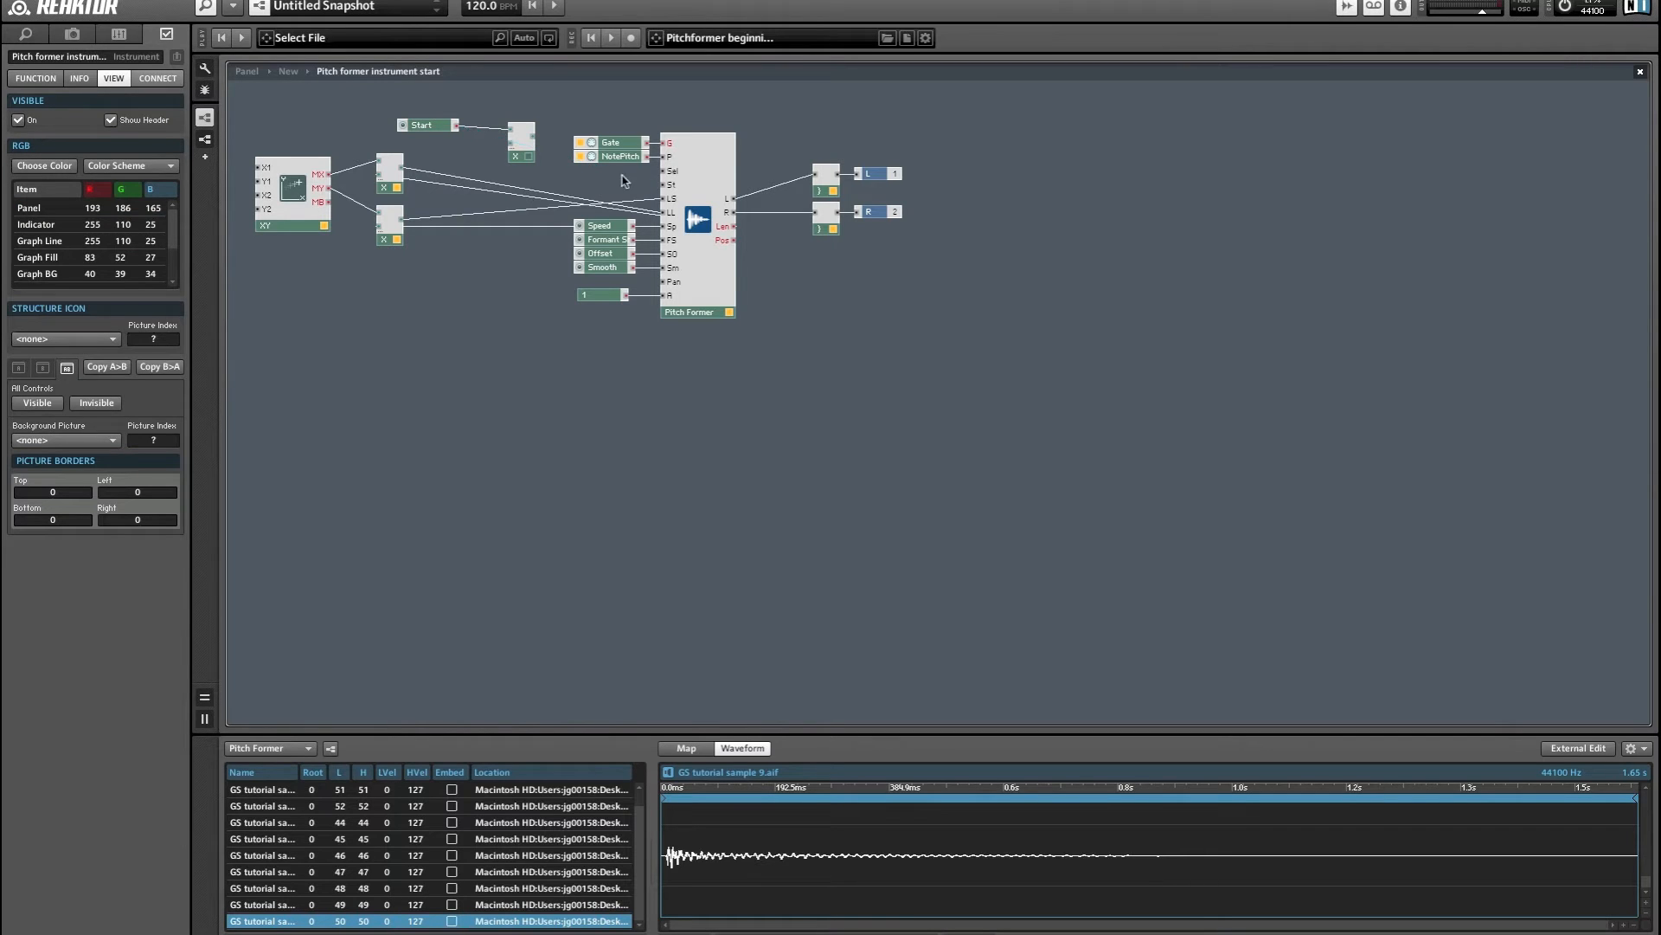
left_click_drag(504, 139, 510, 132)
mouse_move(662, 199)
left_mouse_down()
mouse_move(524, 147)
mouse_move(662, 184)
left_mouse_up()
Change the Start fader's maximum and step size.
left_click(423, 130)
left_click(22, 80)
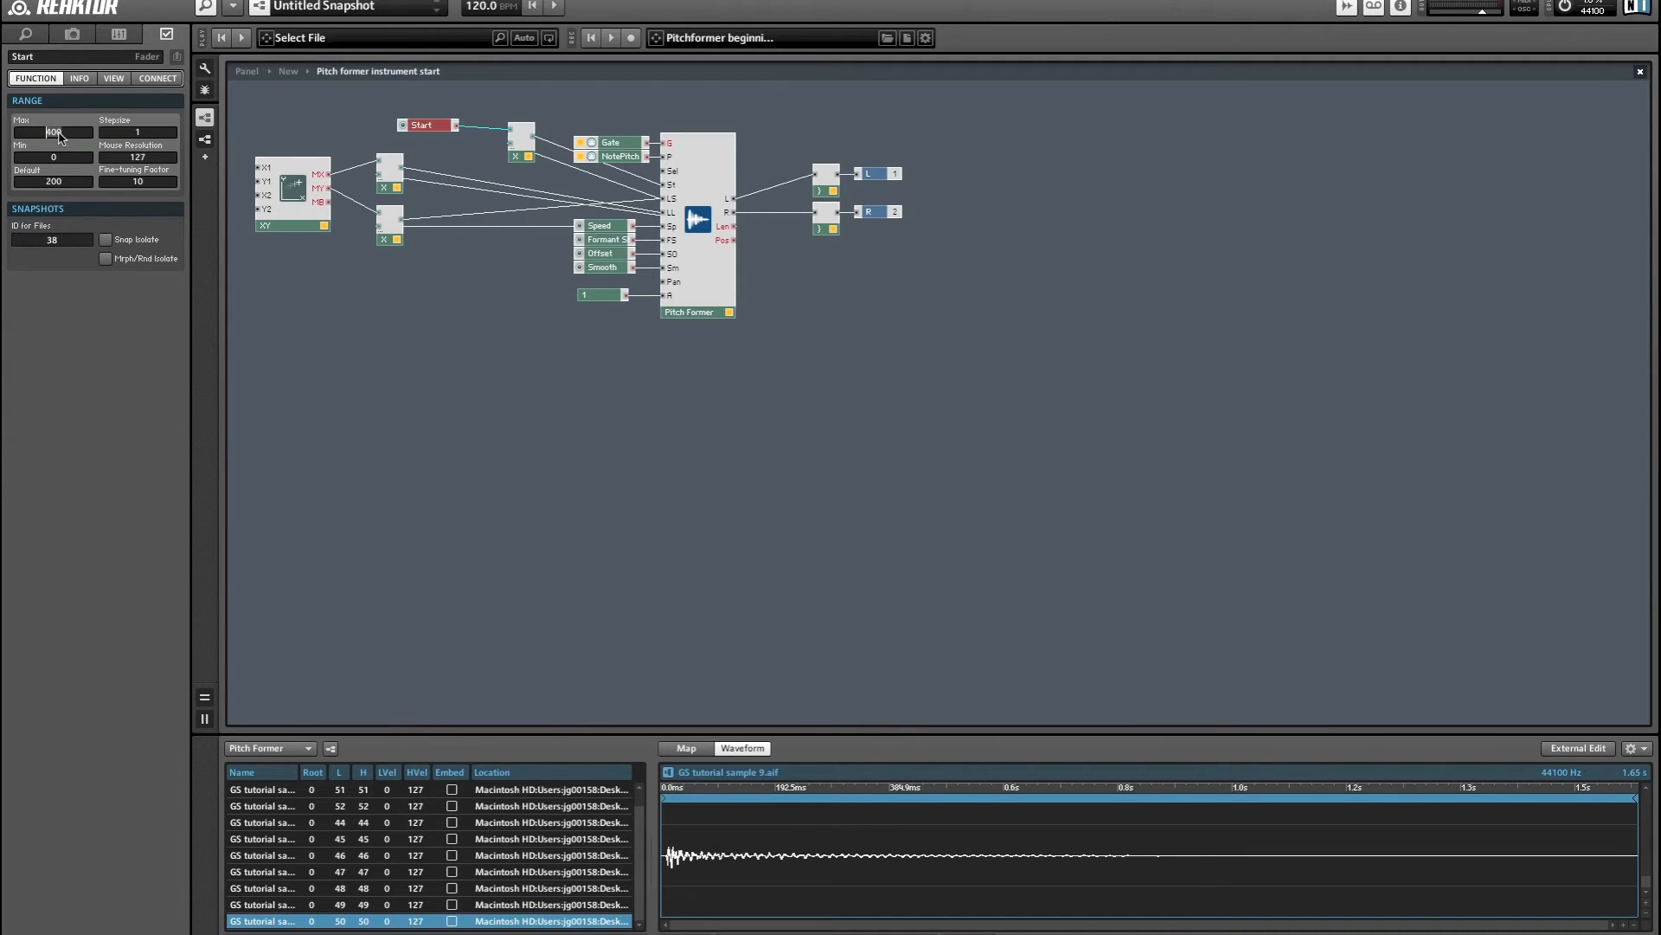
left_click(164, 135)
left_click(394, 357)
left_click_drag(427, 126, 430, 130)
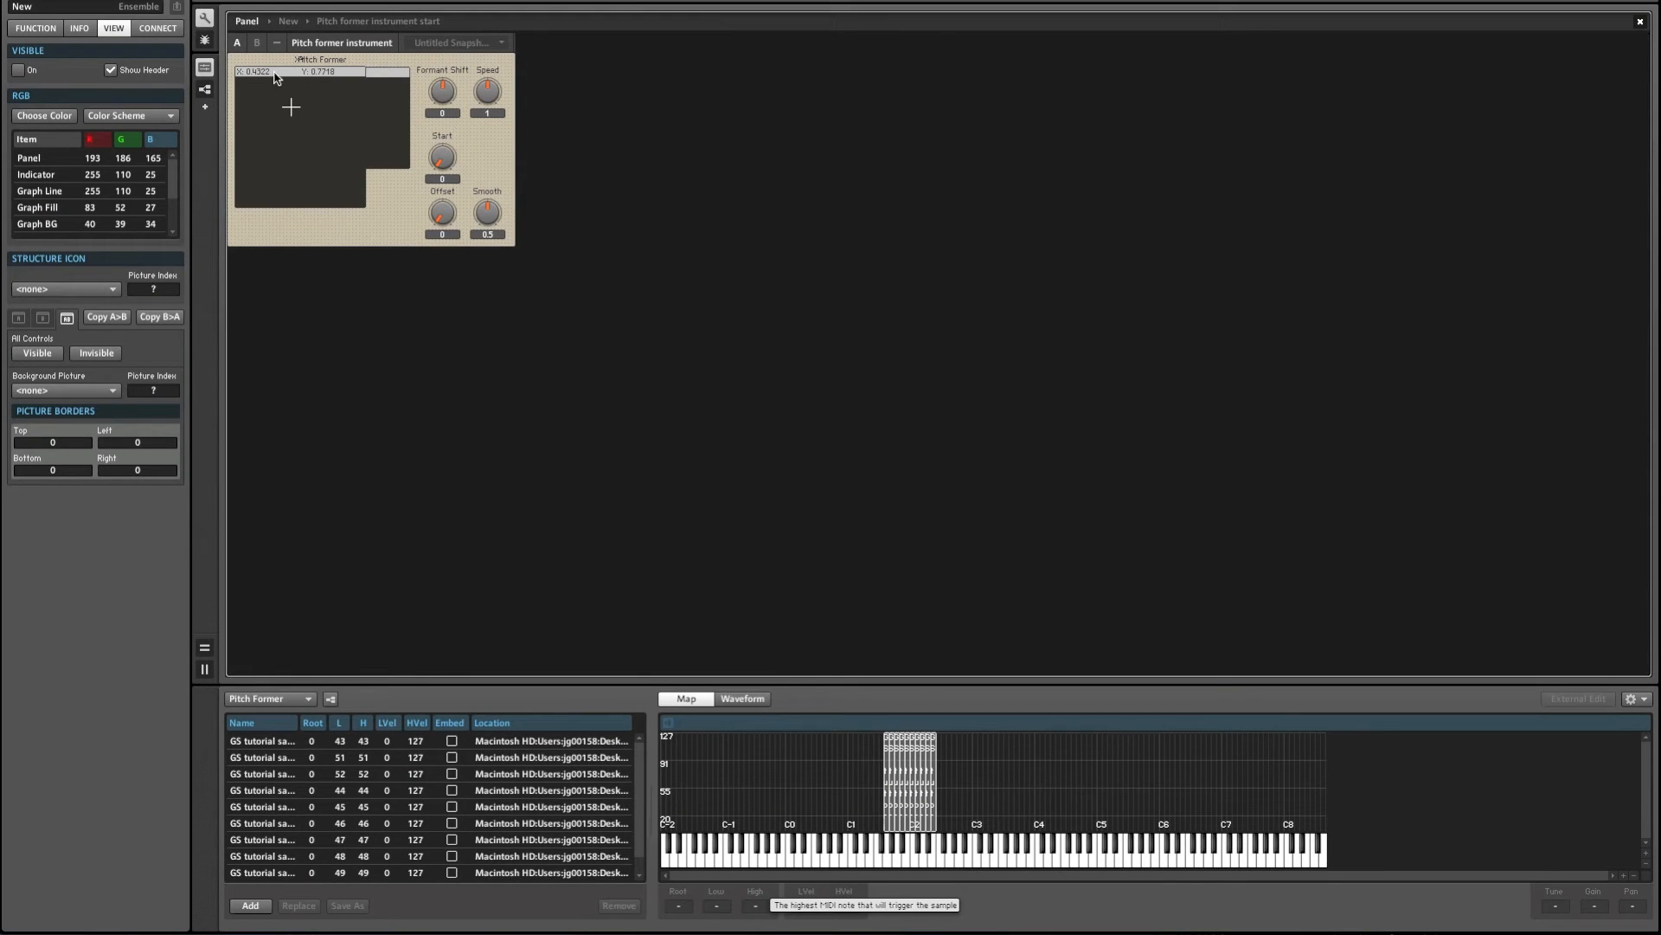
Place the XY pad below the Pitch Former display at 200 pixels wide and try it by moving its cursor.
left_click_drag(281, 76, 282, 189)
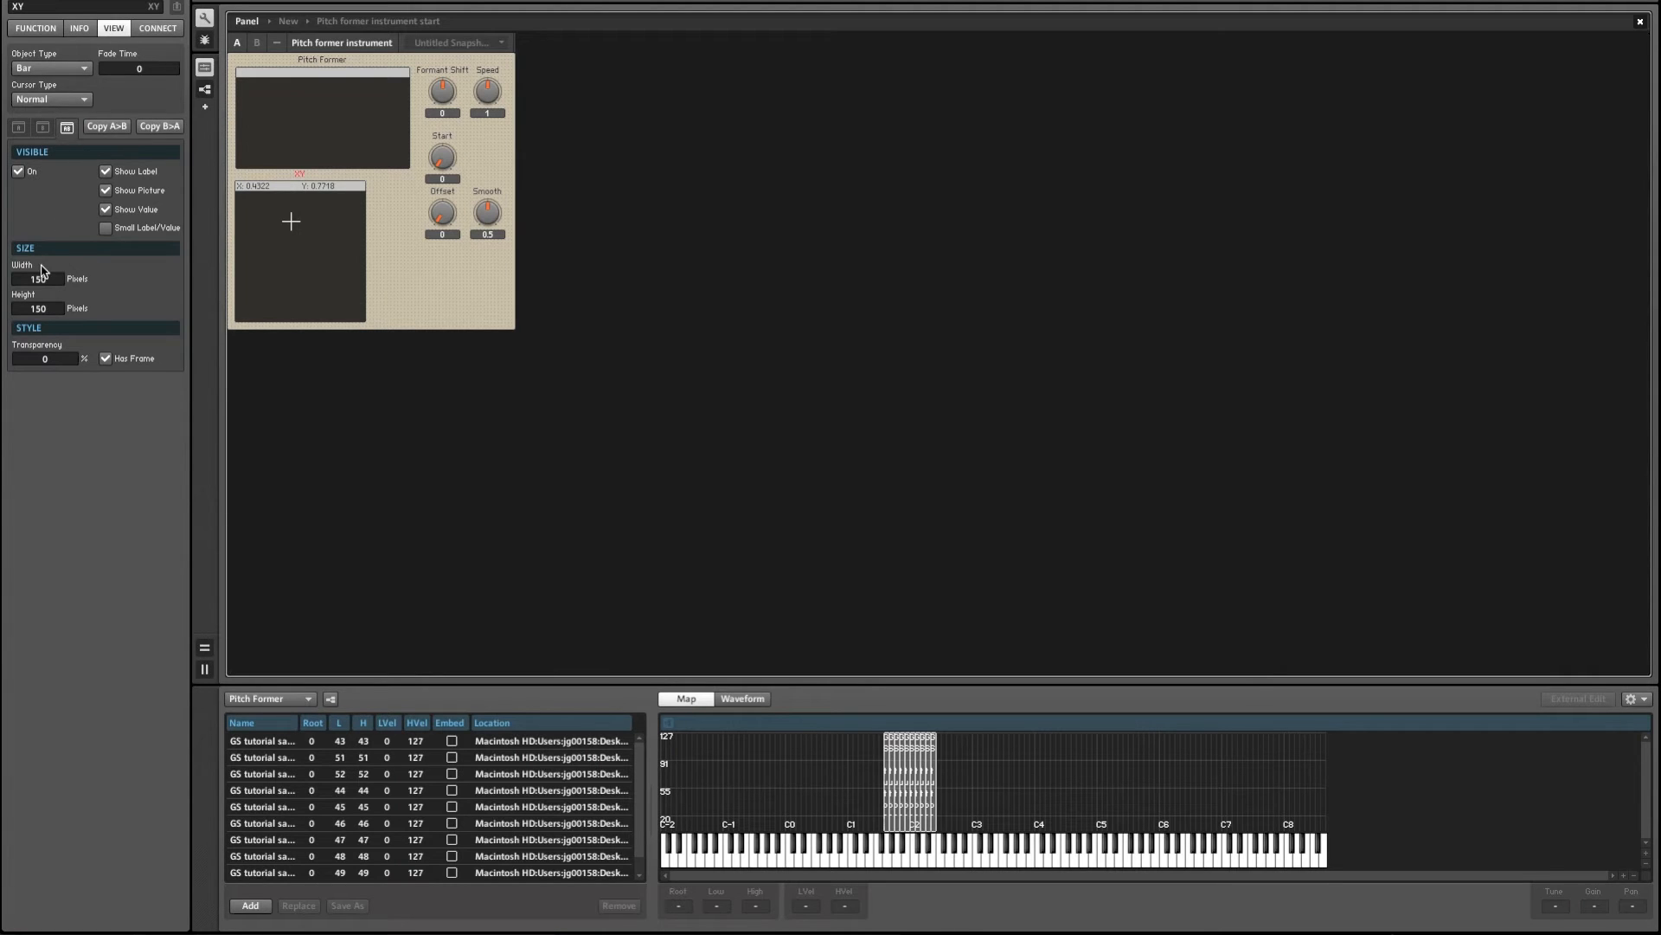
type("200")
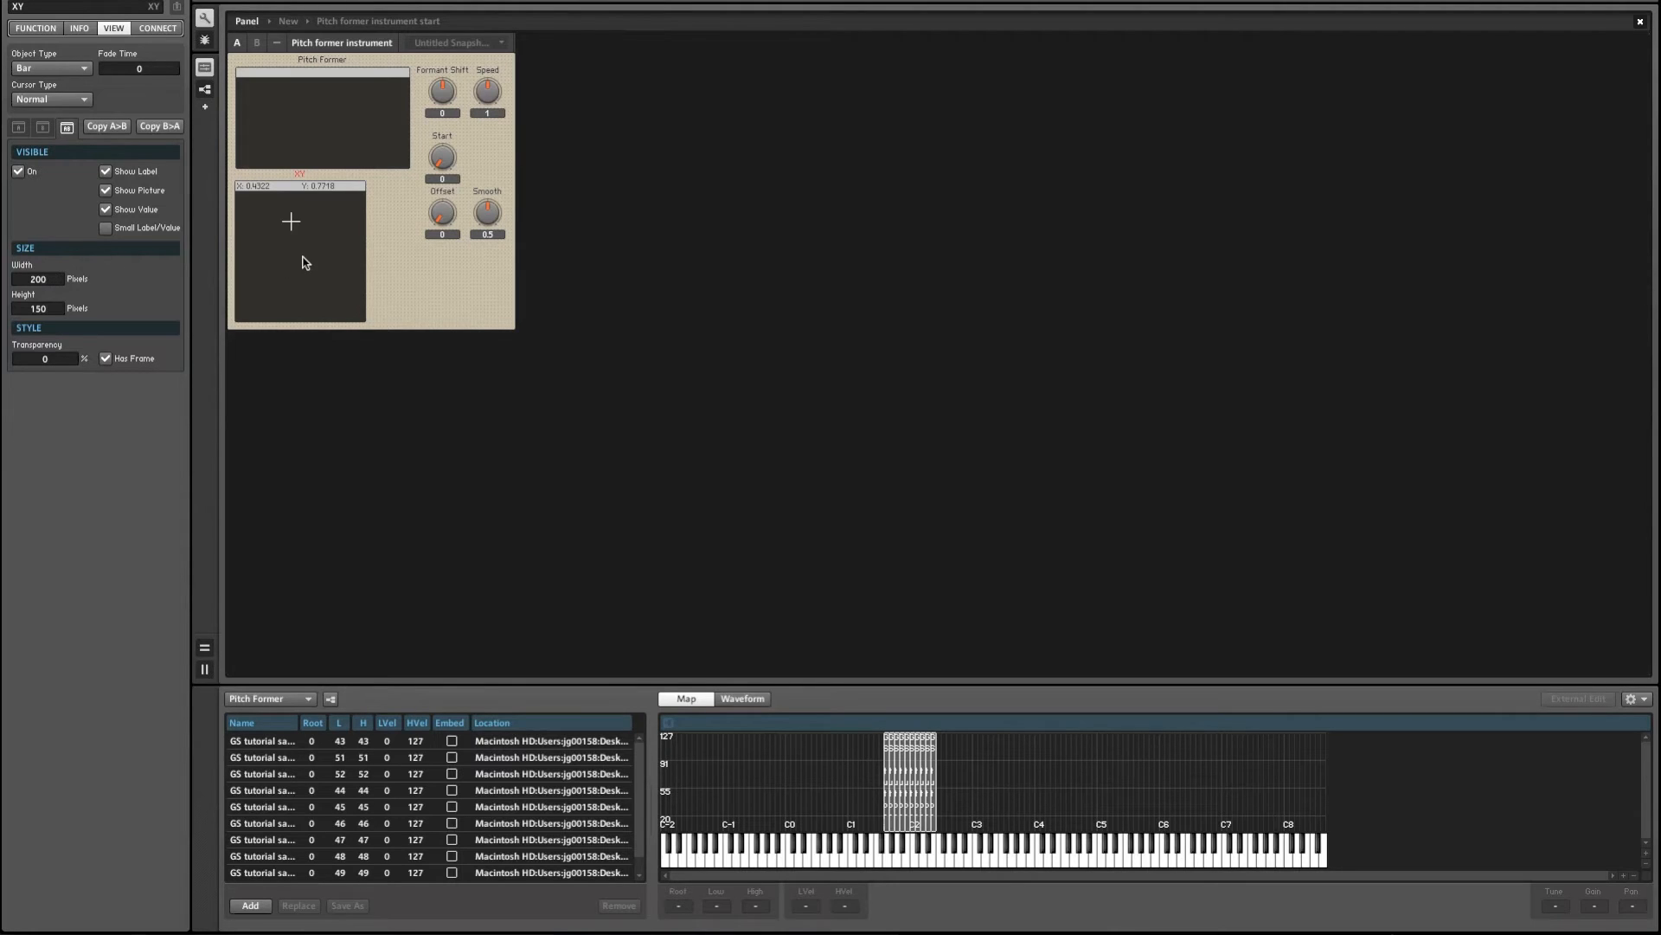
key("Return")
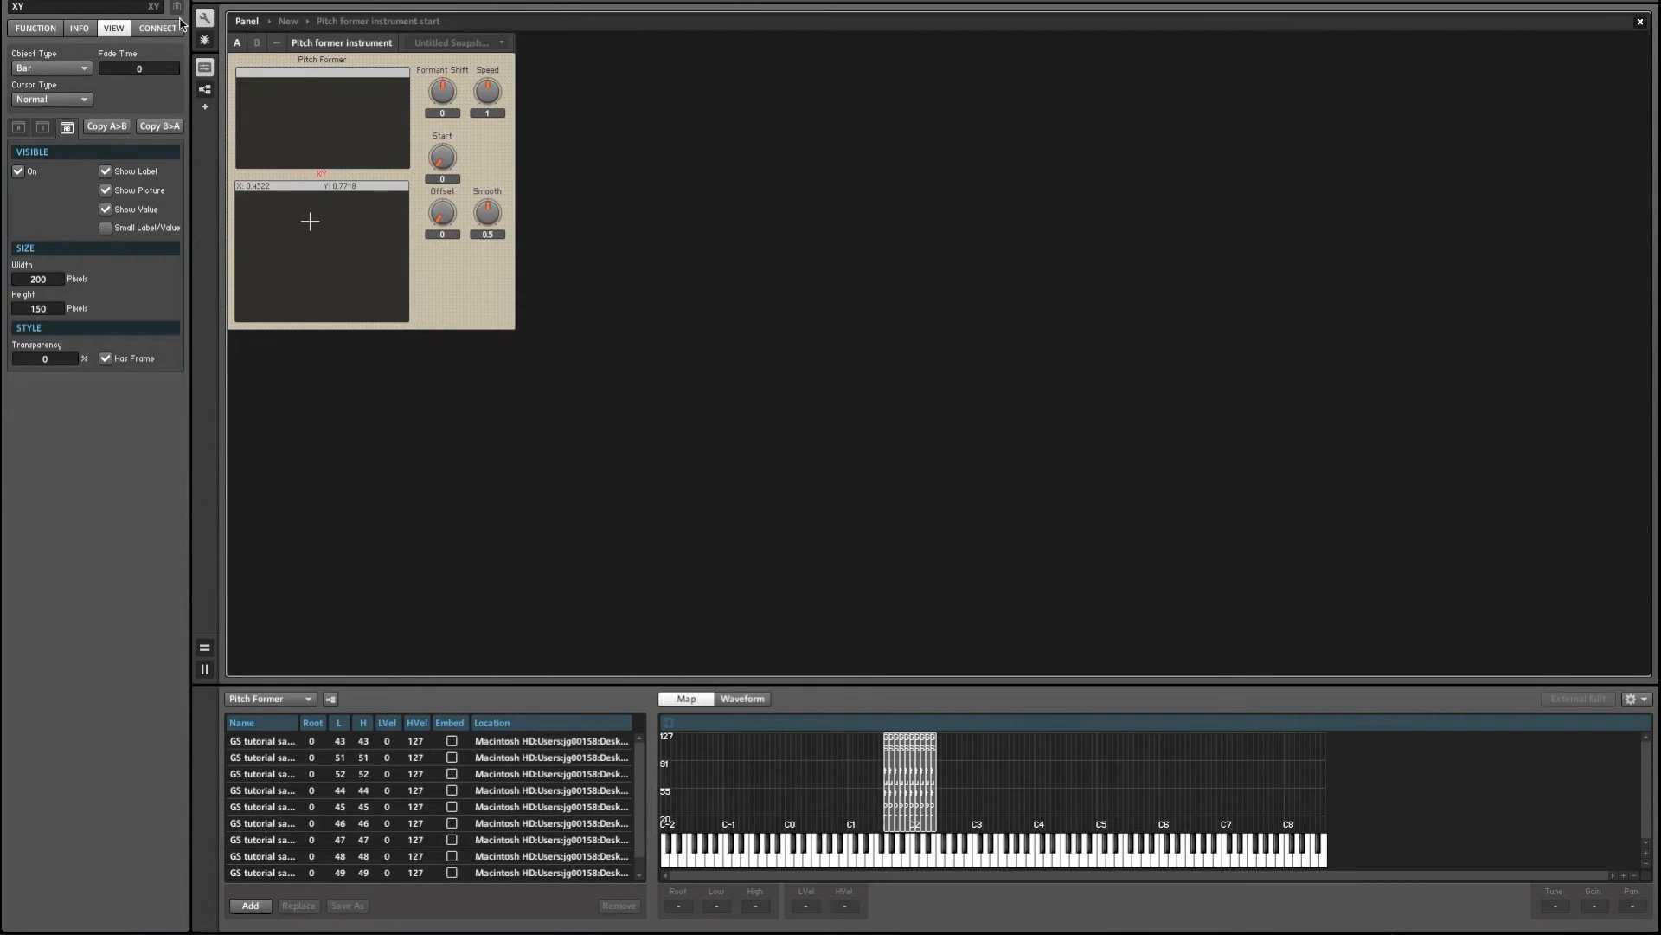
mouse_move(251, 142)
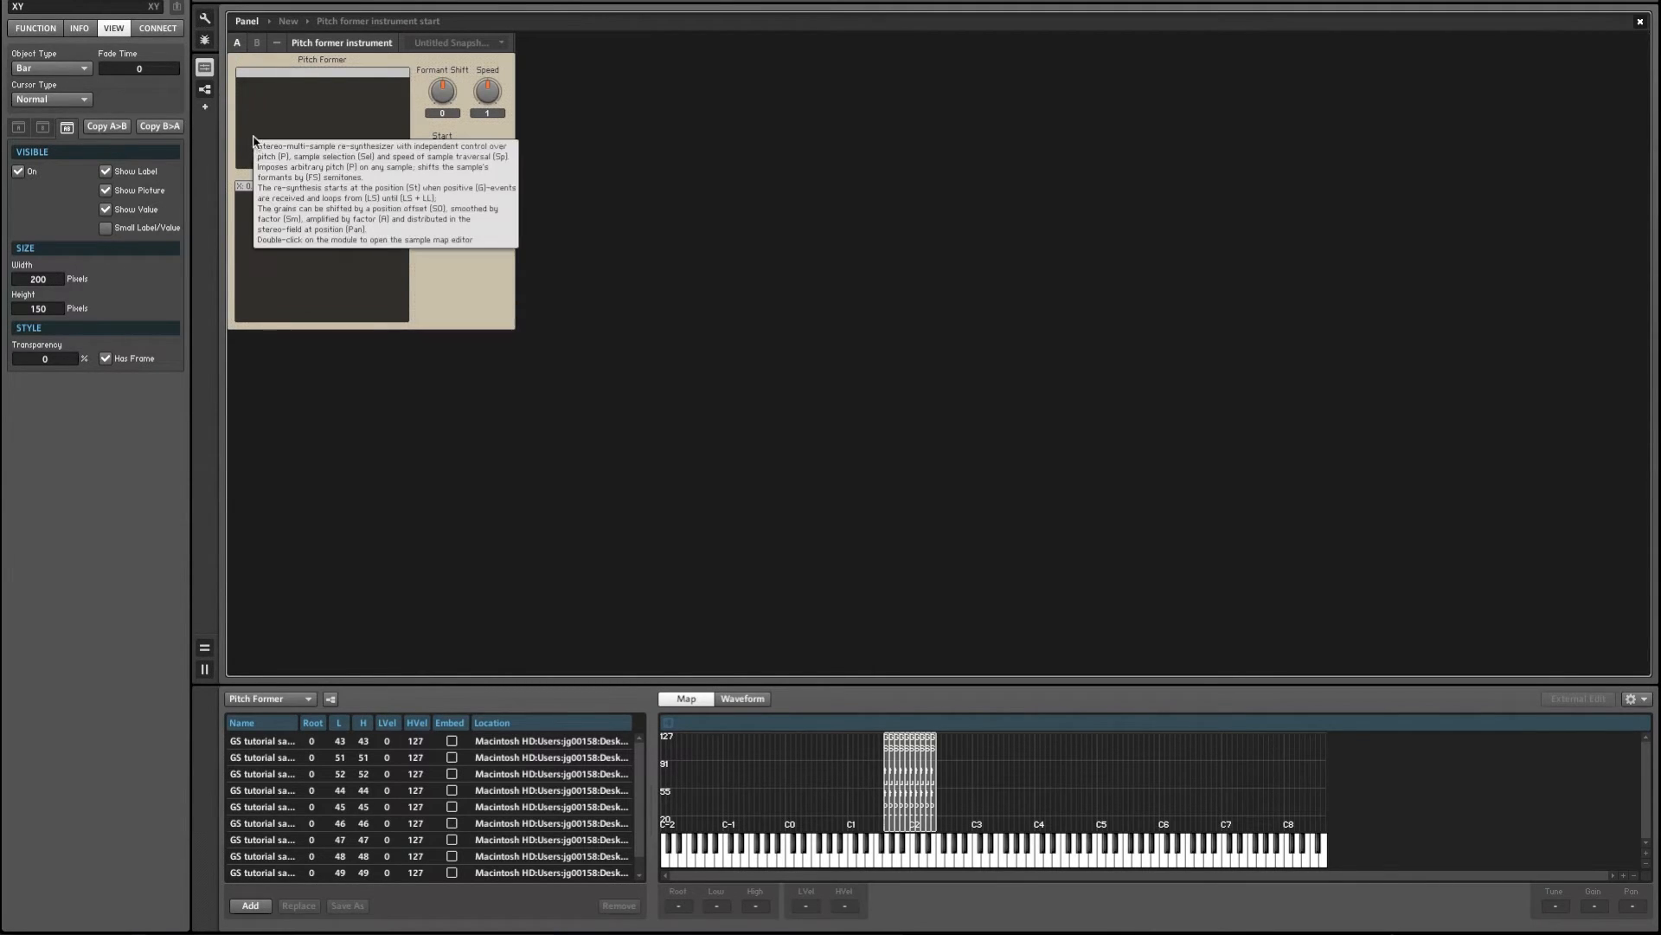
left_click_drag(308, 251, 350, 191)
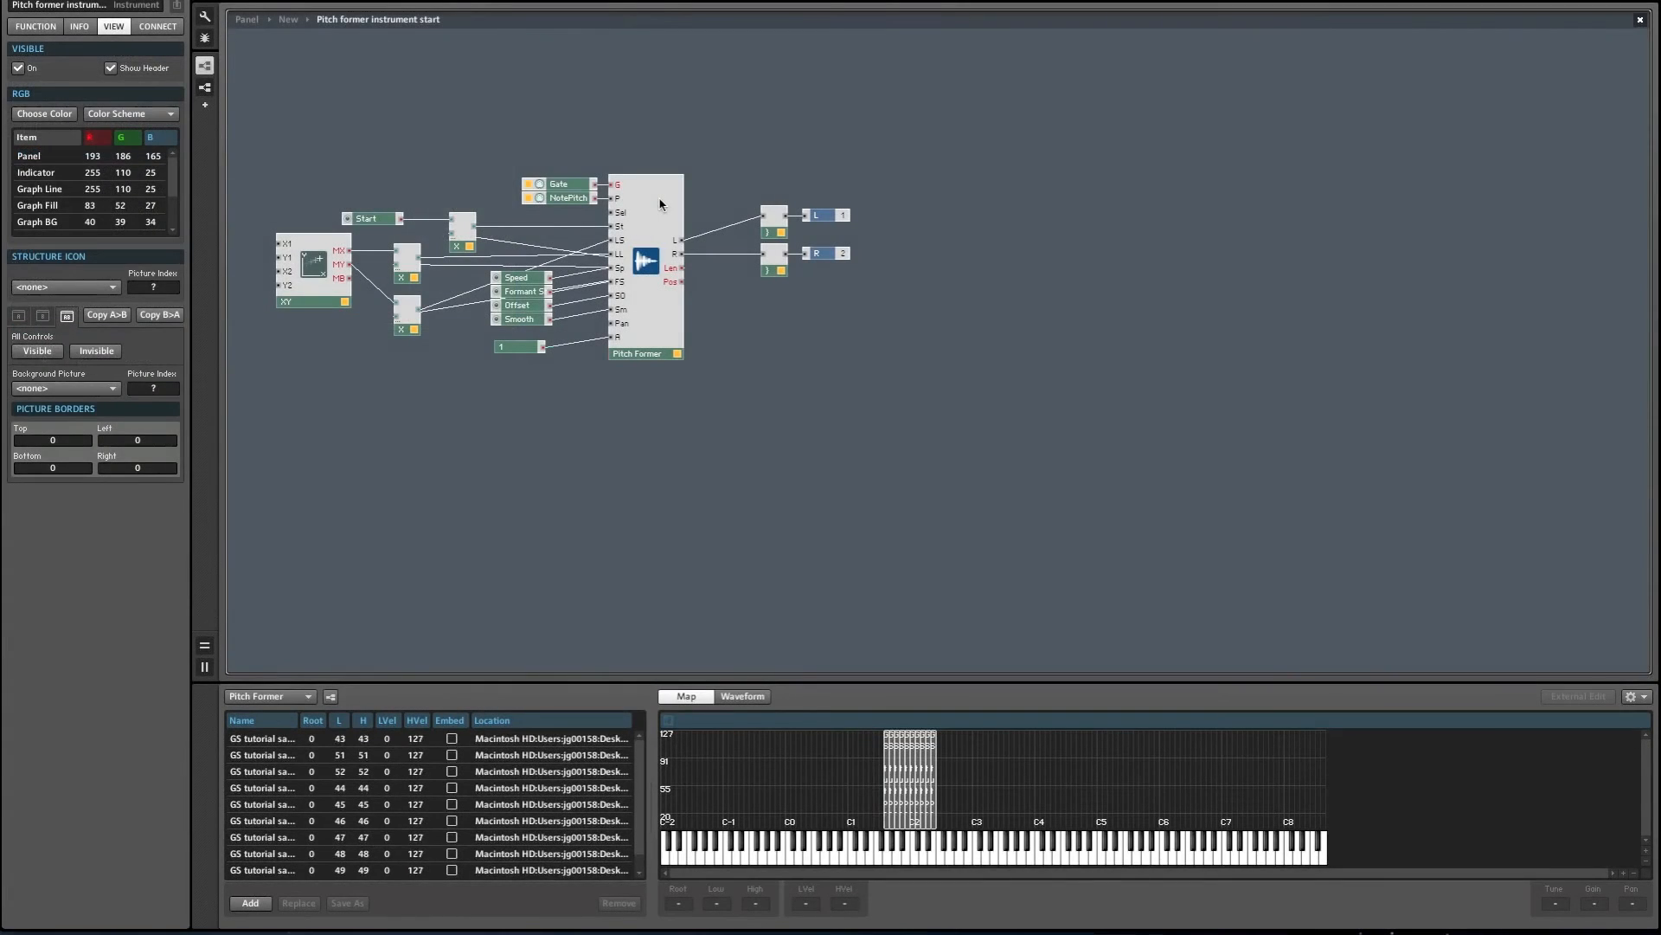
Read the Pitch Former's P and Sel input descriptions and create a Select control on the Sel input.
left_click(656, 199)
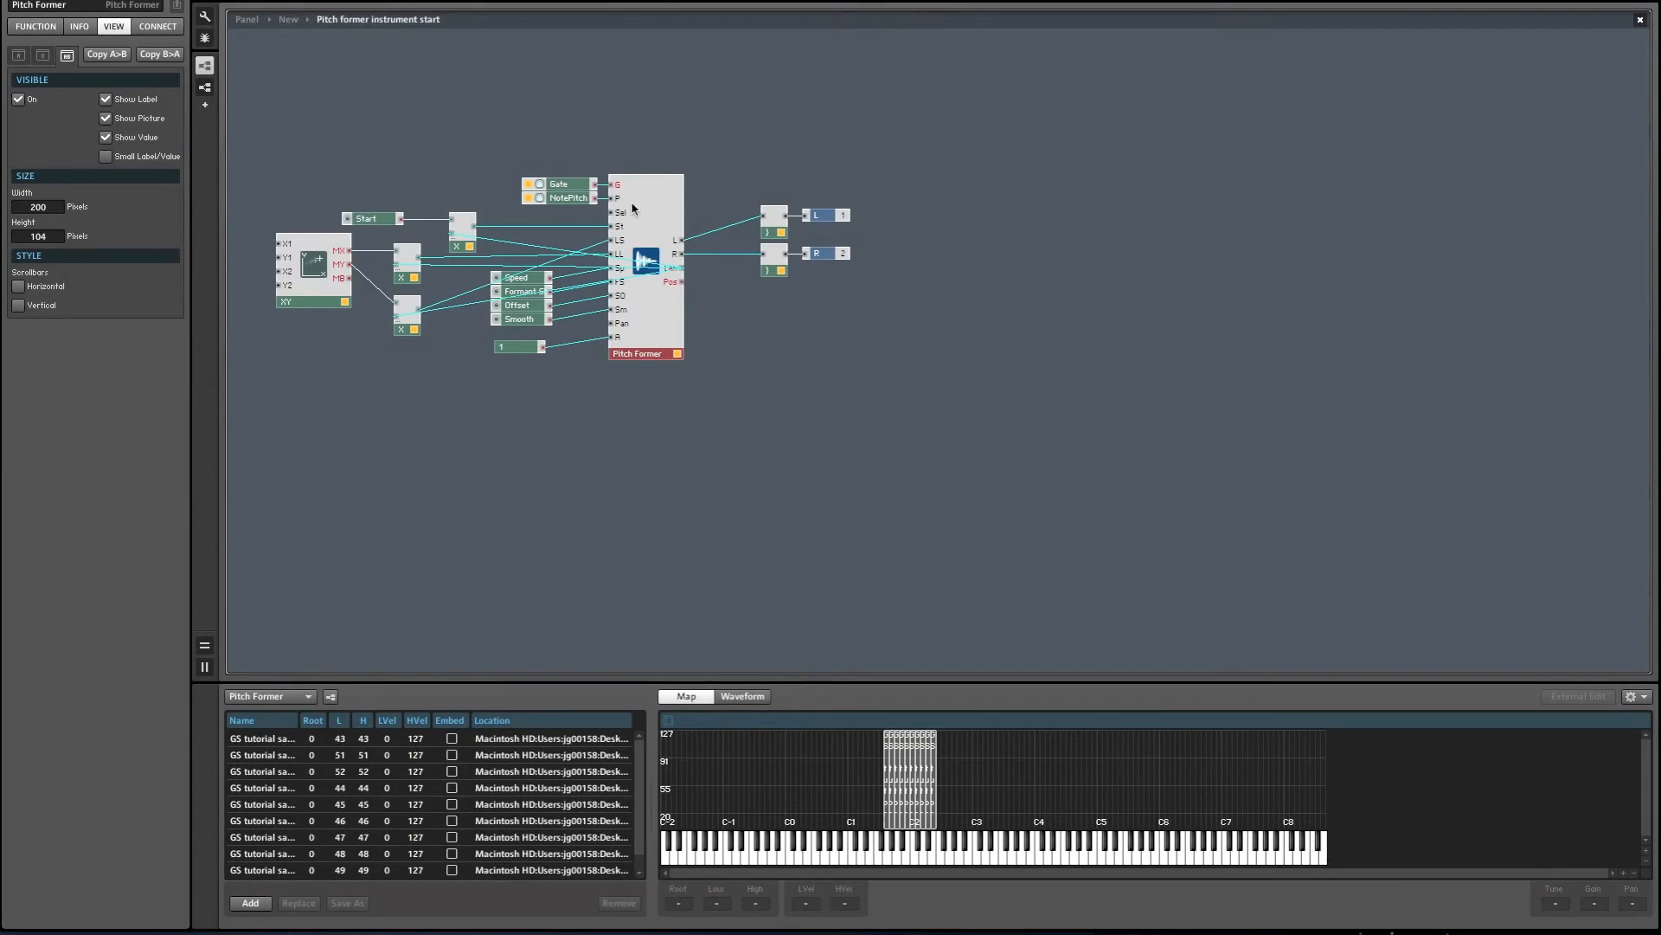
mouse_move(612, 205)
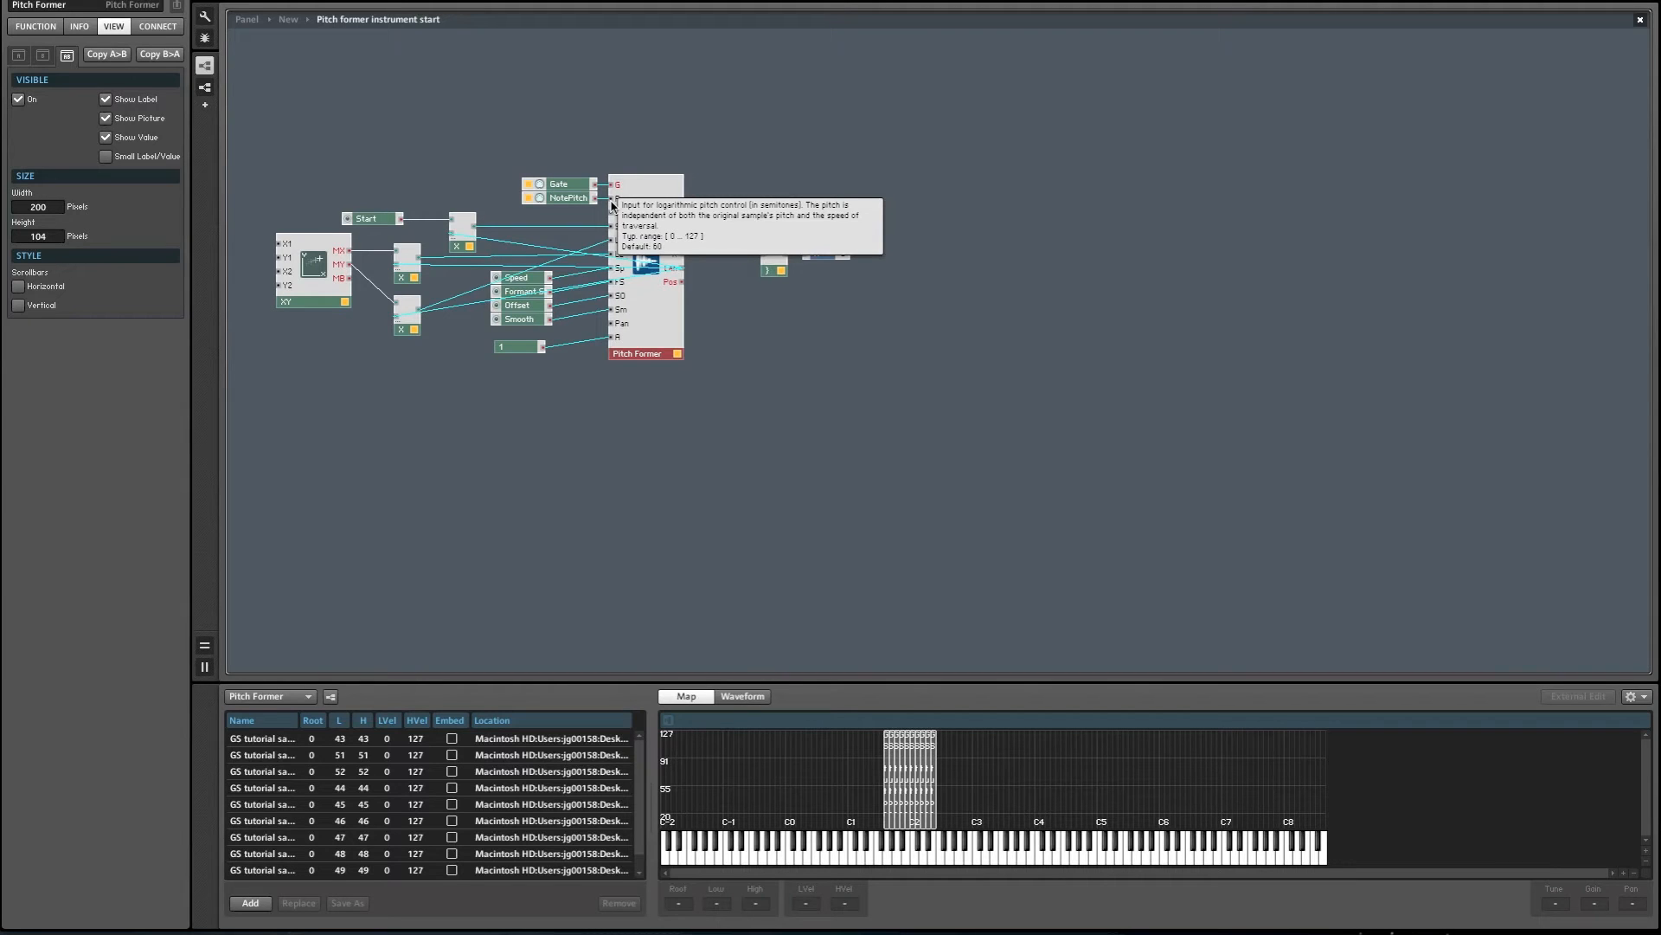
left_click(578, 220)
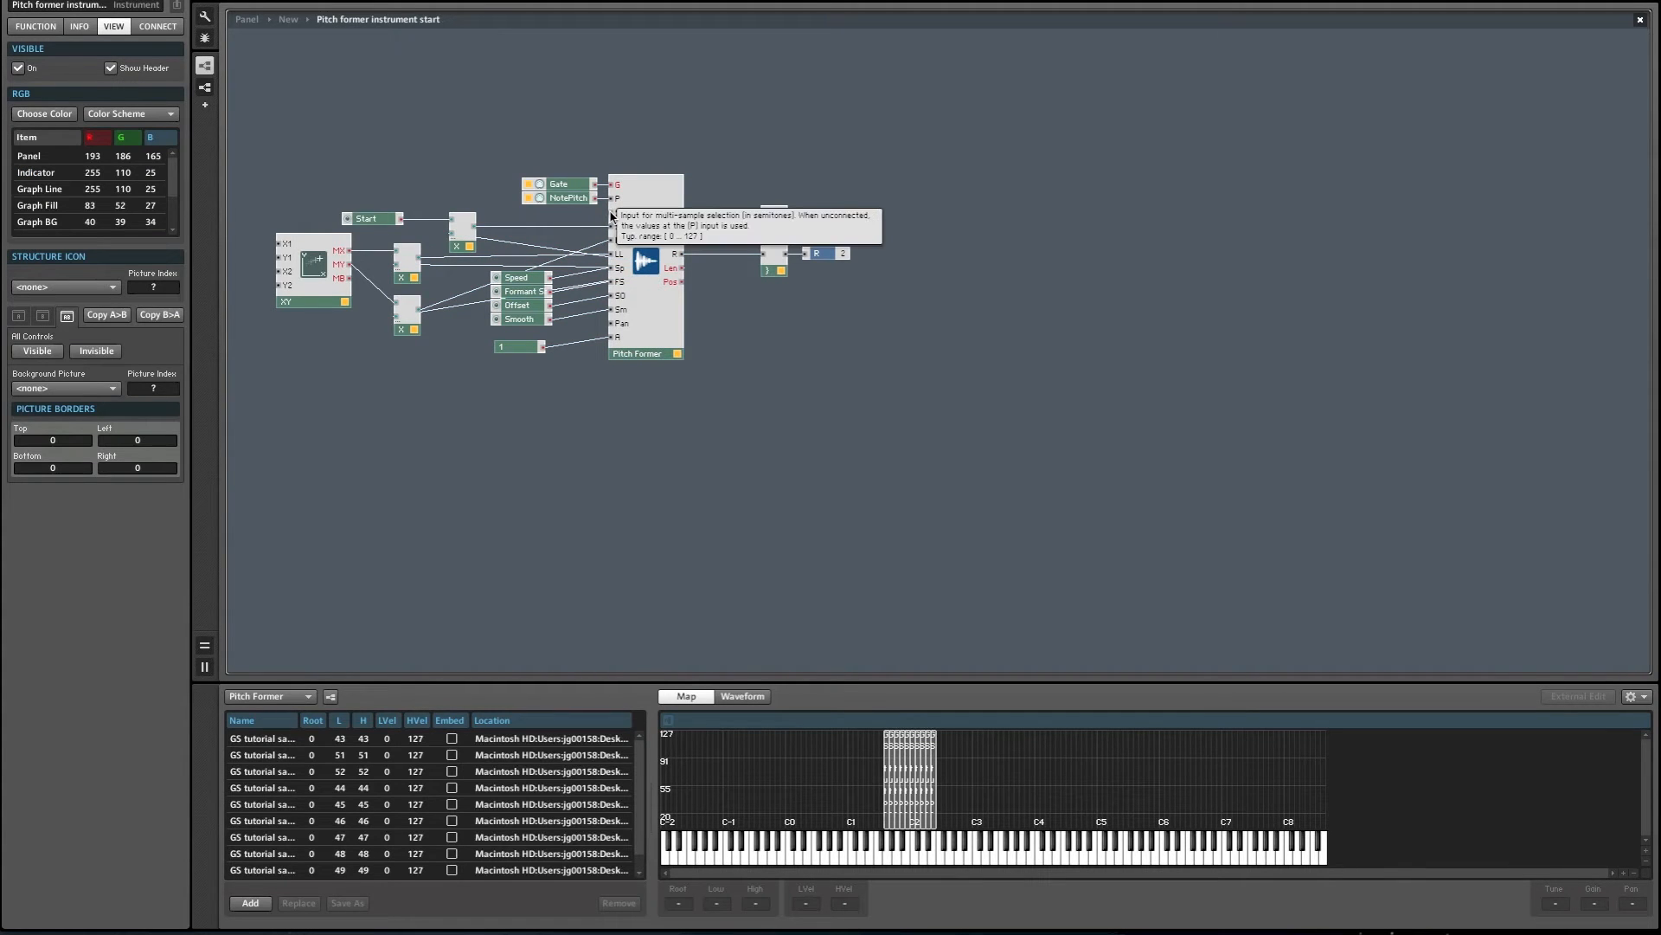
right_click(612, 214)
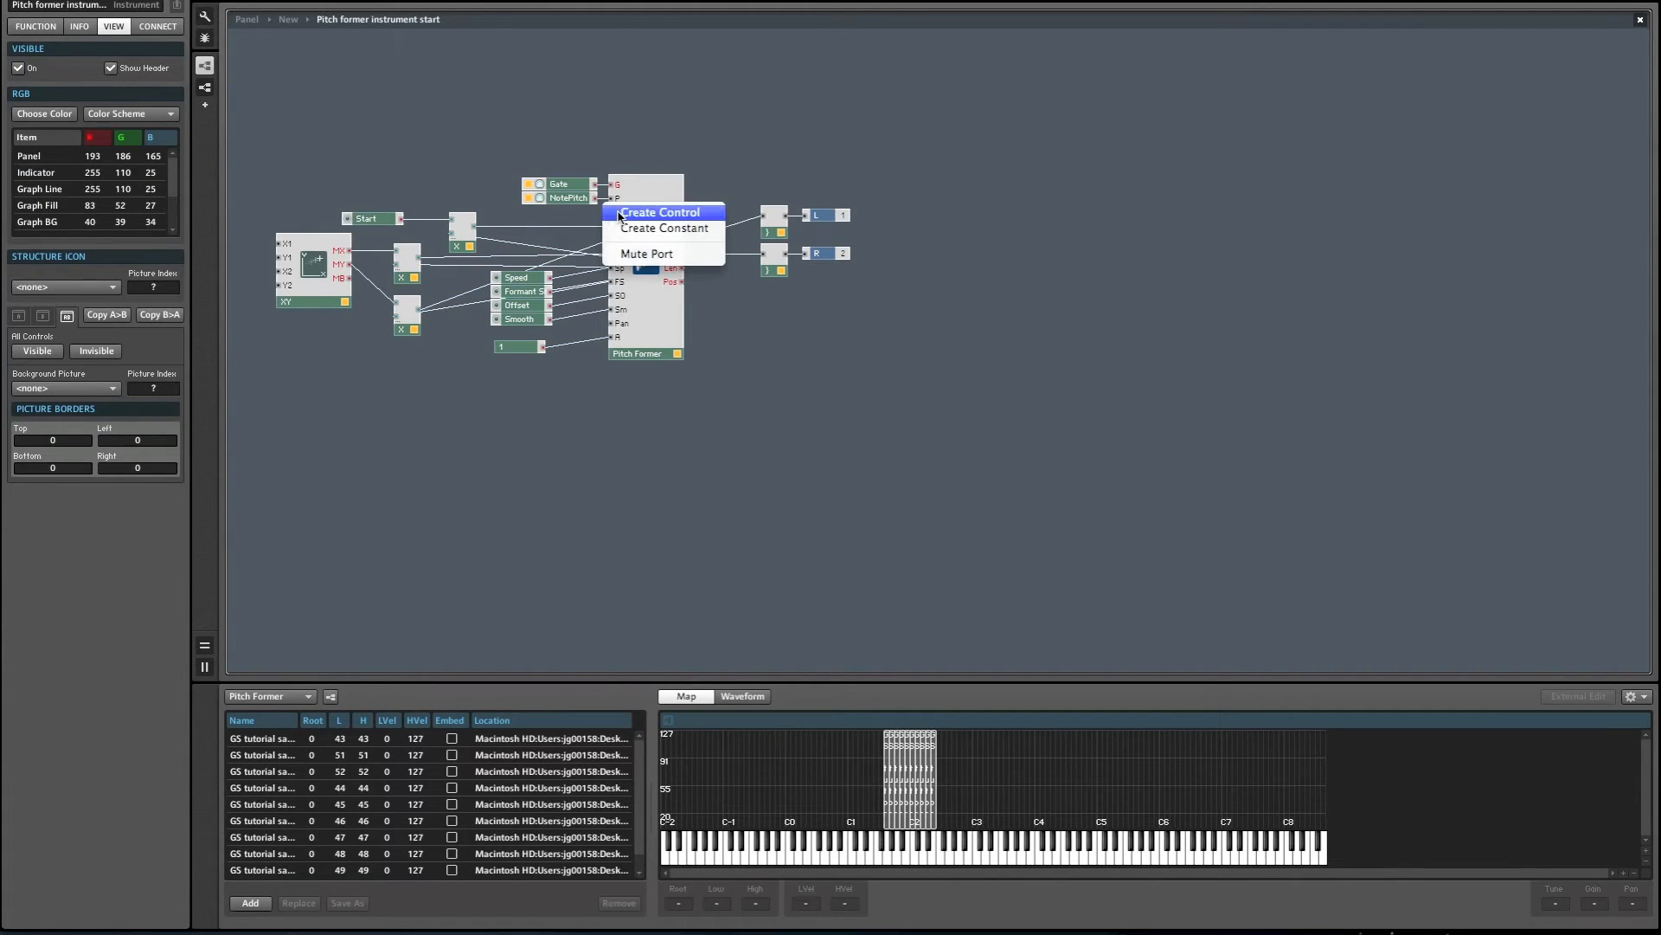
left_click(620, 216)
left_click(468, 180)
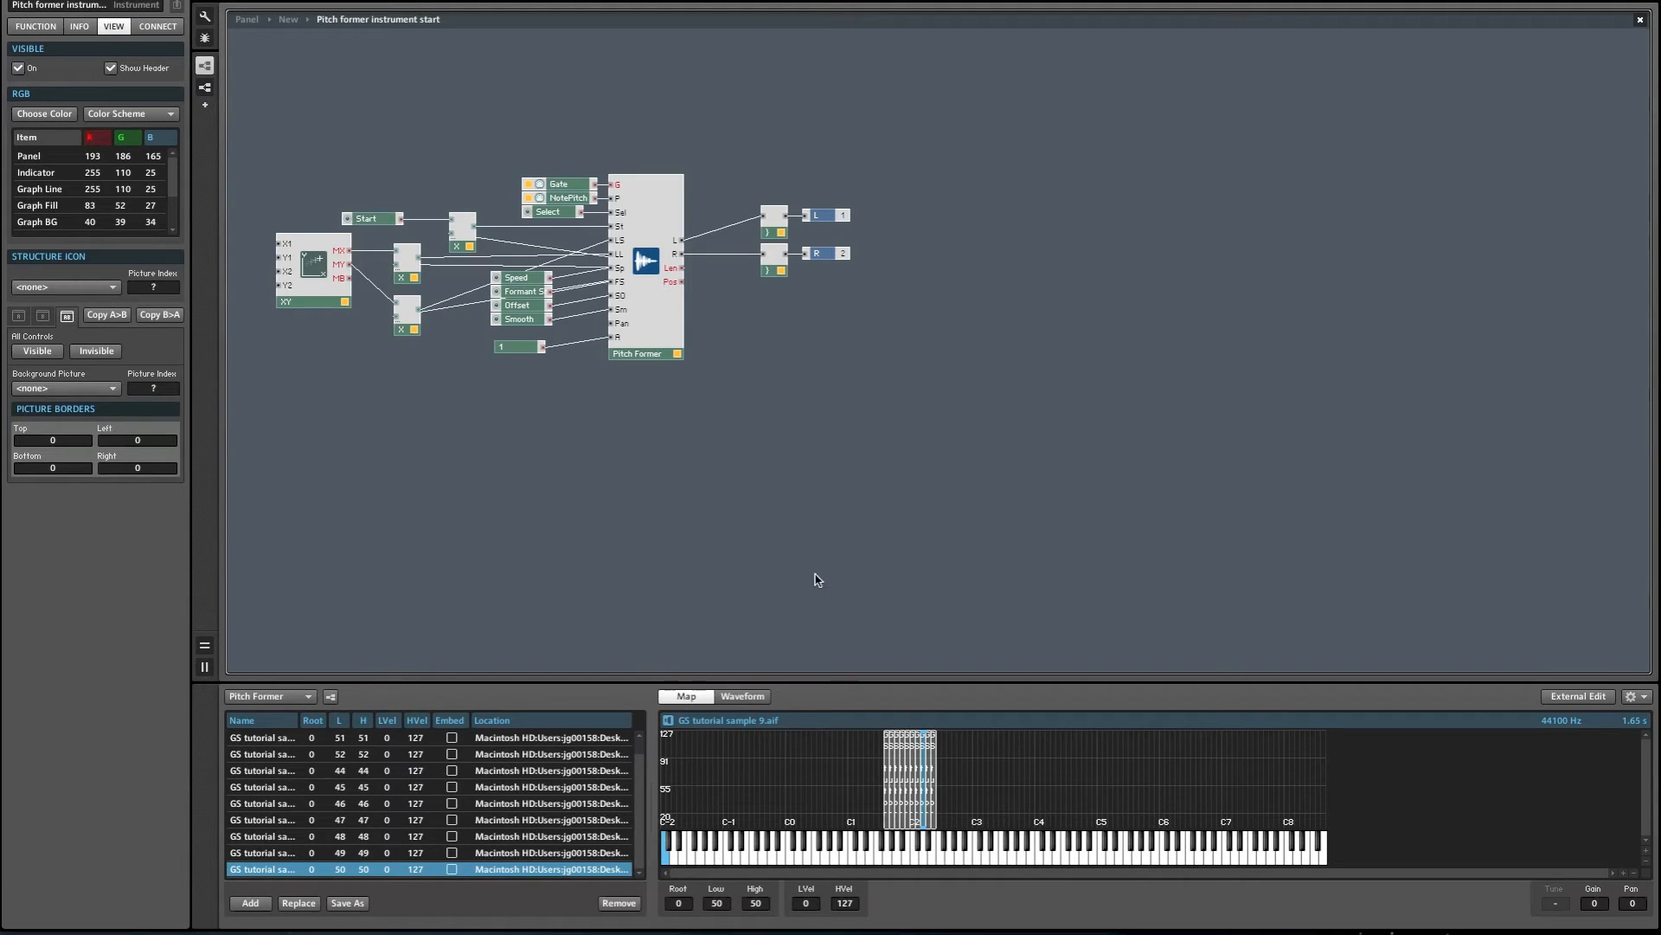
Shift all sample zones in the map down to start at note 0 and open the Select fader's range settings.
left_click_drag(957, 758, 663, 779)
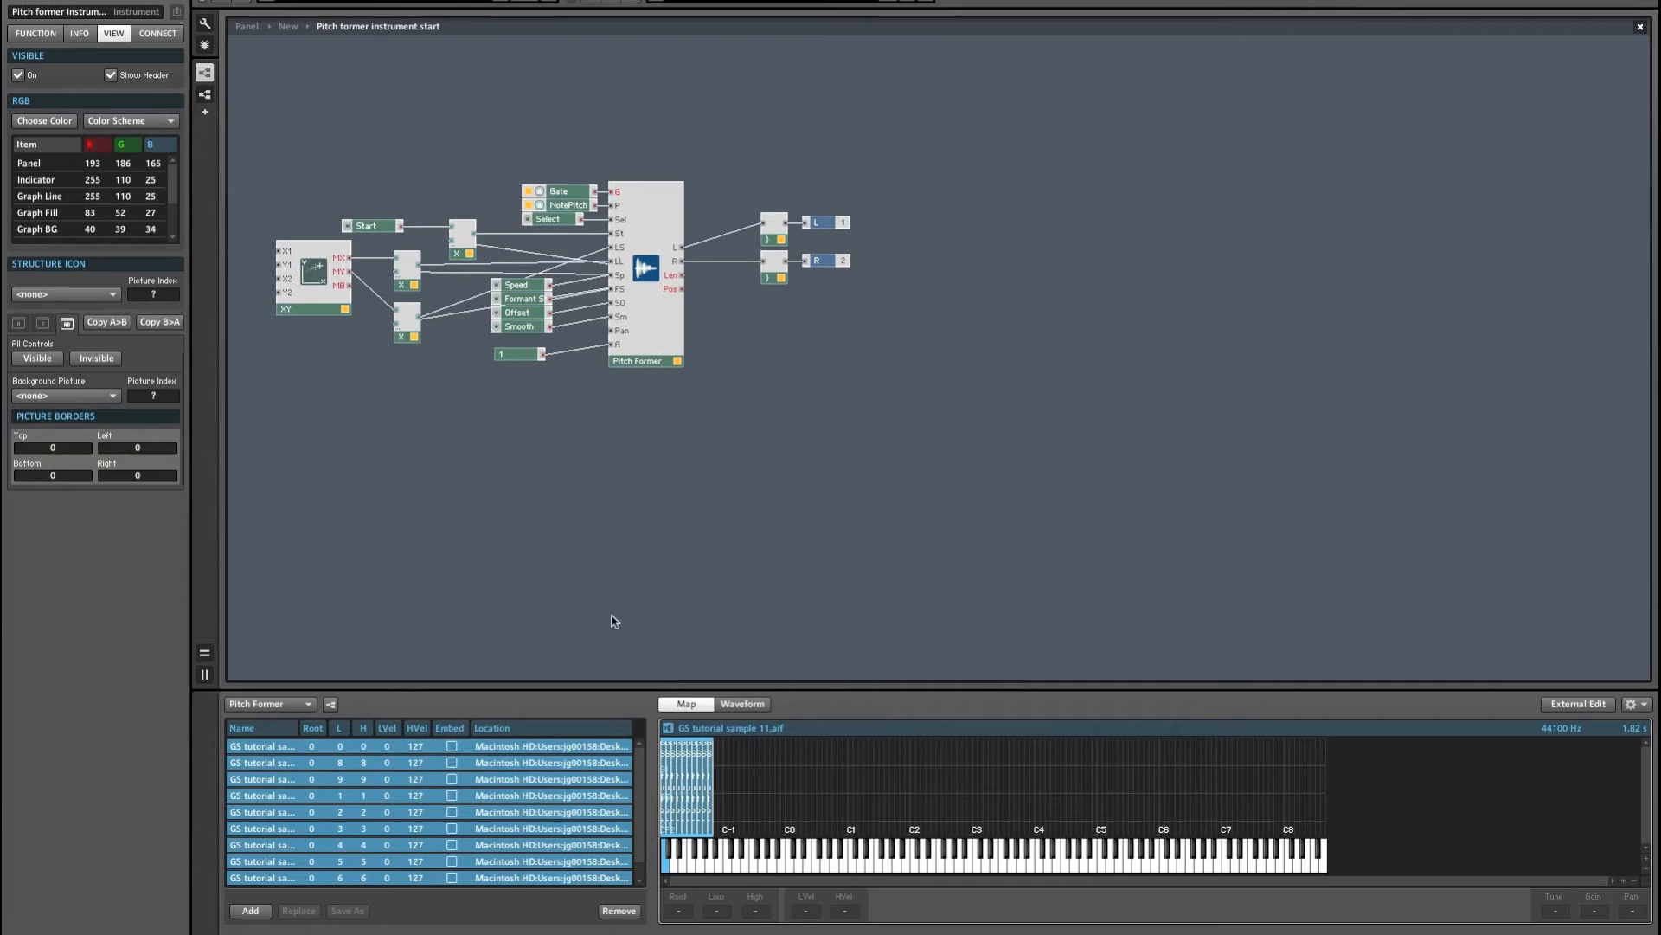
left_click(547, 220)
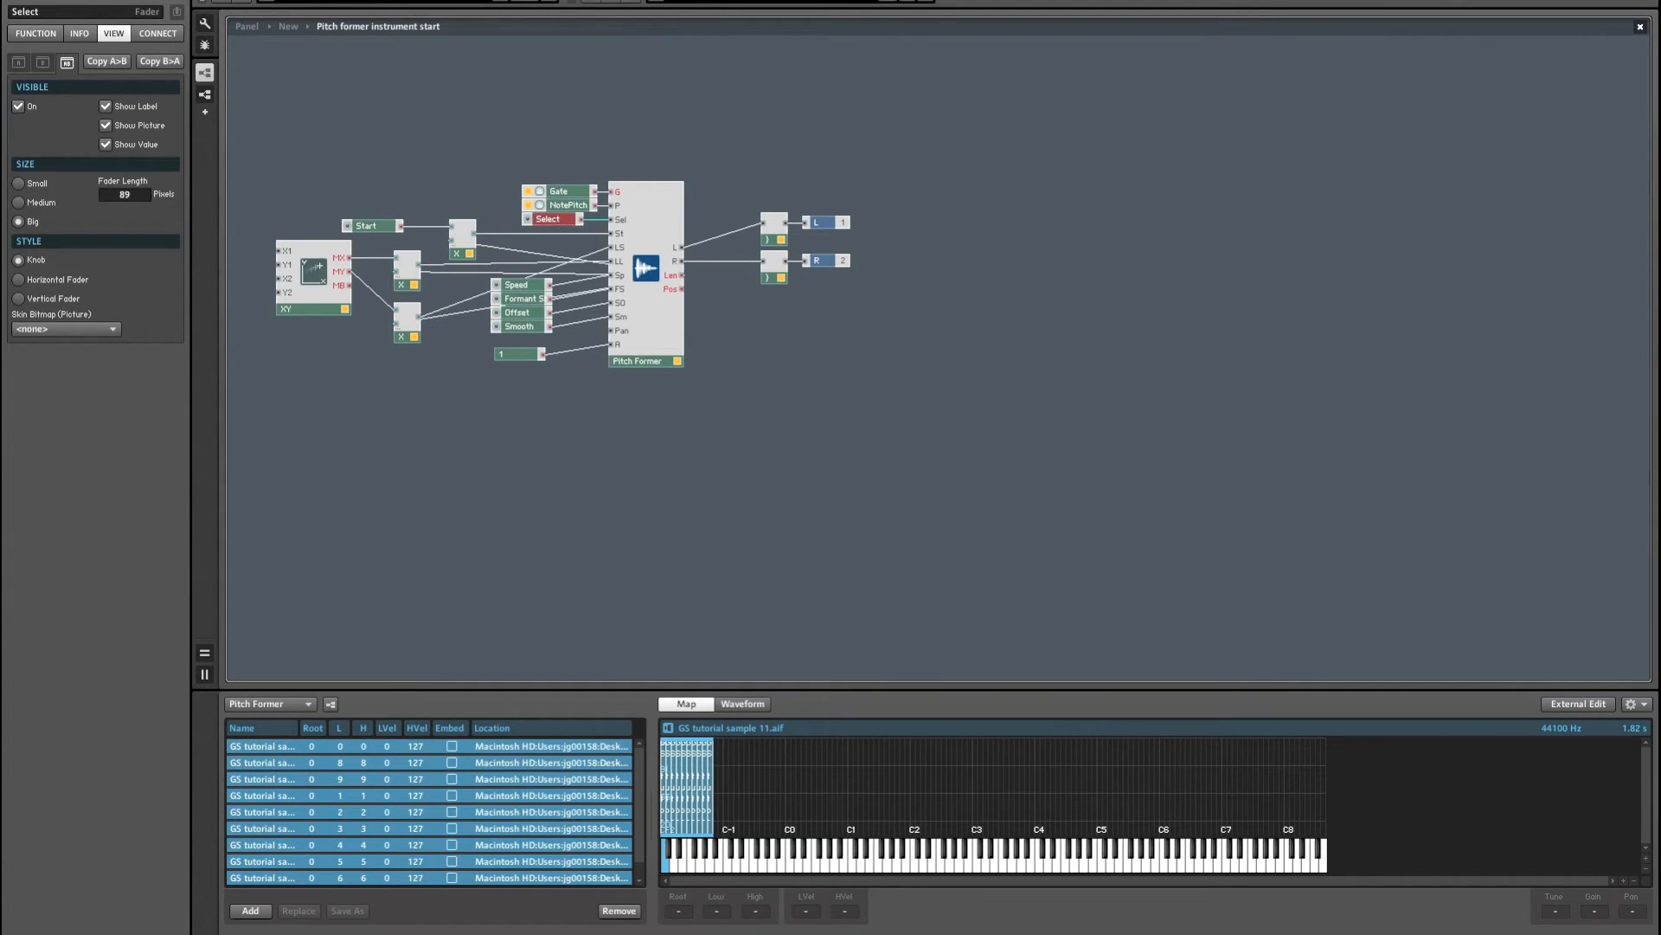
left_click(34, 32)
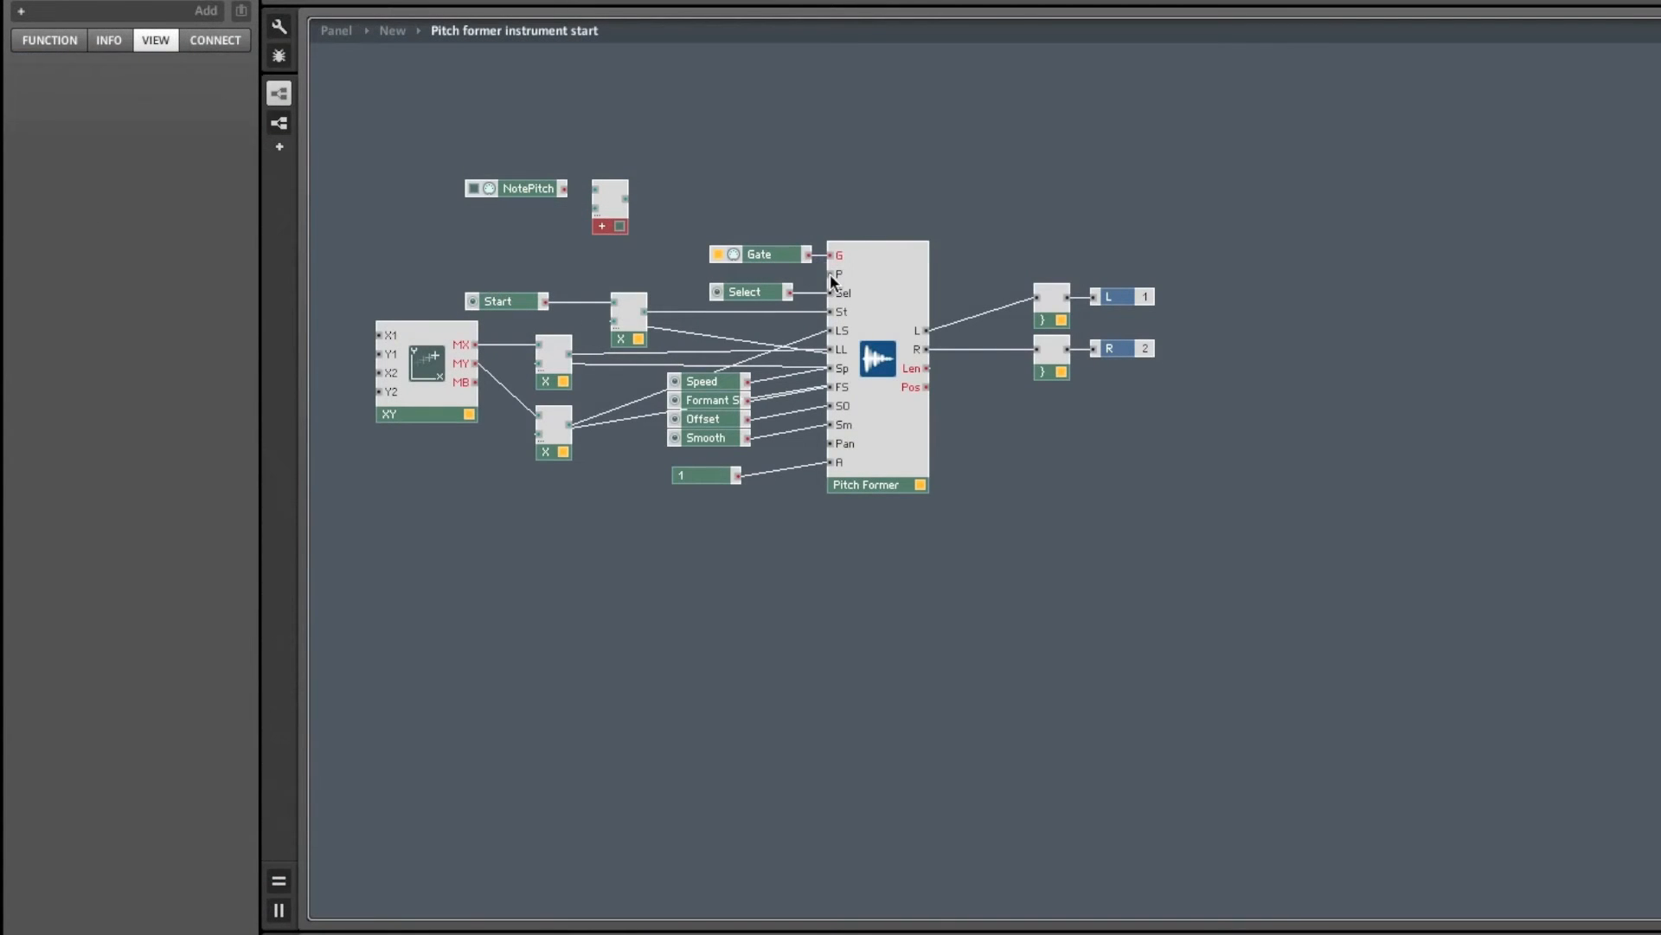
Create a Pitch control from the P input, place it below NotePitch beside the Add module, and set its minimum to -36.
right_click(829, 273)
left_click(839, 278)
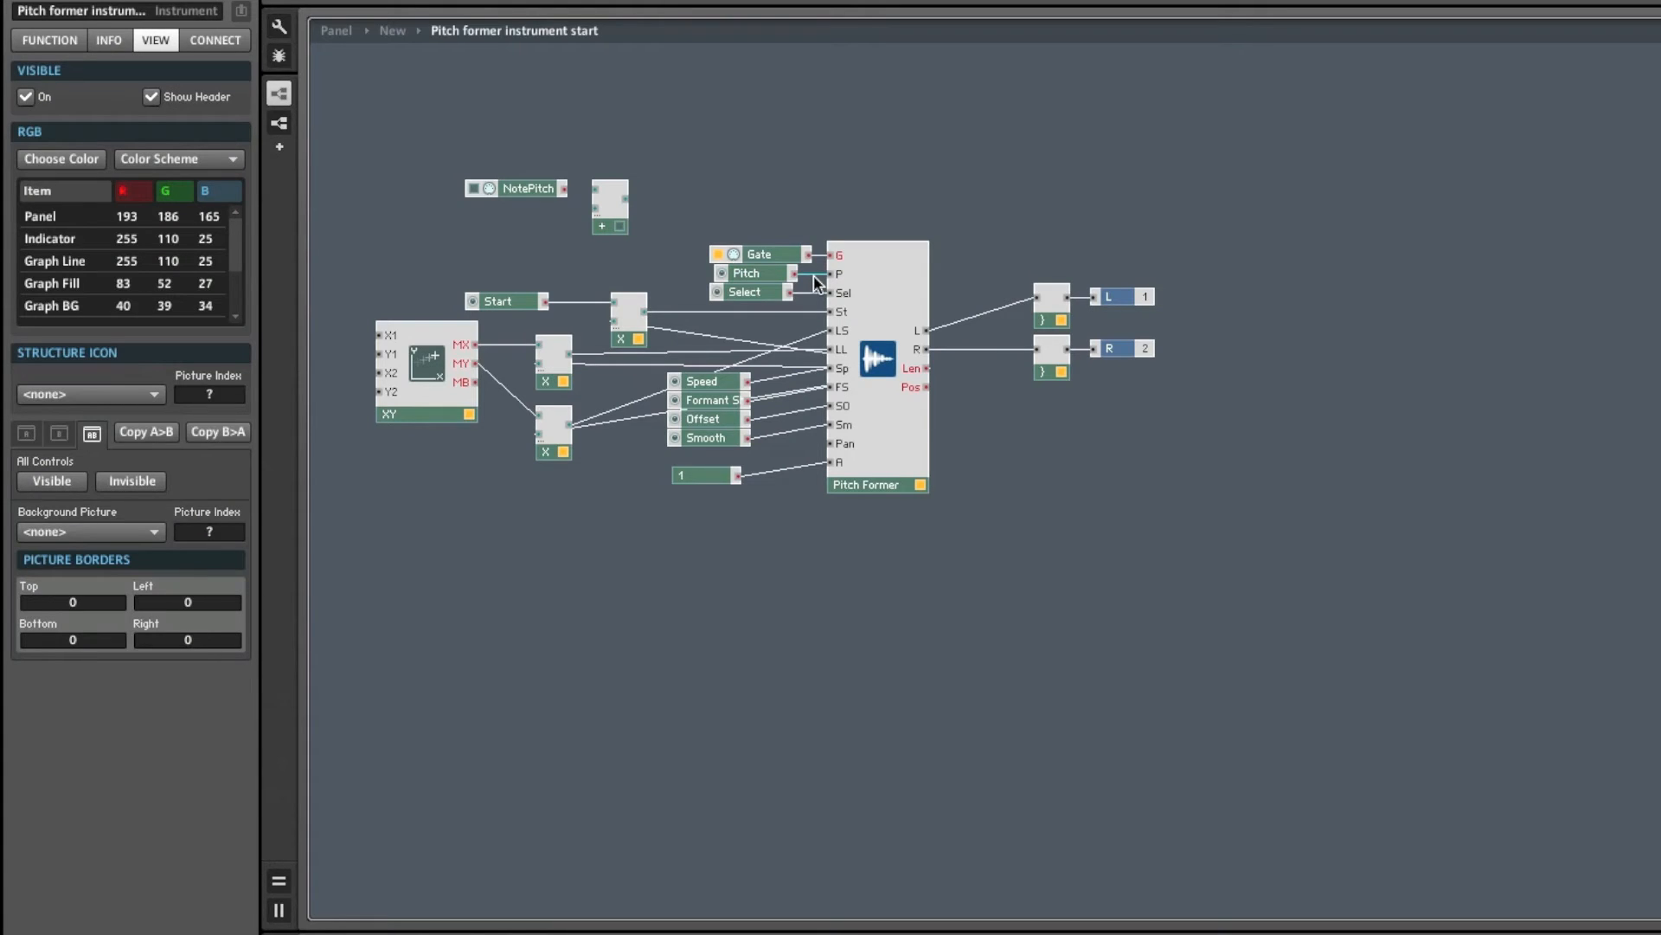
left_click_drag(743, 273, 498, 216)
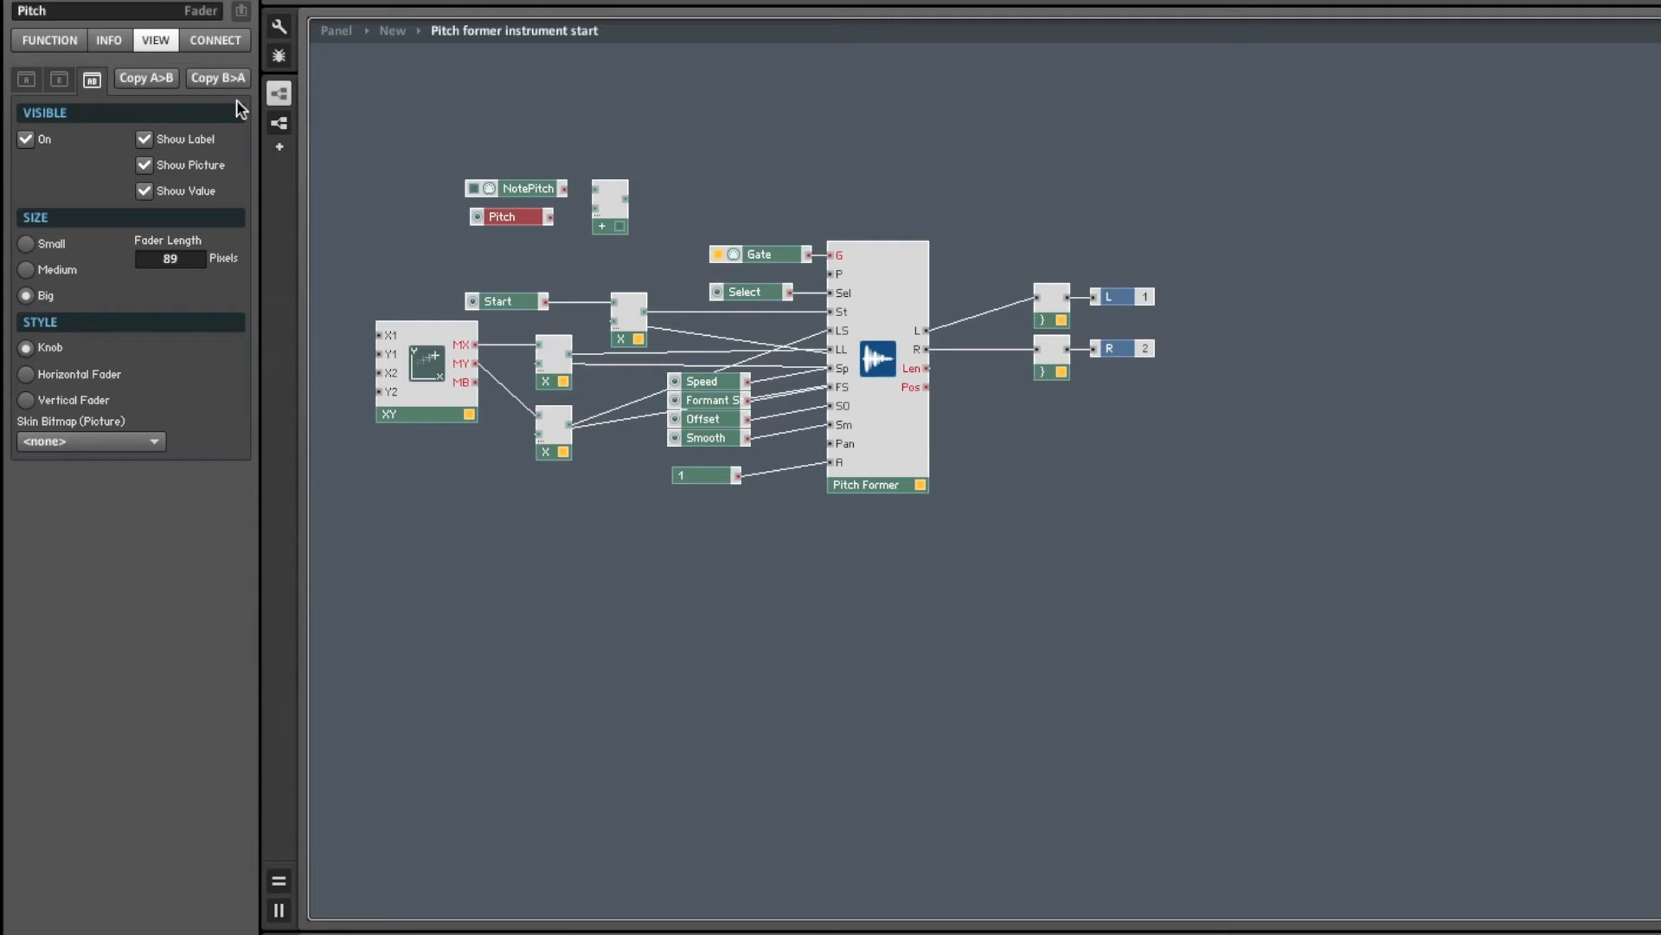
left_click(48, 41)
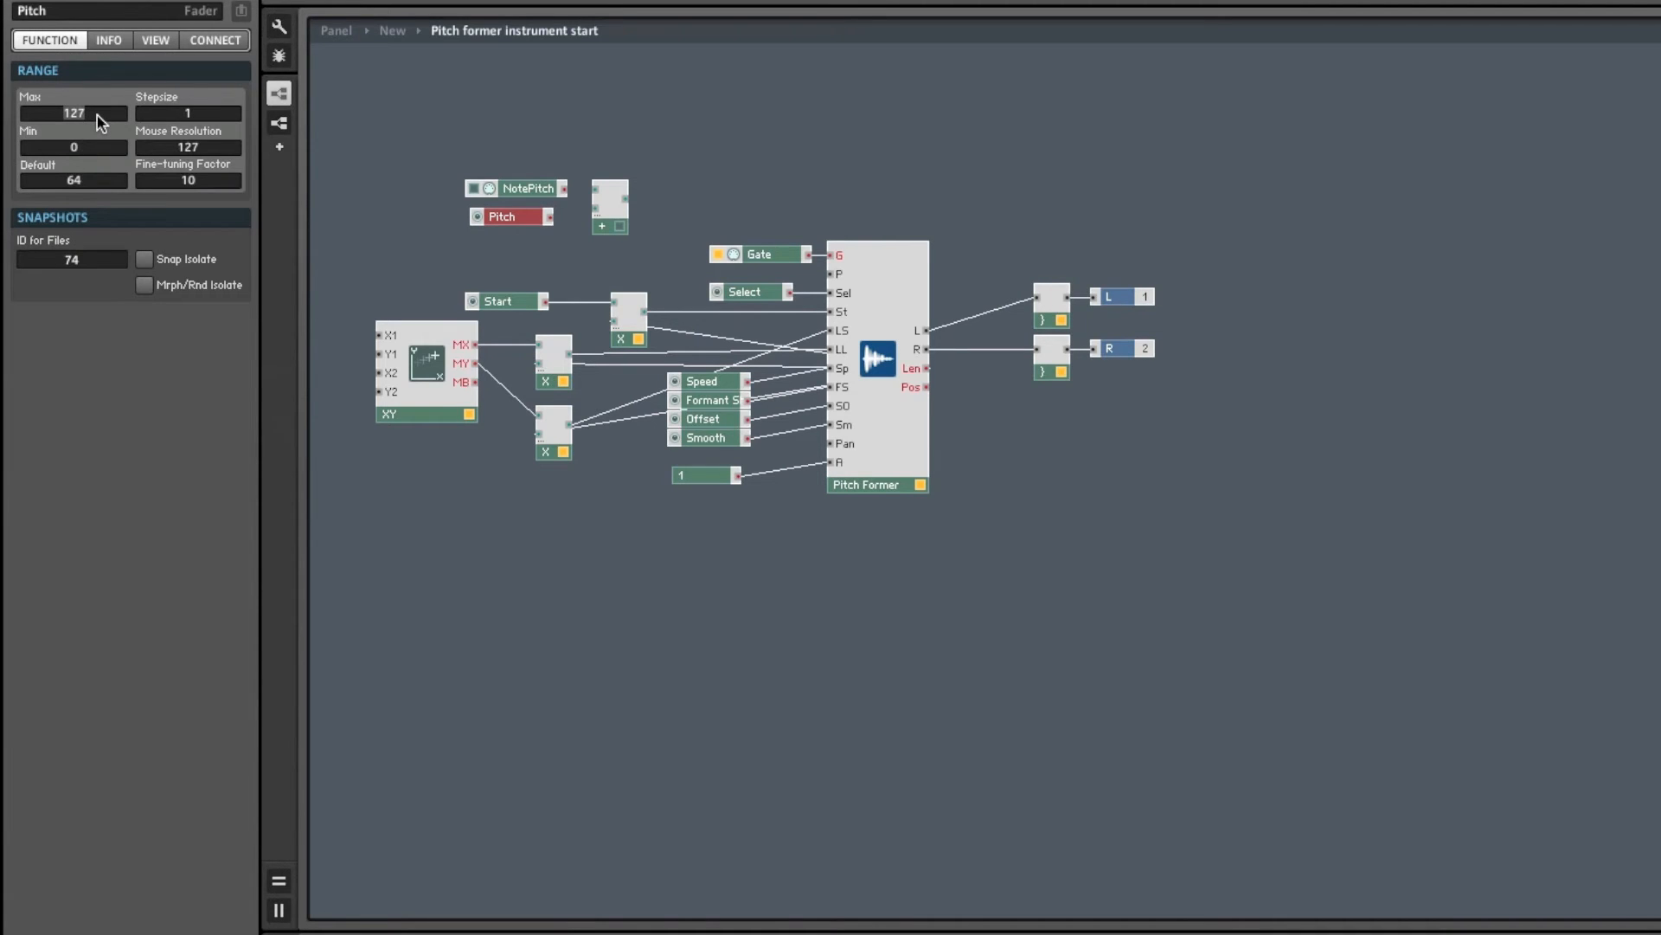
double_click(80, 144)
type("-36")
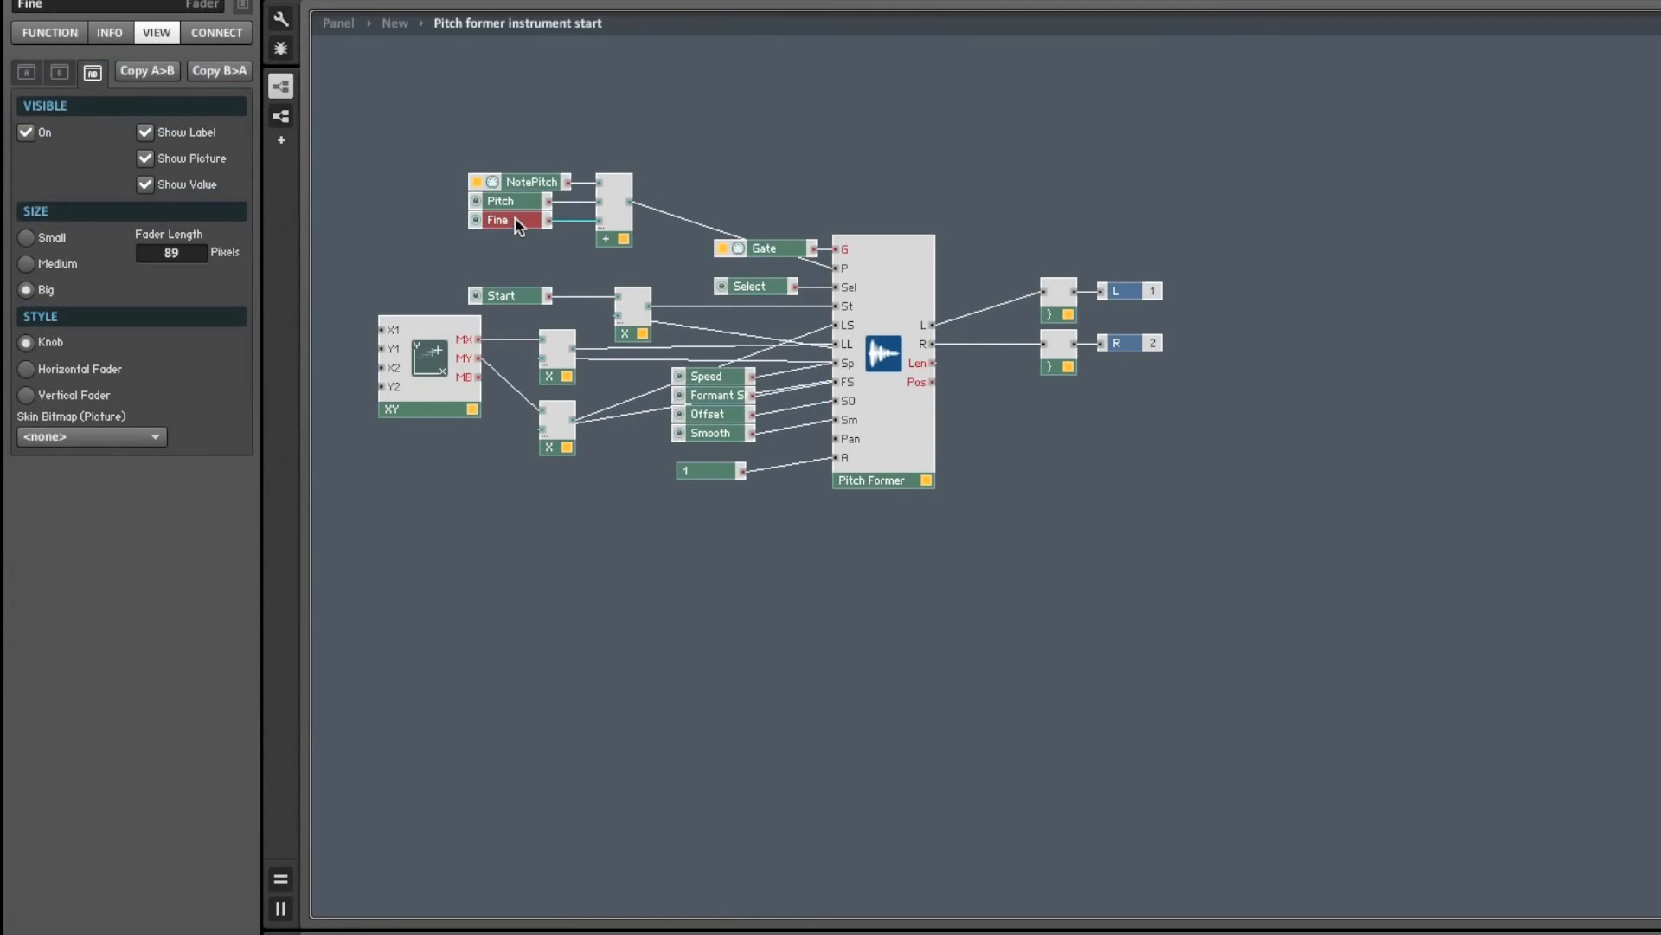
Set the Fine fader's minimum to -1, default to 0 and step size to 0.01.
left_click(74, 33)
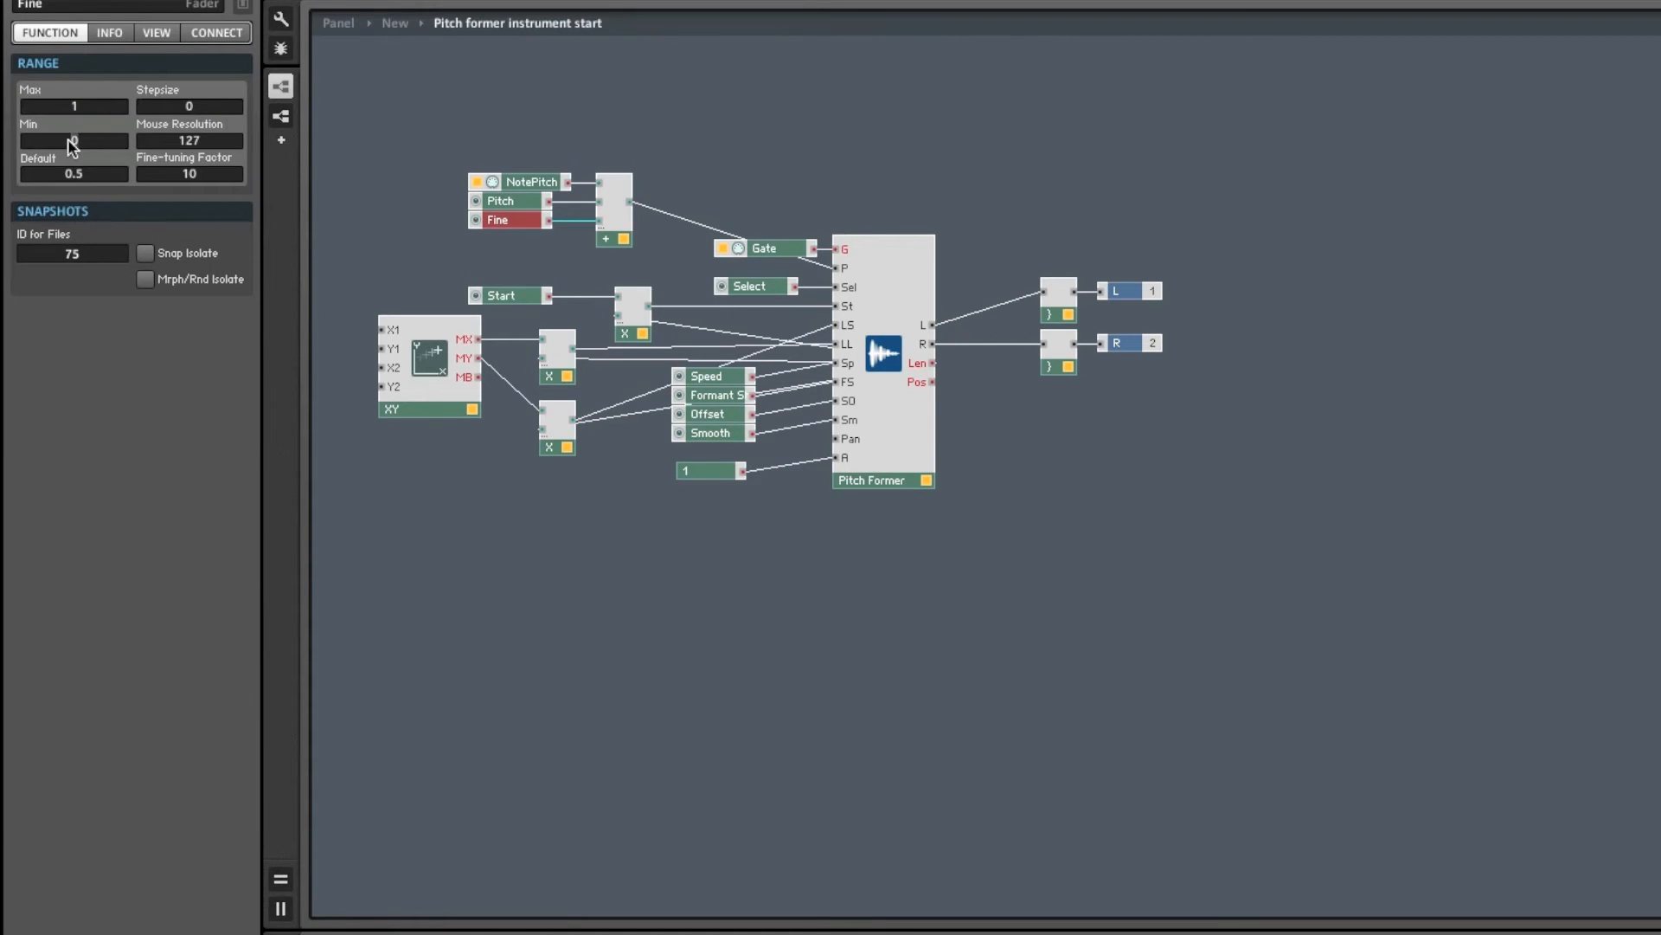
left_click_drag(186, 102, 230, 109)
type("0.01")
left_click(393, 235)
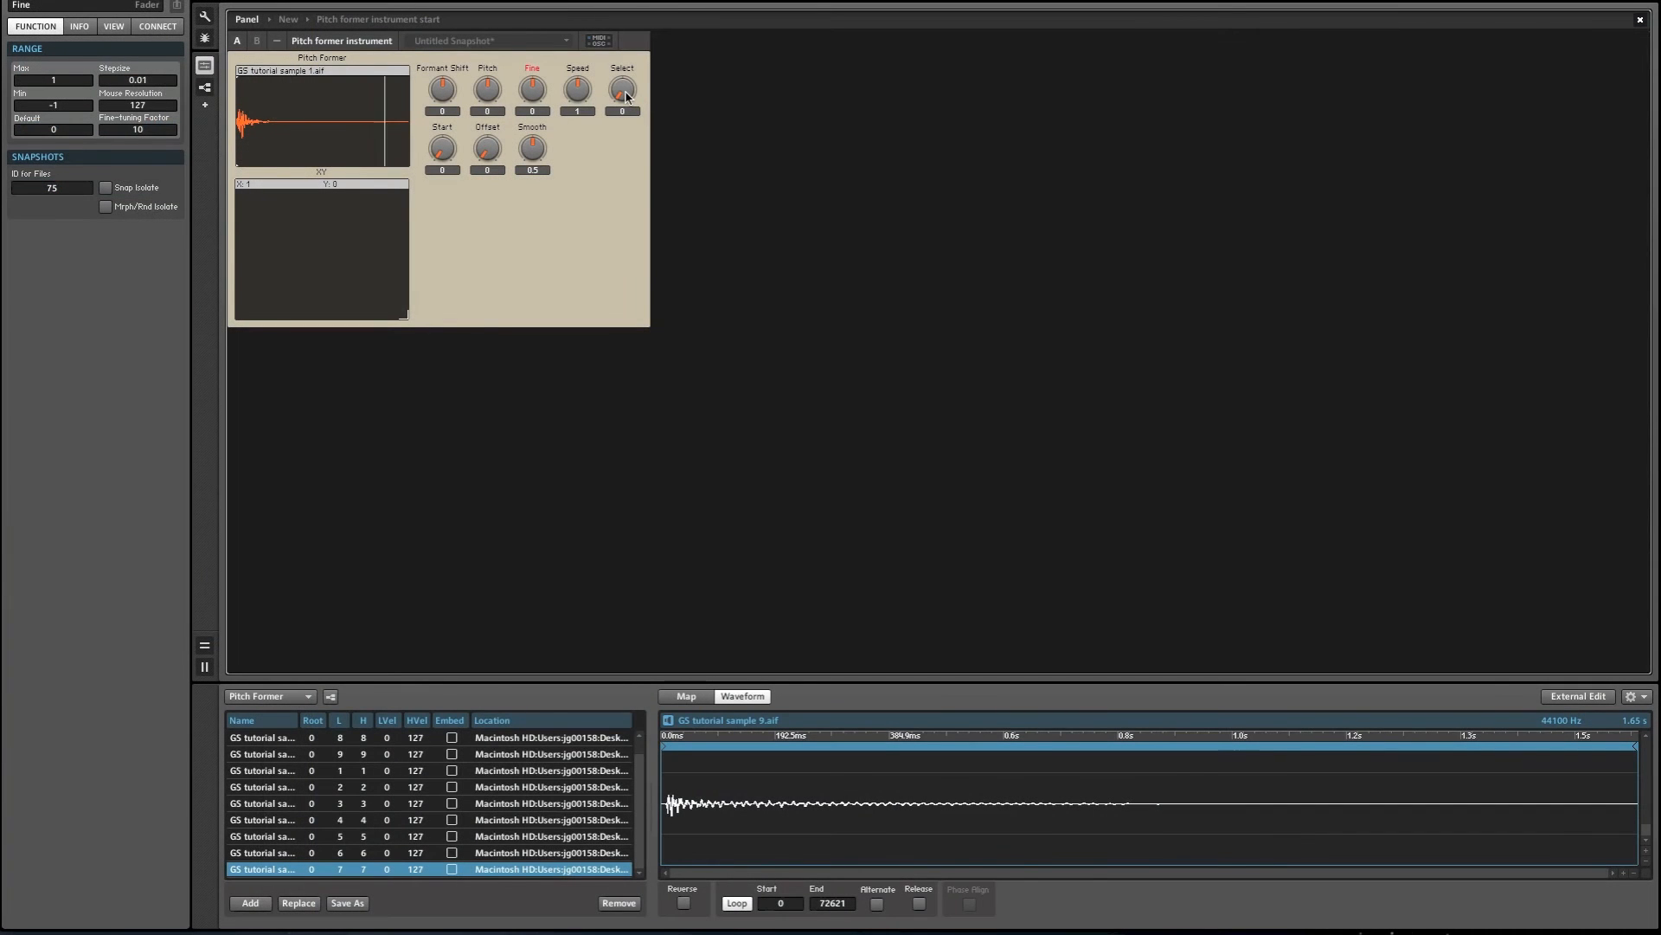
Audition the instrument by adjusting Select to 3, Pitch to 10, Fine to 0.05 and Speed to 0.13, and sweep Formant Shift.
left_click_drag(624, 95, 625, 76)
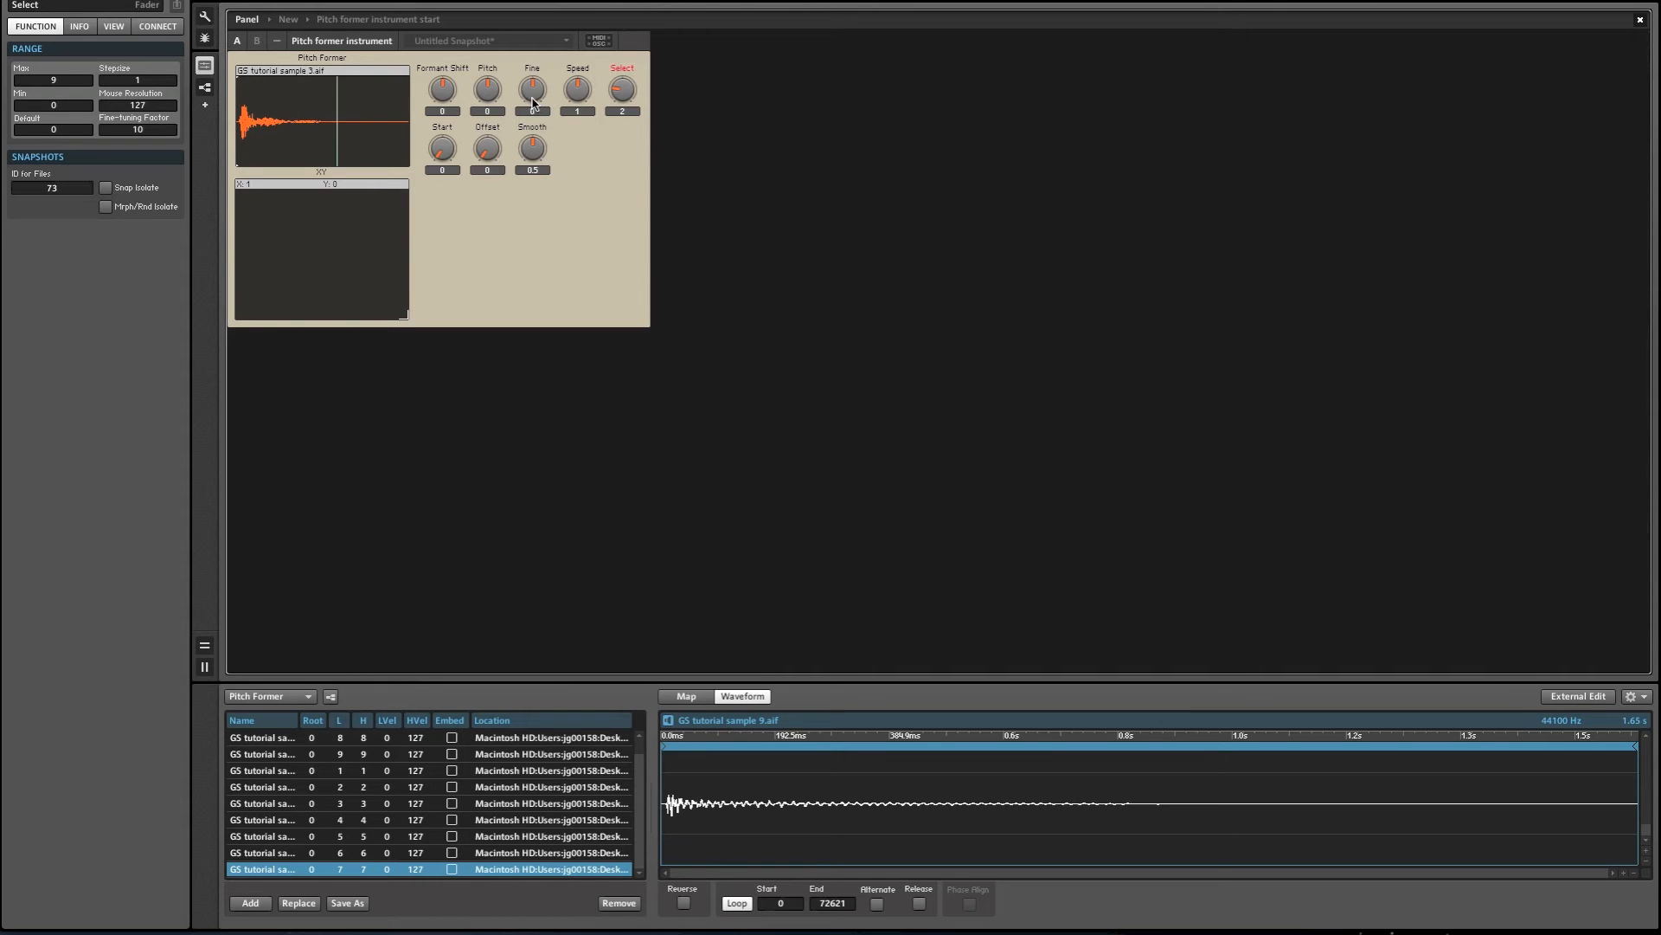
left_click_drag(490, 98, 524, 108)
left_click(619, 90)
left_click_drag(620, 90, 574, 128)
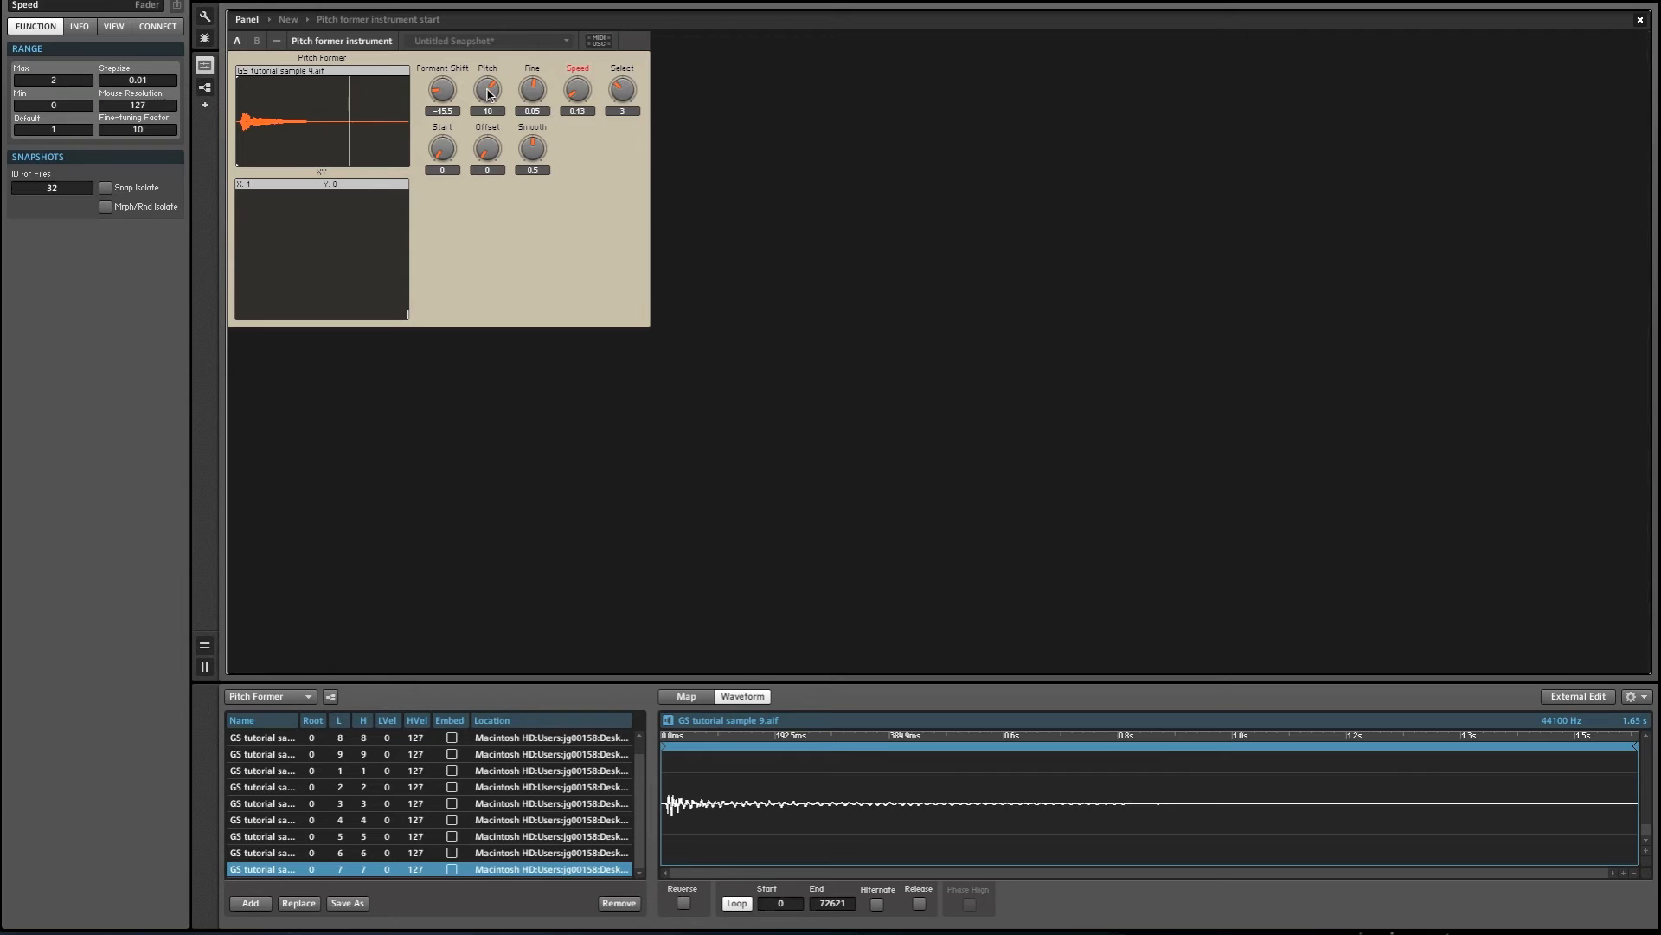
left_click_drag(441, 95, 434, 7)
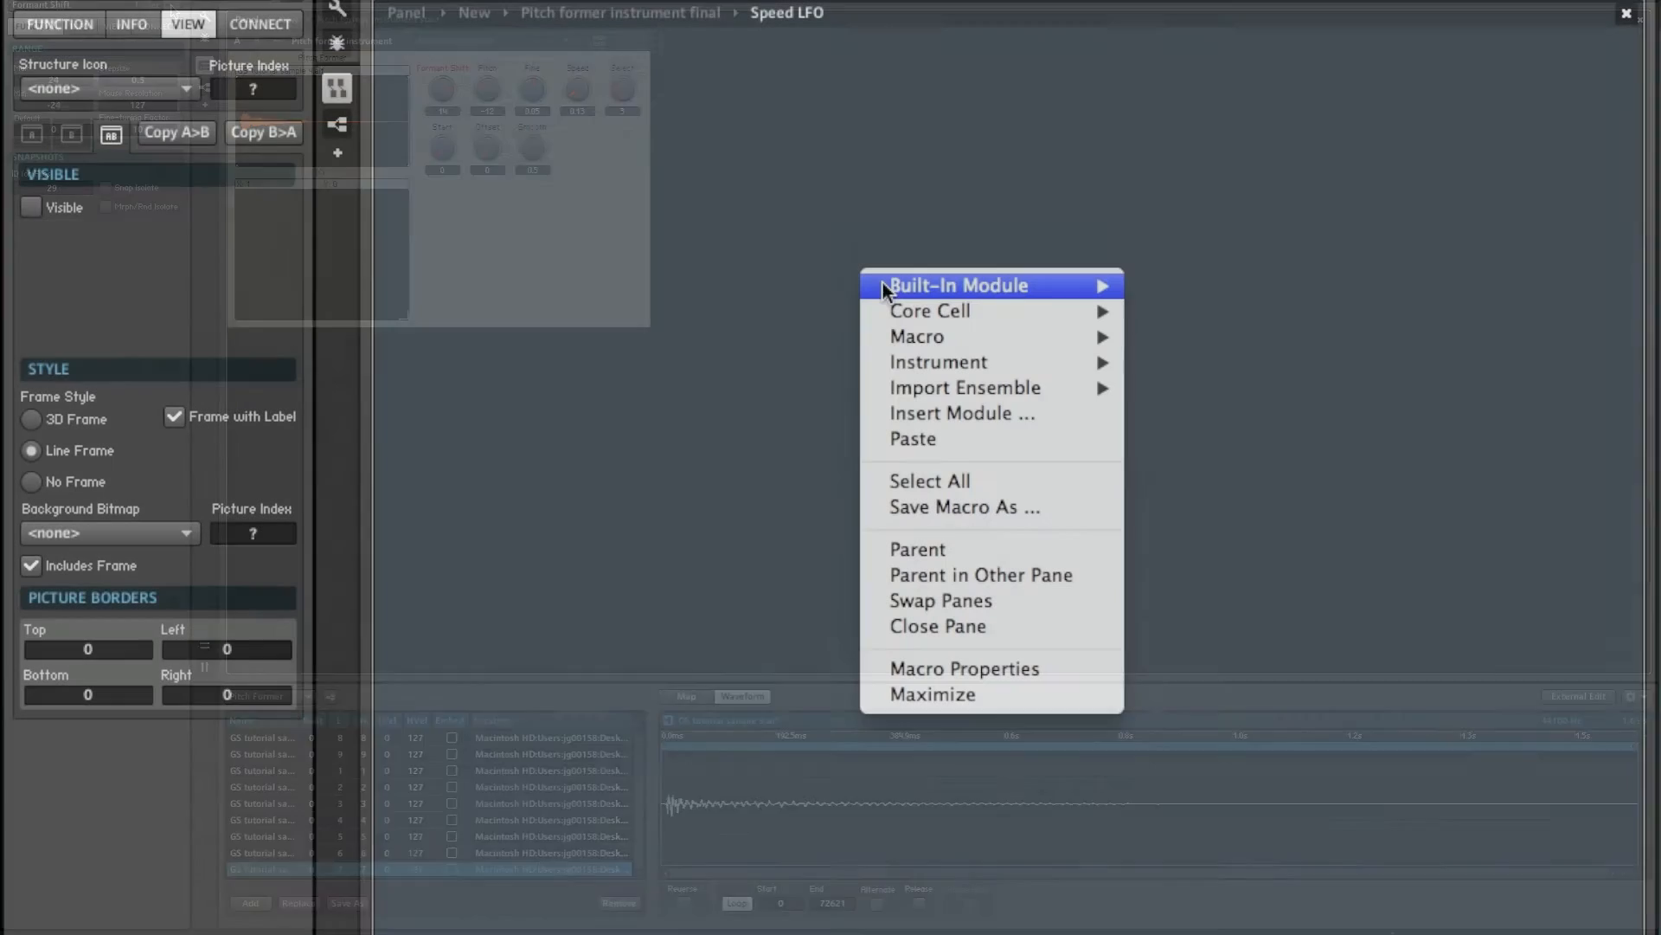
Insert an LFO module in the Speed LFO macro and place a duplicate directly below it.
mouse_move(883, 282)
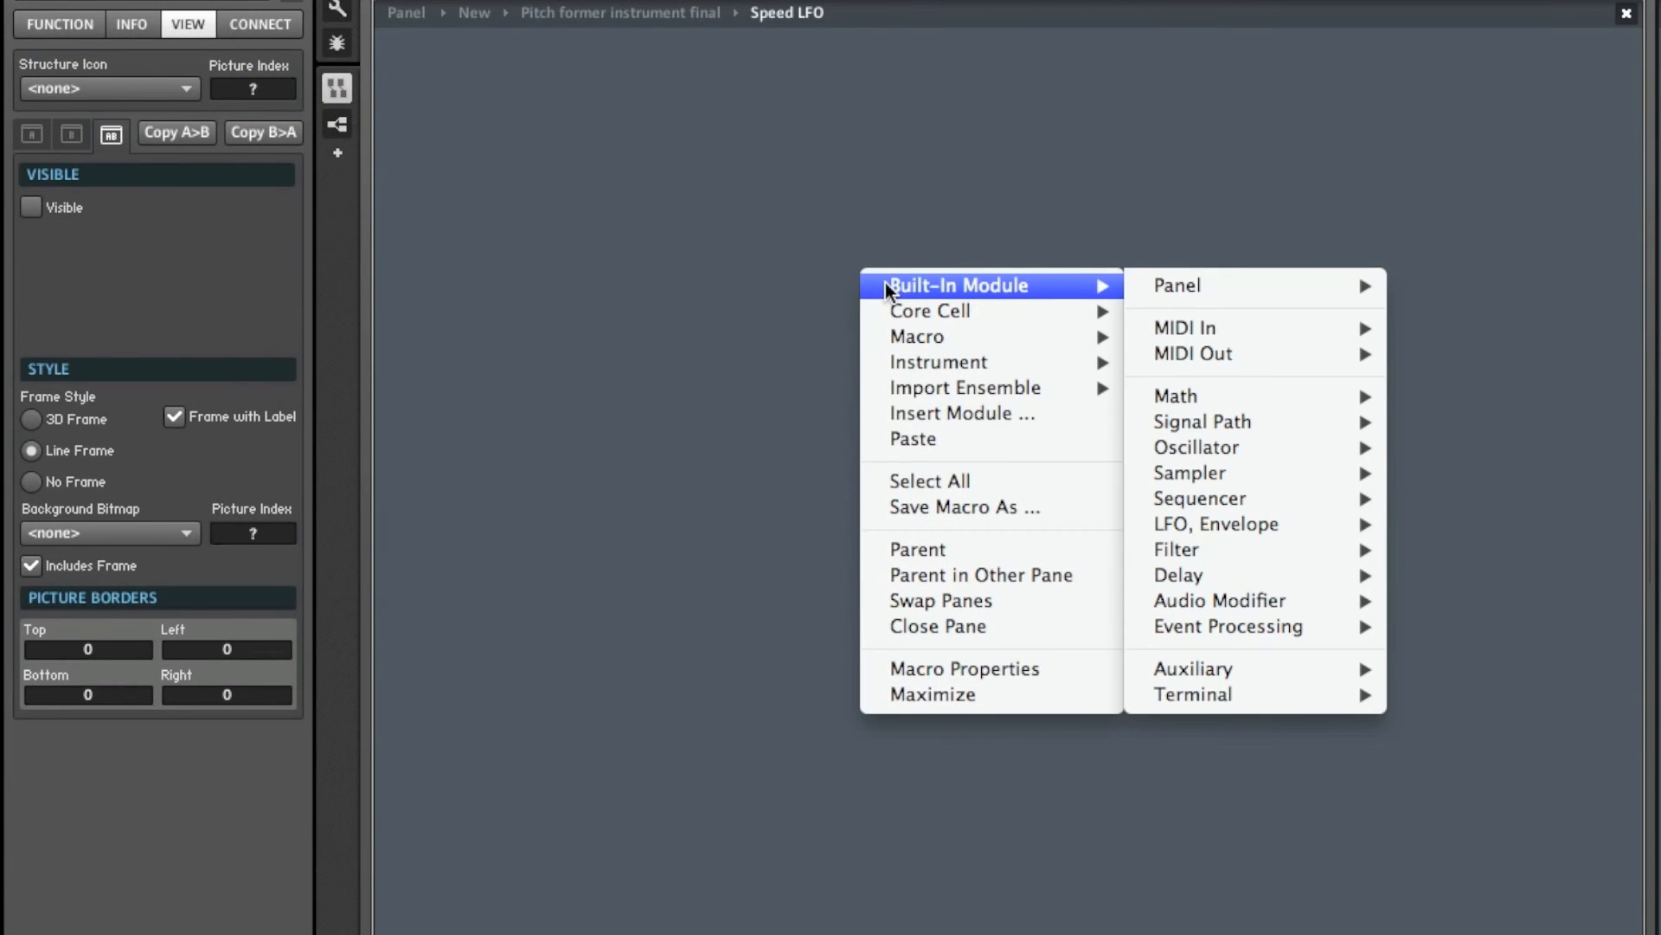
mouse_move(1187, 516)
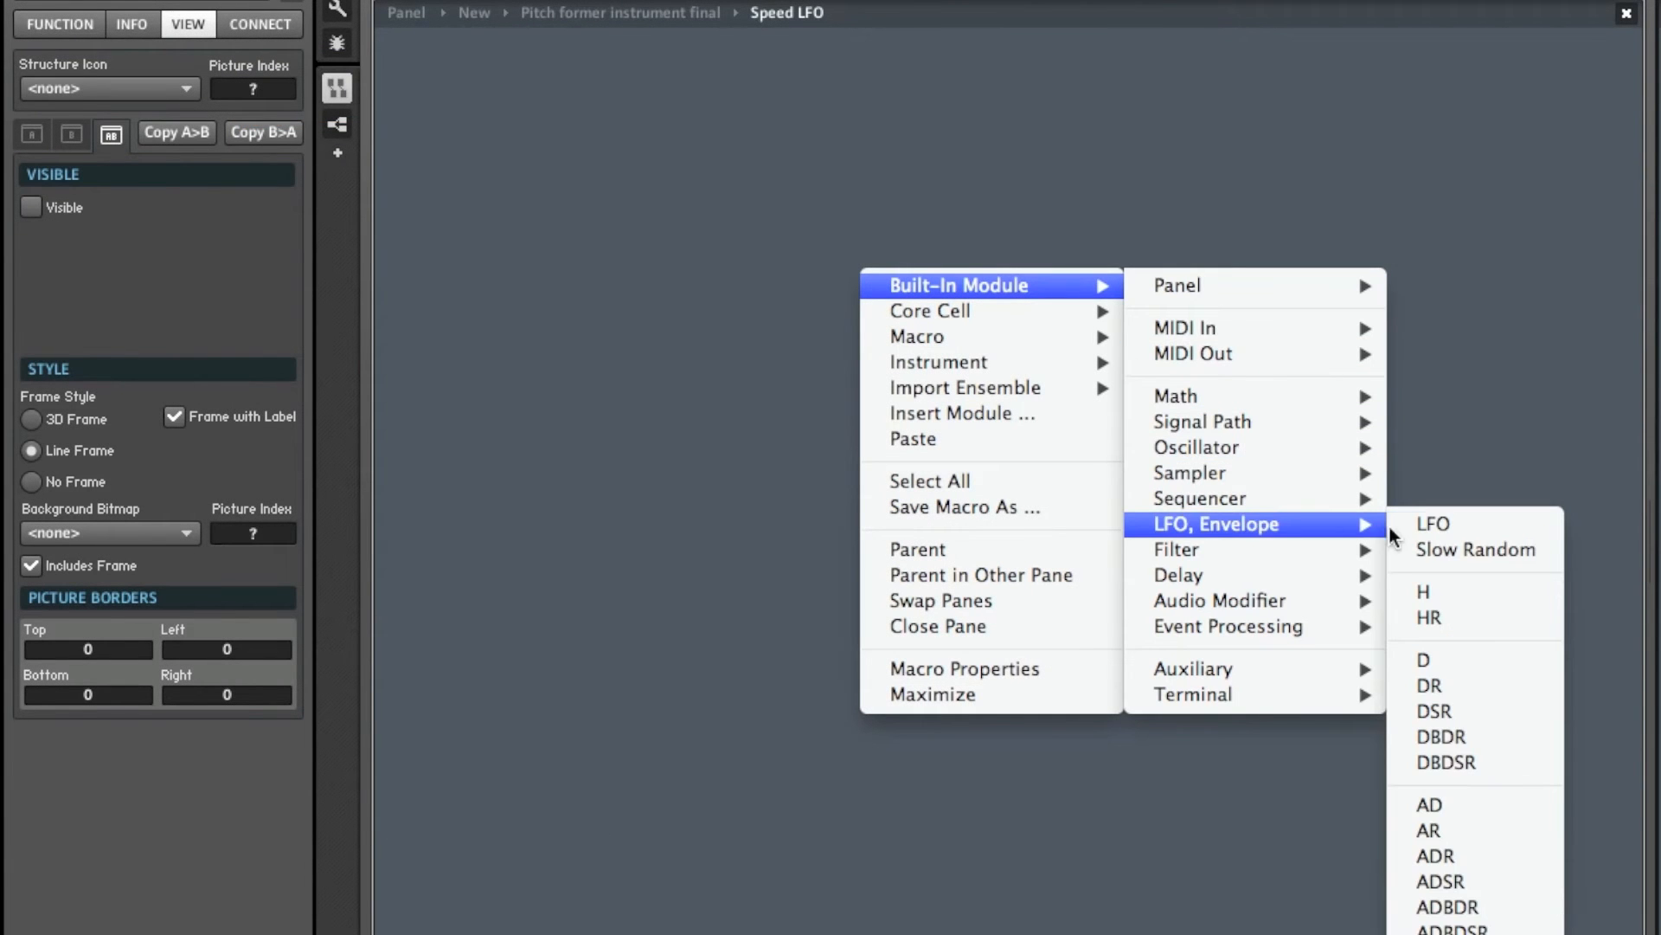
left_click(1419, 523)
left_click_drag(948, 375, 850, 267)
key("super+c")
left_click(812, 366)
key("super+v")
left_click_drag(884, 392, 843, 362)
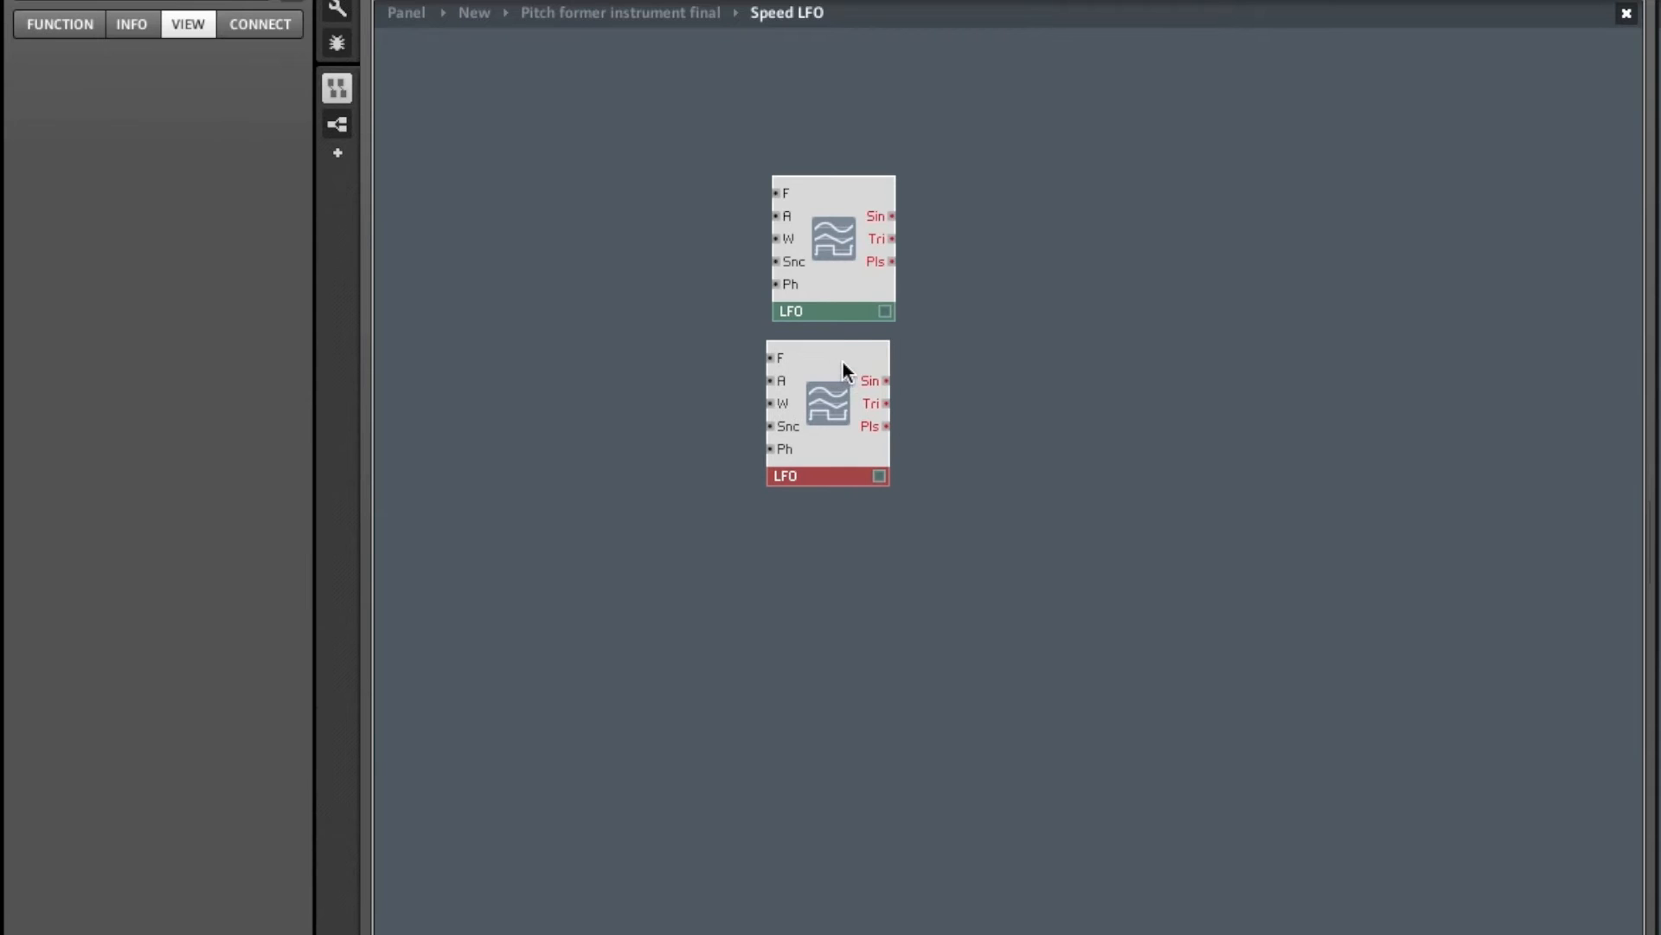
left_click(646, 317)
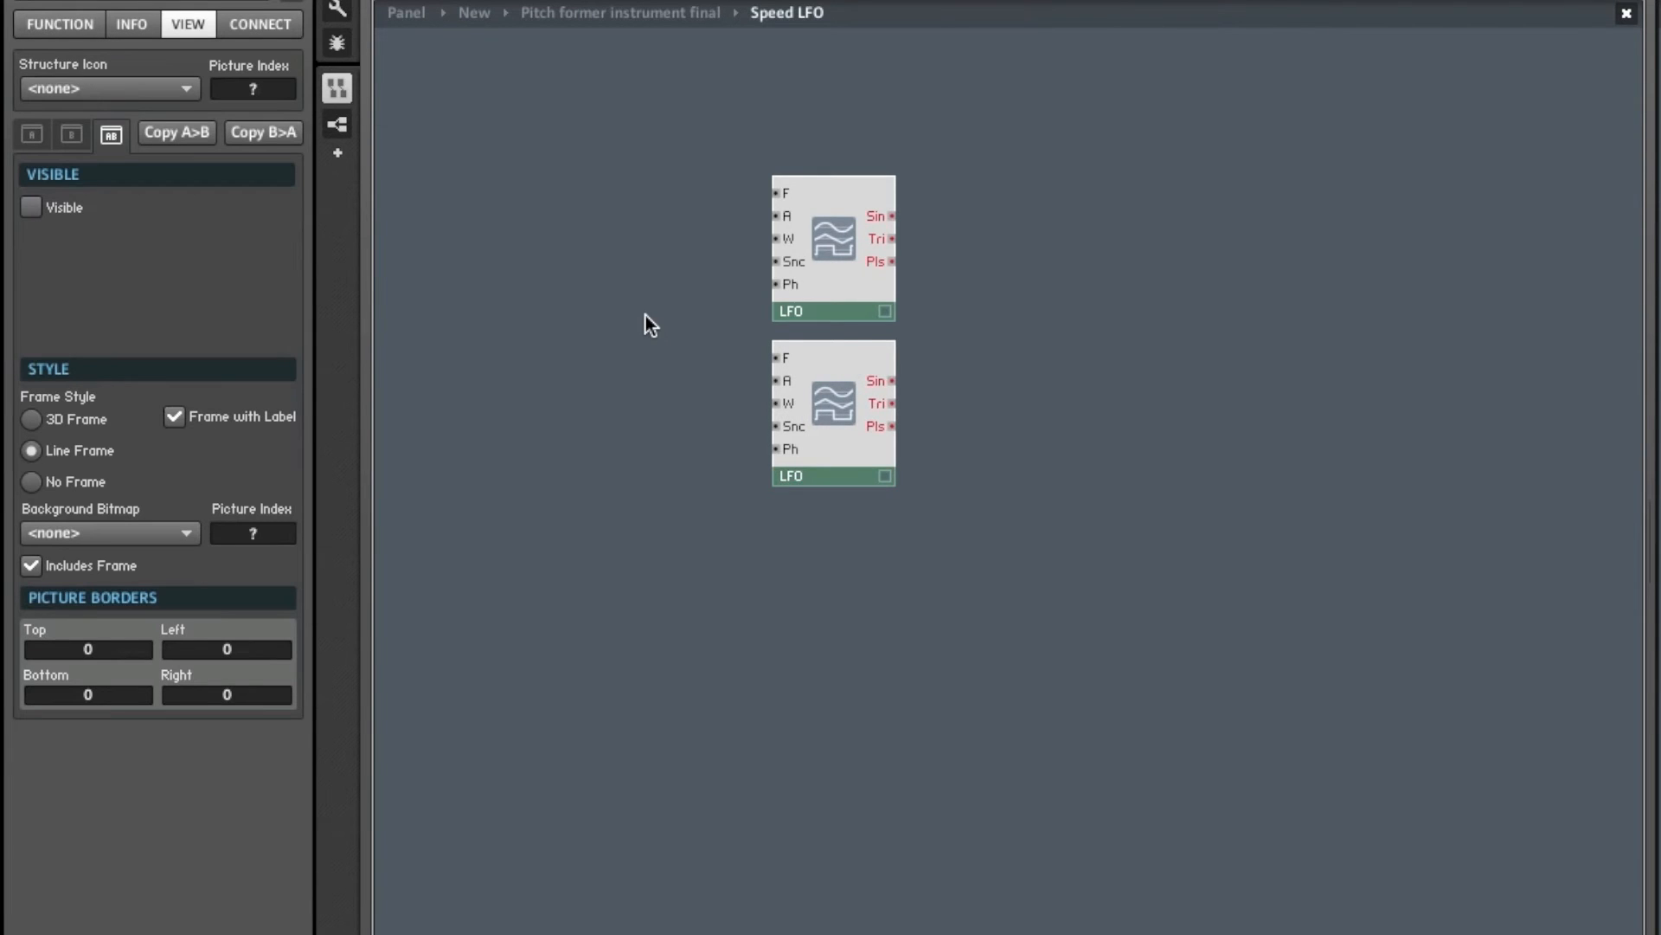
Insert a Slow Random module and place it in front of the two LFOs.
right_click(645, 315)
mouse_move(685, 316)
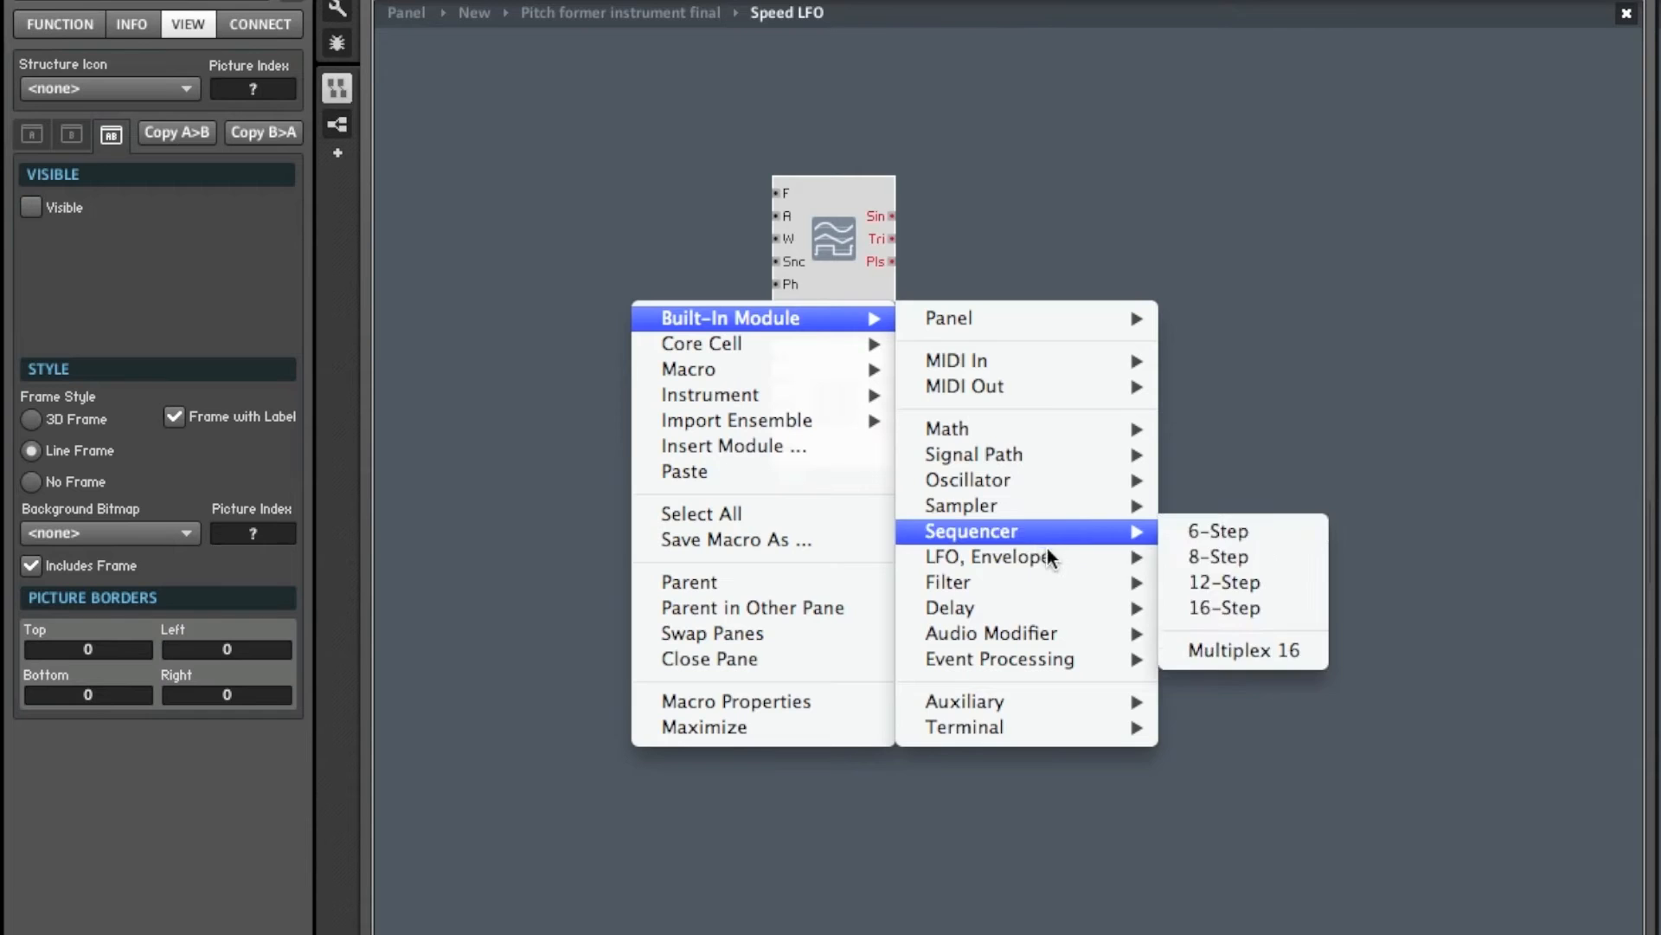
mouse_move(1049, 557)
left_click(1189, 578)
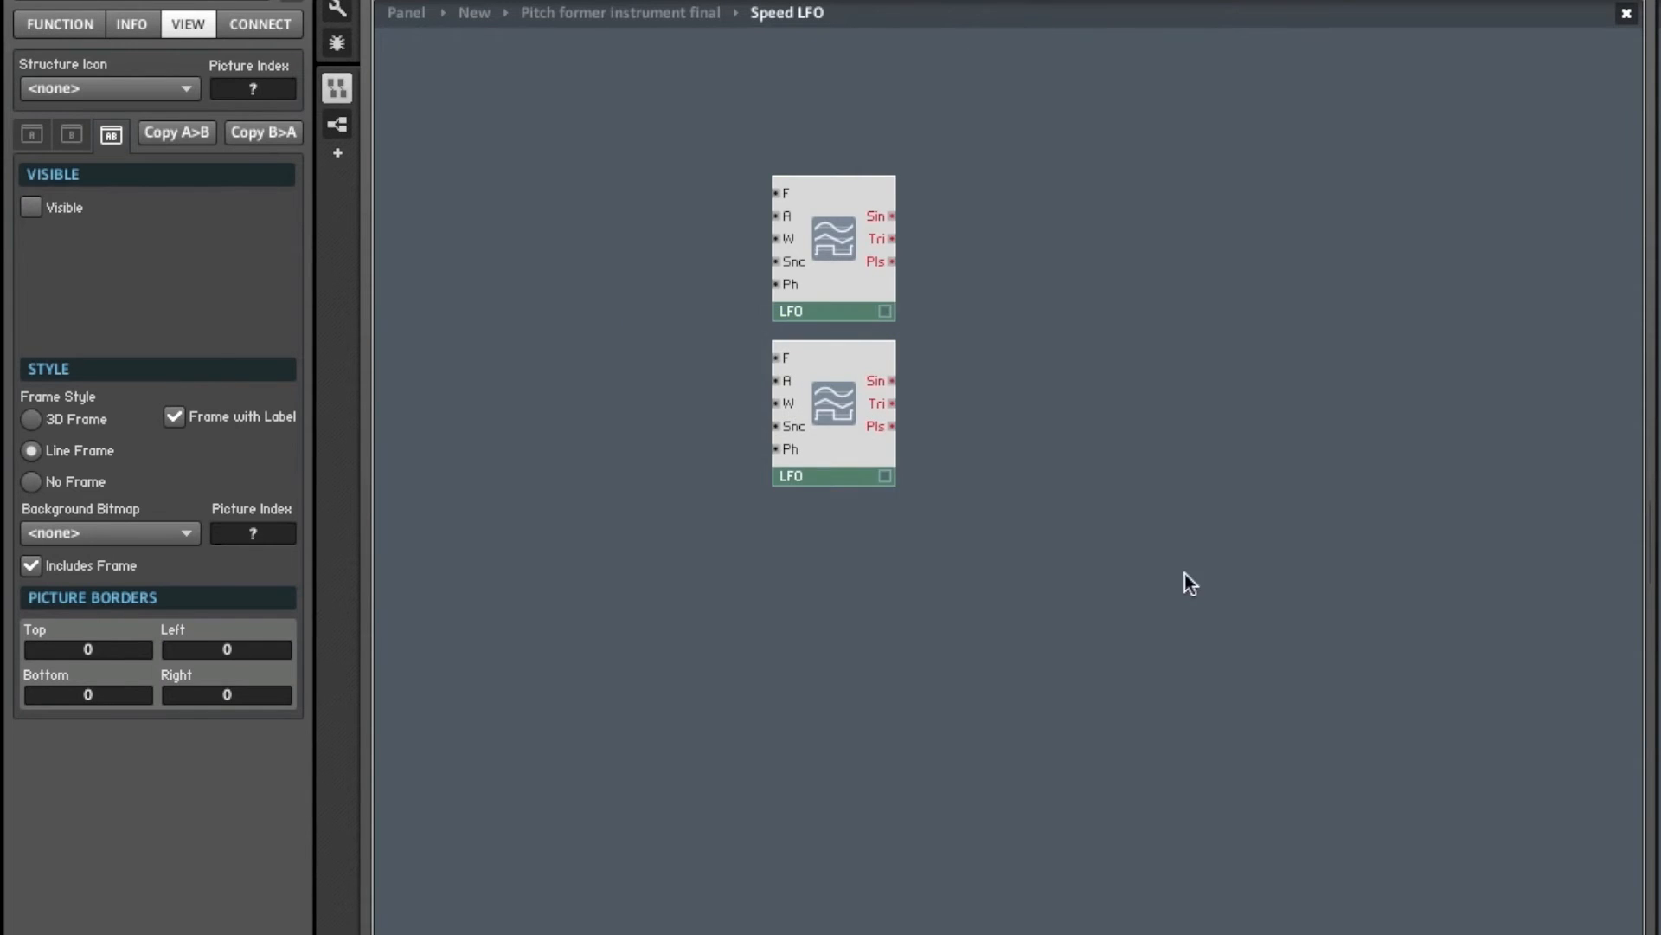
left_click_drag(719, 367, 531, 294)
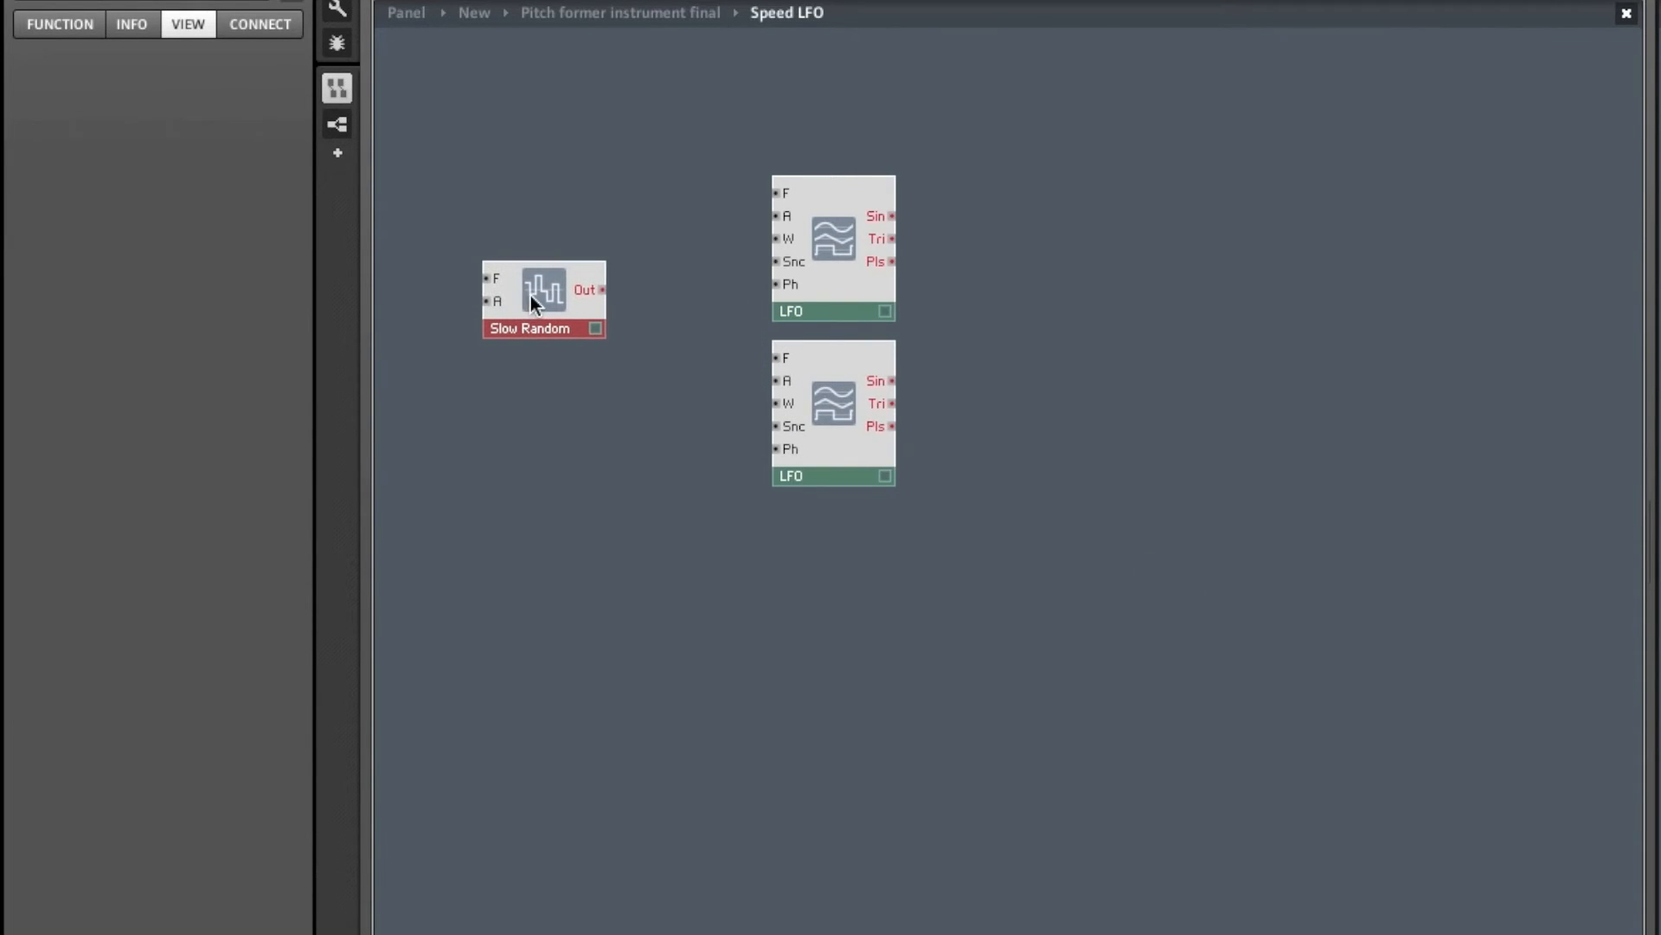
Insert a Rectify |x| module and place it beside the Slow Random module's output.
right_click(630, 294)
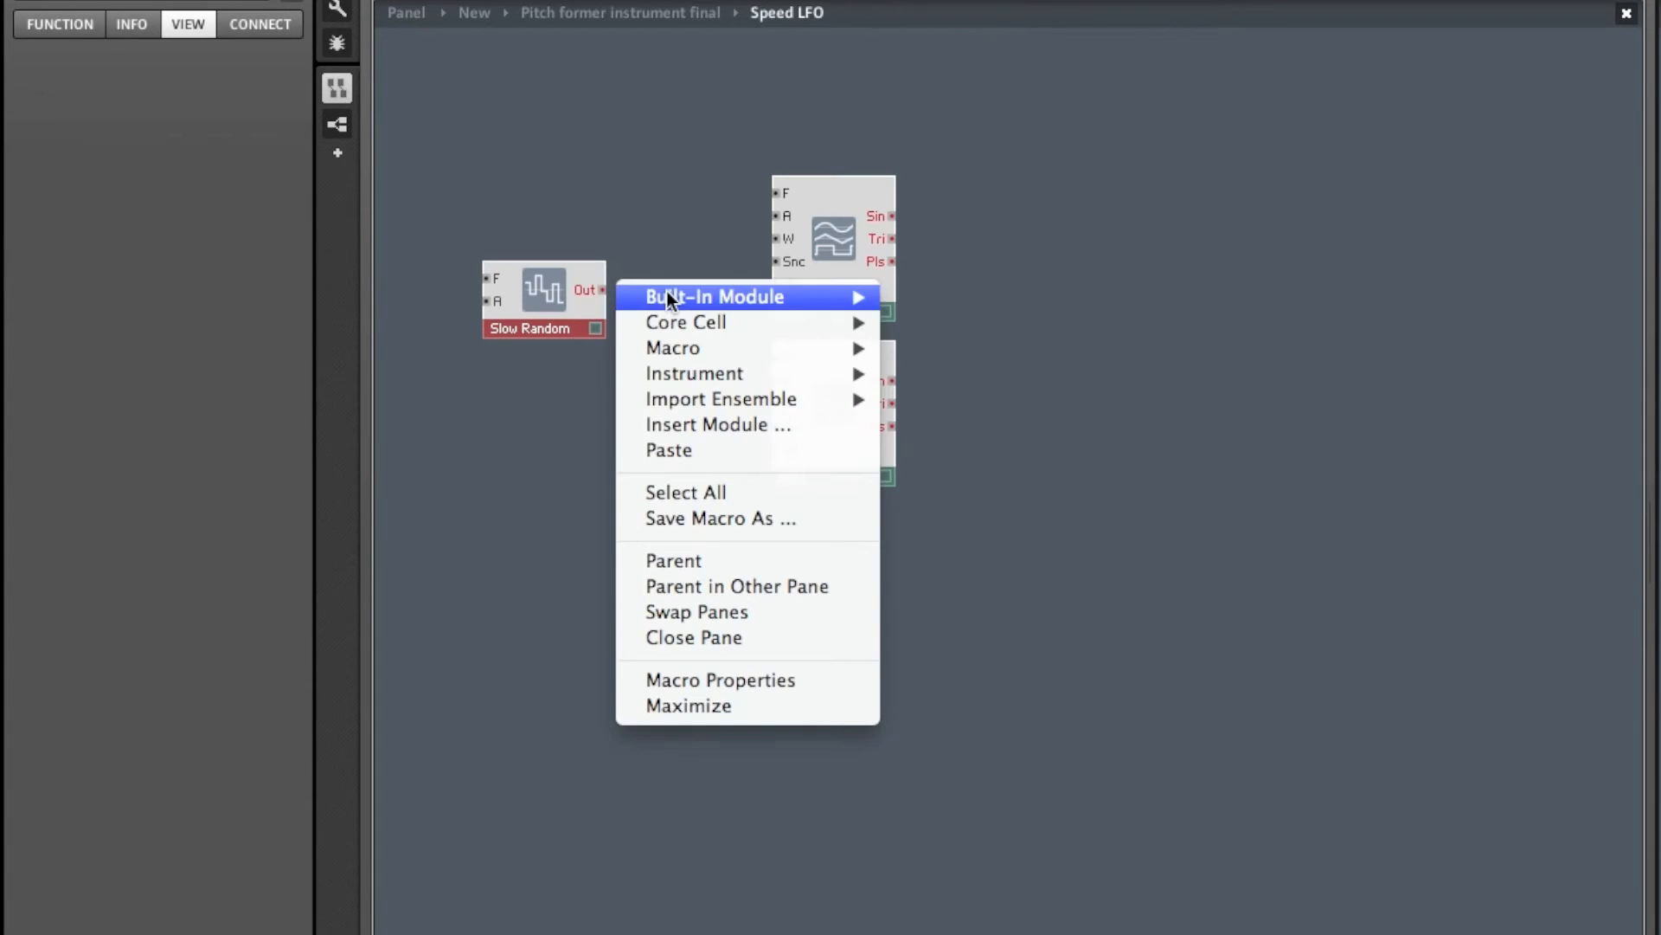
mouse_move(686, 297)
mouse_move(961, 406)
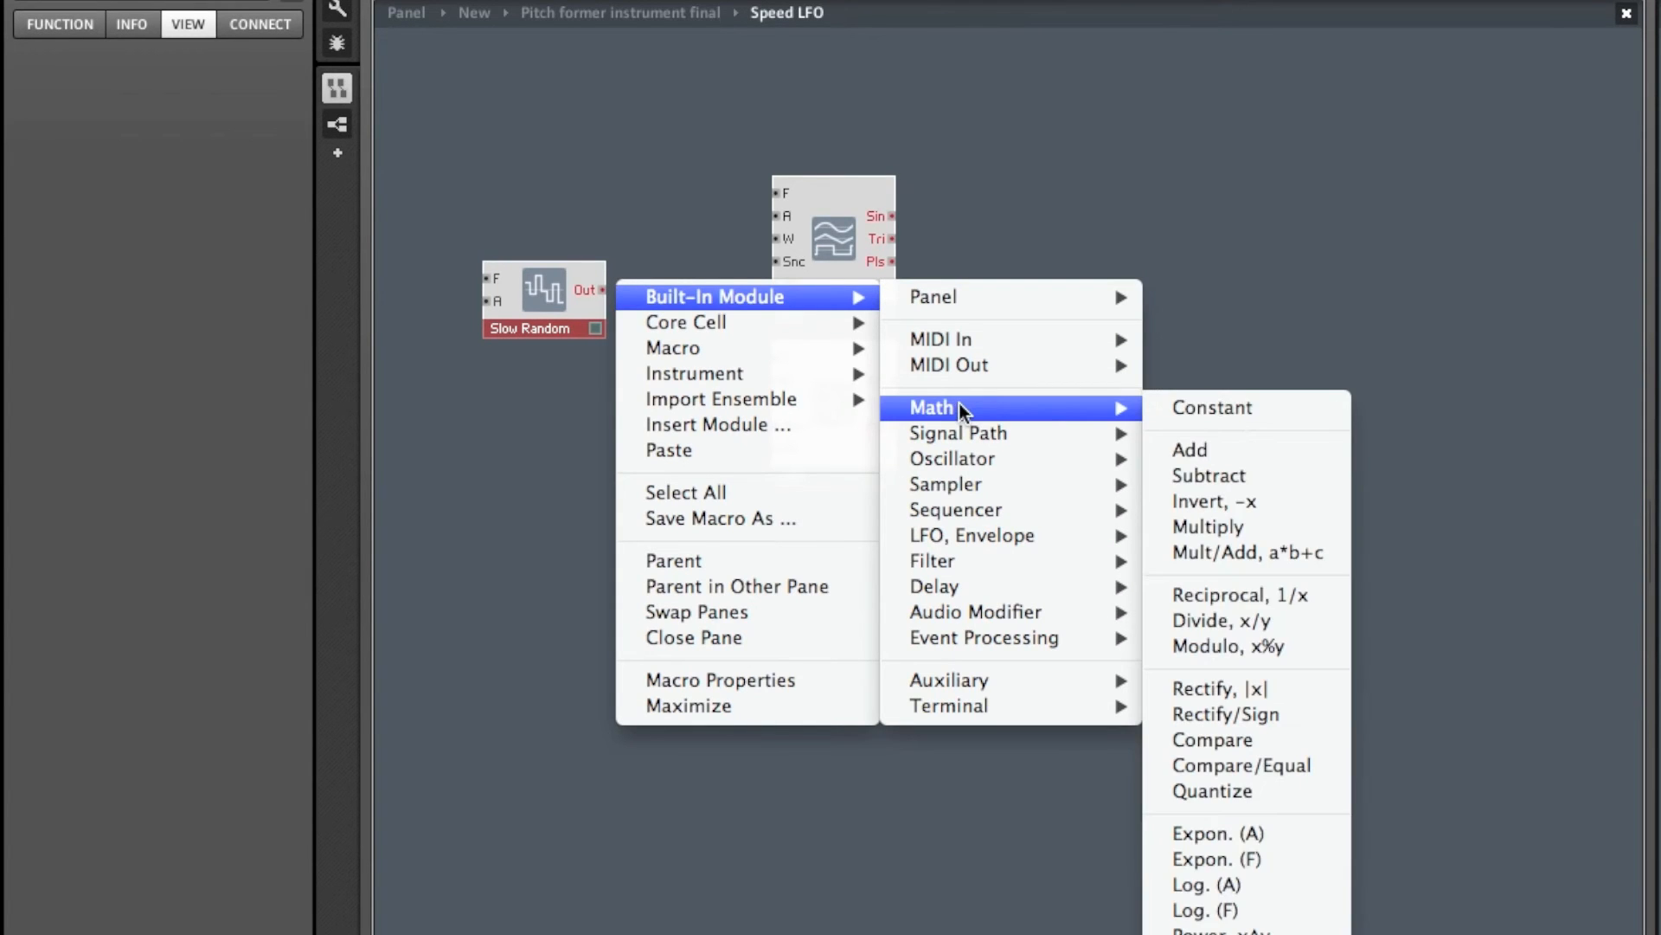
left_click(1215, 686)
left_click_drag(647, 325, 641, 308)
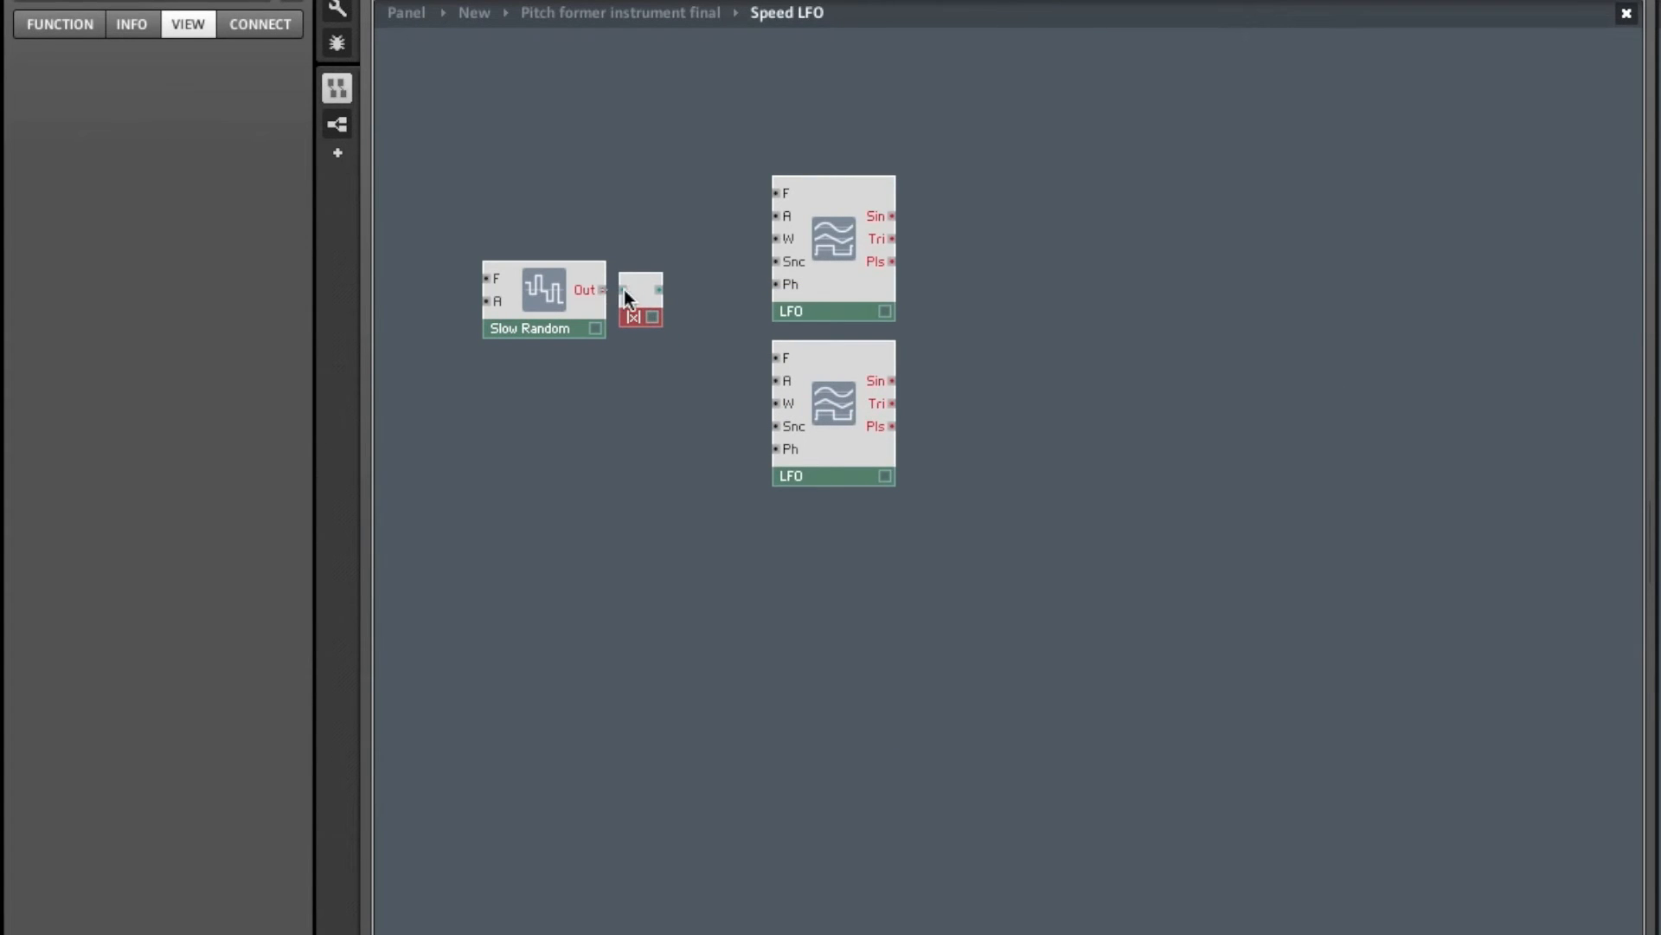
Wire Slow Random through the rectifier into both LFOs' F inputs and feed both A inputs from a constant of 1.
left_click_drag(772, 202, 776, 194)
left_click_drag(735, 363, 792, 360)
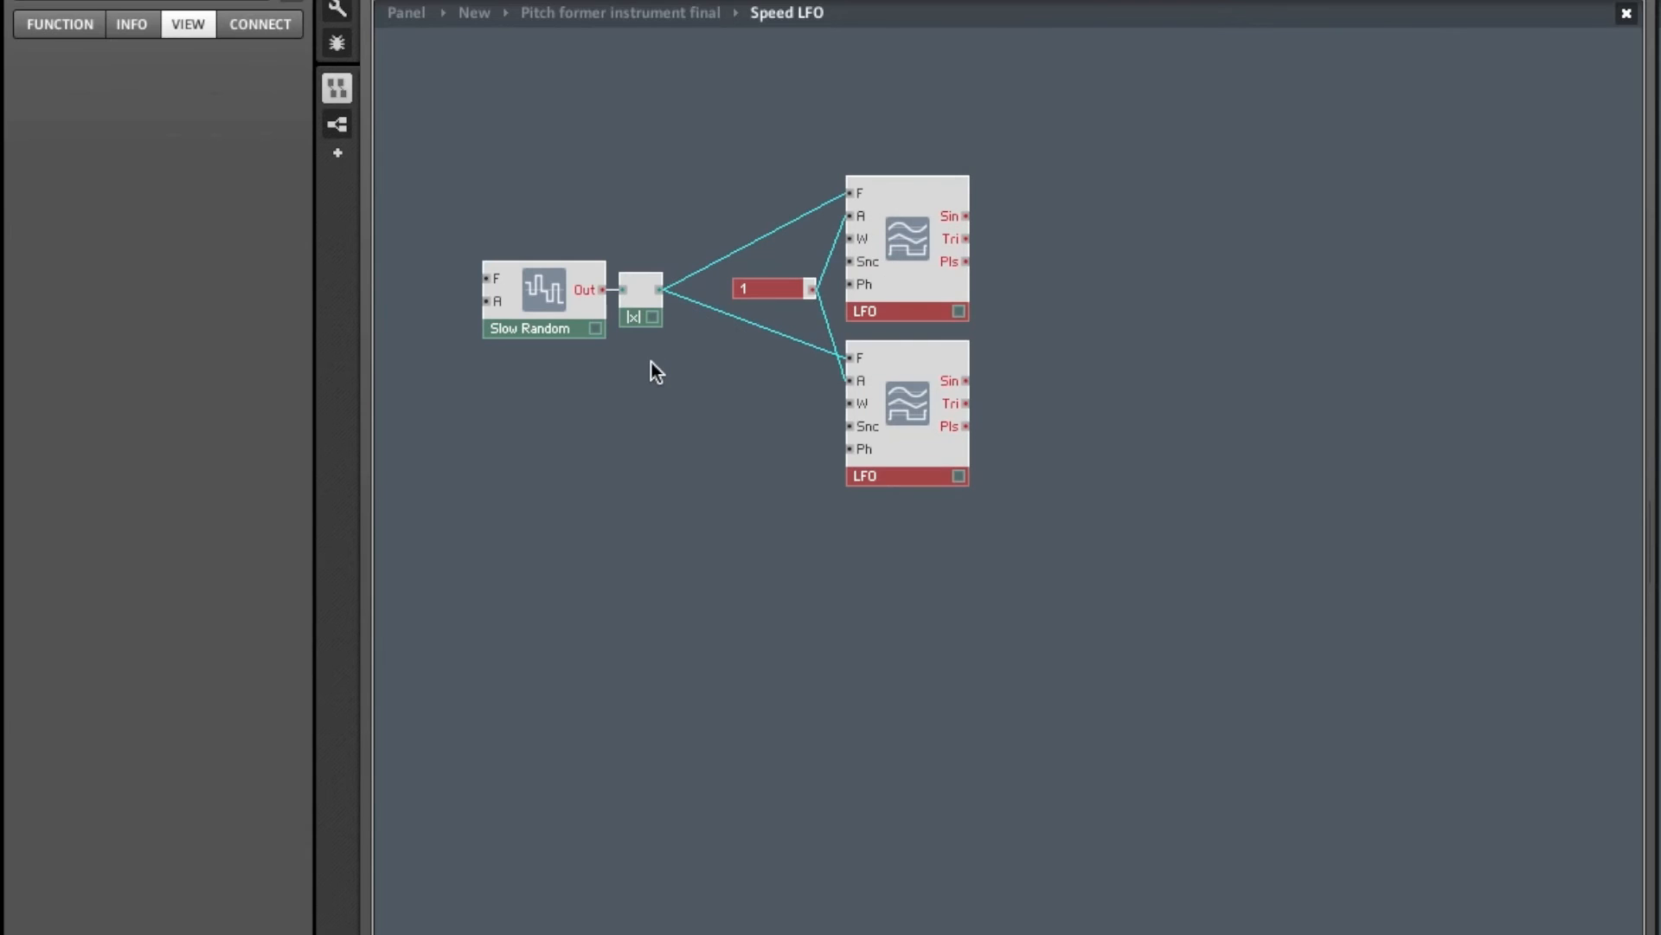
left_click(651, 362)
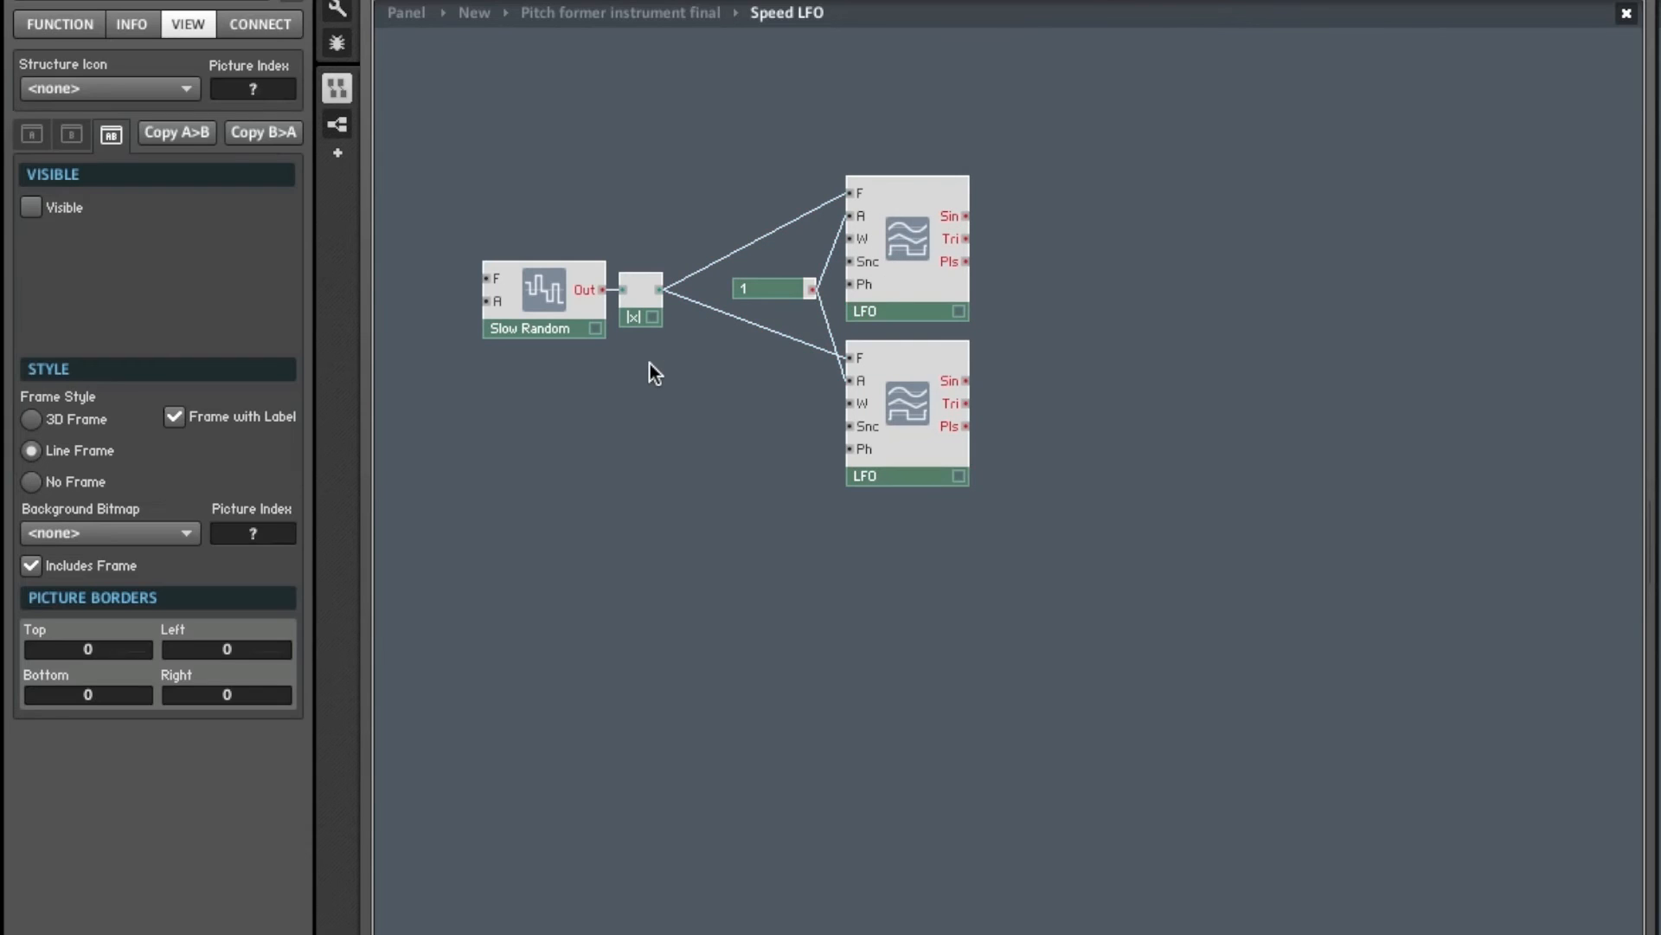
Create constants for the Slow Random inputs, with 0.1 on F and 1 on A.
right_click(489, 279)
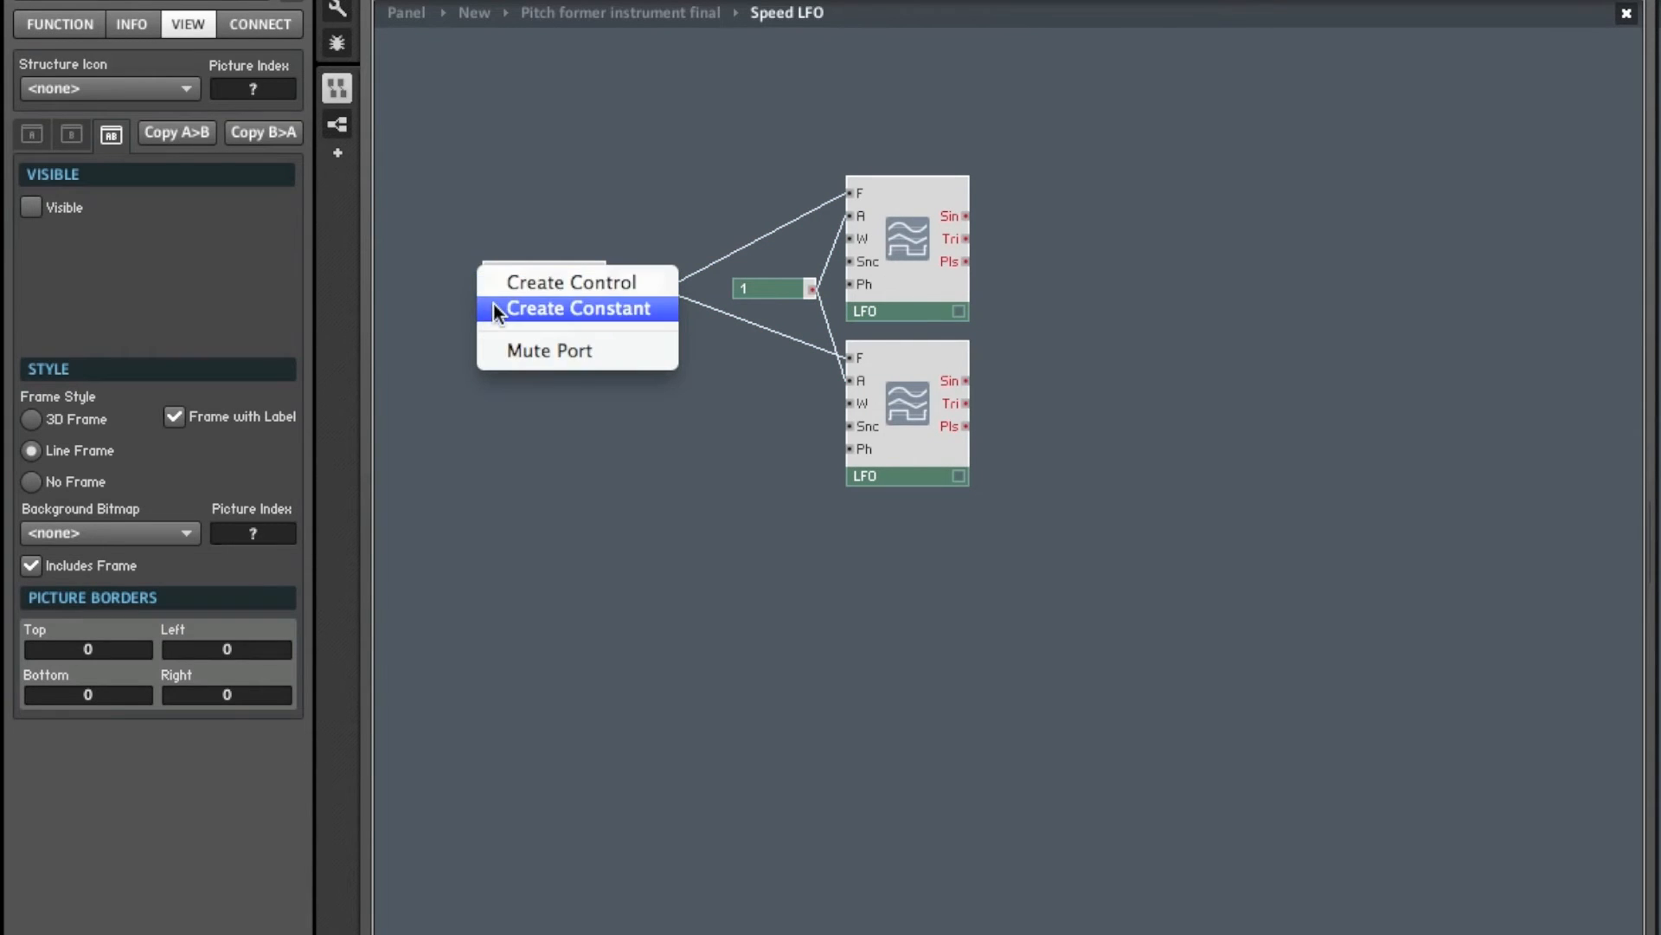
left_click(494, 304)
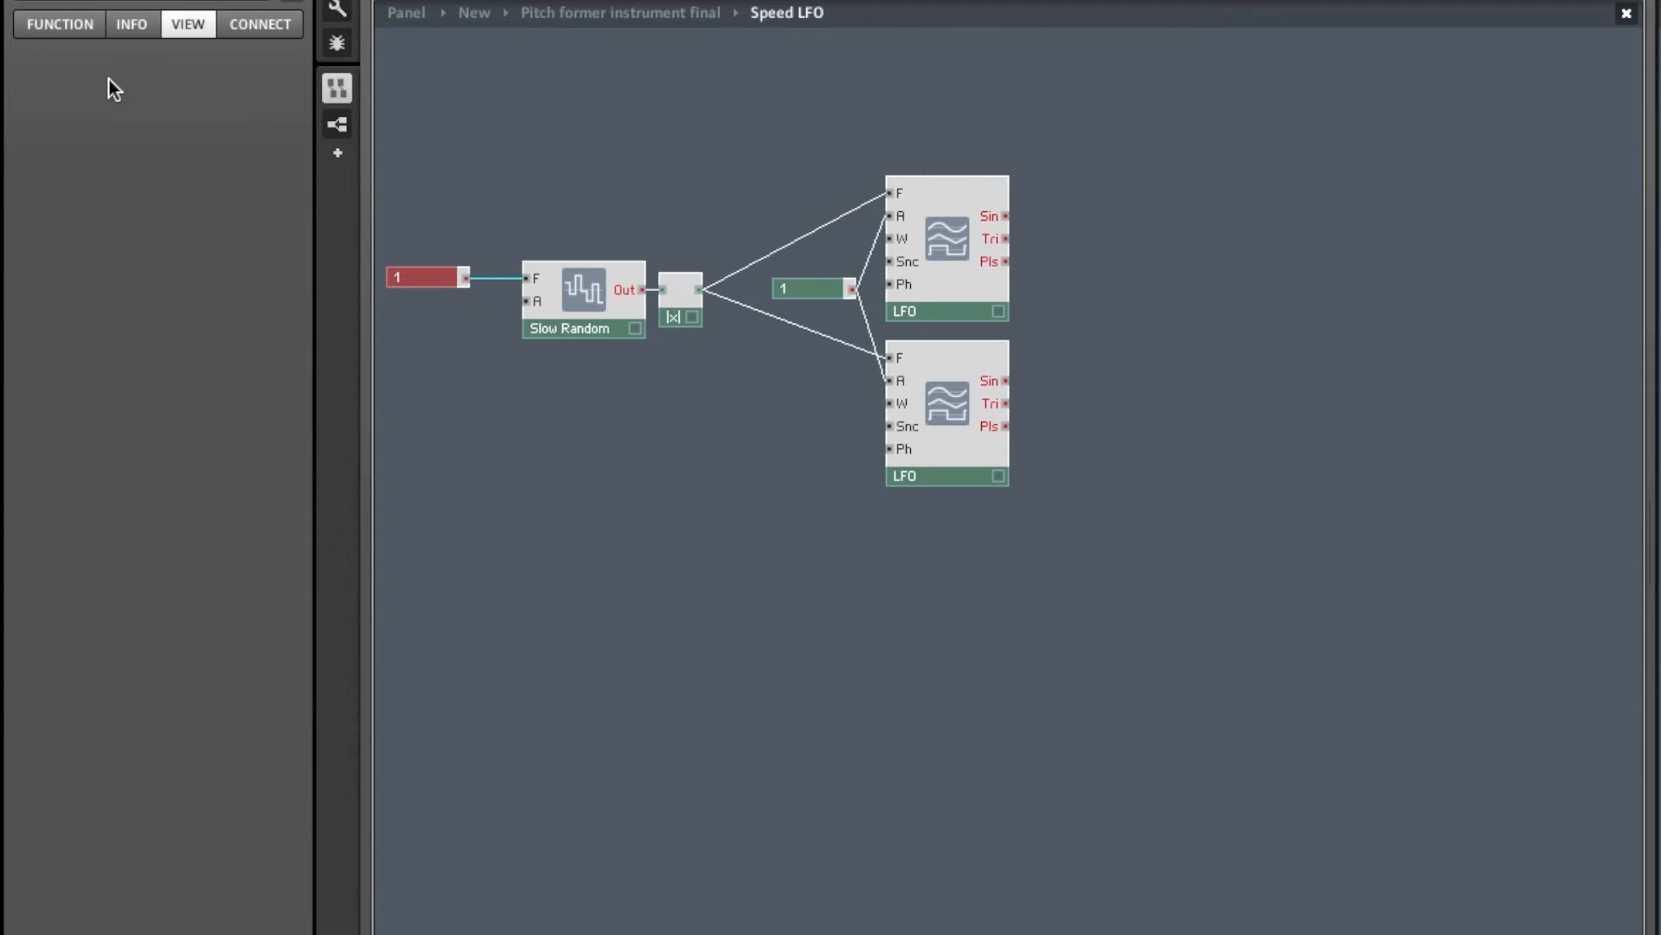
left_click(66, 33)
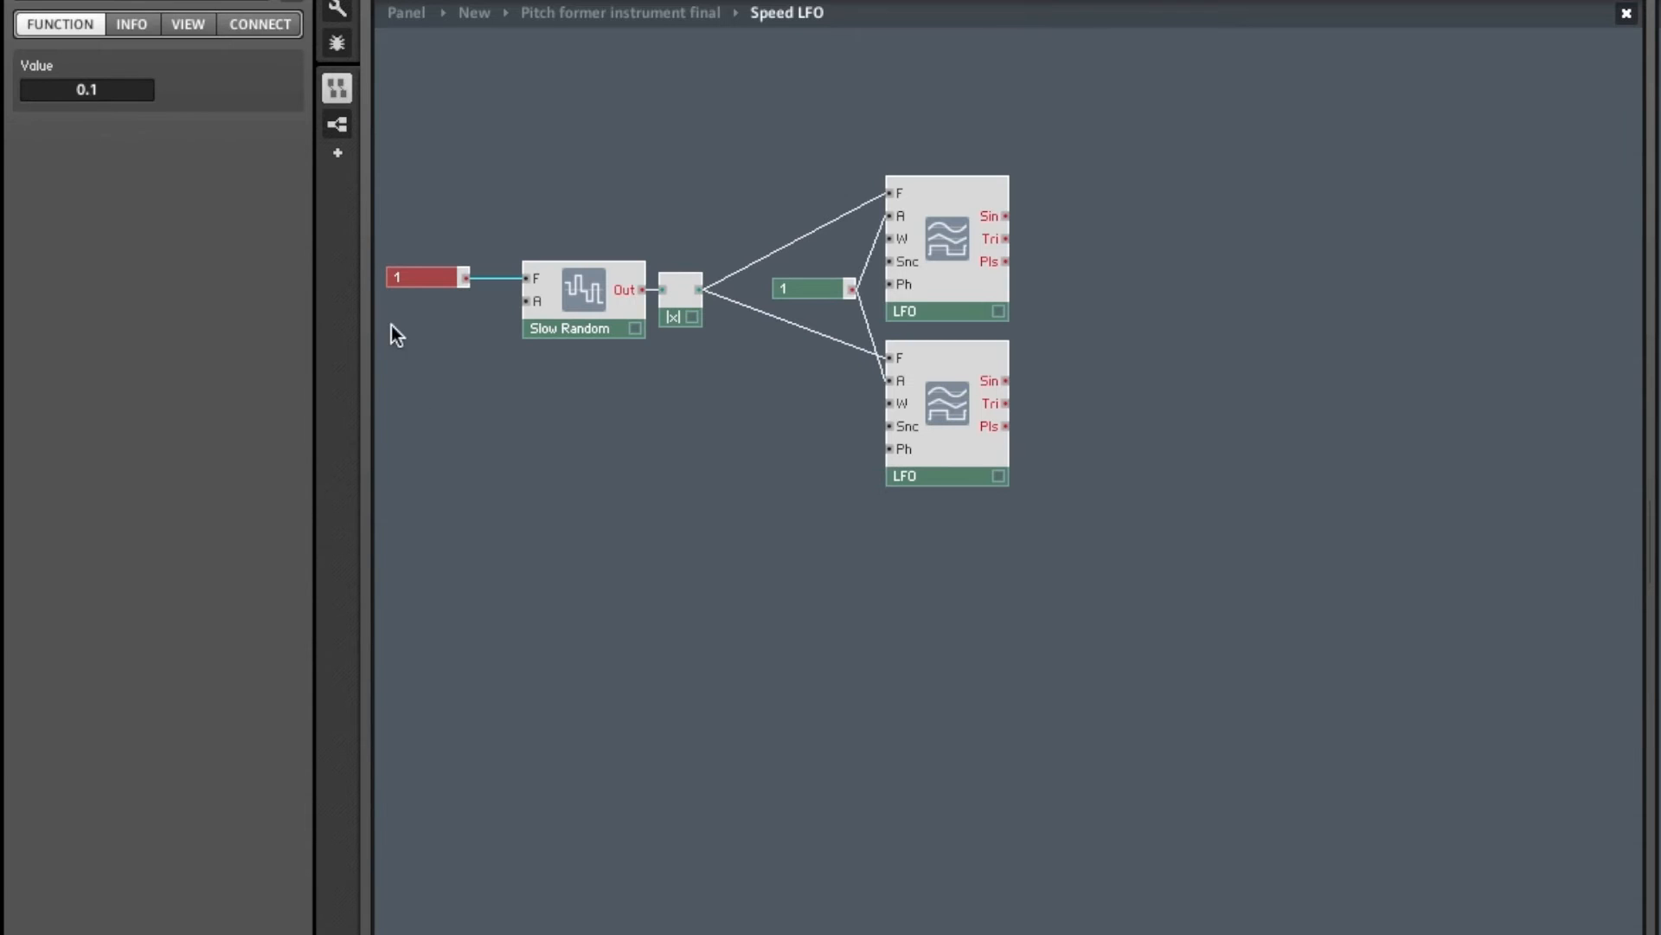
left_click(422, 404)
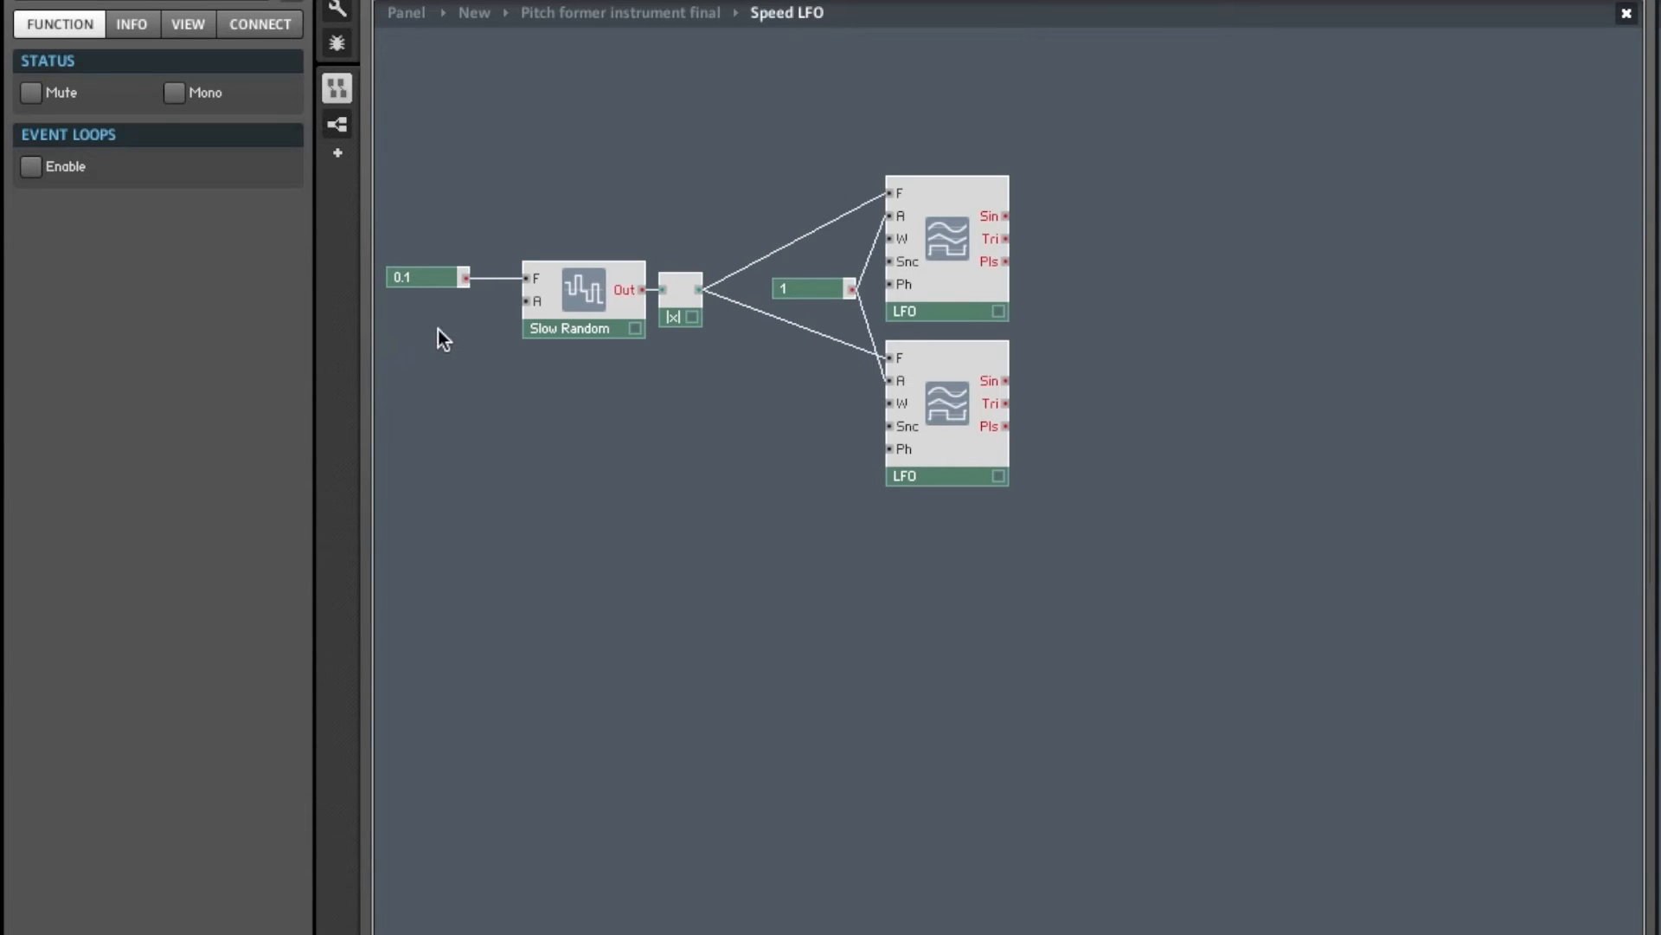
right_click(527, 300)
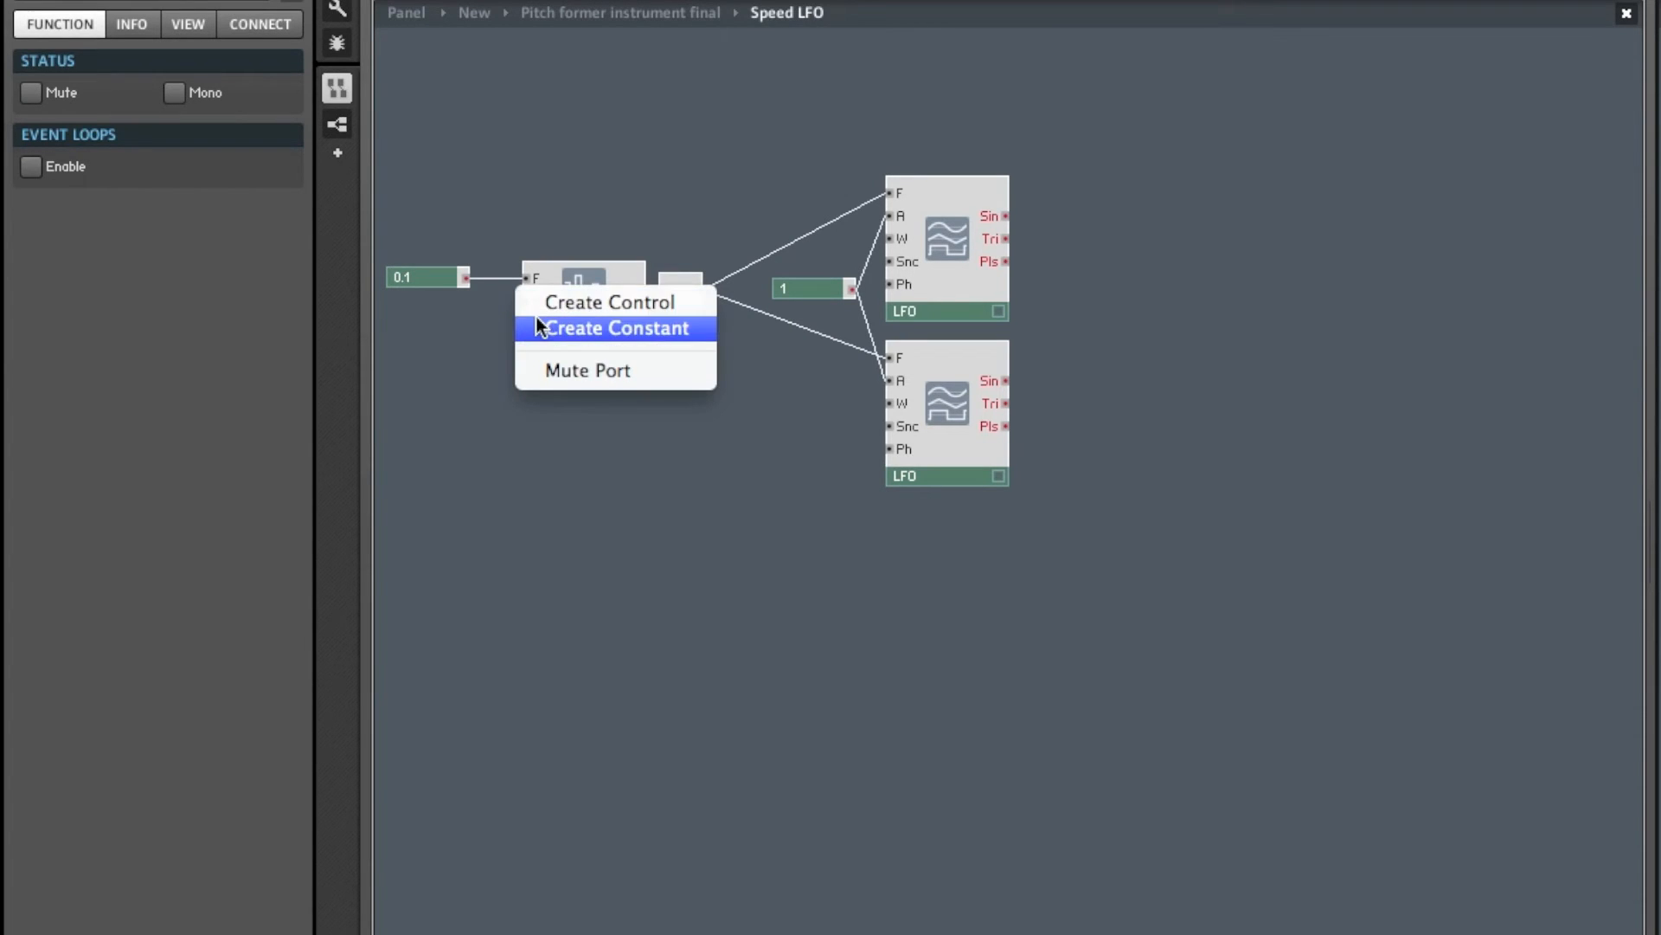
left_click(536, 327)
left_click(650, 448)
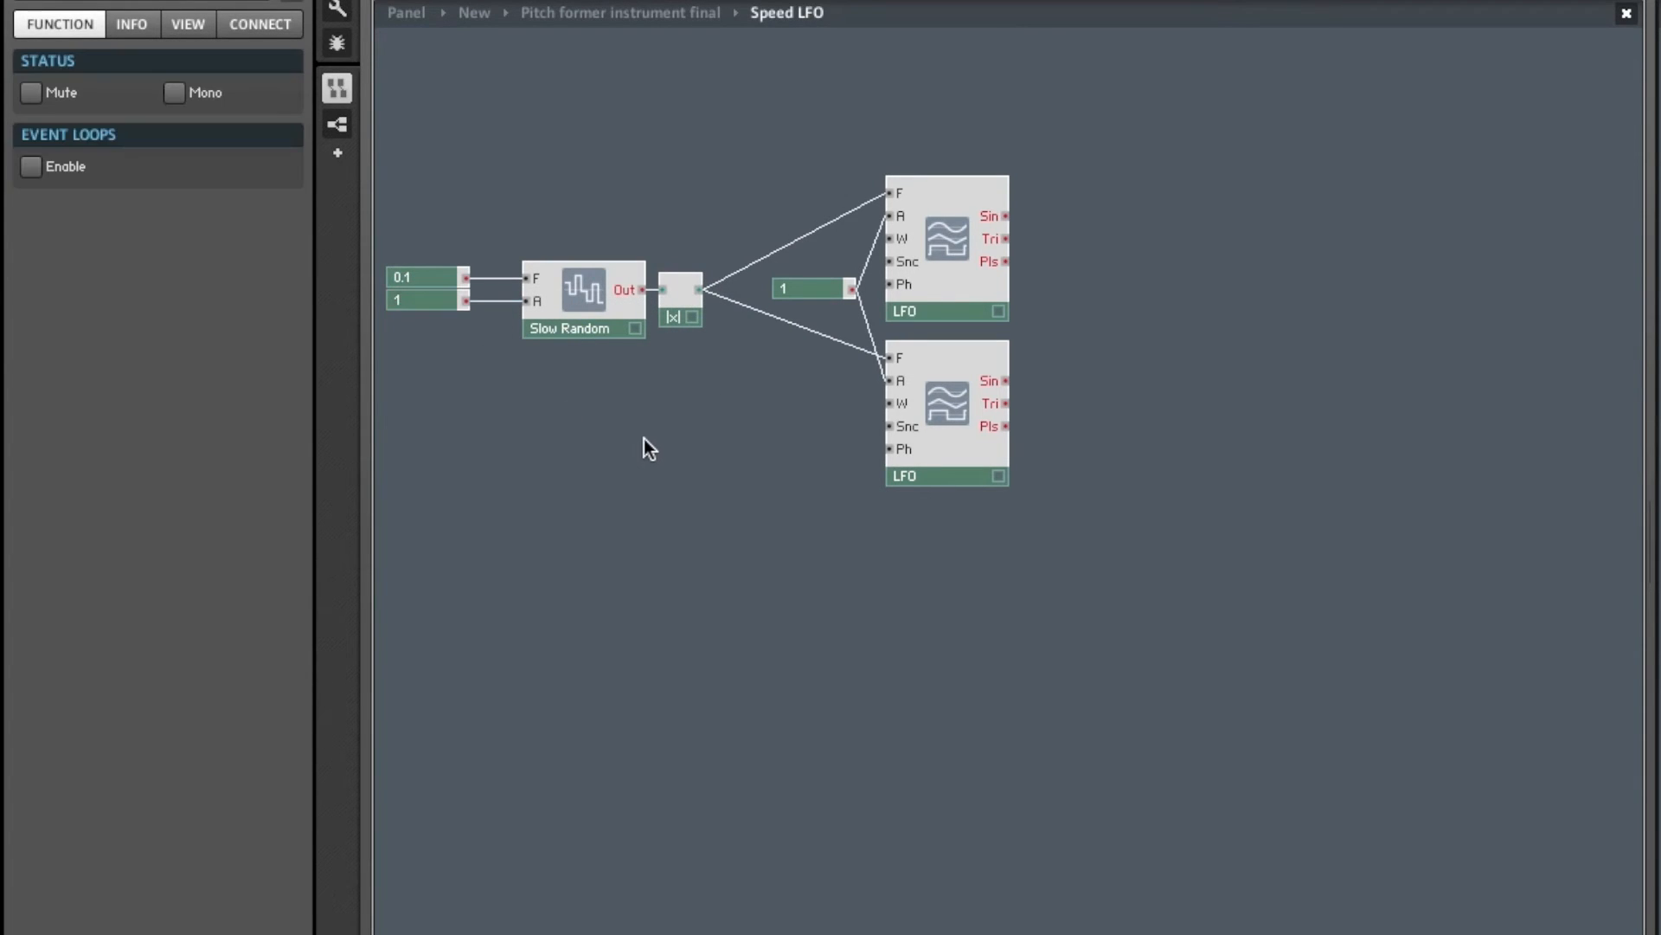
Insert a Multiply module after the LFOs and connect both Tri outputs to it.
right_click(1152, 308)
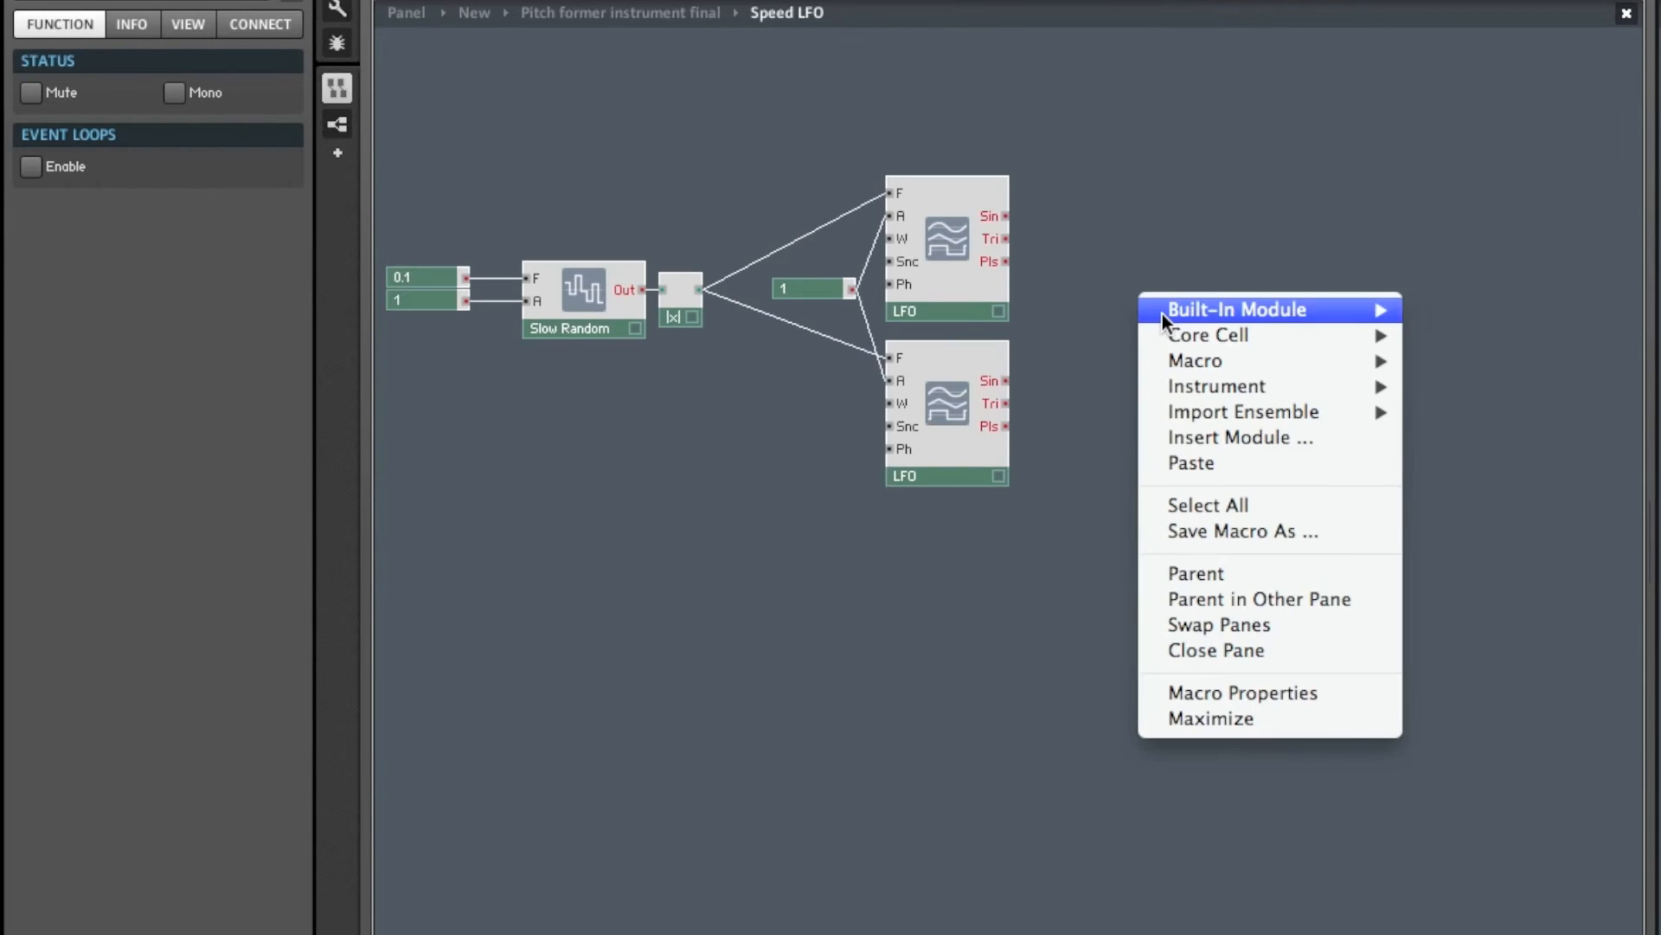
mouse_move(1161, 312)
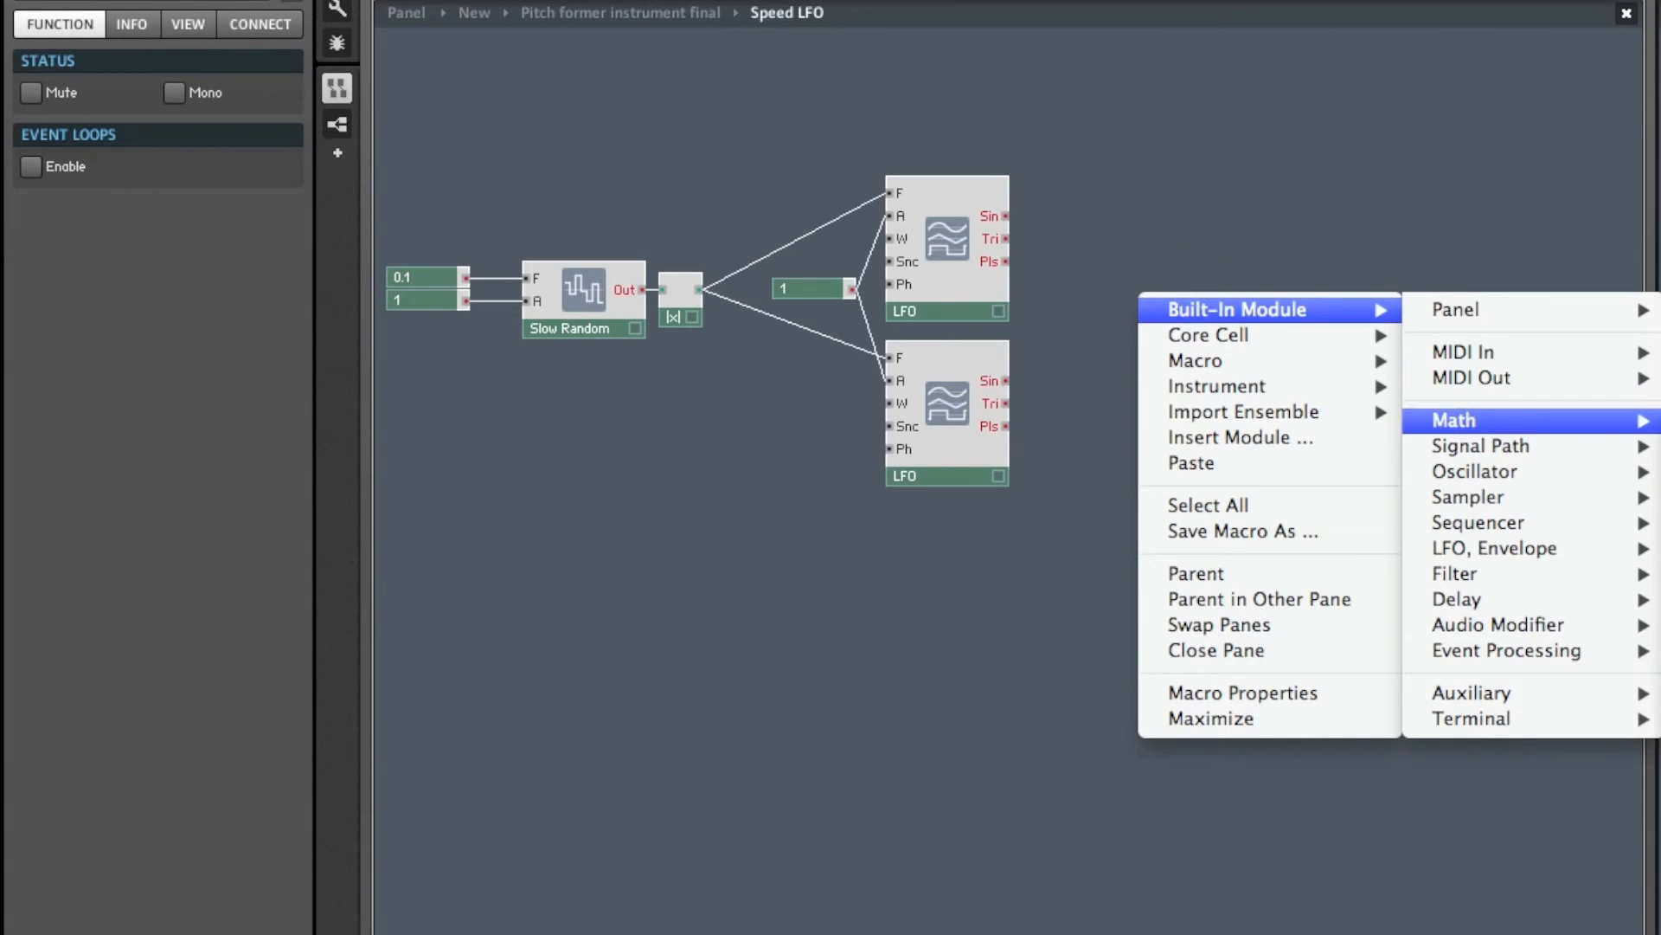
left_click(1324, 508)
left_click_drag(1006, 238, 1136, 341)
left_click(1249, 315)
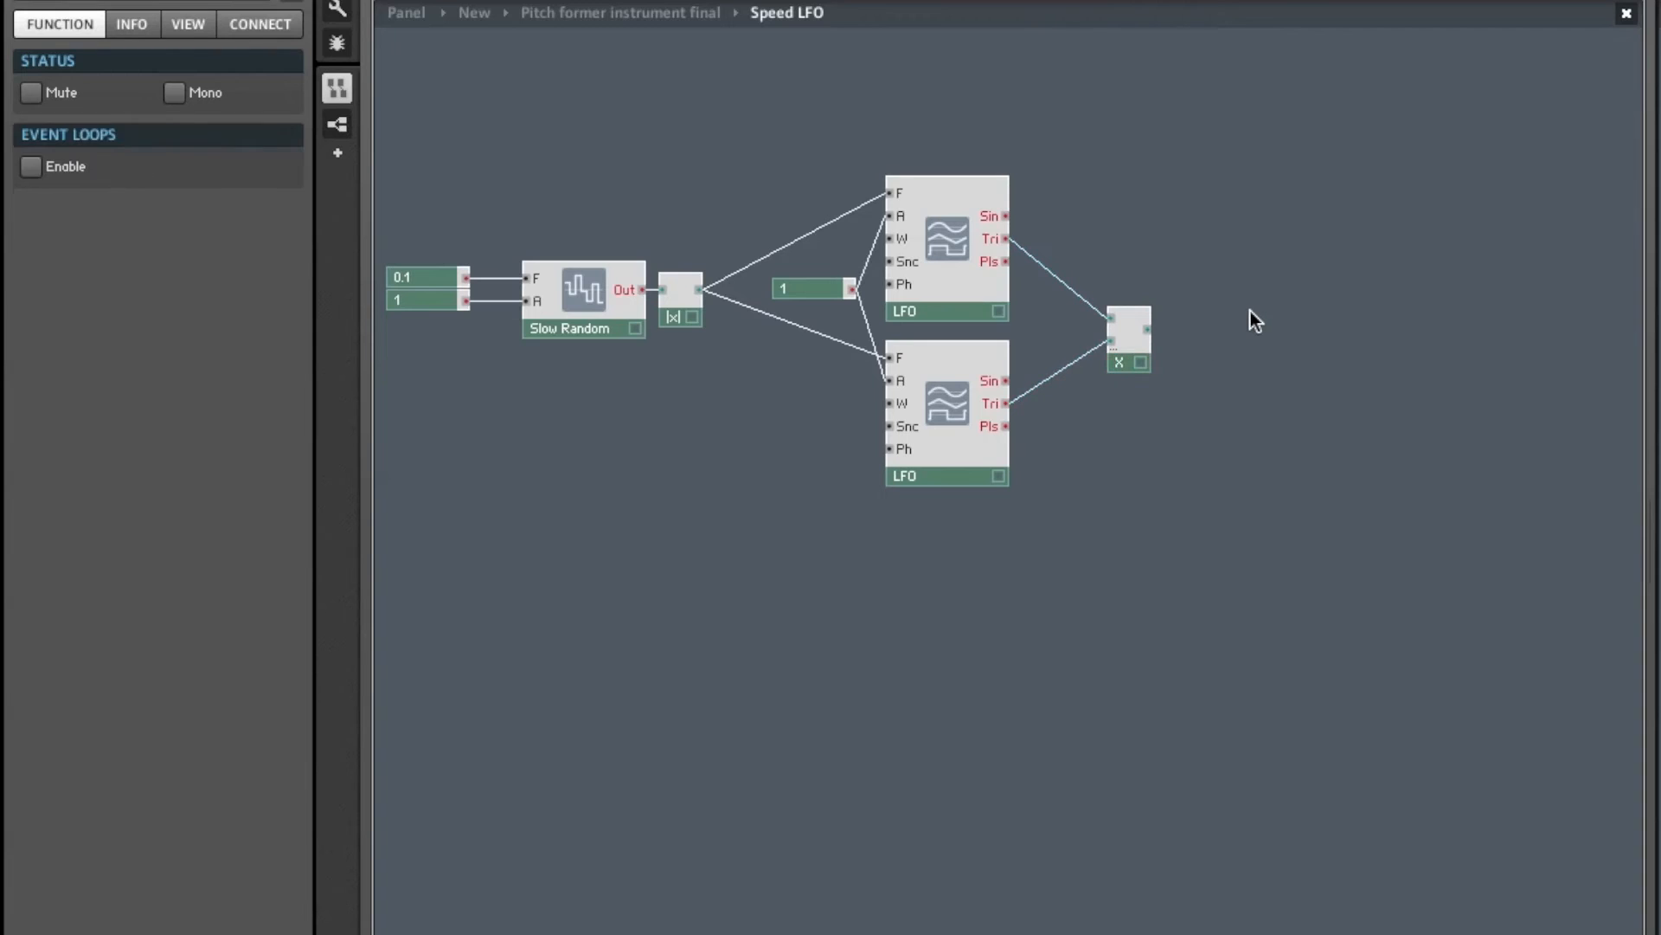
Add a second Multiply module fed by an In terminal and the first multiplier's output.
key("ctrl+v")
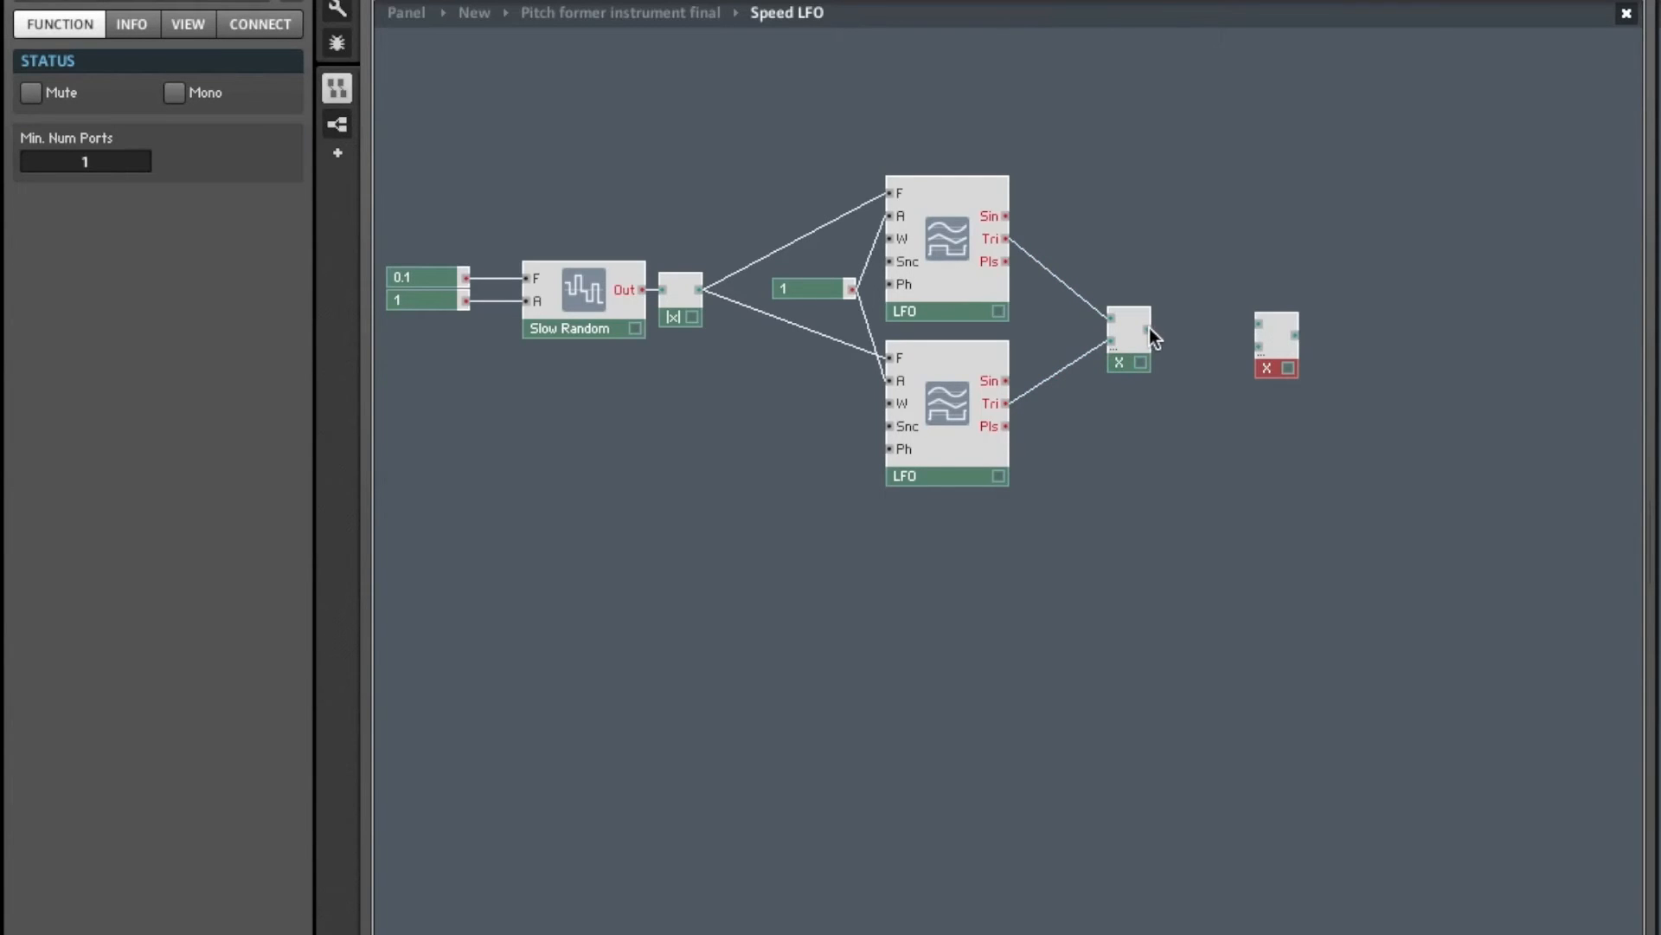
left_click_drag(1248, 344, 1260, 346)
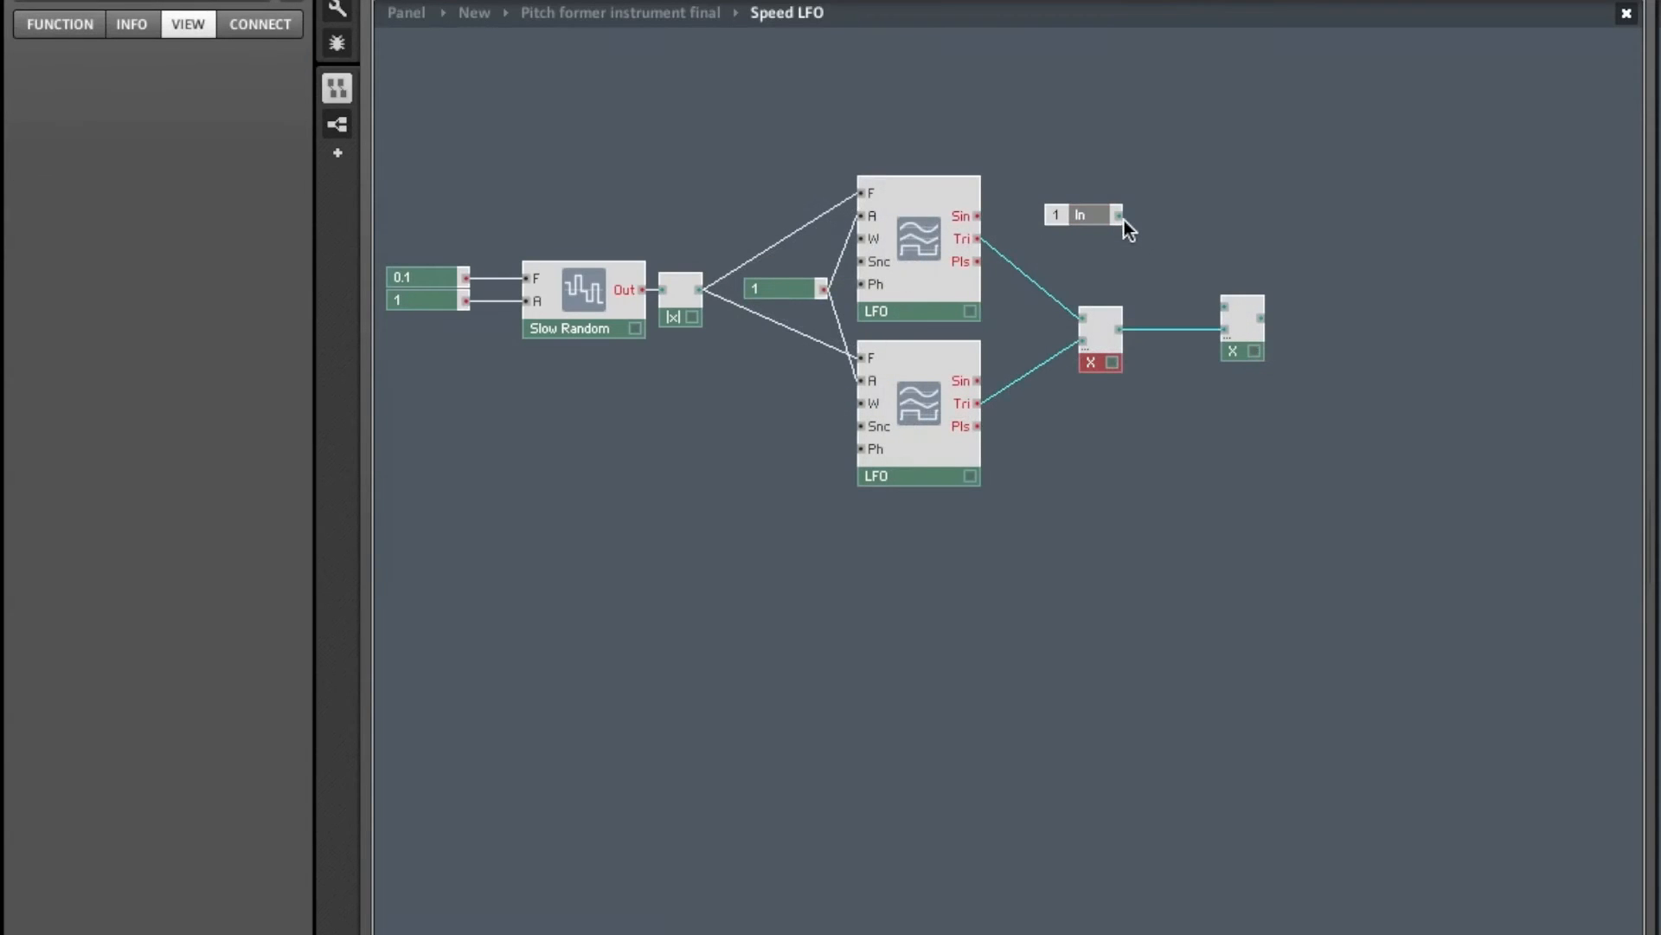
left_click_drag(1227, 305, 1229, 303)
Insert a Selector module and wire the In terminal to its input 0 and the second multiplier to its input 1.
right_click(791, 85)
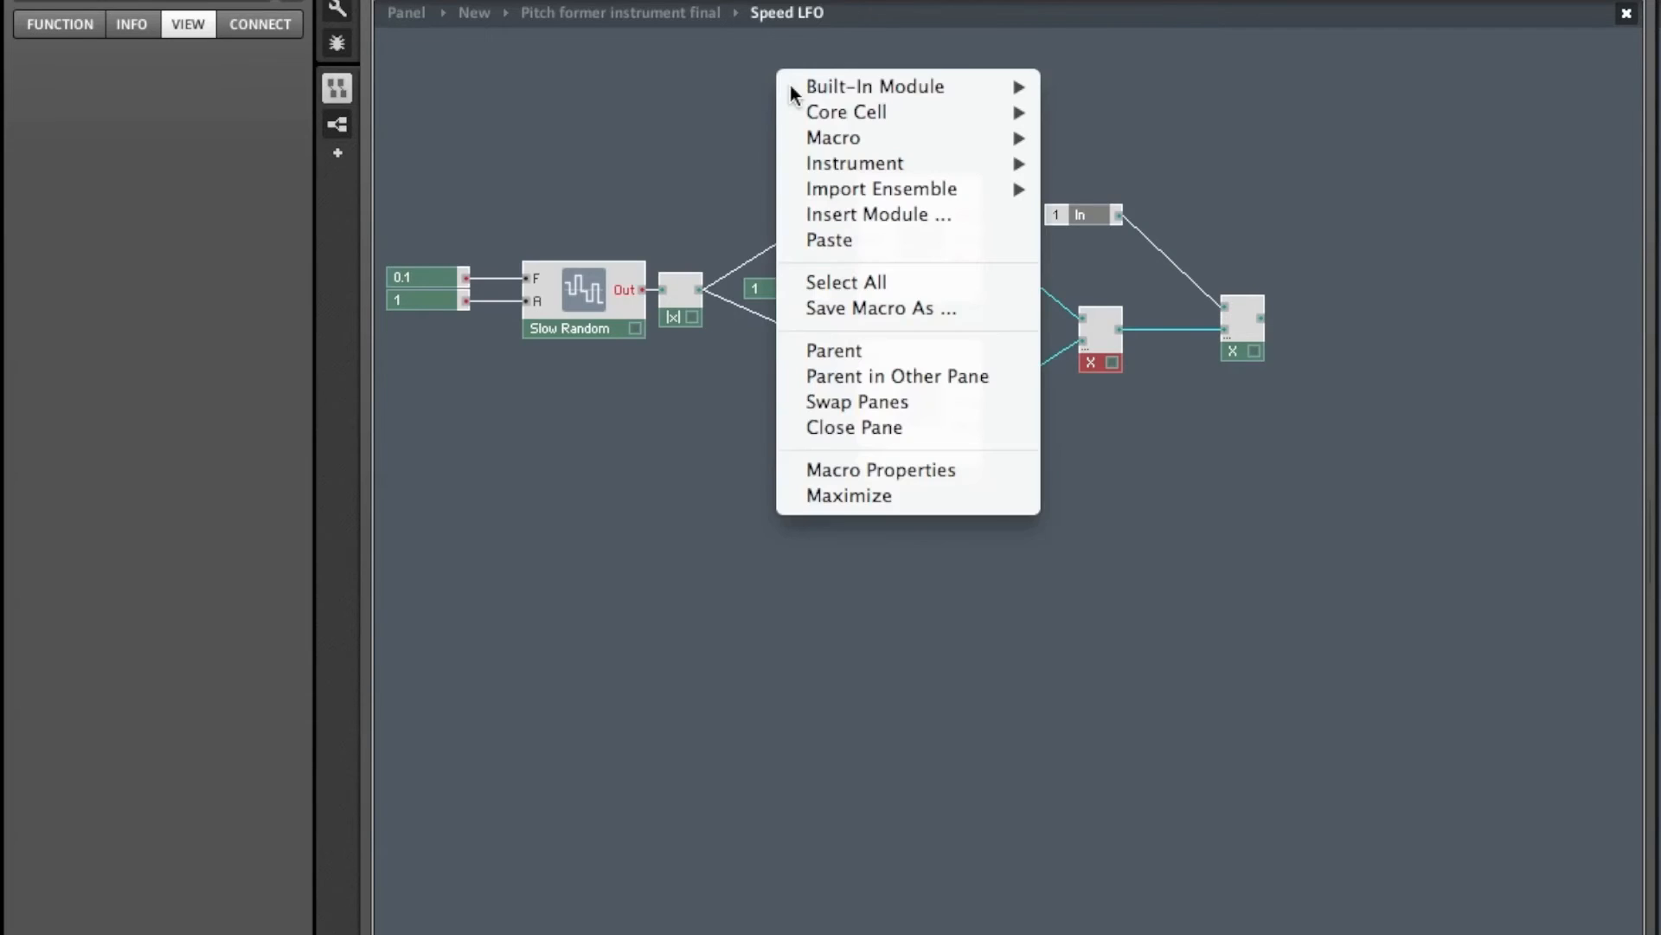
mouse_move(826, 84)
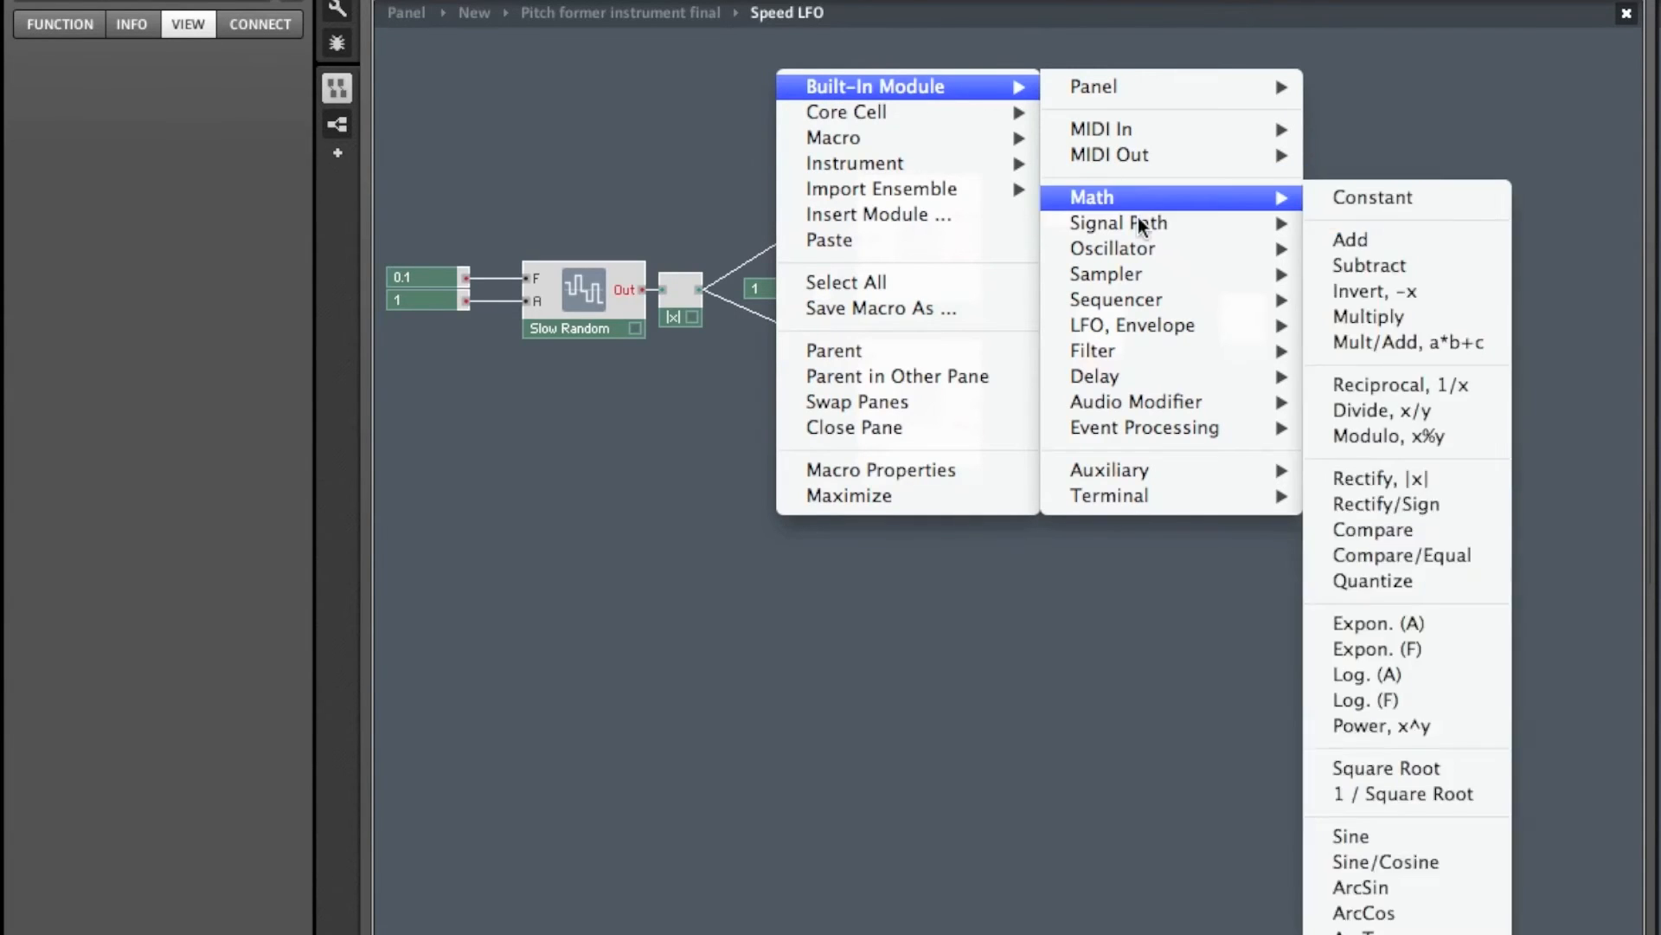
mouse_move(1138, 223)
left_click(1345, 223)
left_click_drag(878, 141, 1390, 243)
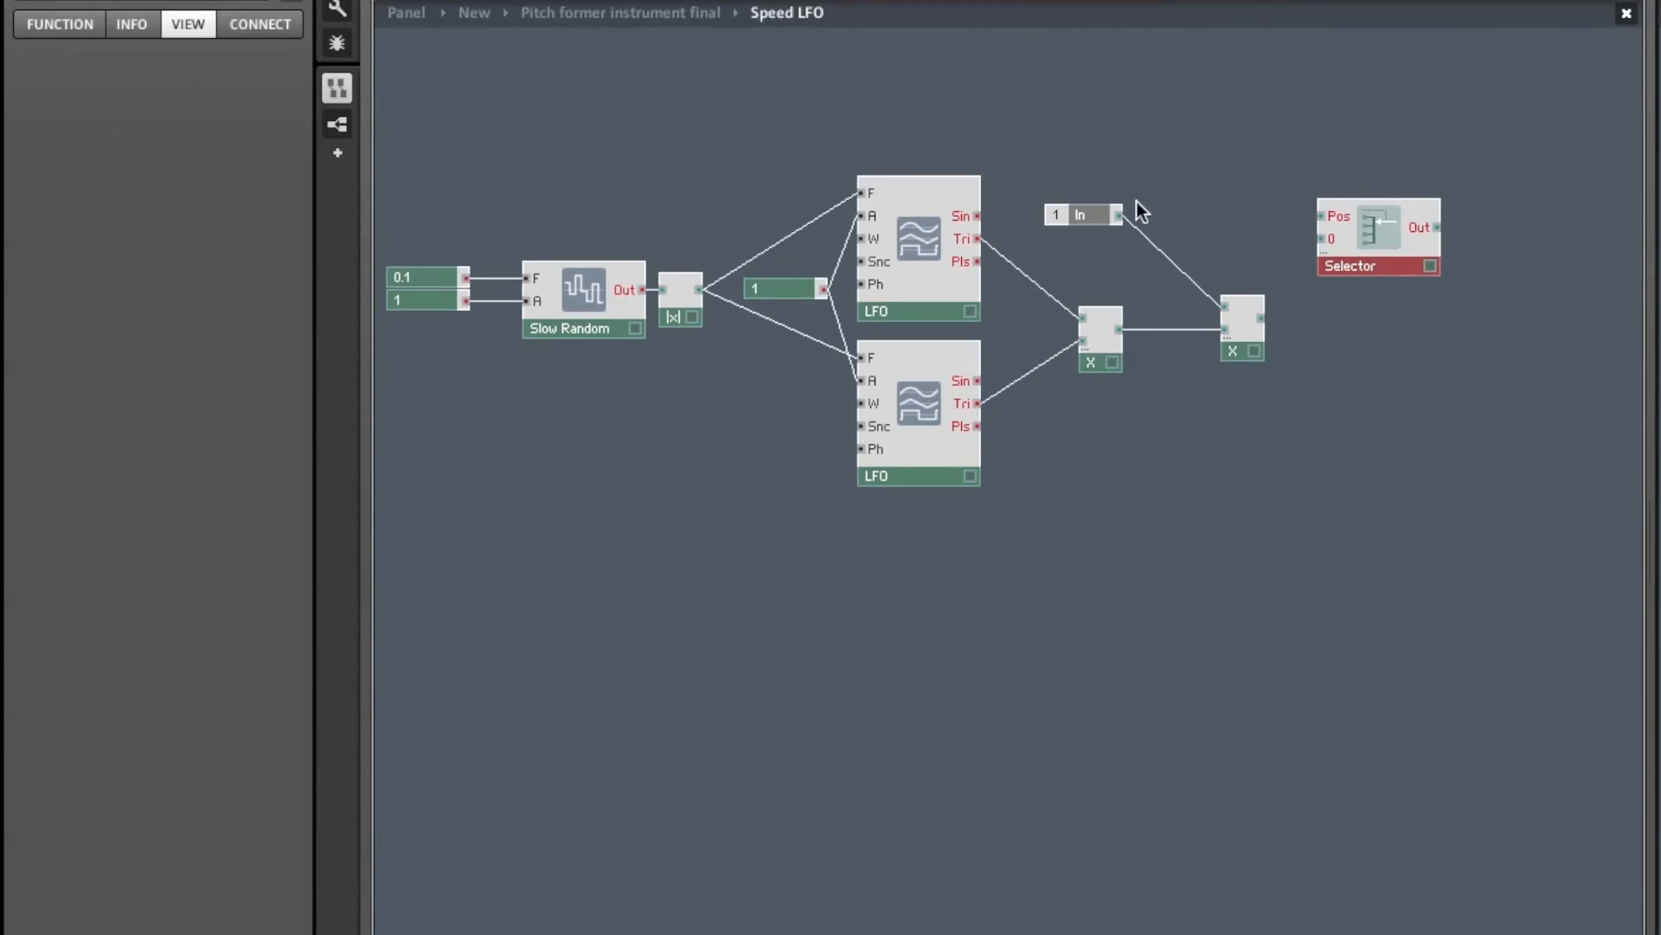
left_click_drag(1117, 215, 1322, 240)
left_click_drag(1261, 319, 1358, 261)
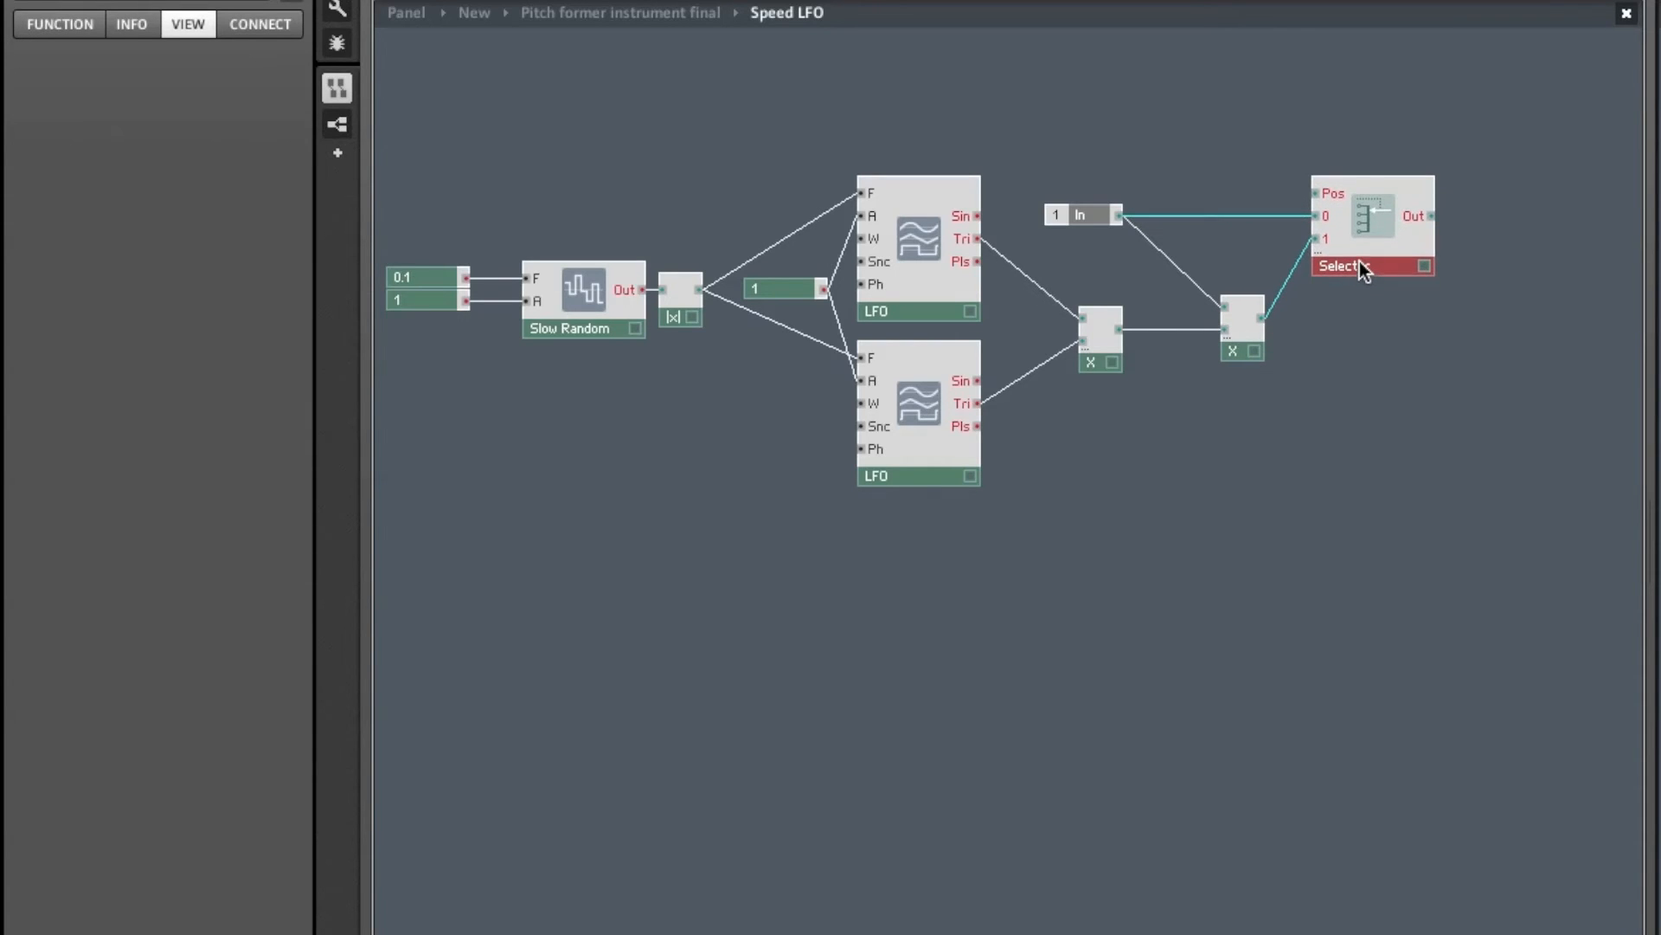
Create a control for the Selector's Pos input, display it as a knob, and open its maximum value for editing.
right_click(1315, 189)
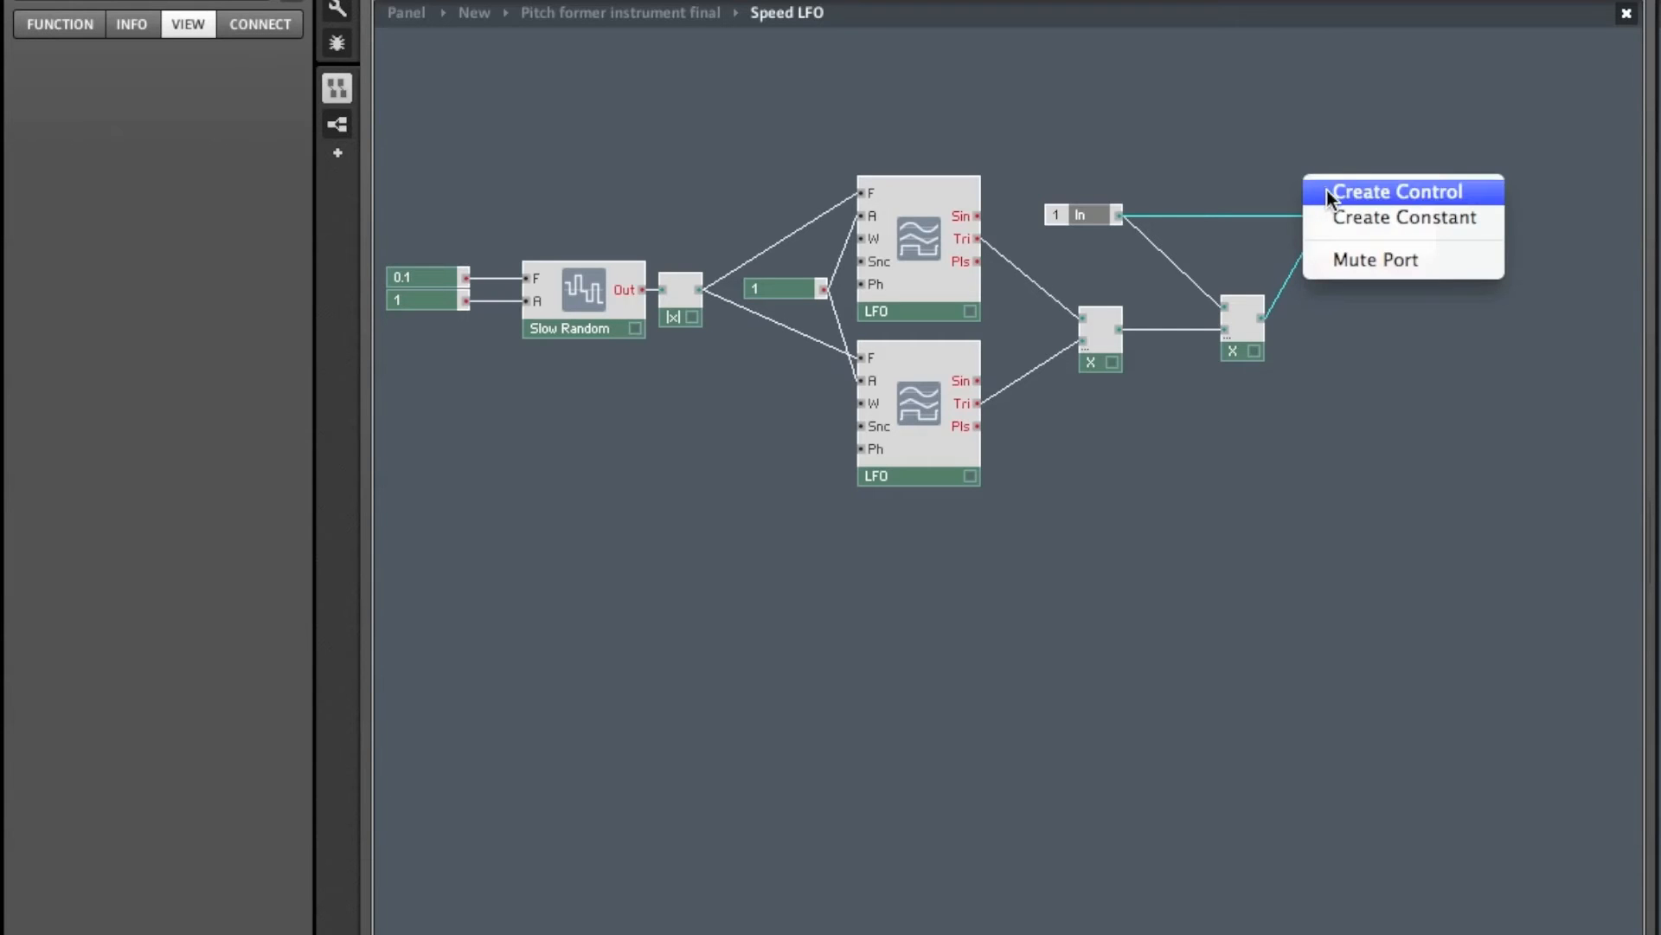
left_click(1328, 191)
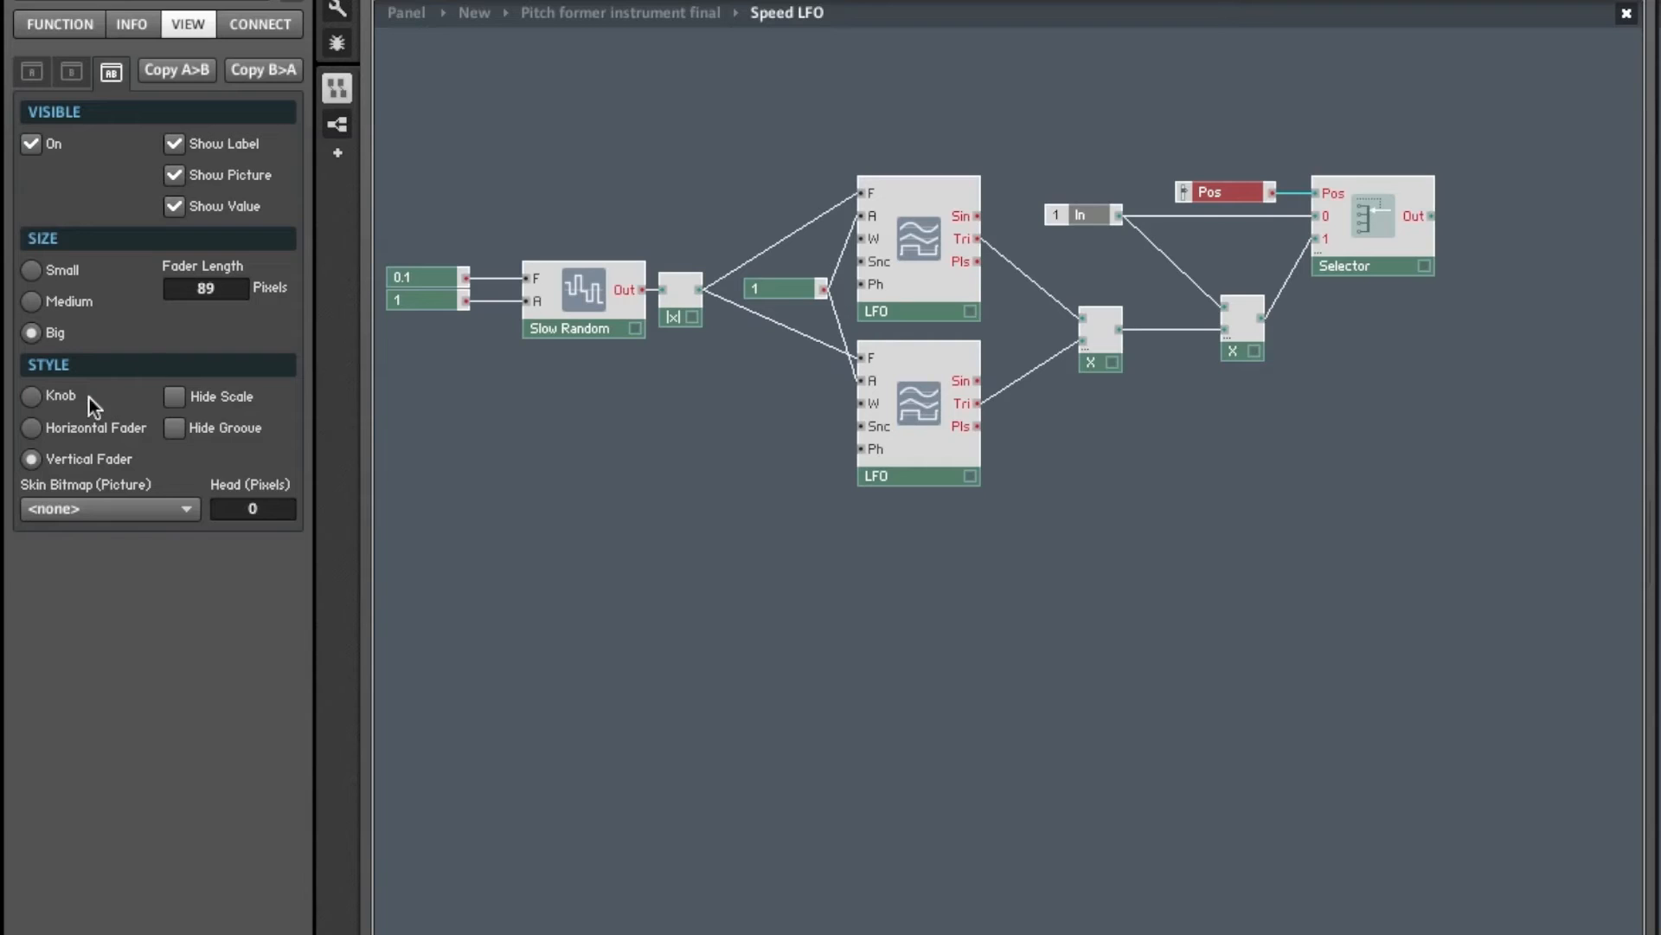
left_click(38, 398)
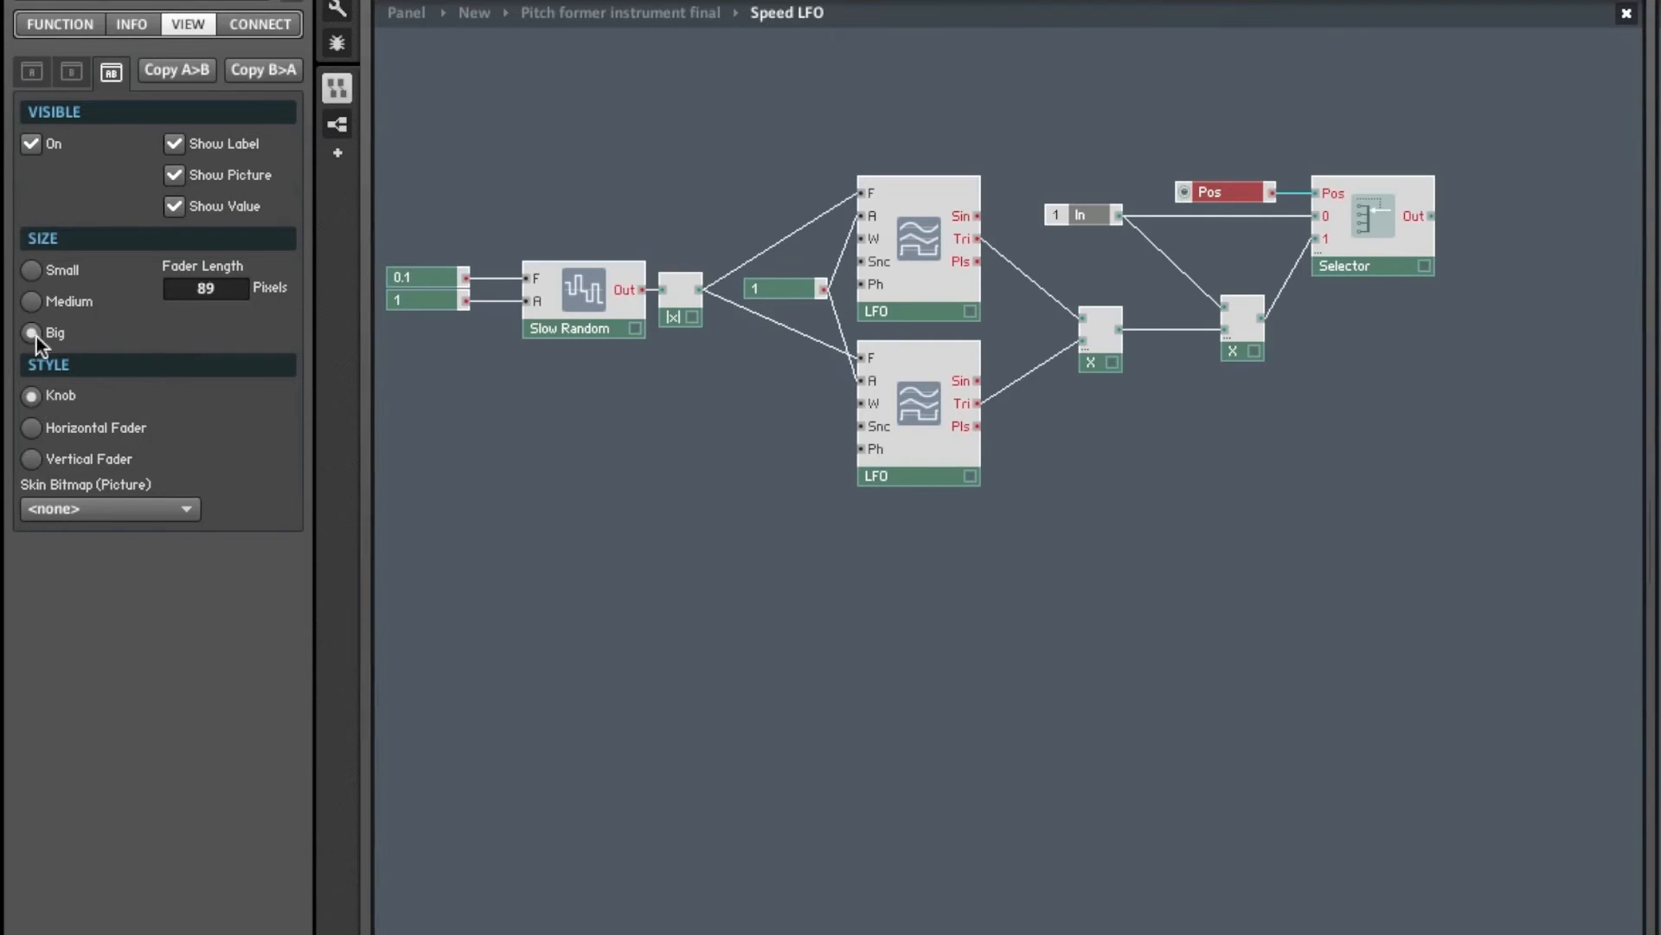
left_click(61, 32)
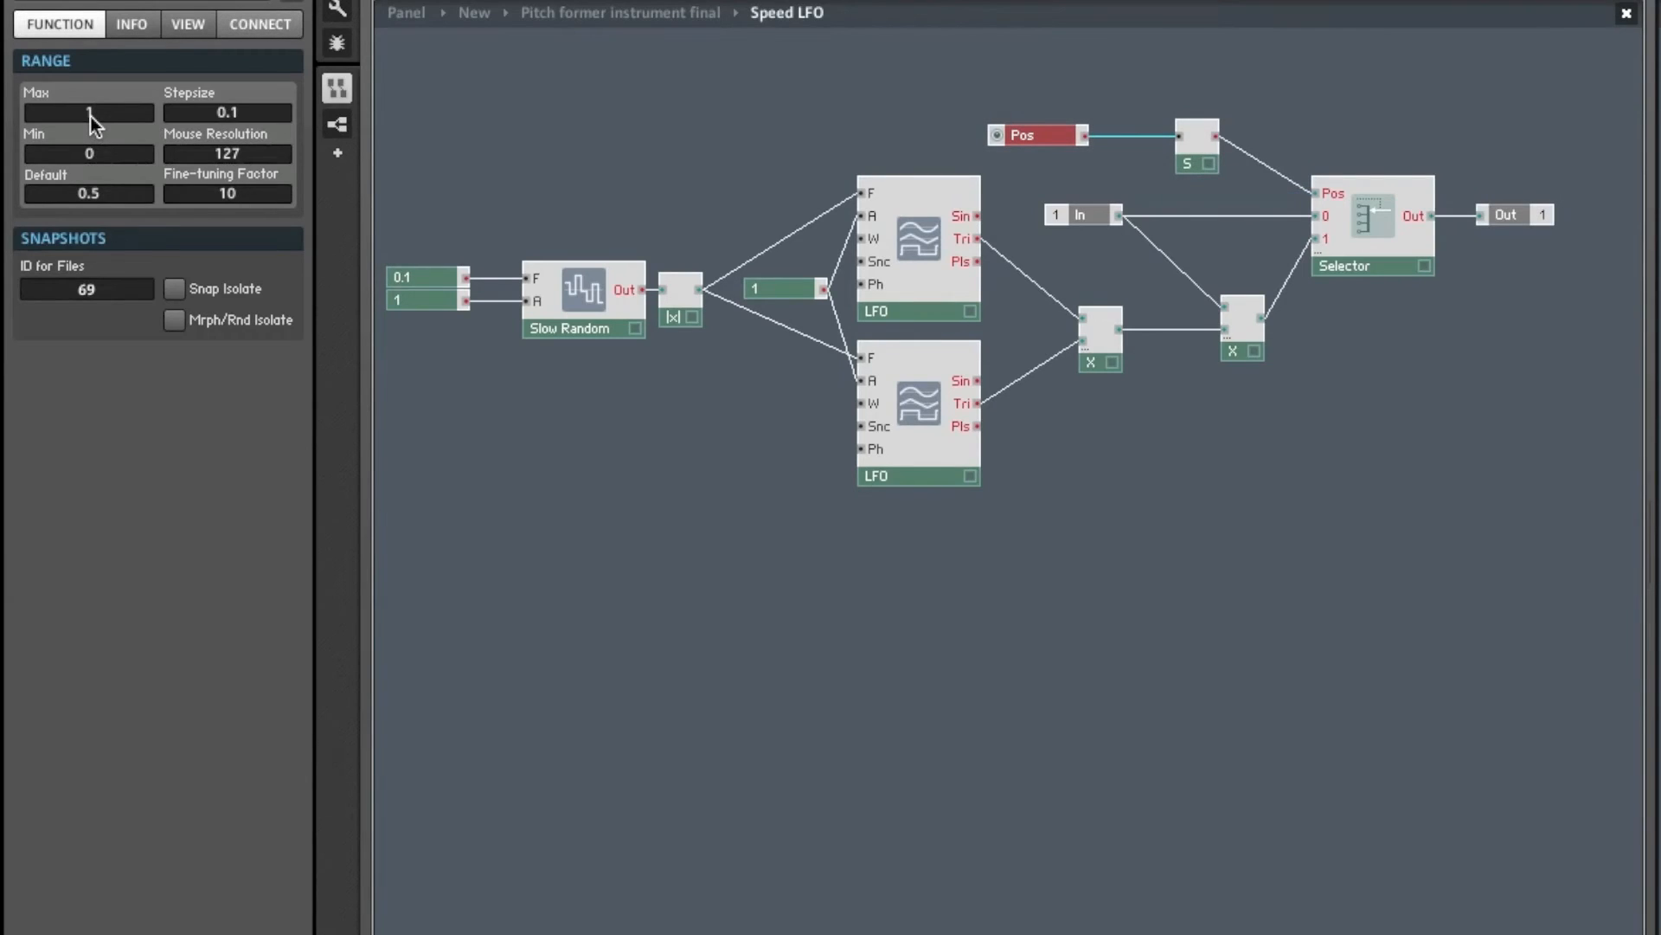
left_click(91, 115)
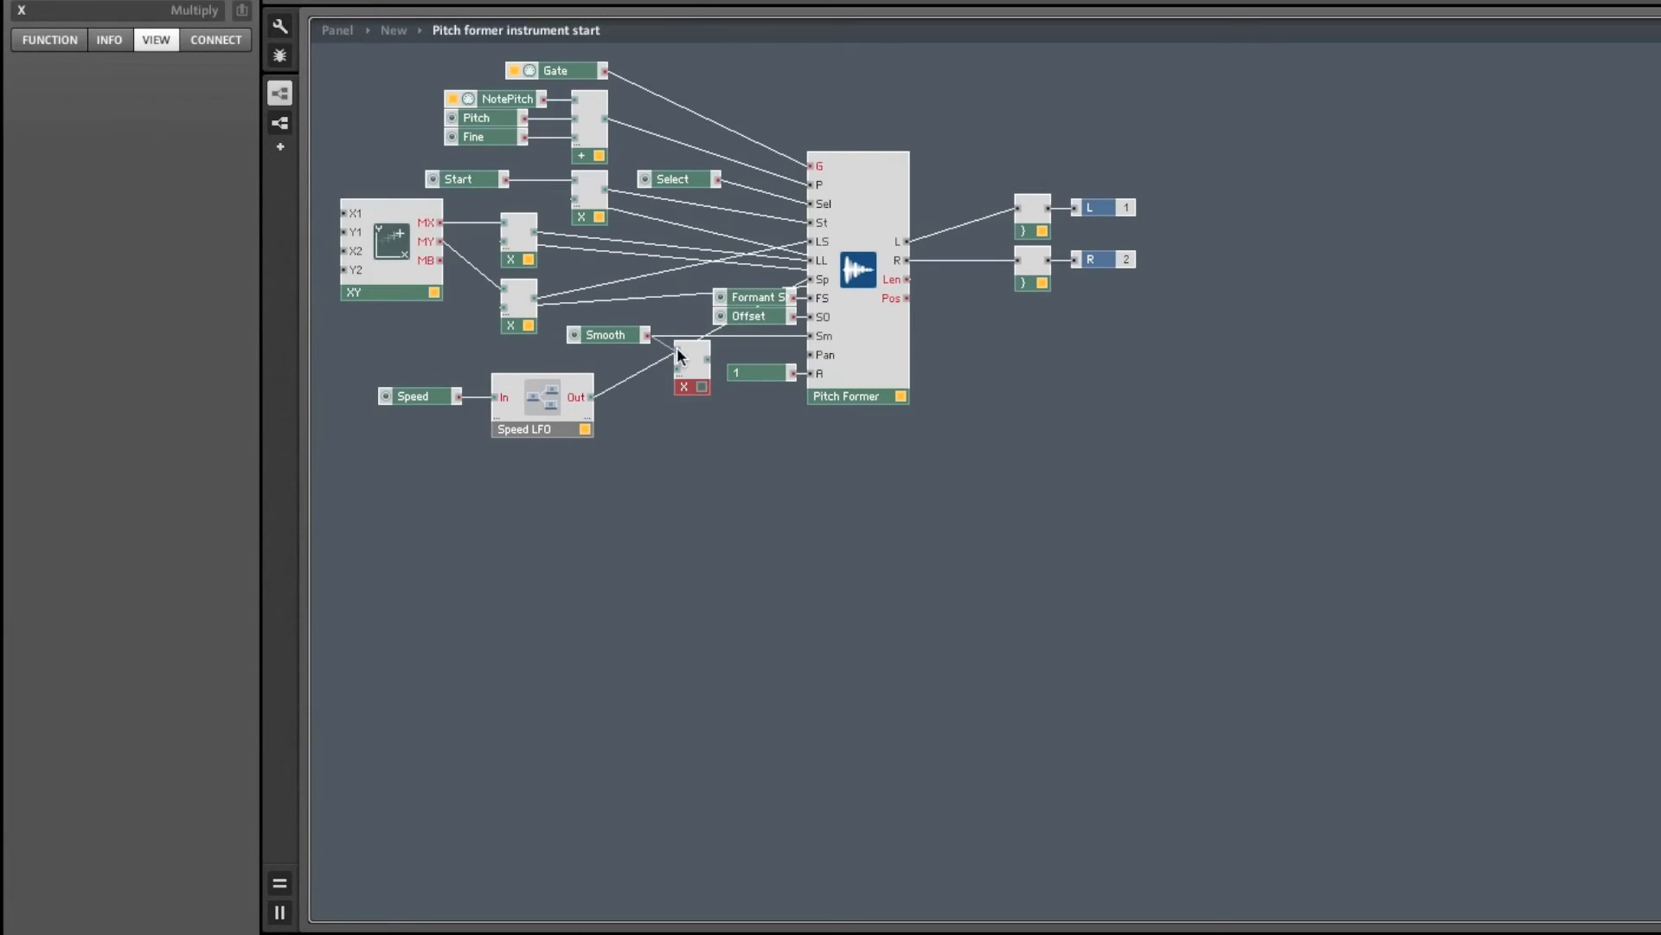
Route Smooth through the Multiply module to the Pitch Former's Sm input, and connect Gate to the ADSR macro's G input.
left_click_drag(648, 335, 813, 338)
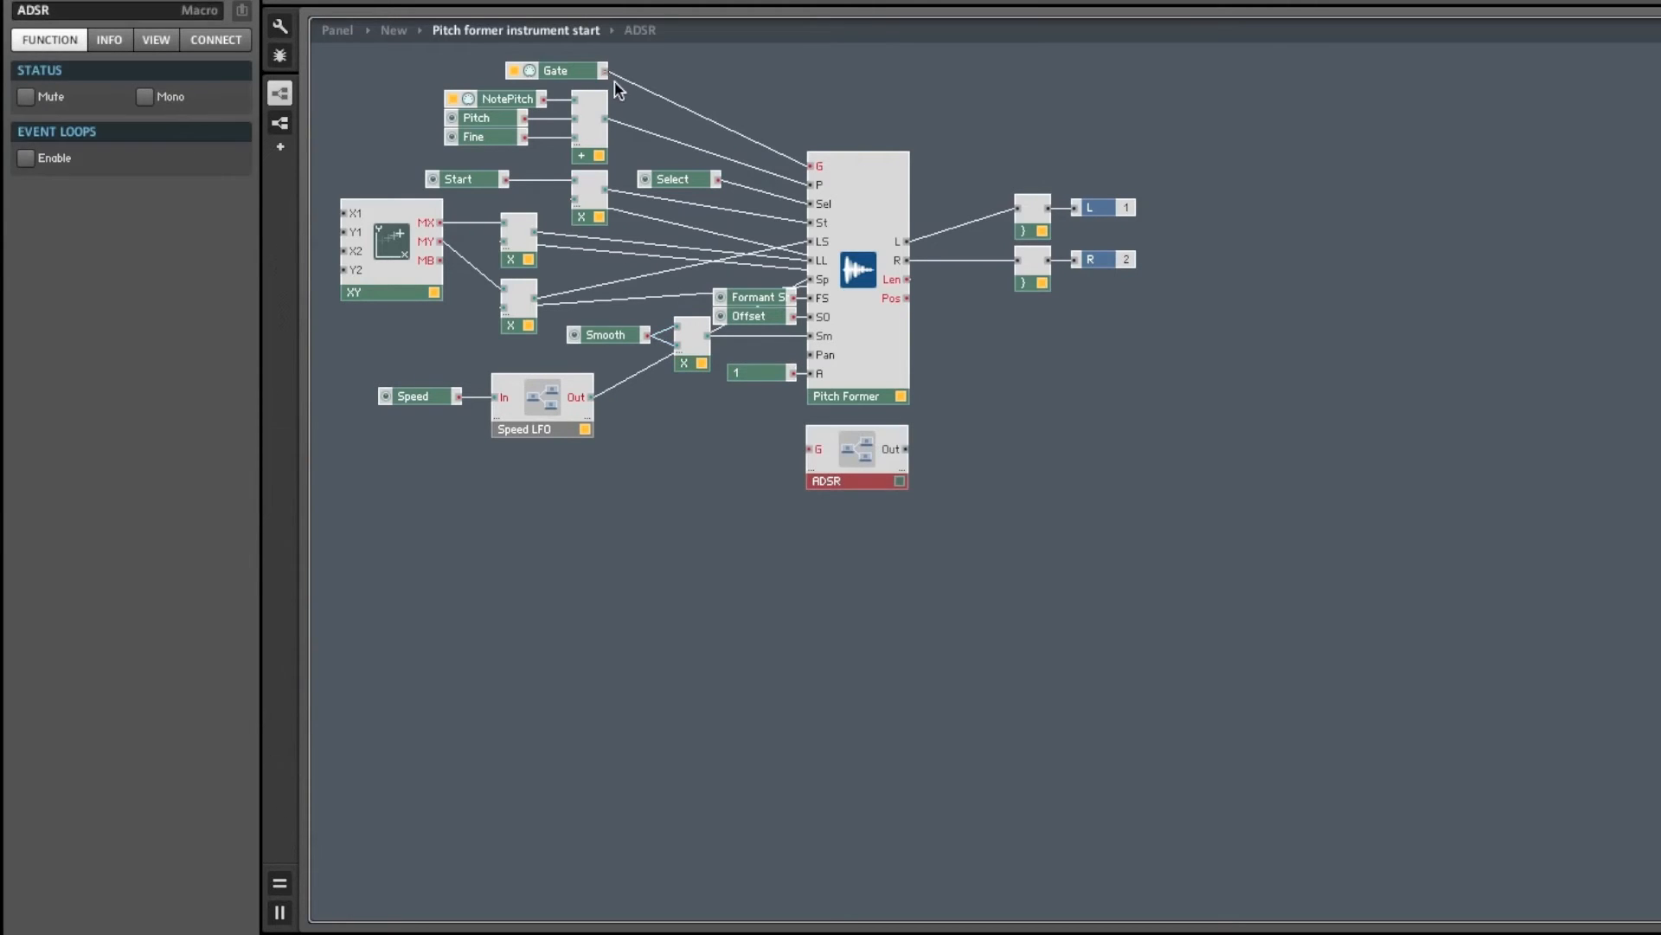
left_click_drag(719, 257, 813, 448)
Remove the wires from the Pitch Former's L and R outputs, place Multiply modules there, and connect the ADSR output to them.
left_click(975, 260)
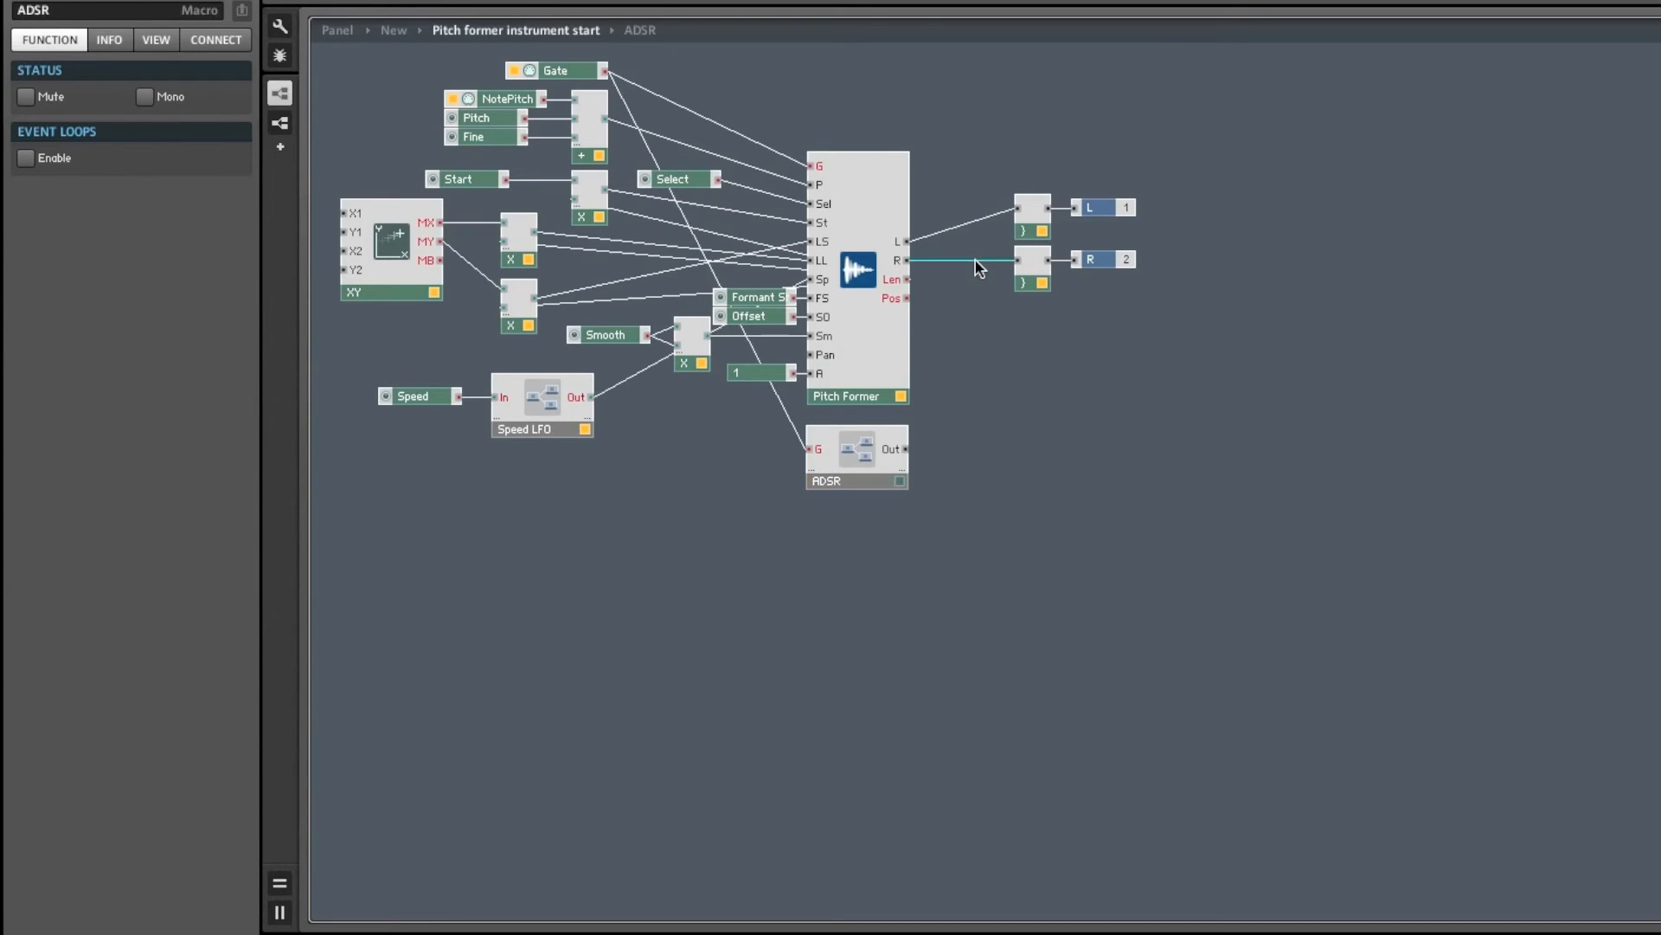
key("Delete")
key("Delete")
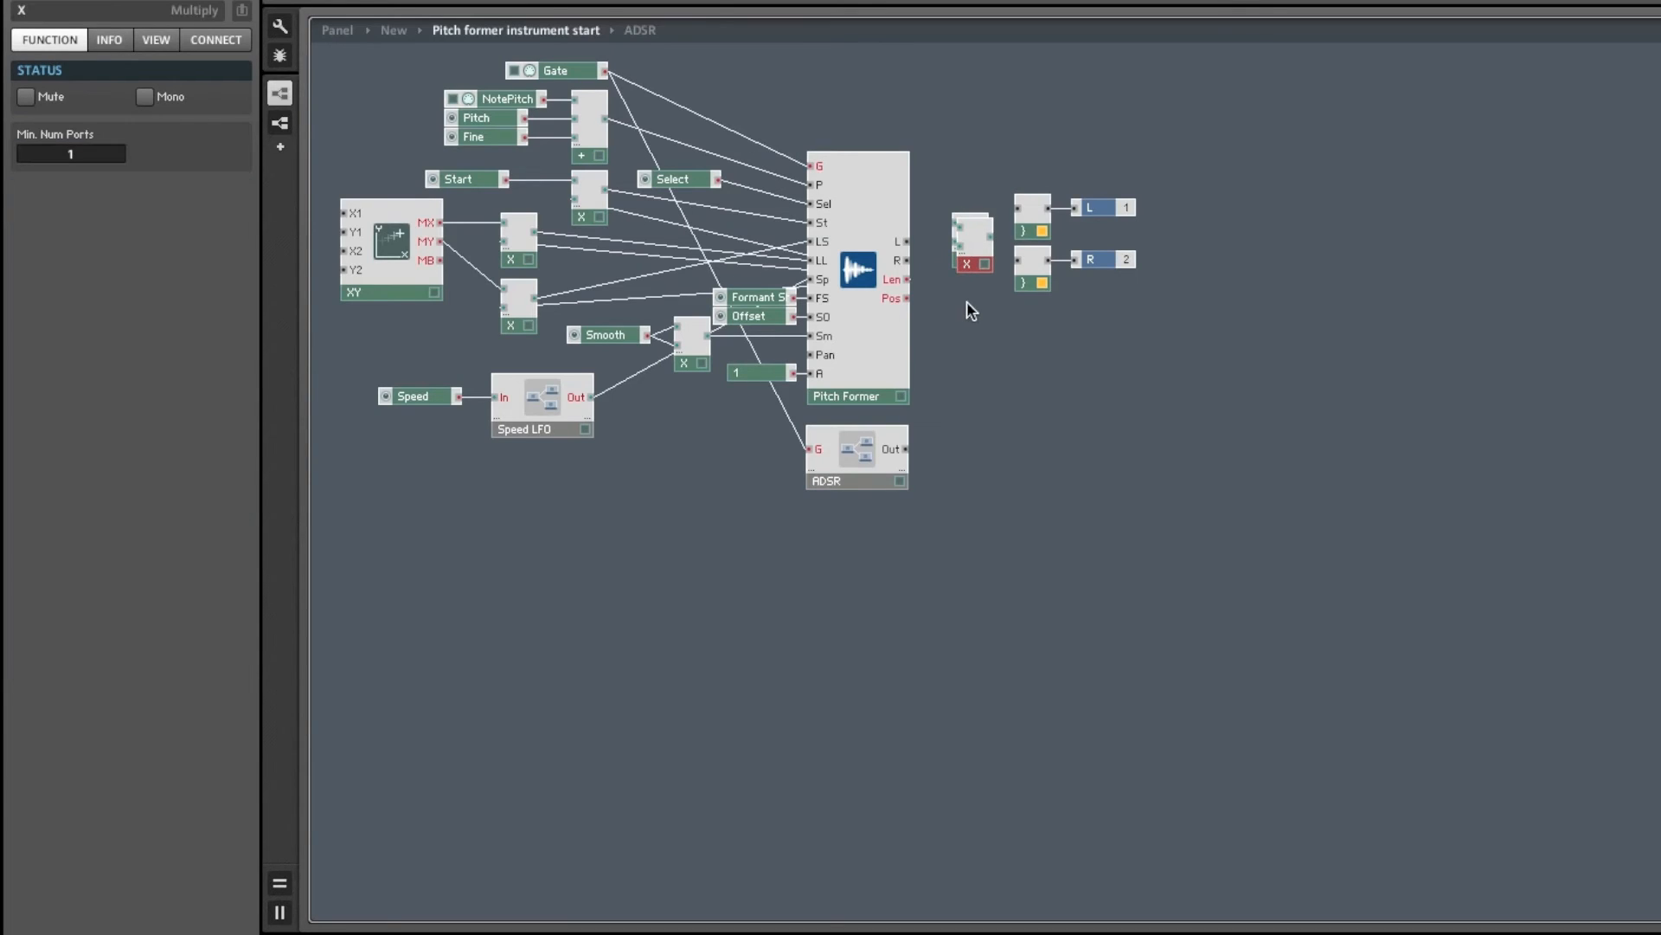
left_click_drag(967, 299, 967, 304)
left_click_drag(905, 449, 956, 223)
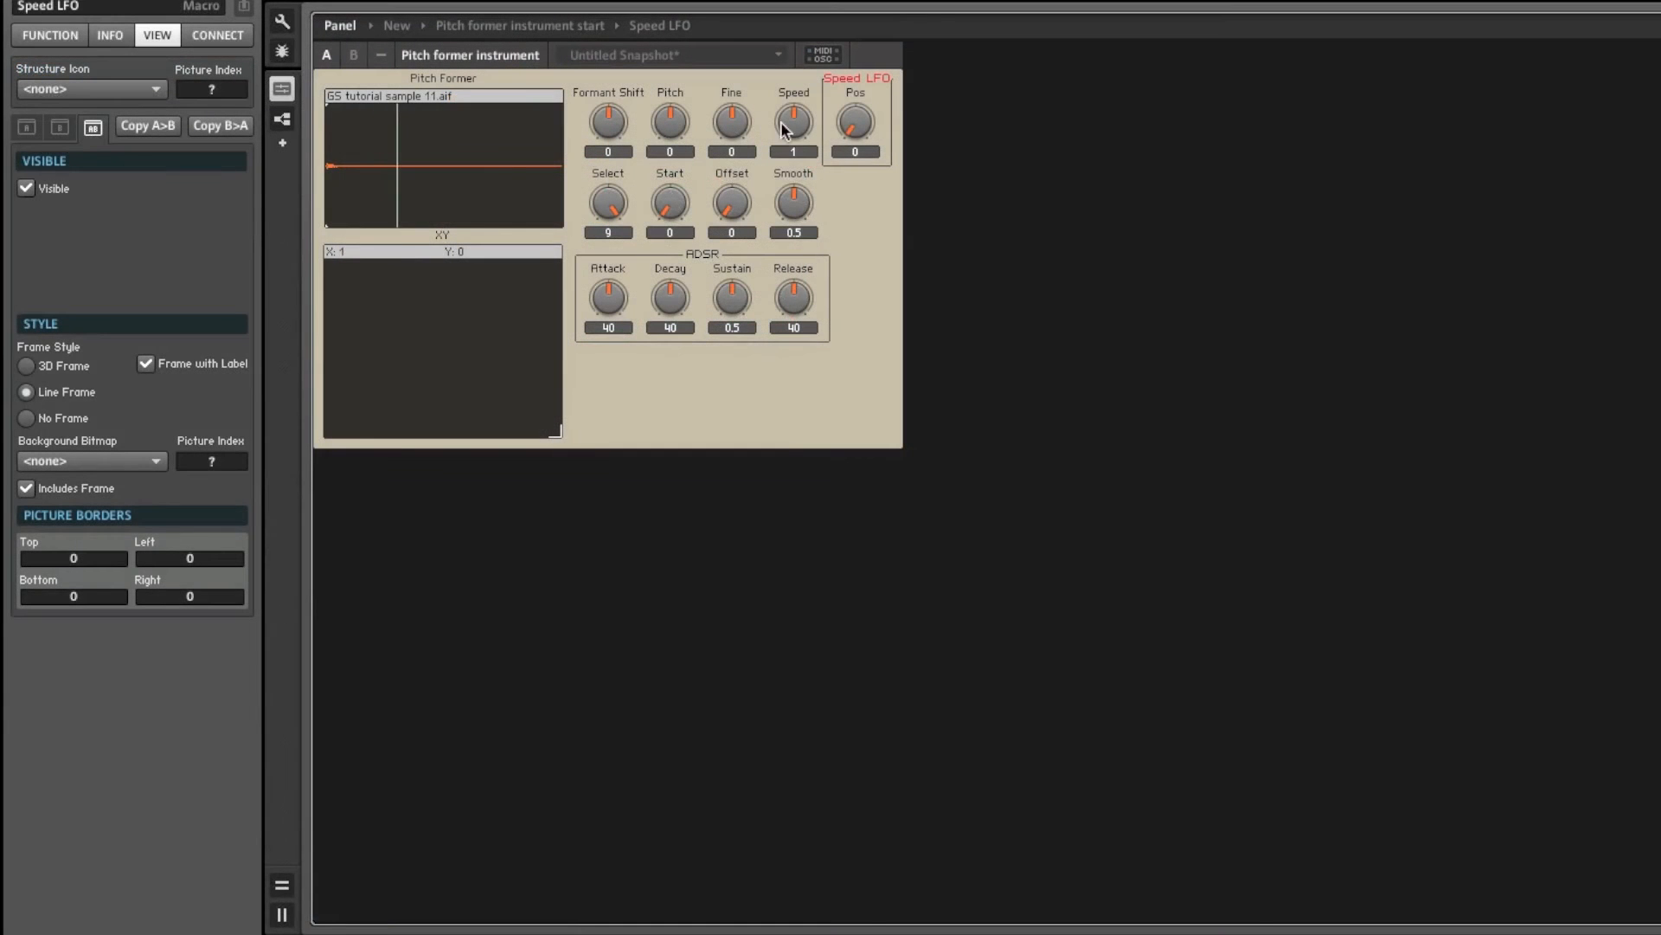
Test the Speed LFO by raising Speed to 2 and sweeping Pos up to 1 and back to 0.
left_click_drag(783, 128, 798, 54)
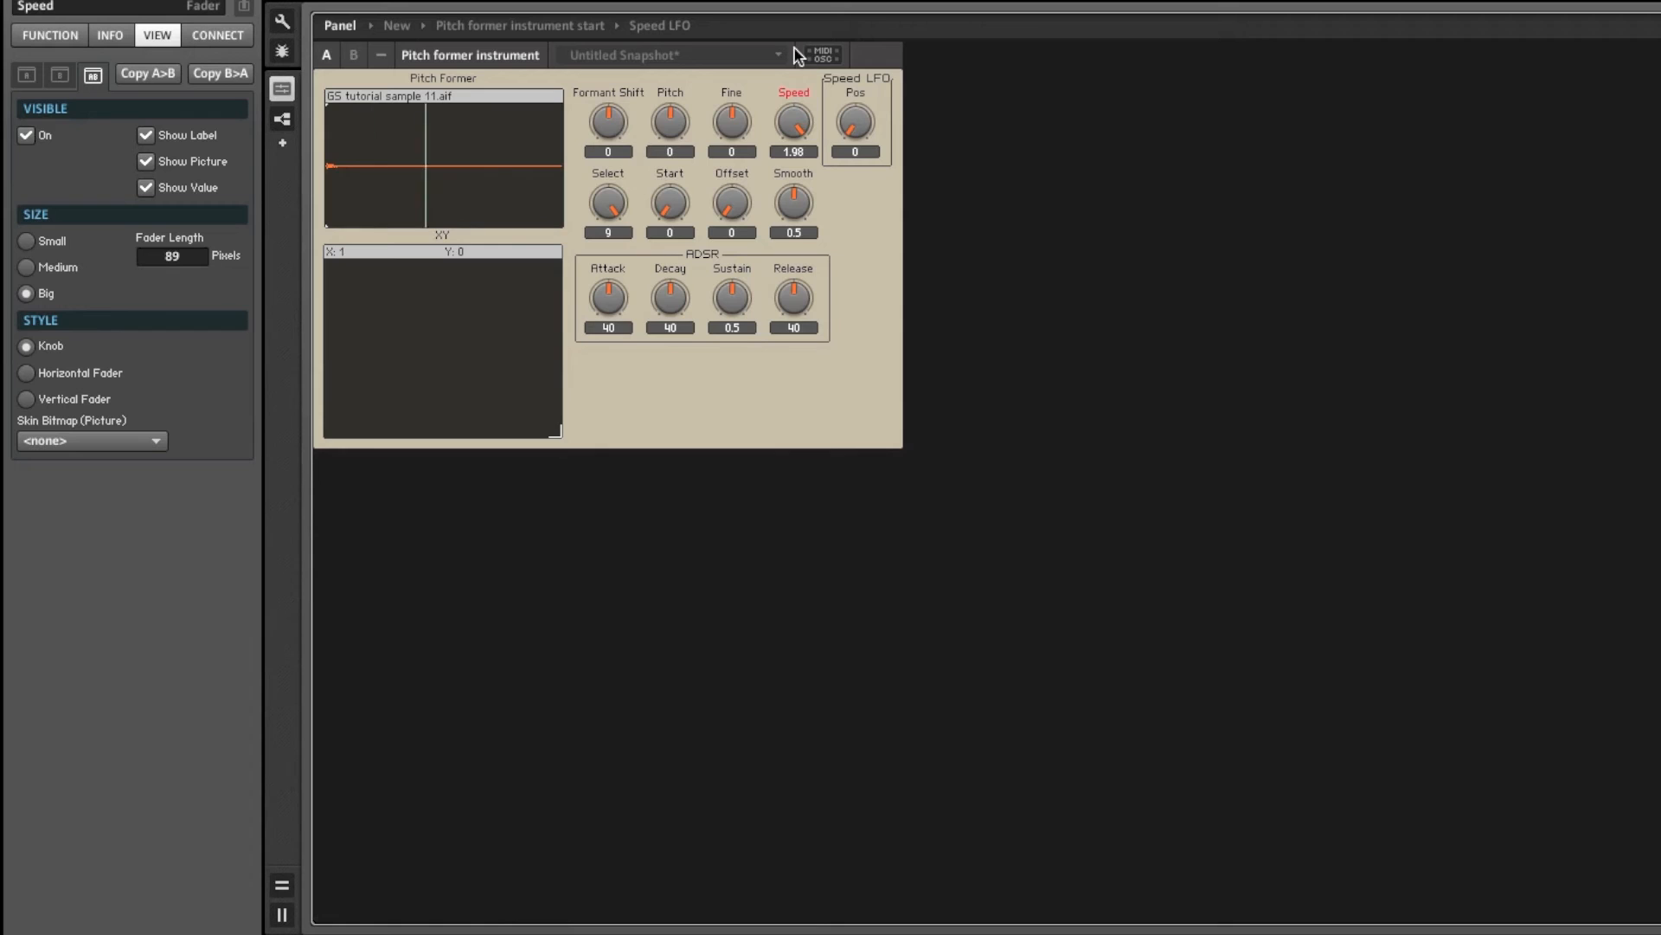
left_click_drag(854, 117, 844, 0)
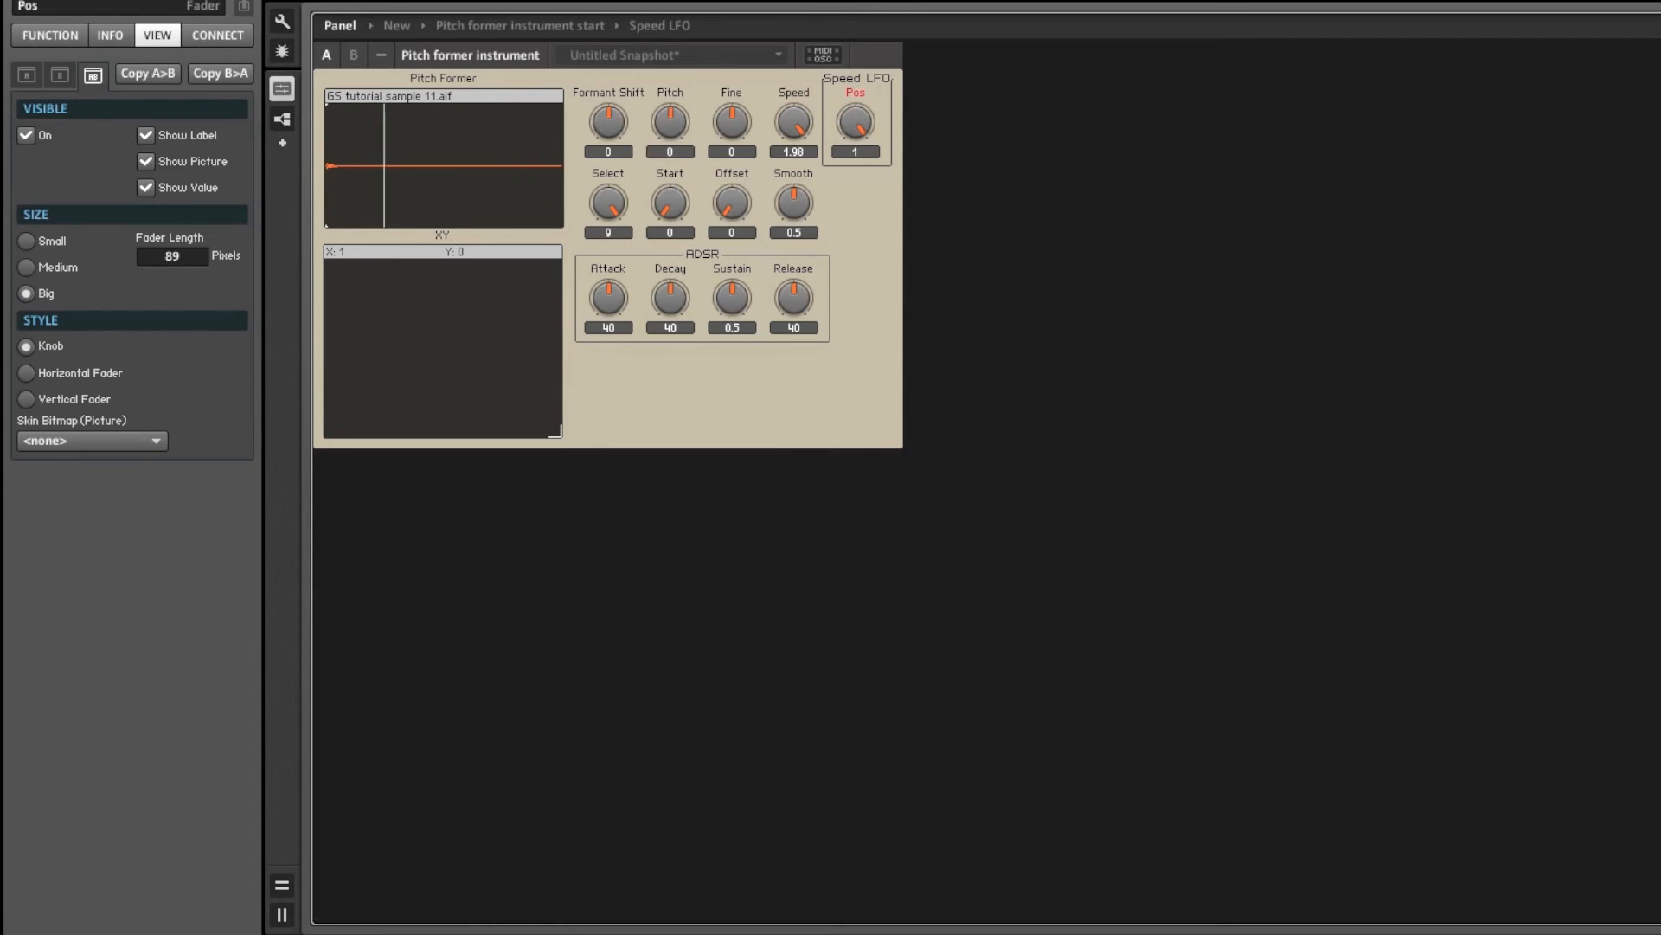
left_click_drag(844, 0, 800, 247)
left_click_drag(846, 132, 850, 90)
left_click_drag(848, 88, 865, 183)
left_click_drag(787, 118, 779, 30)
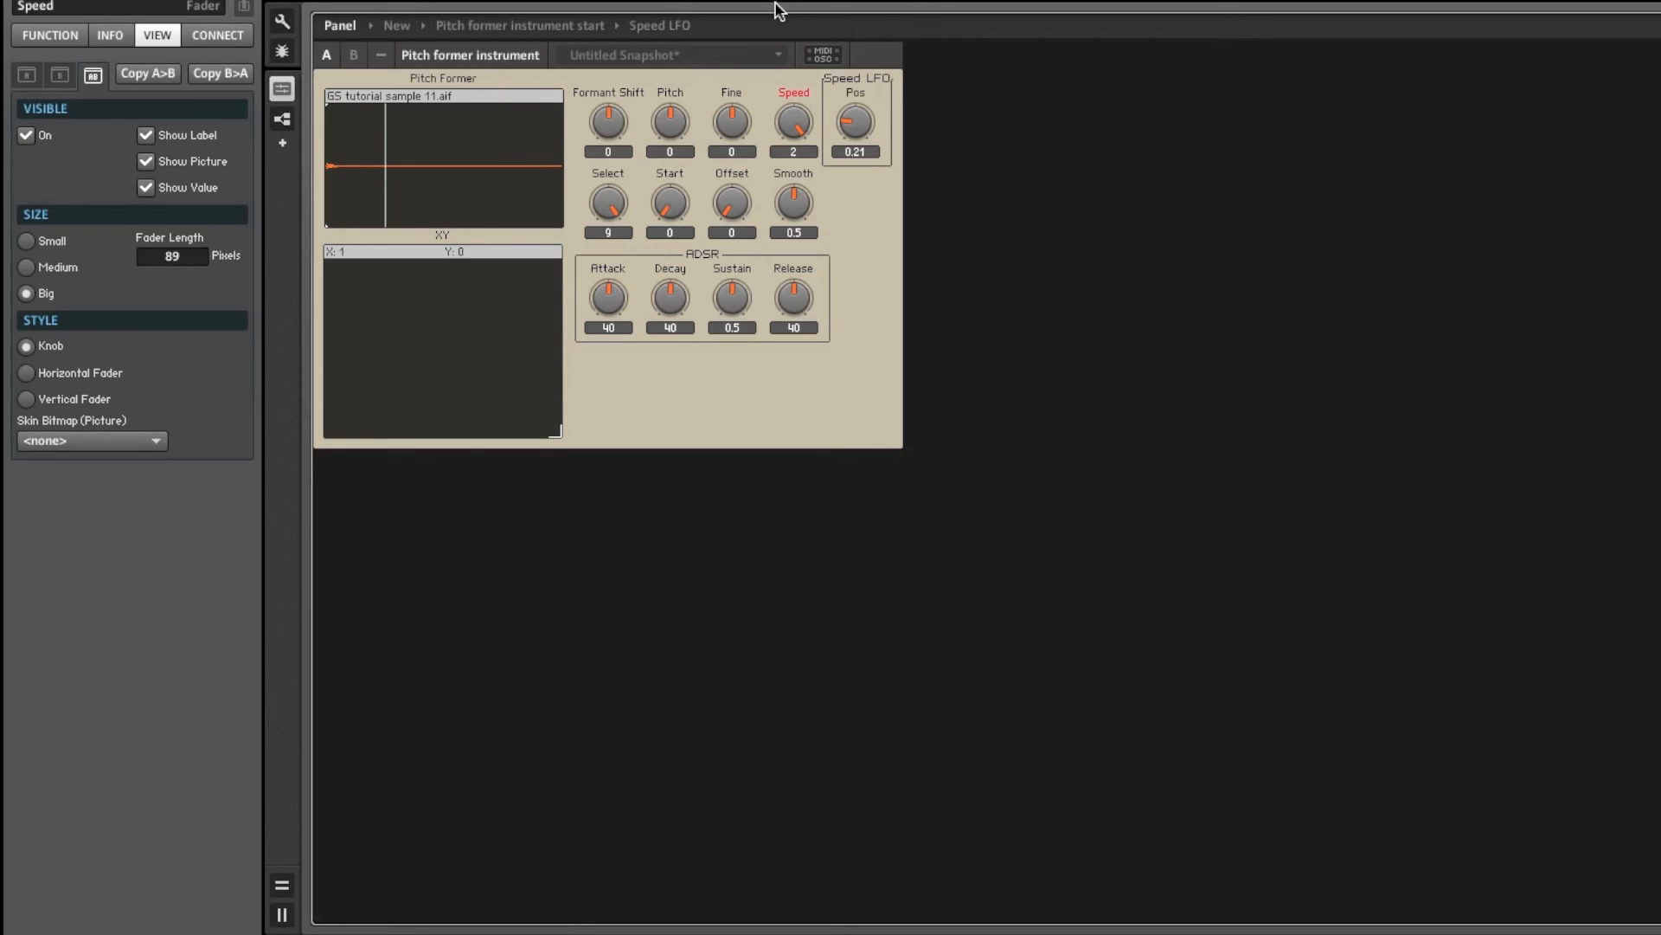
left_click_drag(856, 123, 859, 104)
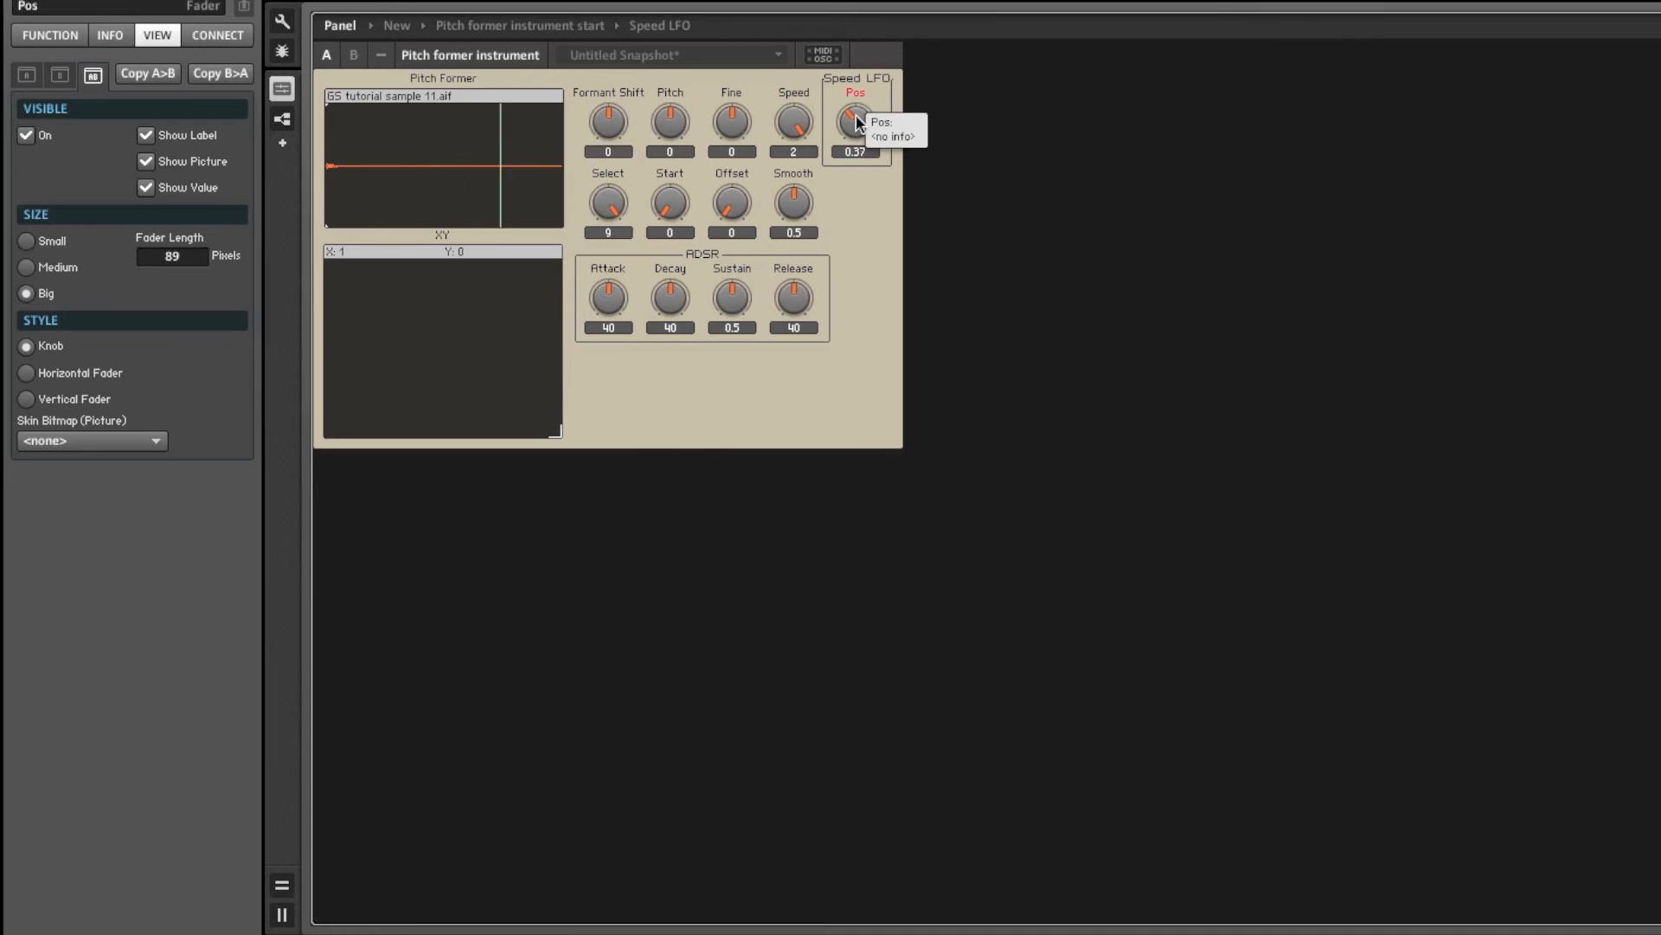
left_click_drag(857, 124, 850, 178)
Lower the Speed knob to 0.34.
left_click_drag(793, 121, 792, 207)
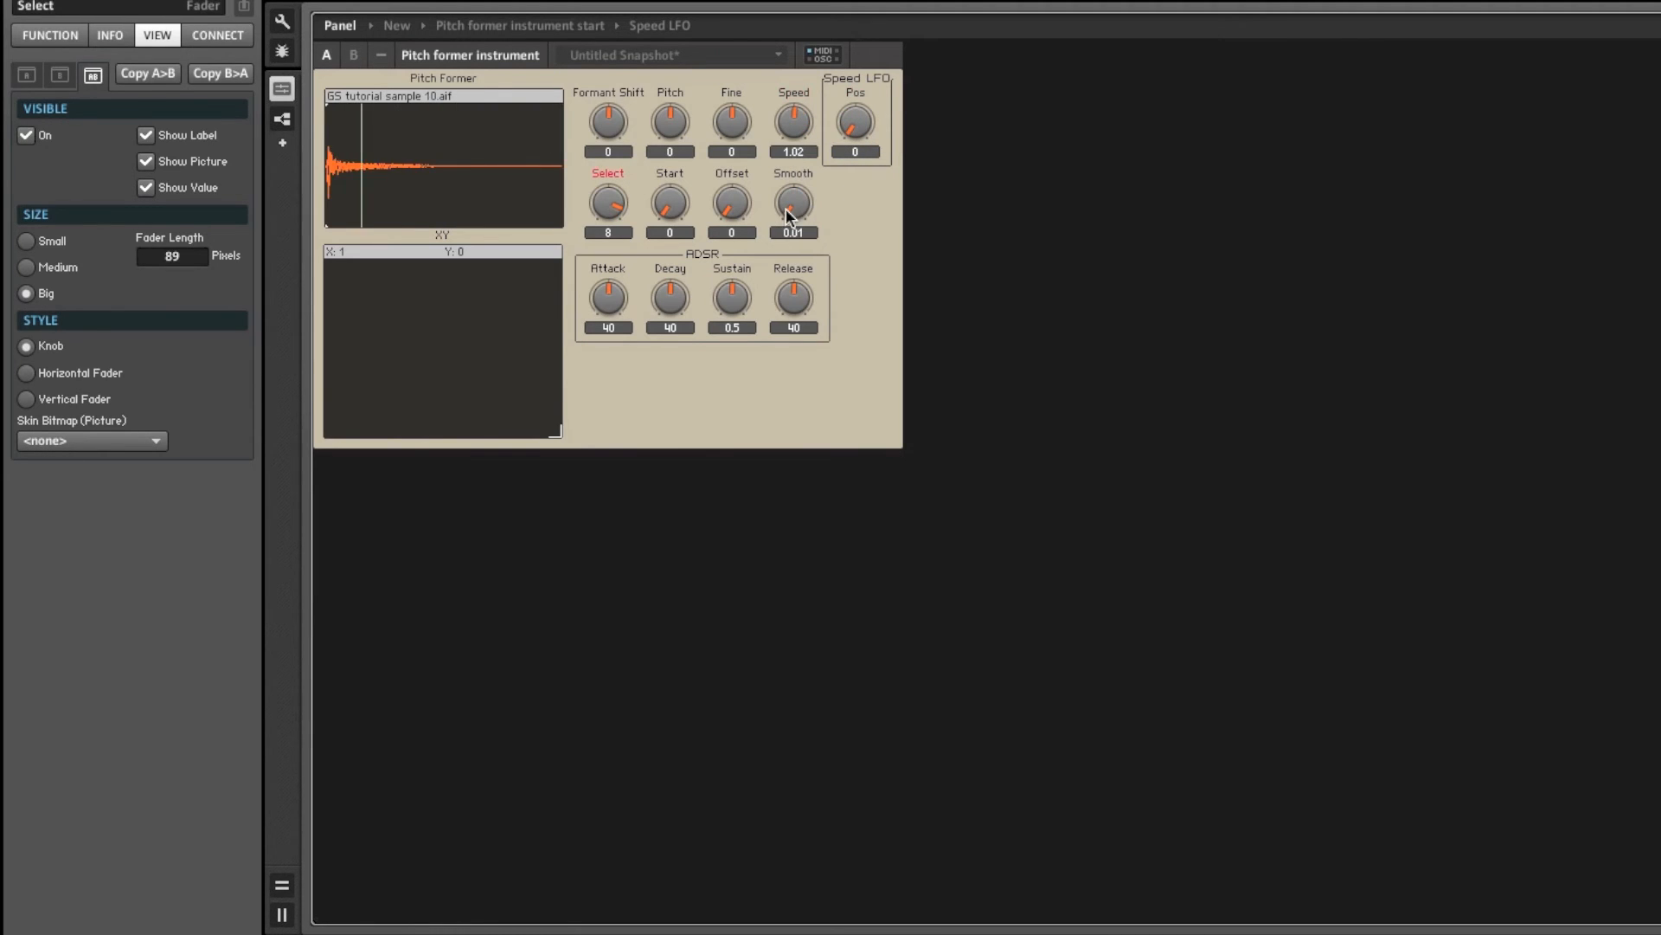
mouse_move(775, 132)
left_mouse_down()
mouse_move(772, 43)
mouse_move(805, 204)
mouse_move(792, 123)
left_mouse_up()
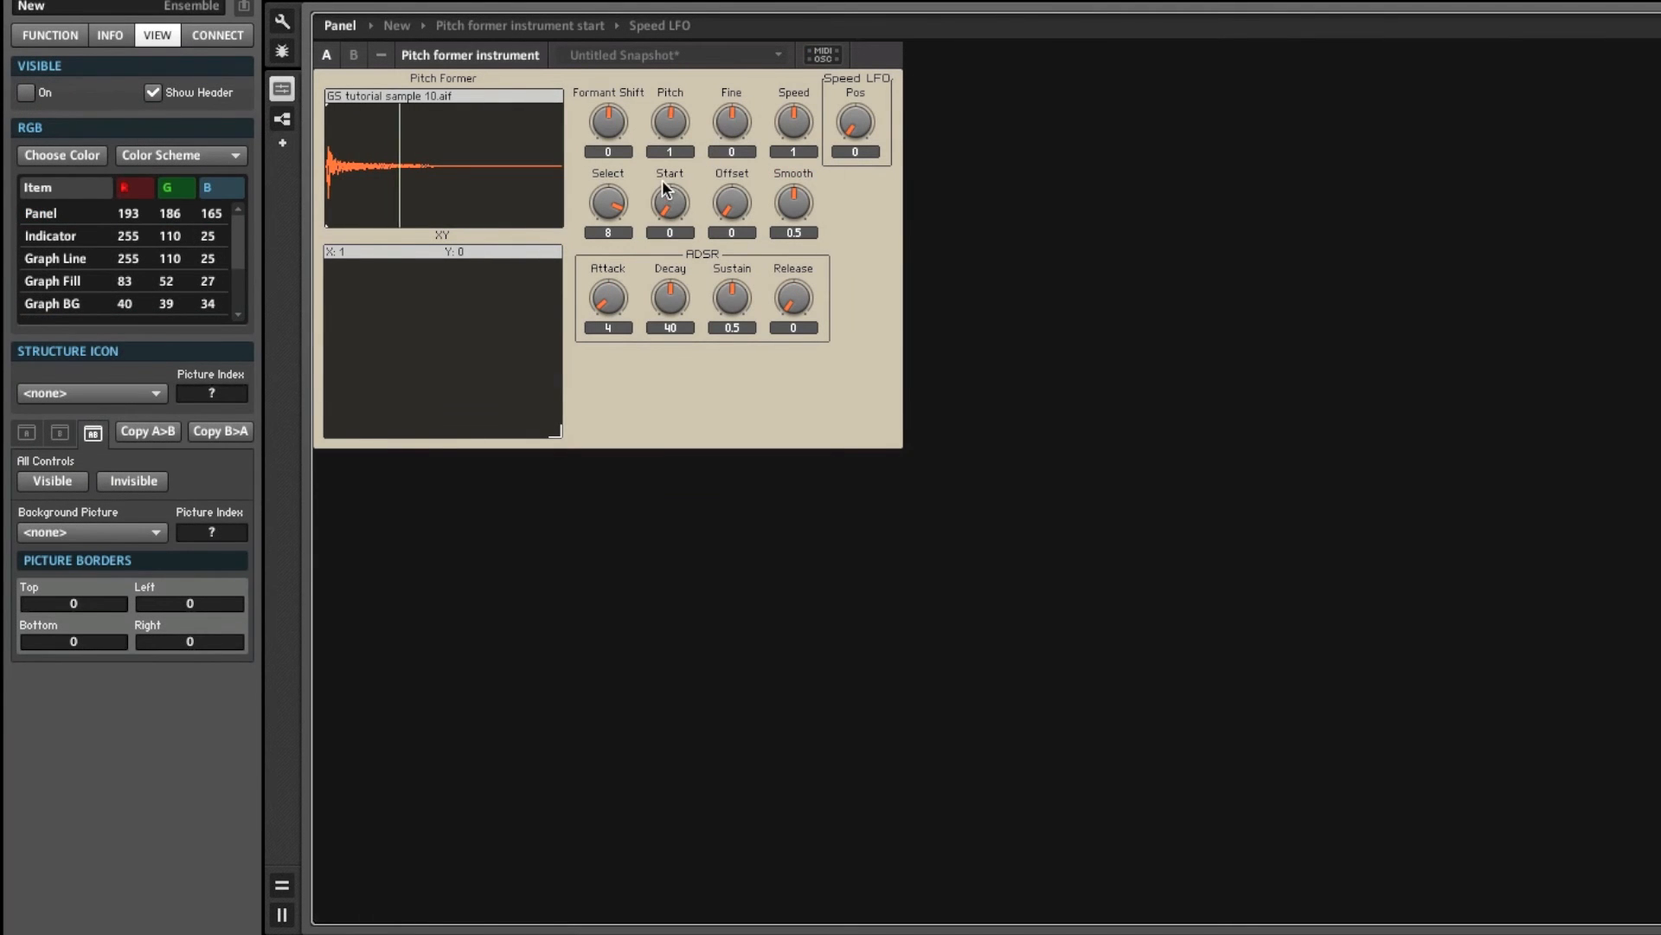
left_click_drag(798, 124, 792, 175)
Set the ADSR Attack to 62 and Release to 64.
left_click_drag(608, 305, 597, 204)
left_click_drag(796, 304, 787, 205)
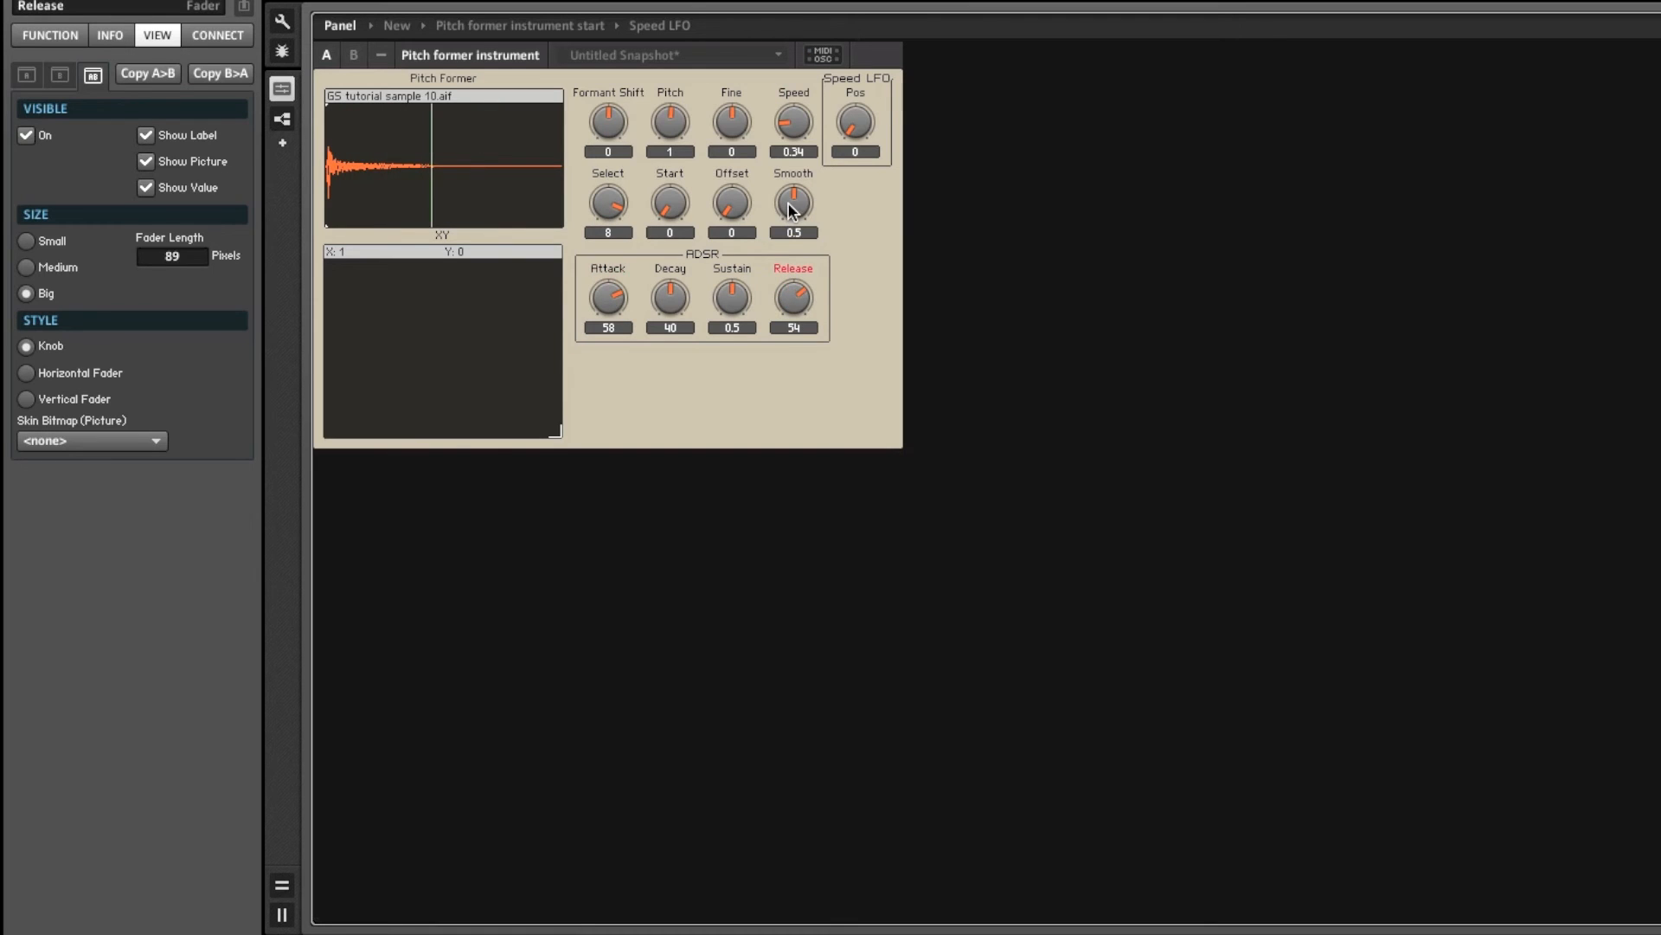
left_click_drag(612, 304, 613, 297)
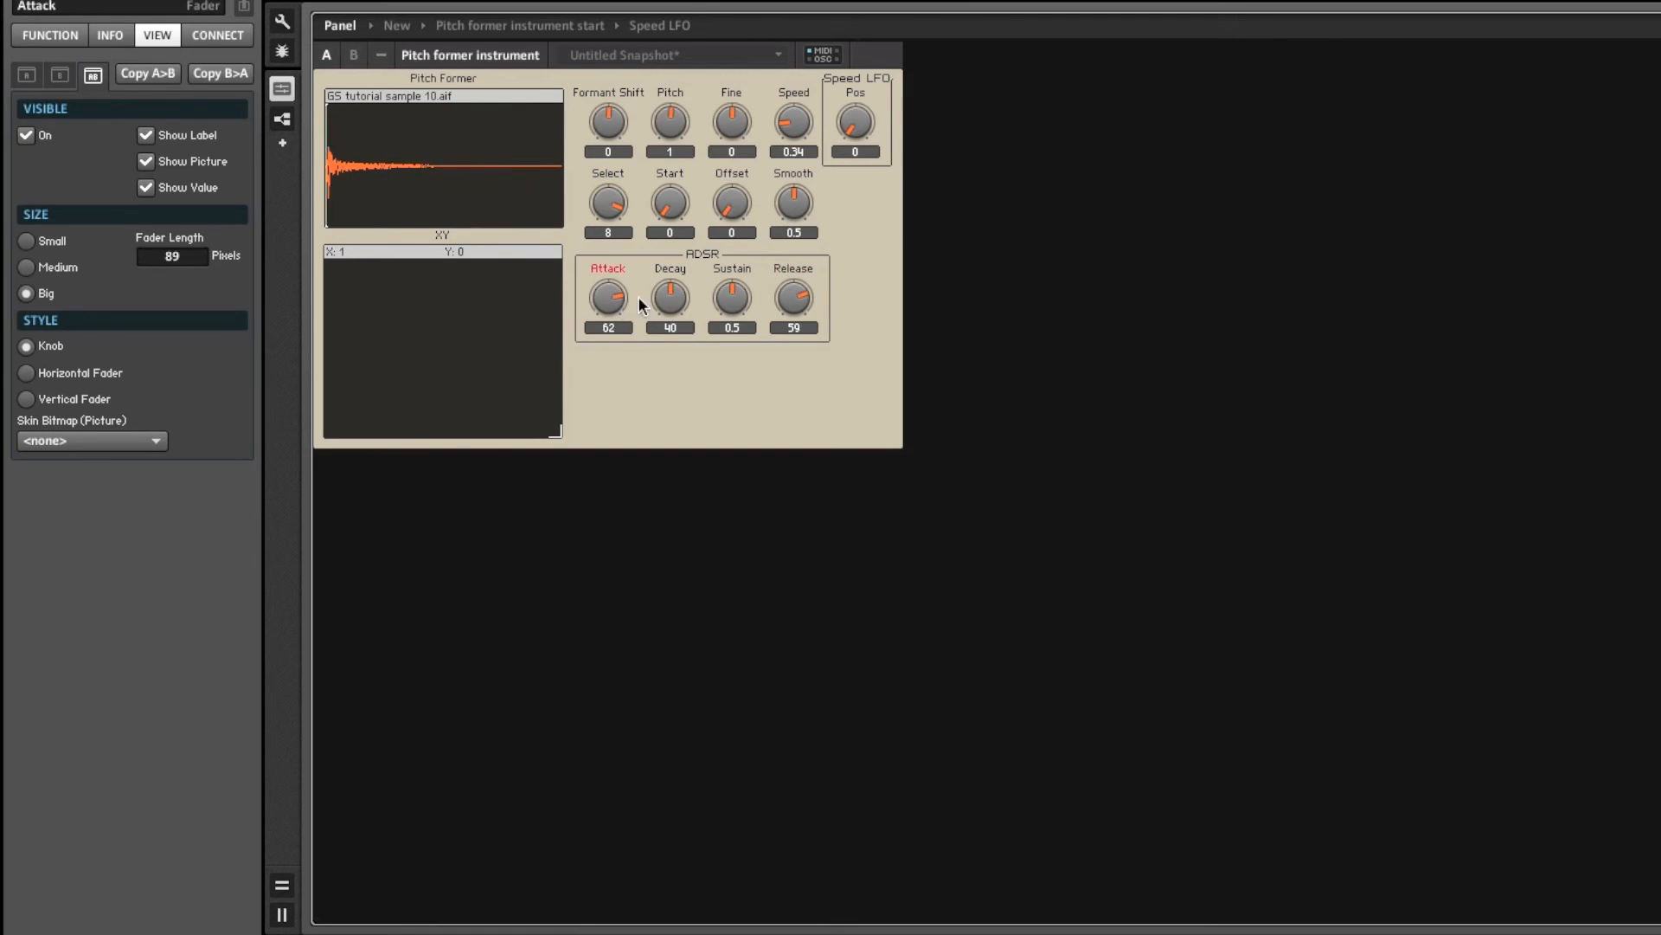
left_click_drag(790, 305, 788, 302)
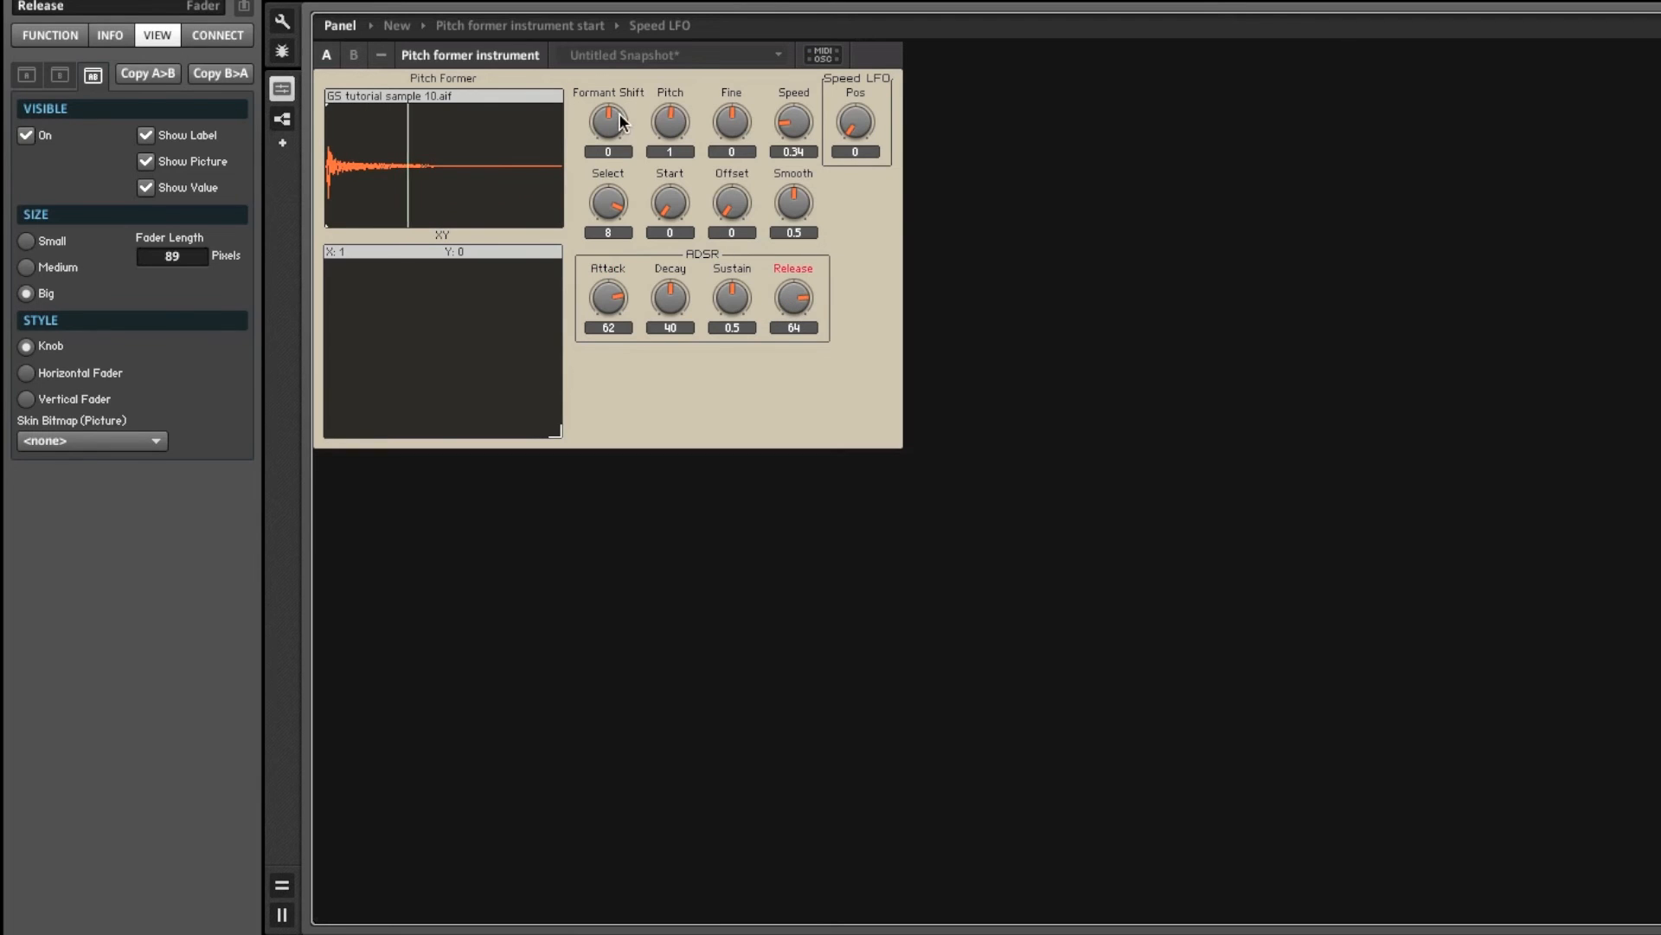
Set Formant Shift to 15 and Smooth to 1, and readjust the Speed knob.
mouse_move(611, 124)
left_mouse_down()
mouse_move(615, 96)
mouse_move(611, 118)
left_mouse_up()
left_click_drag(794, 206, 777, 145)
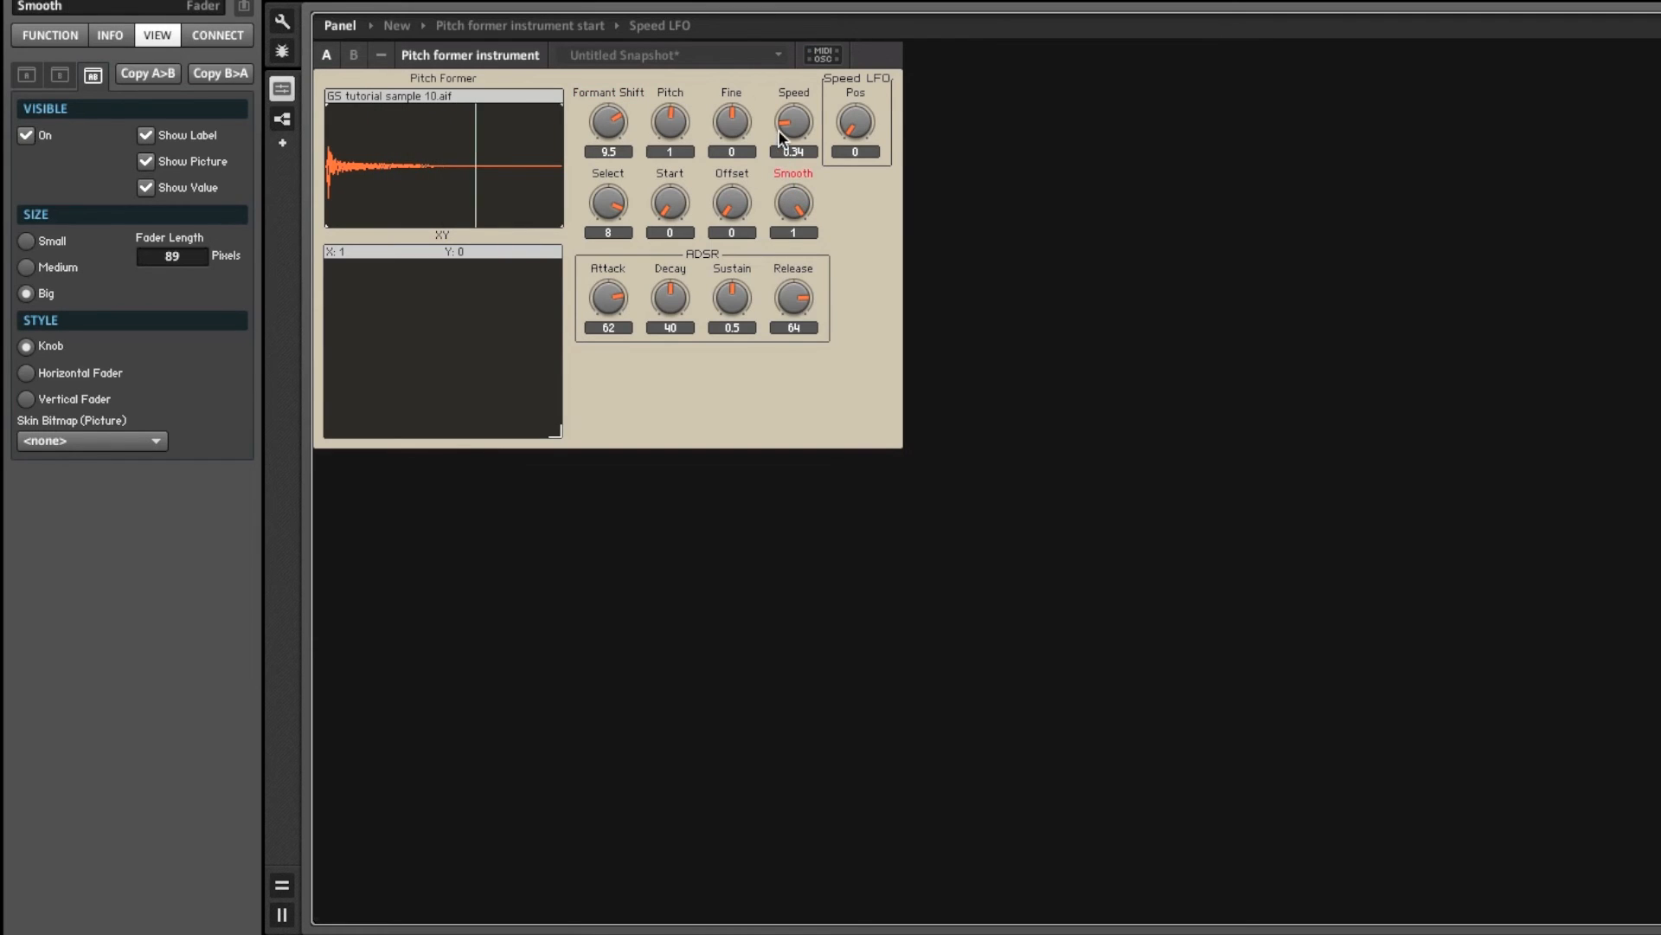
left_click_drag(618, 131, 616, 121)
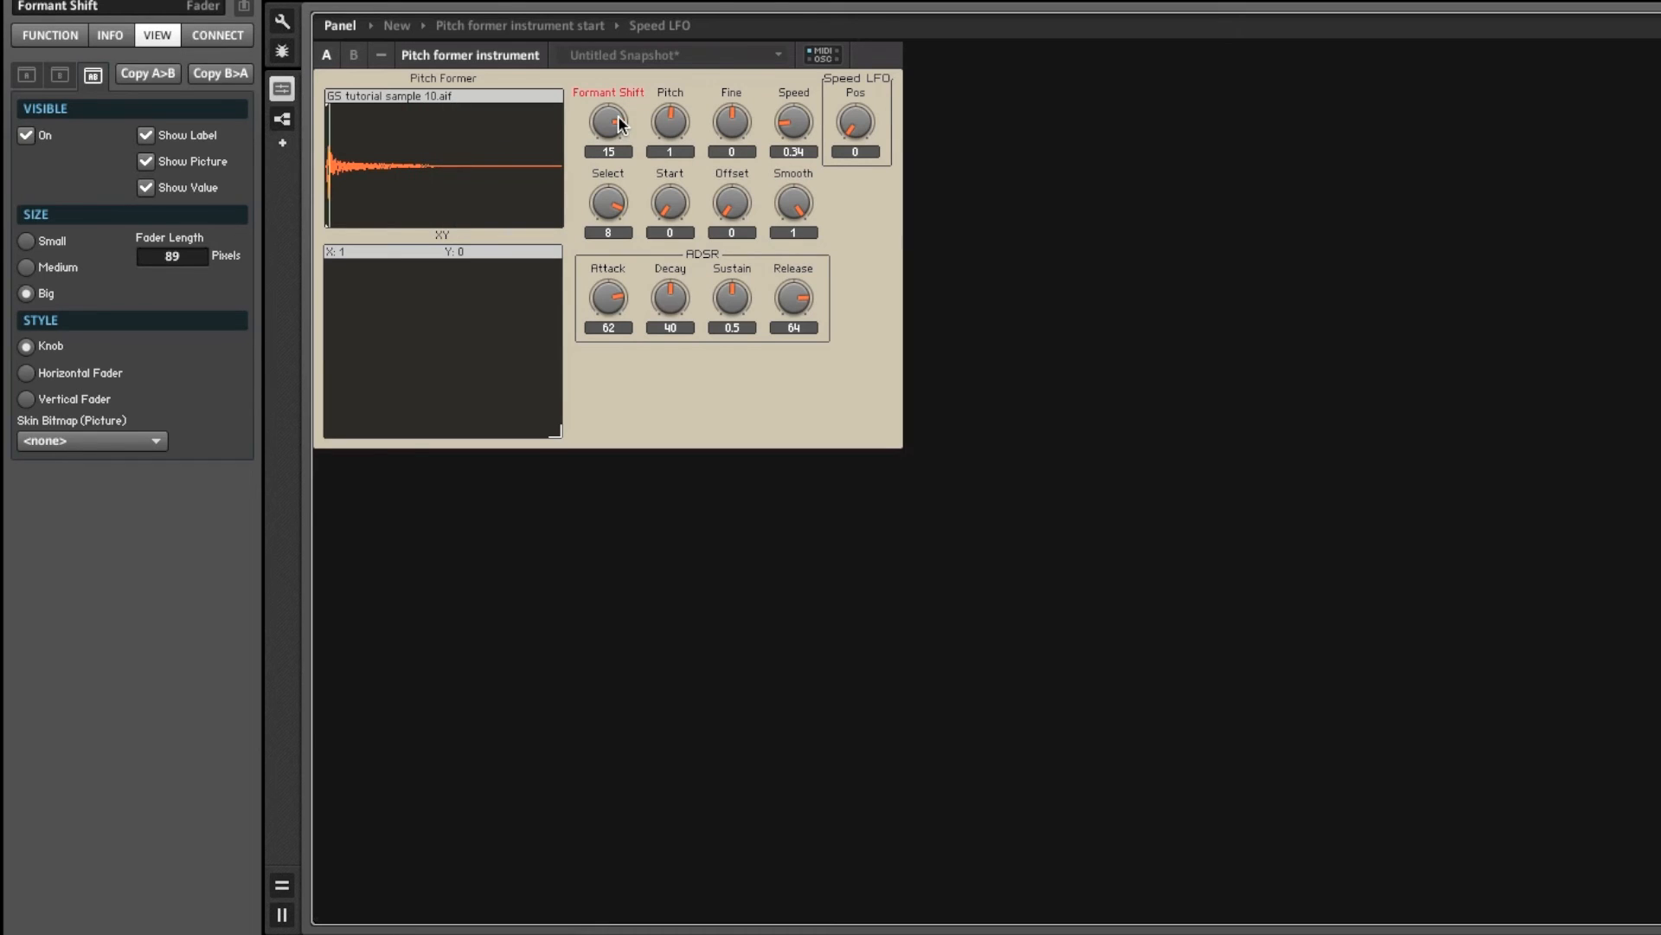
left_click_drag(787, 121, 786, 128)
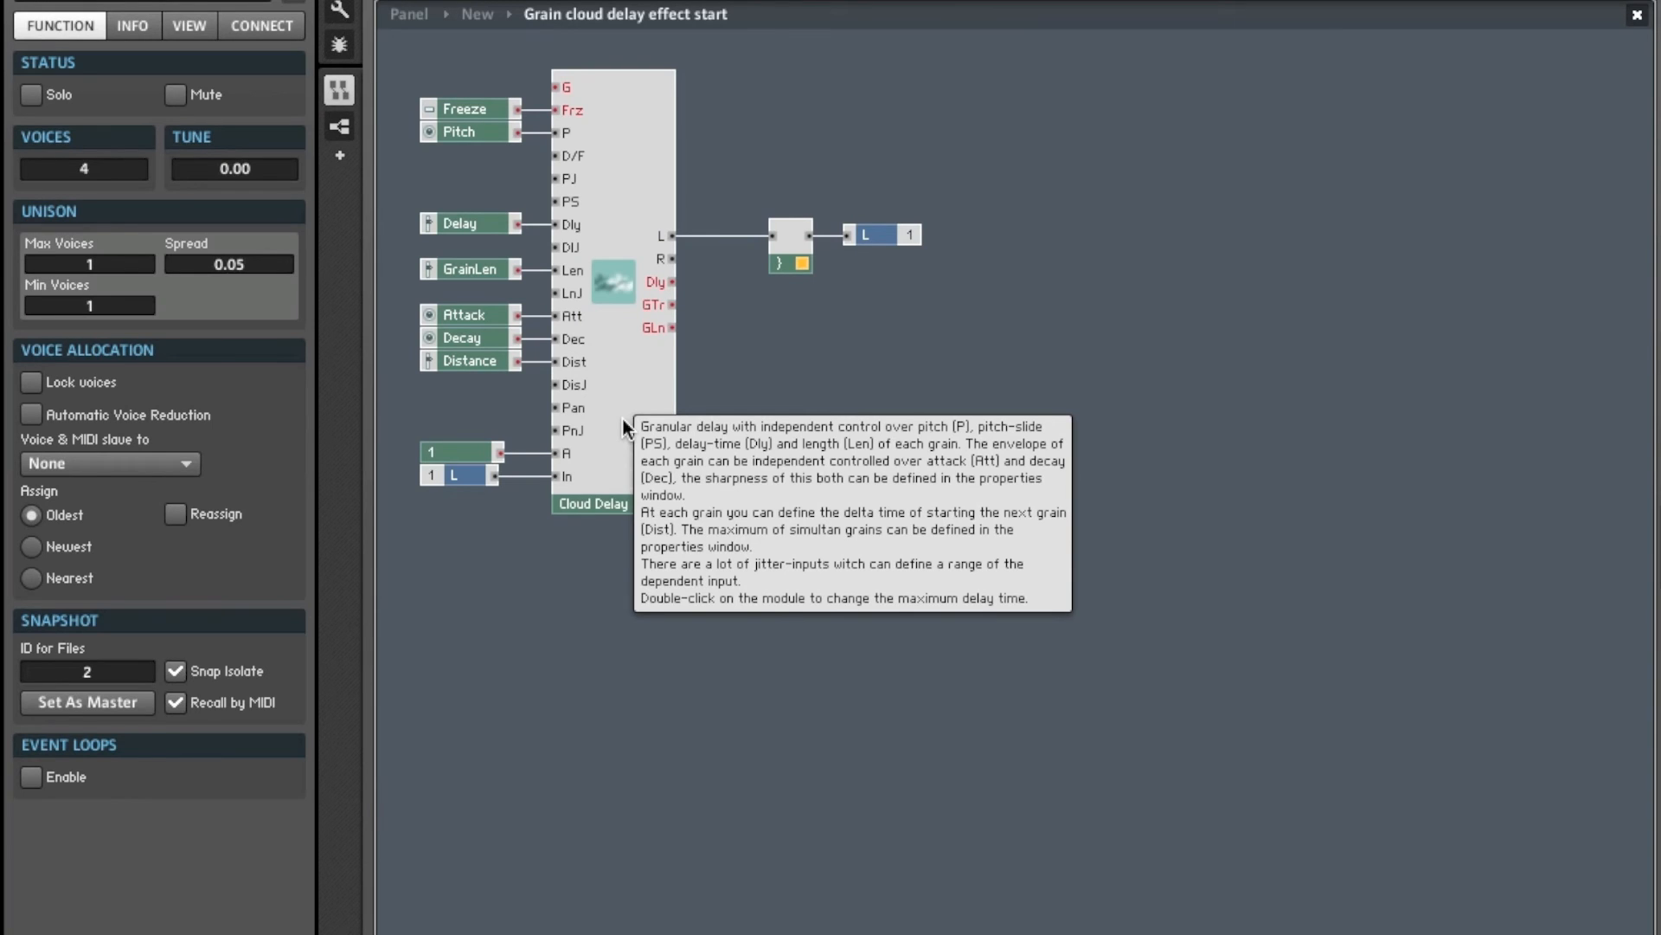
Change the Cloud Delay module's buffer size and set the GrainLen control's maximum to 1500.
left_click(618, 403)
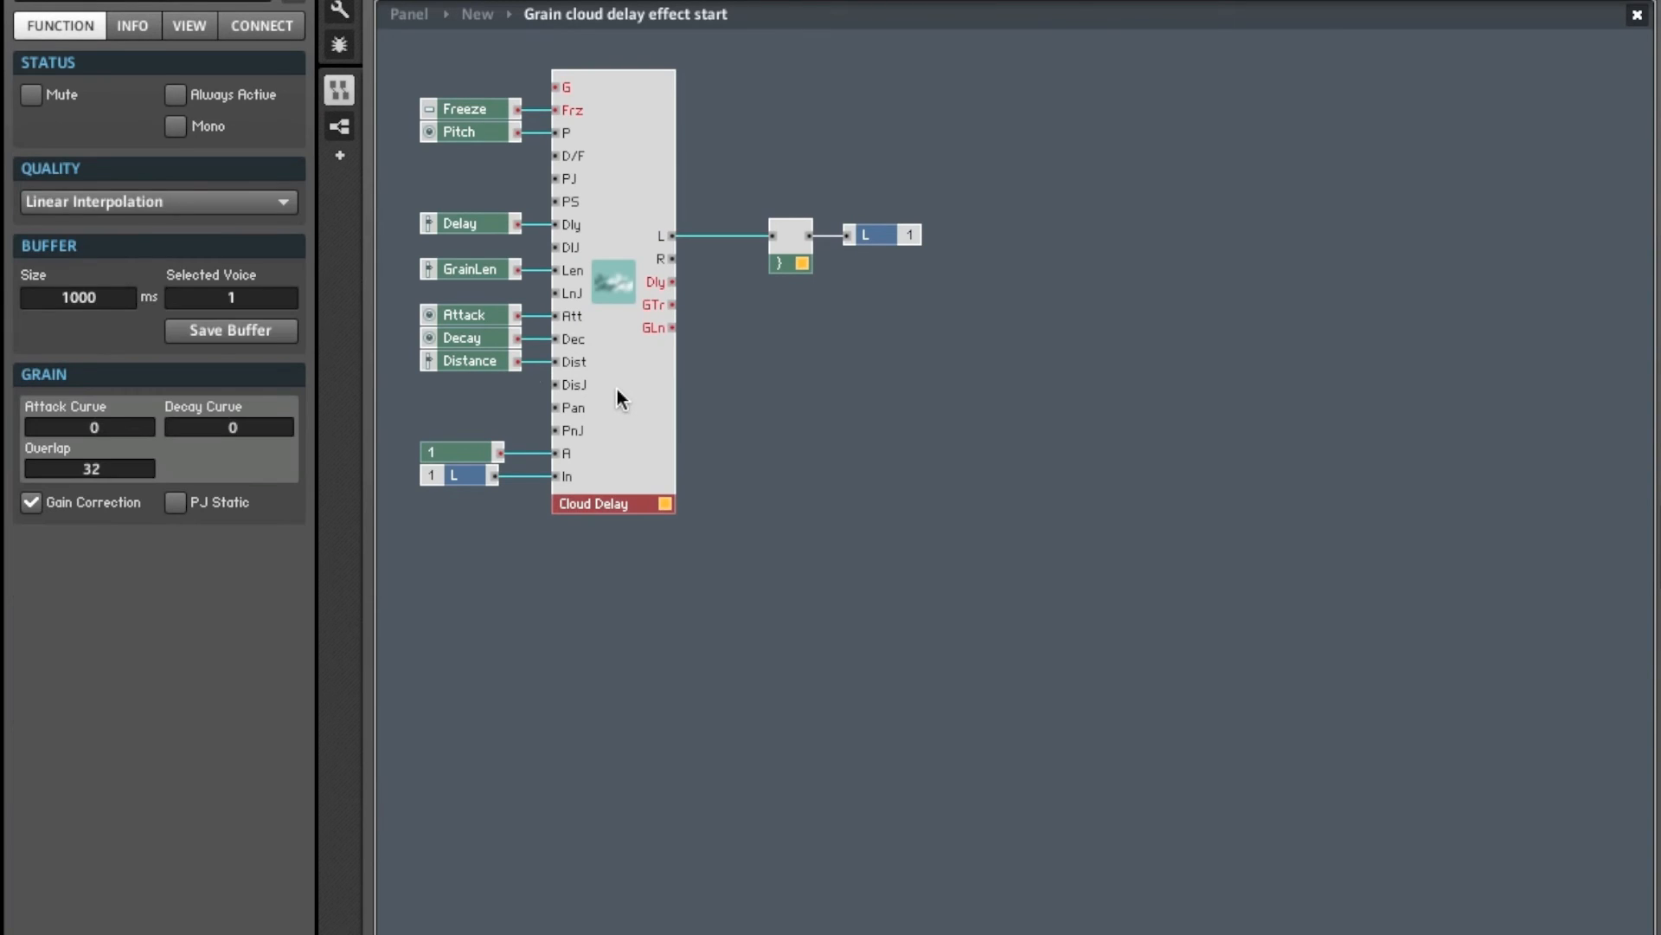
double_click(107, 303)
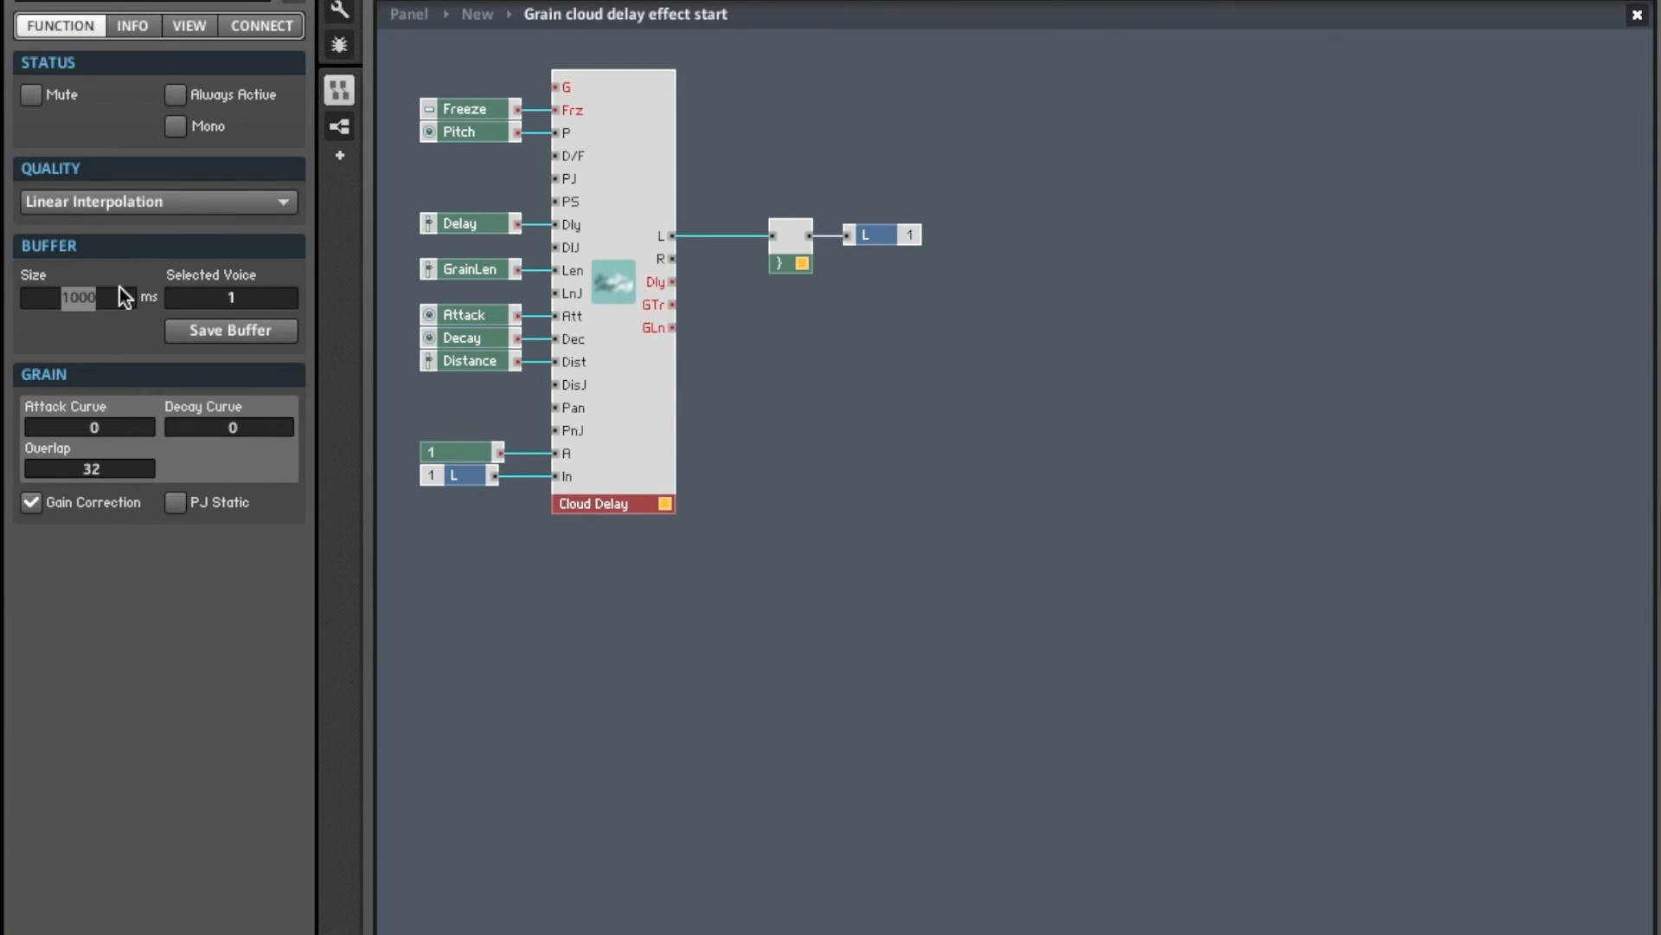
type("15")
key("Return")
left_click(694, 417)
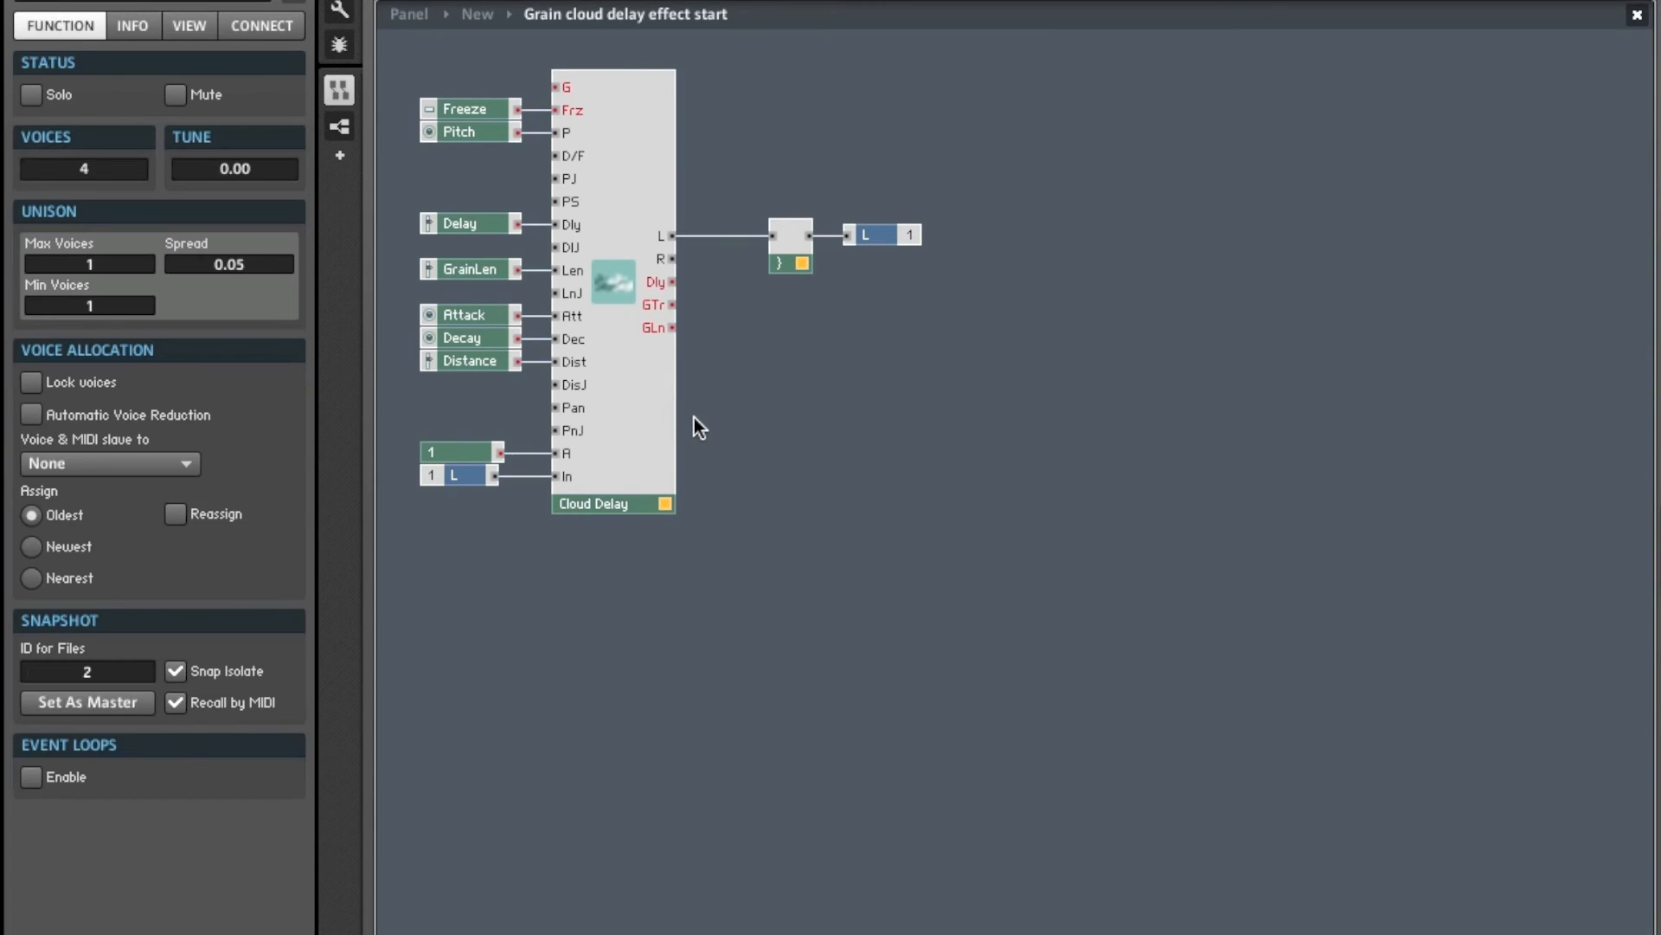
left_click(475, 269)
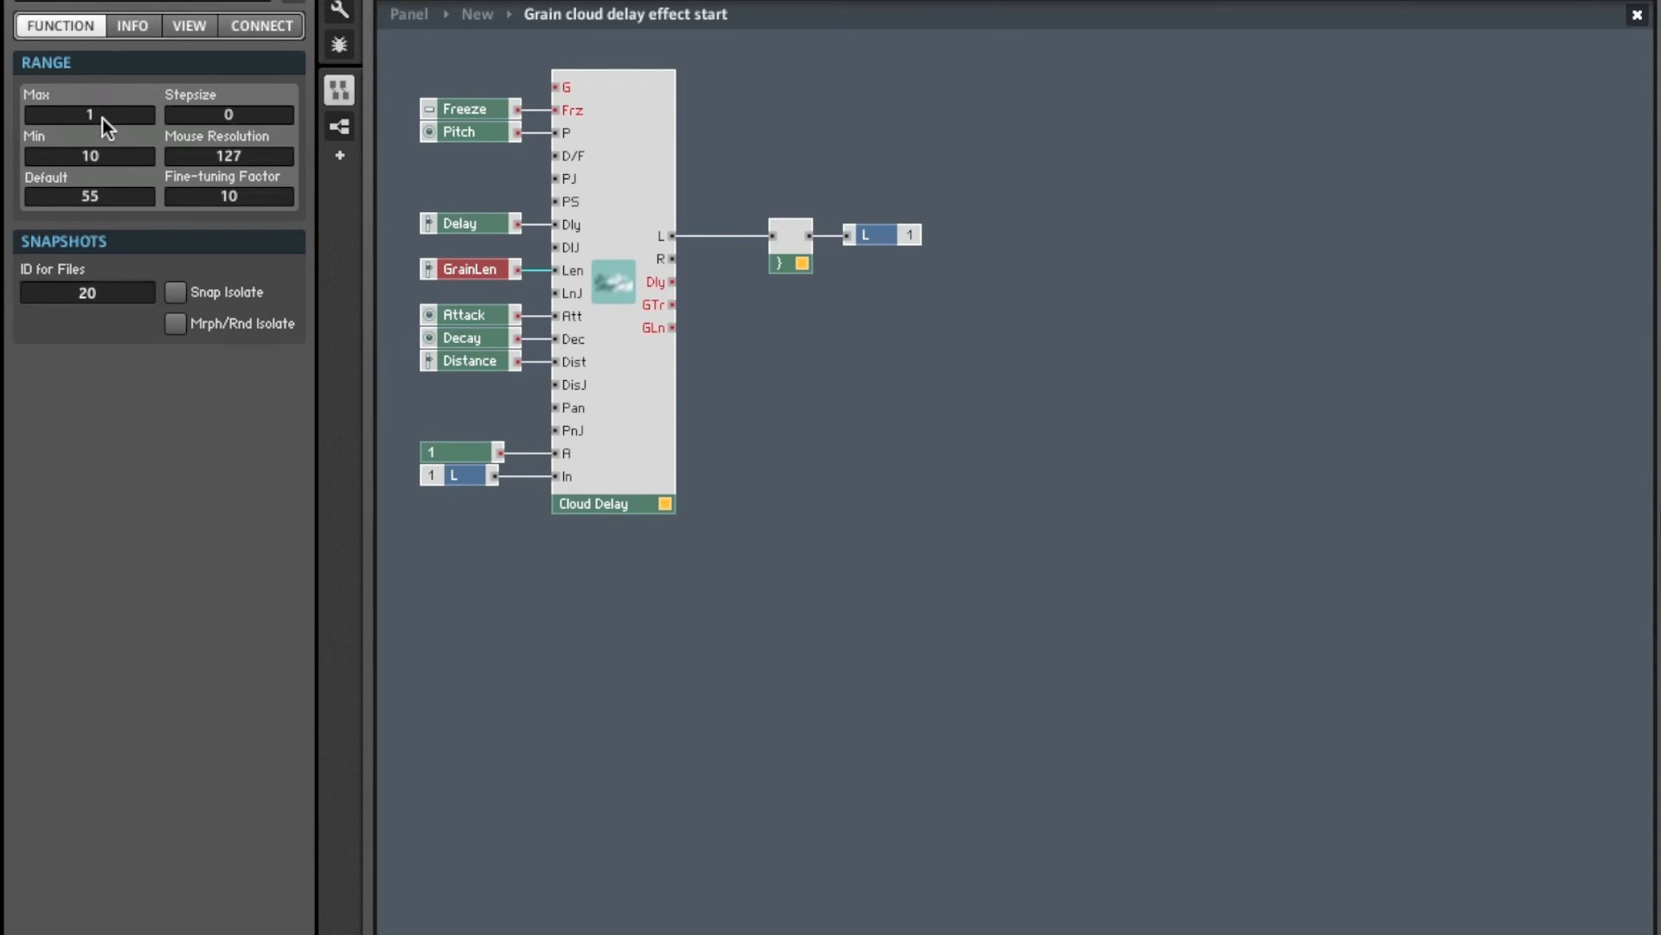
key("Return")
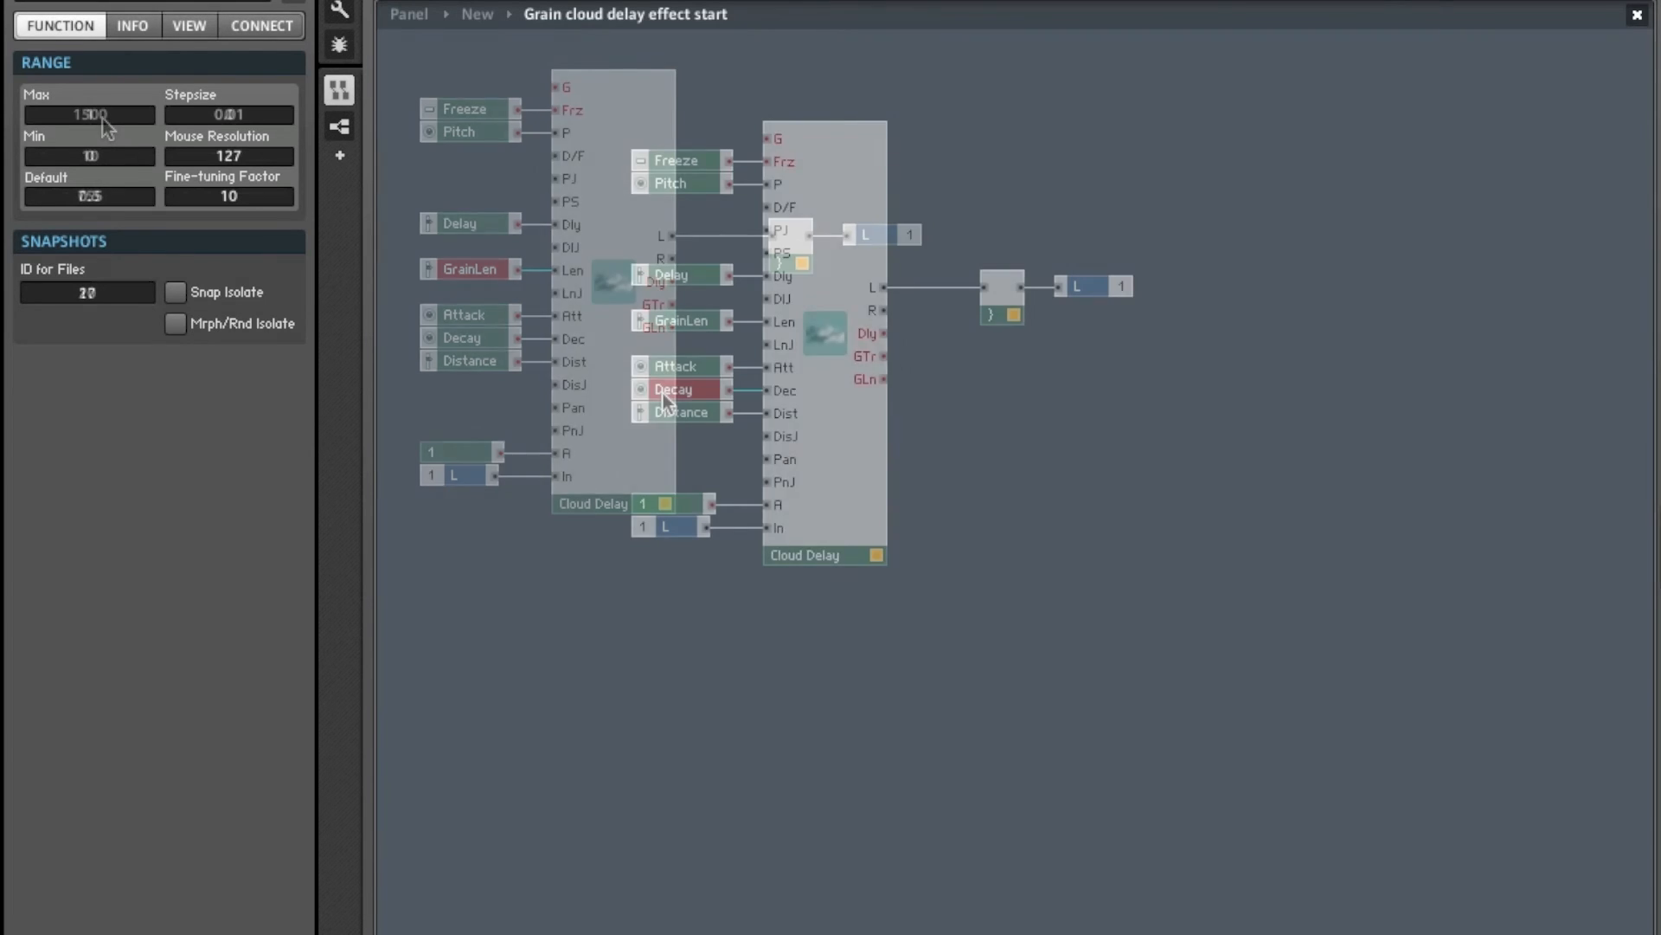
Delete the Decay control and wire a new Multiply module between the Attack control and the Cloud Delay's Att and Dec inputs.
left_click(663, 391)
key("Delete")
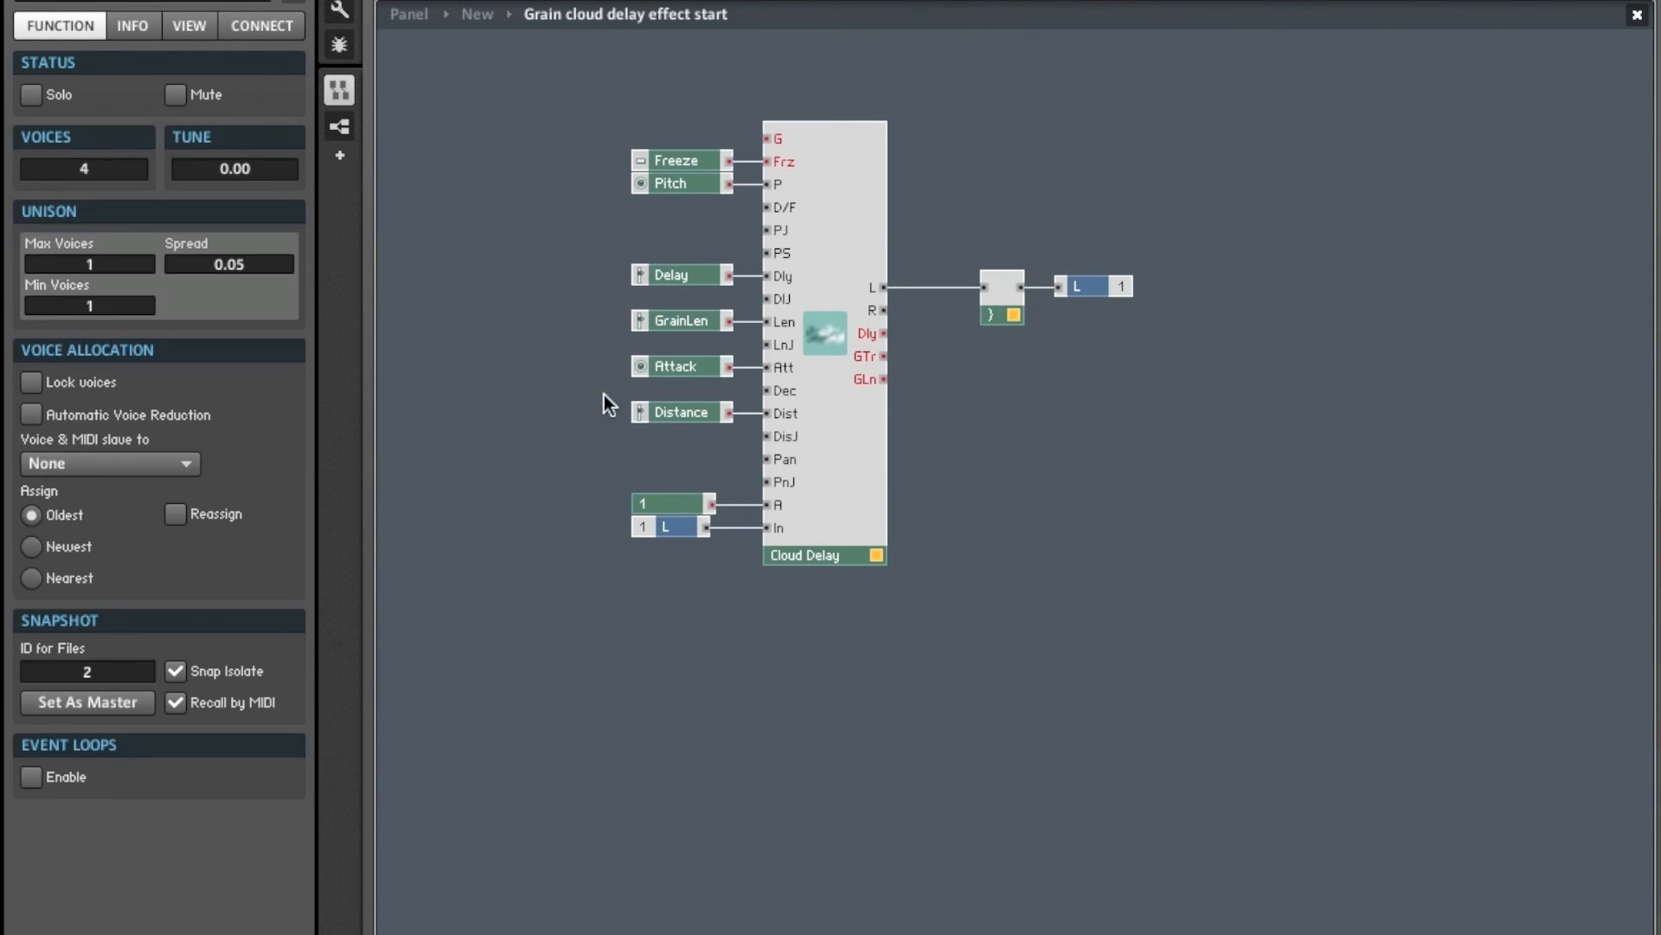
right_click(496, 382)
mouse_move(519, 377)
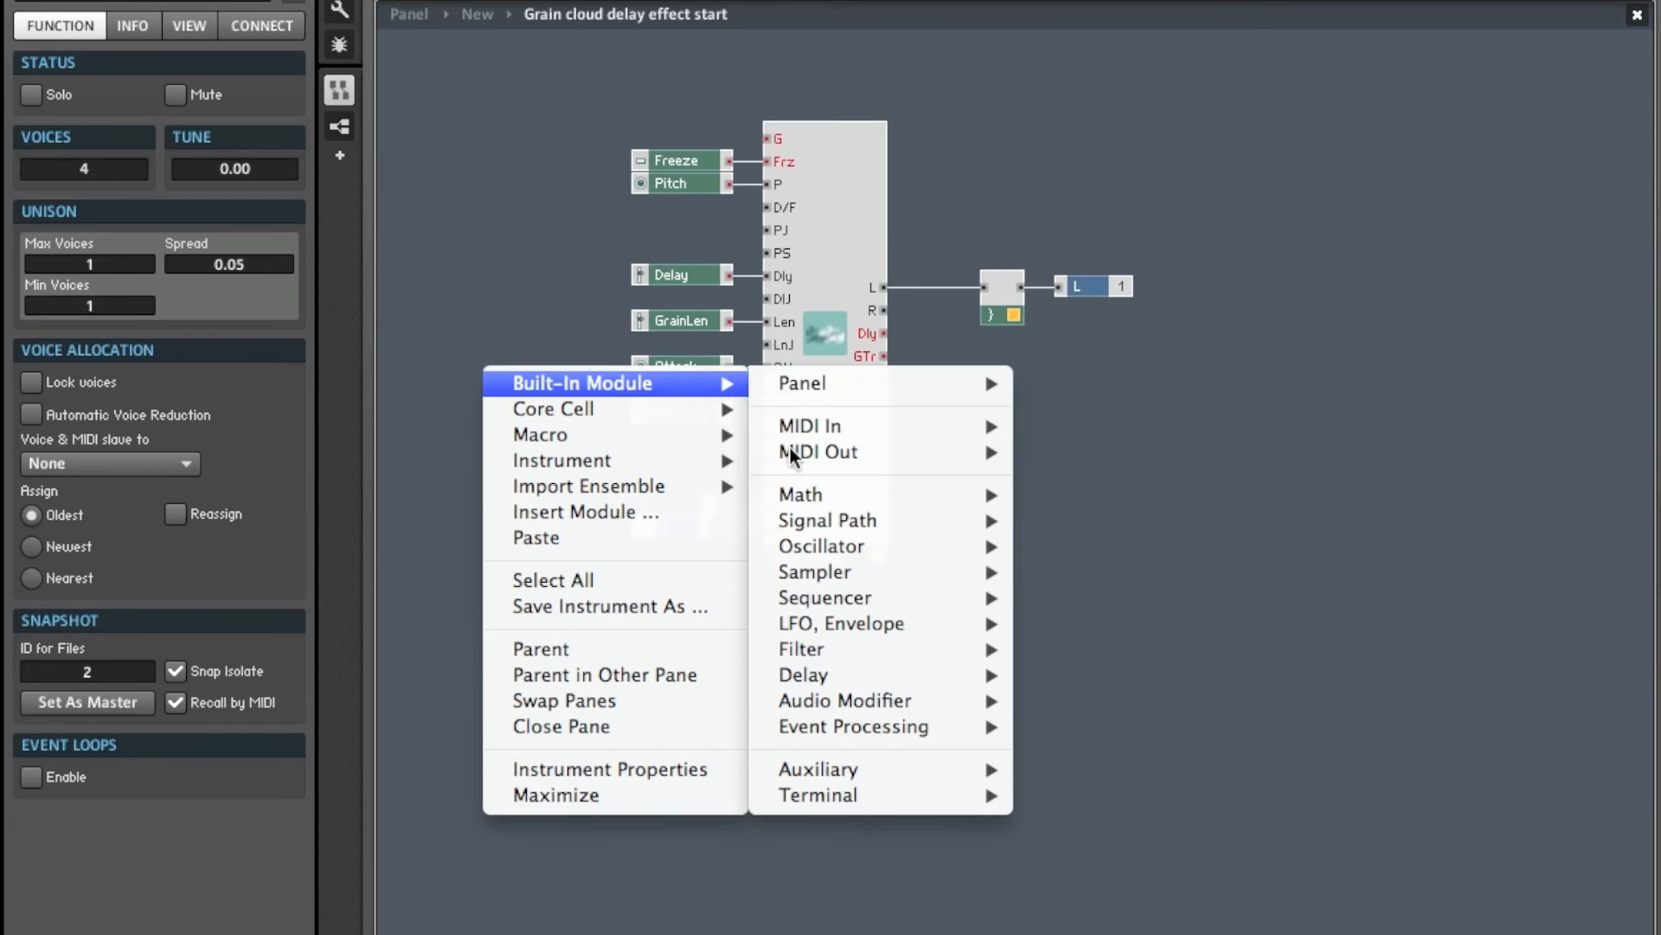
mouse_move(824, 496)
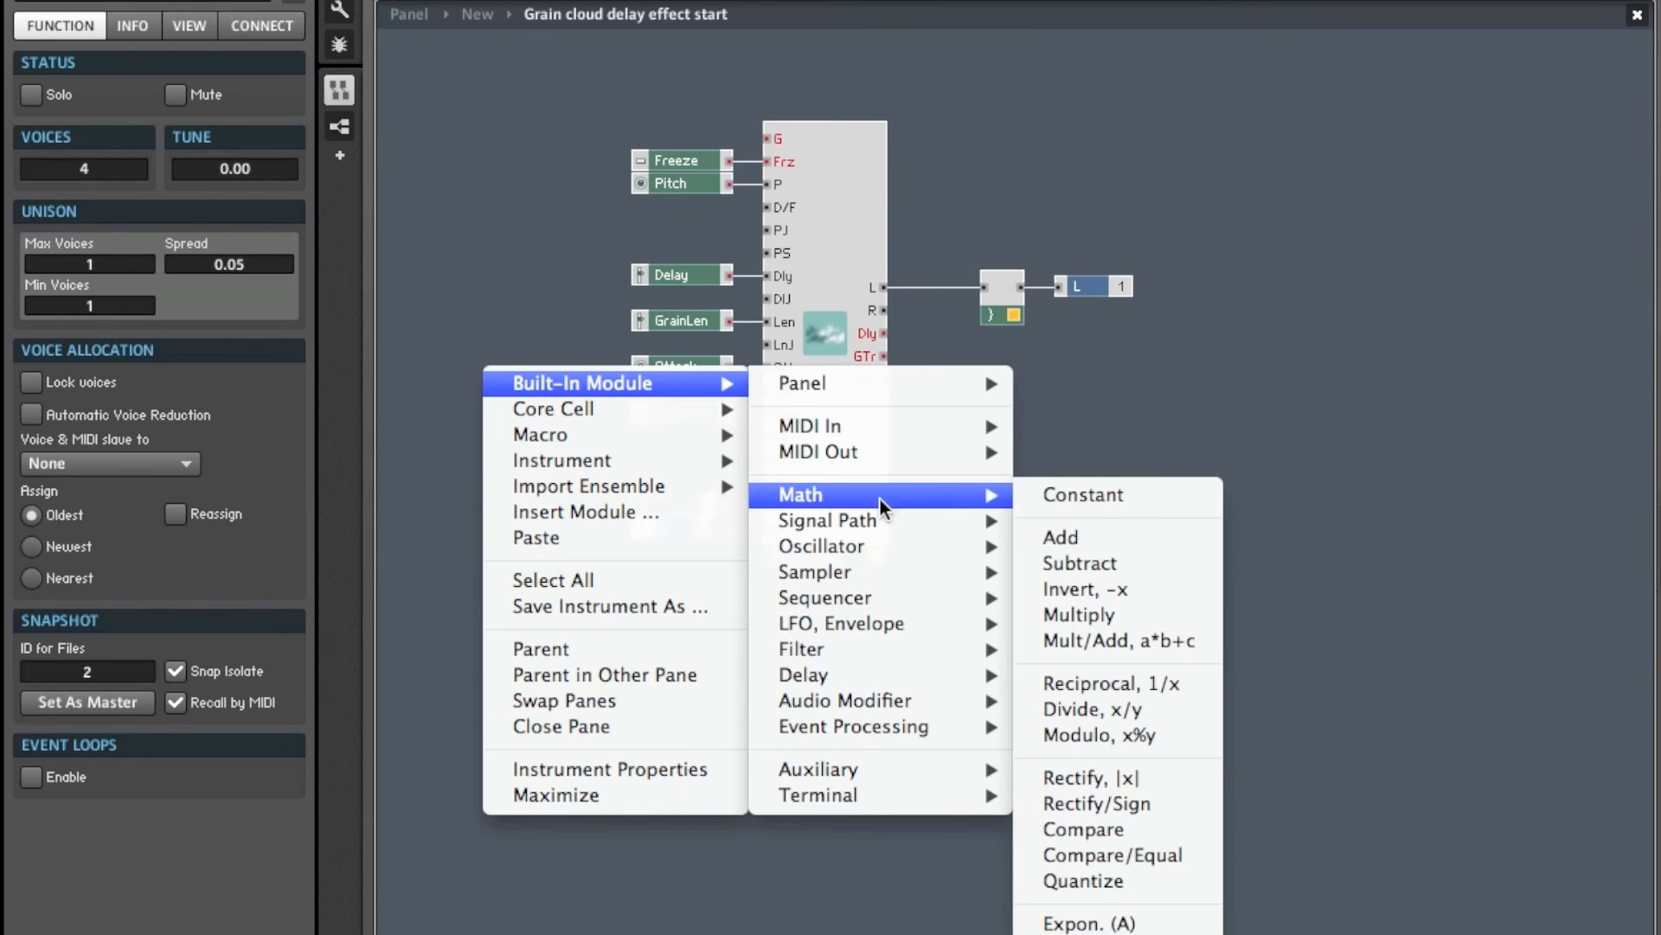
left_click(1072, 612)
left_click_drag(642, 371, 675, 349)
left_click_drag(584, 374, 709, 362)
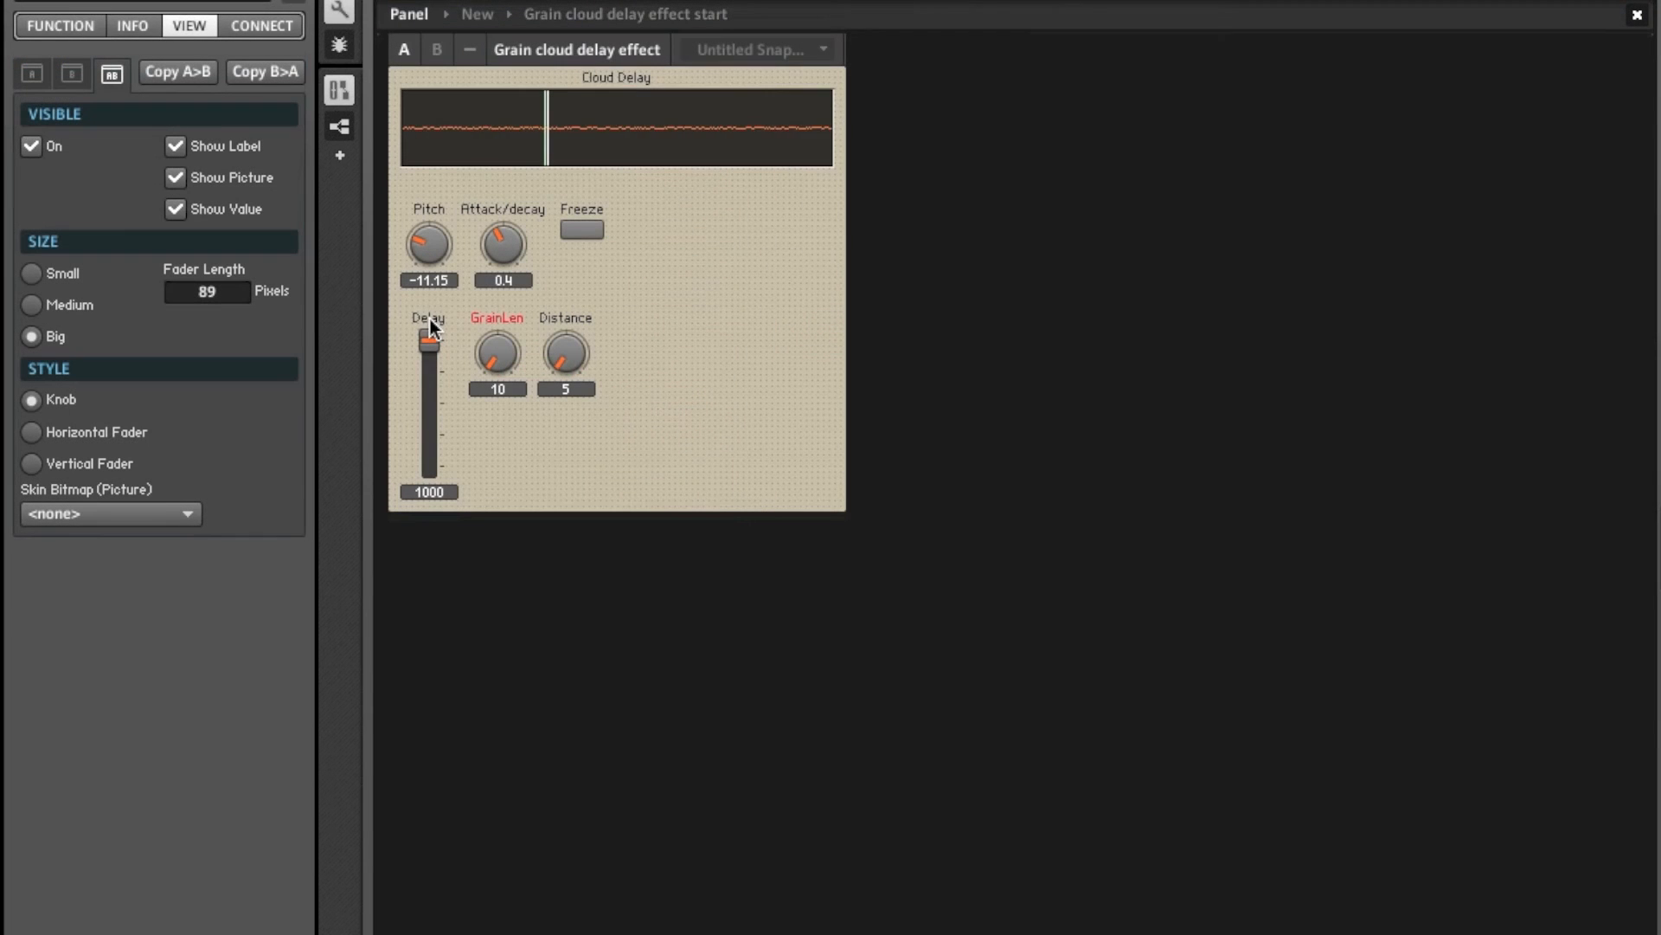
Display the Delay control as a horizontal fader and place it directly beneath the Cloud Delay waveform.
left_click(423, 318)
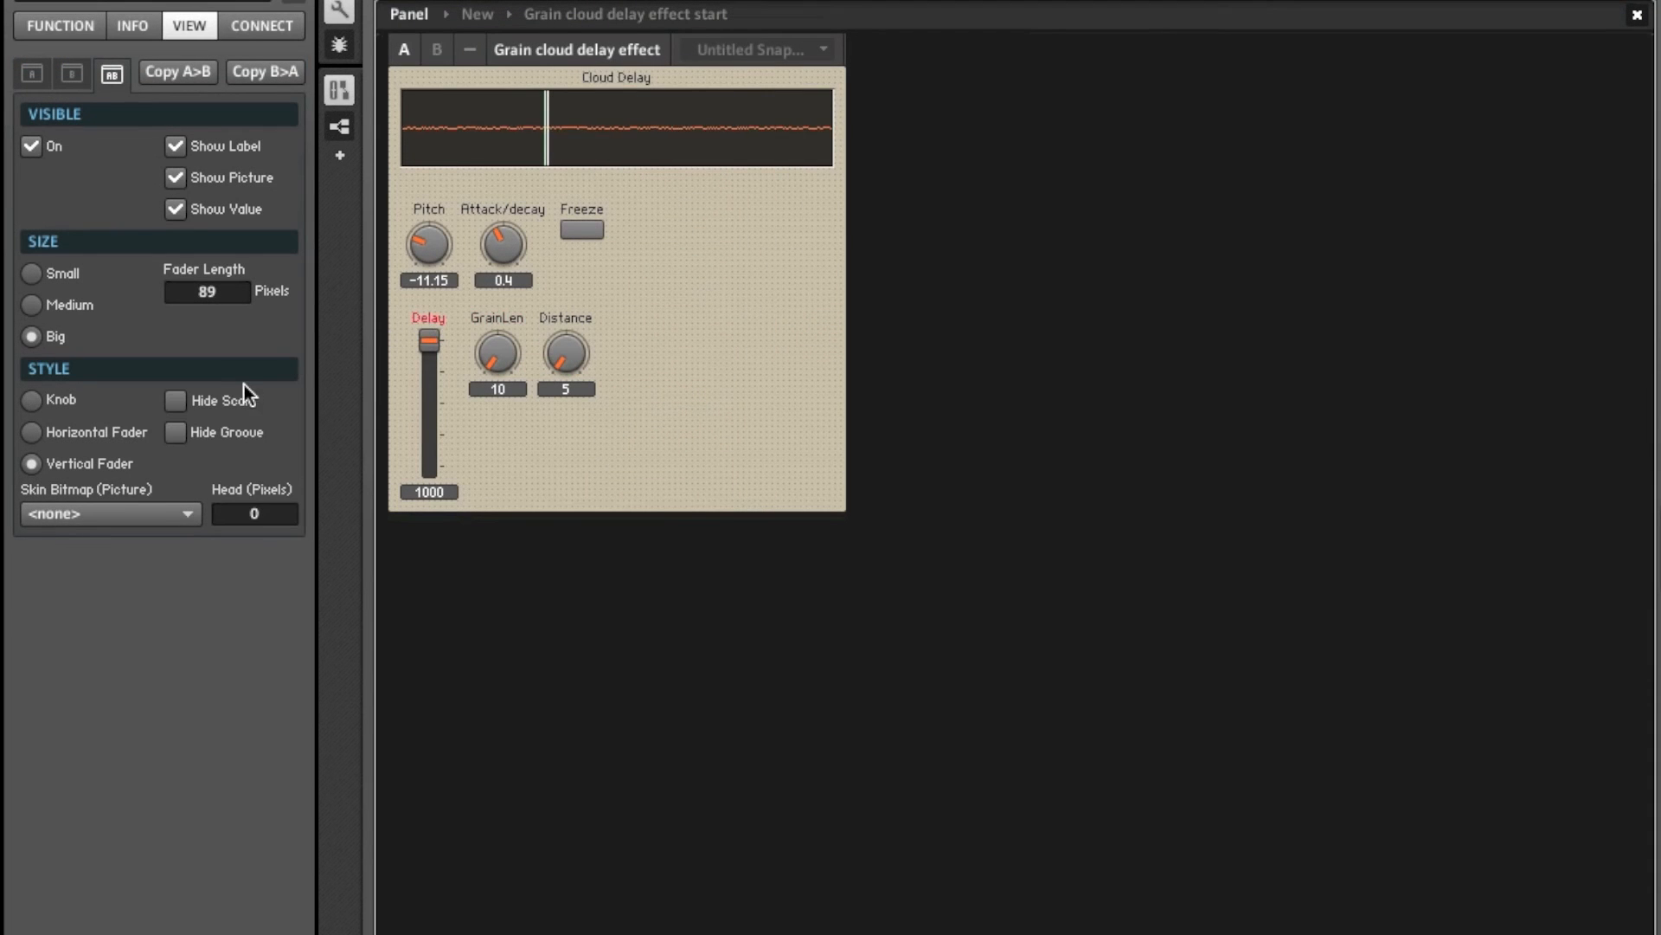
left_click(31, 433)
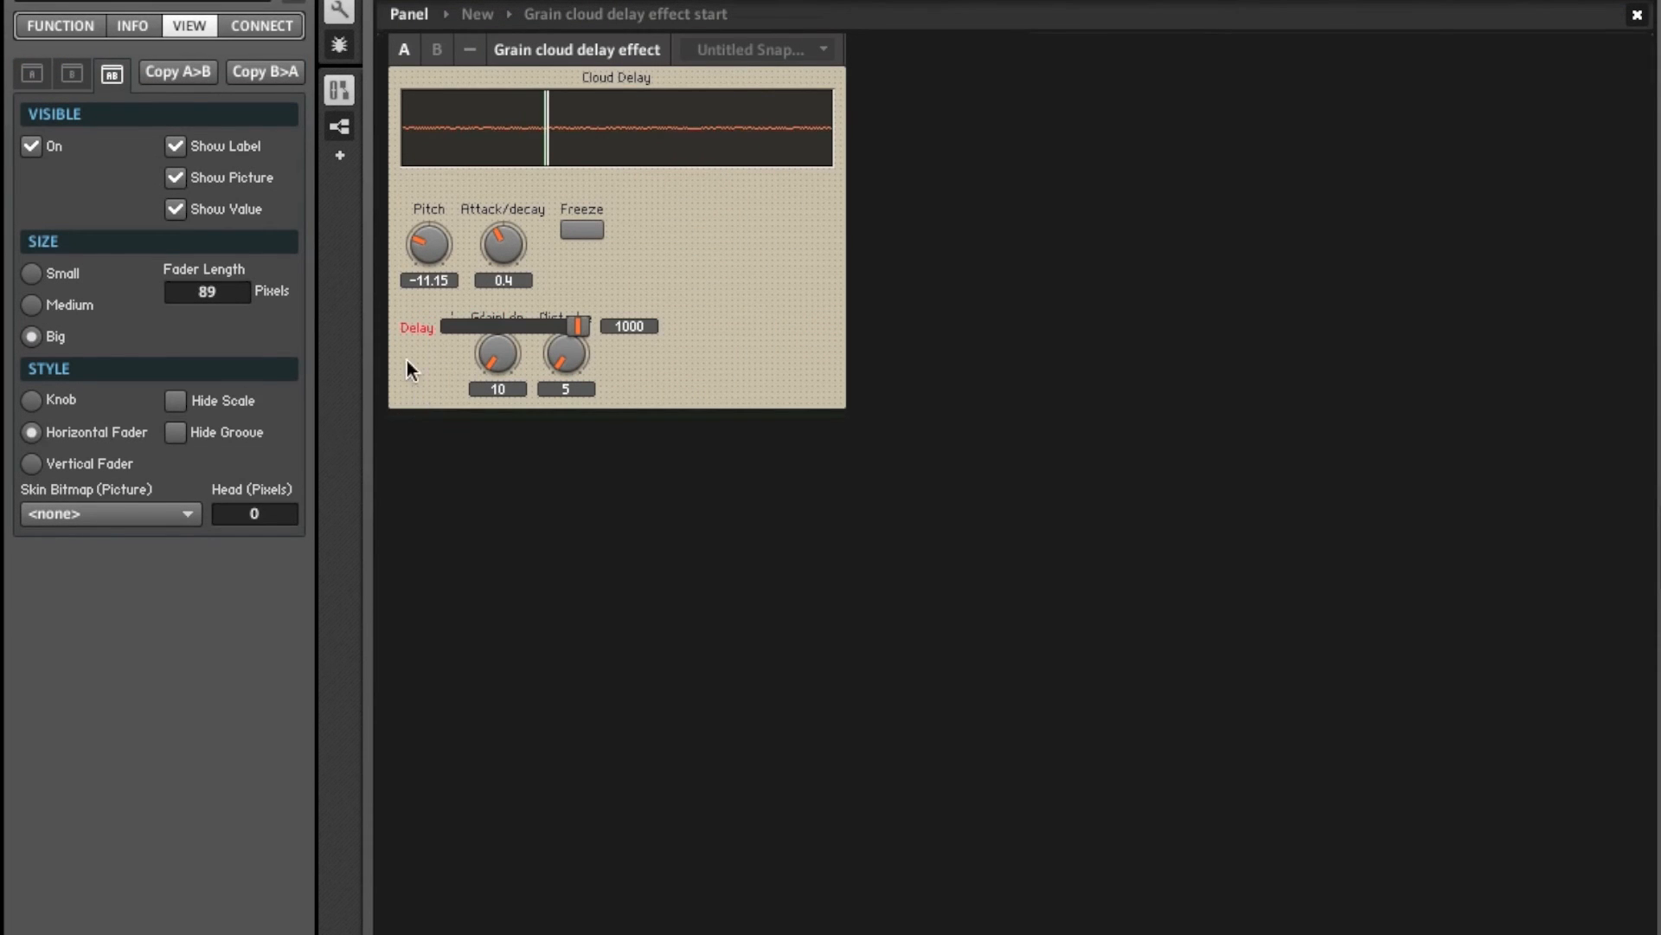
left_click_drag(412, 330, 417, 190)
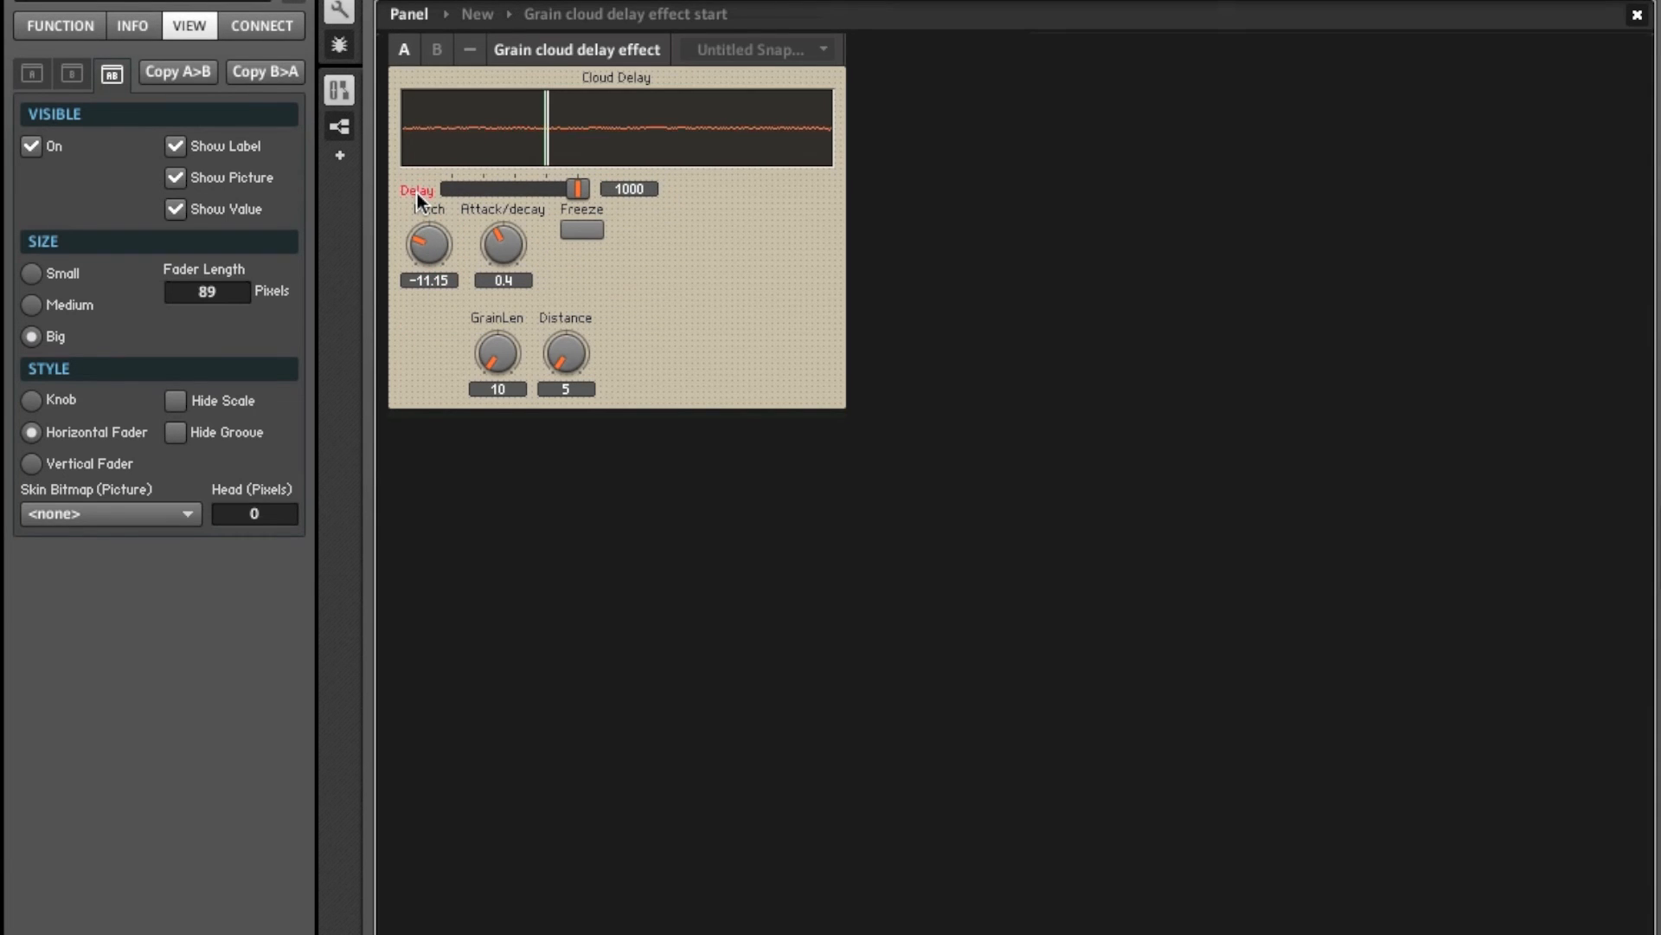
Set the Delay fader's length to 297 pixels.
double_click(208, 293)
type("397")
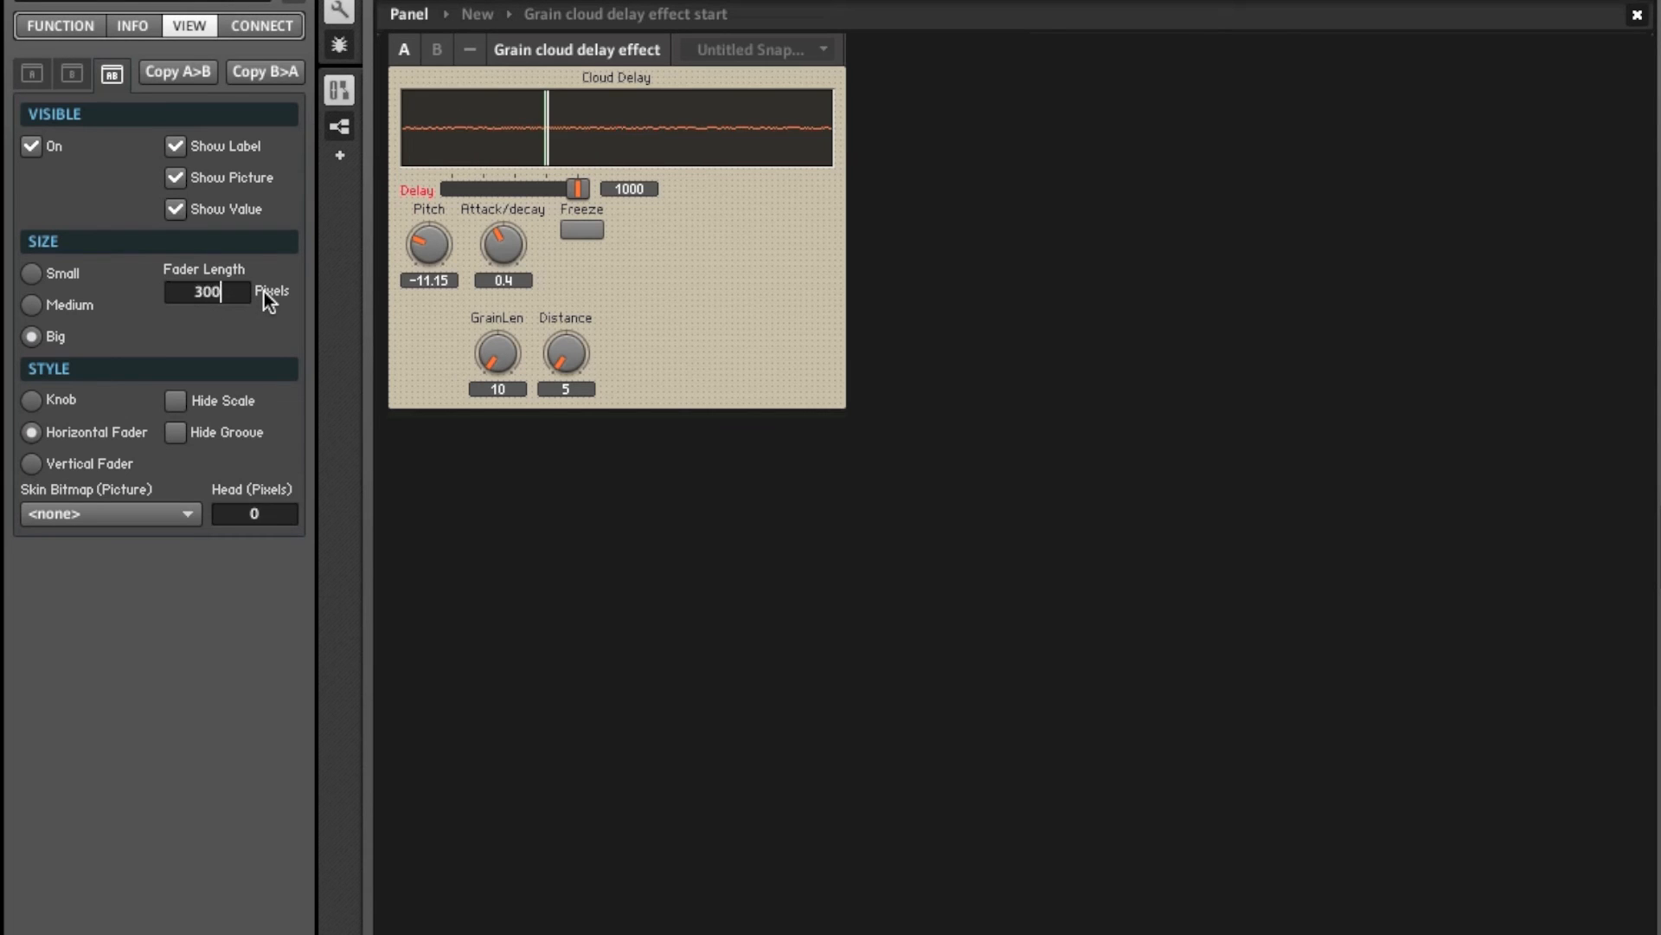
key("Return")
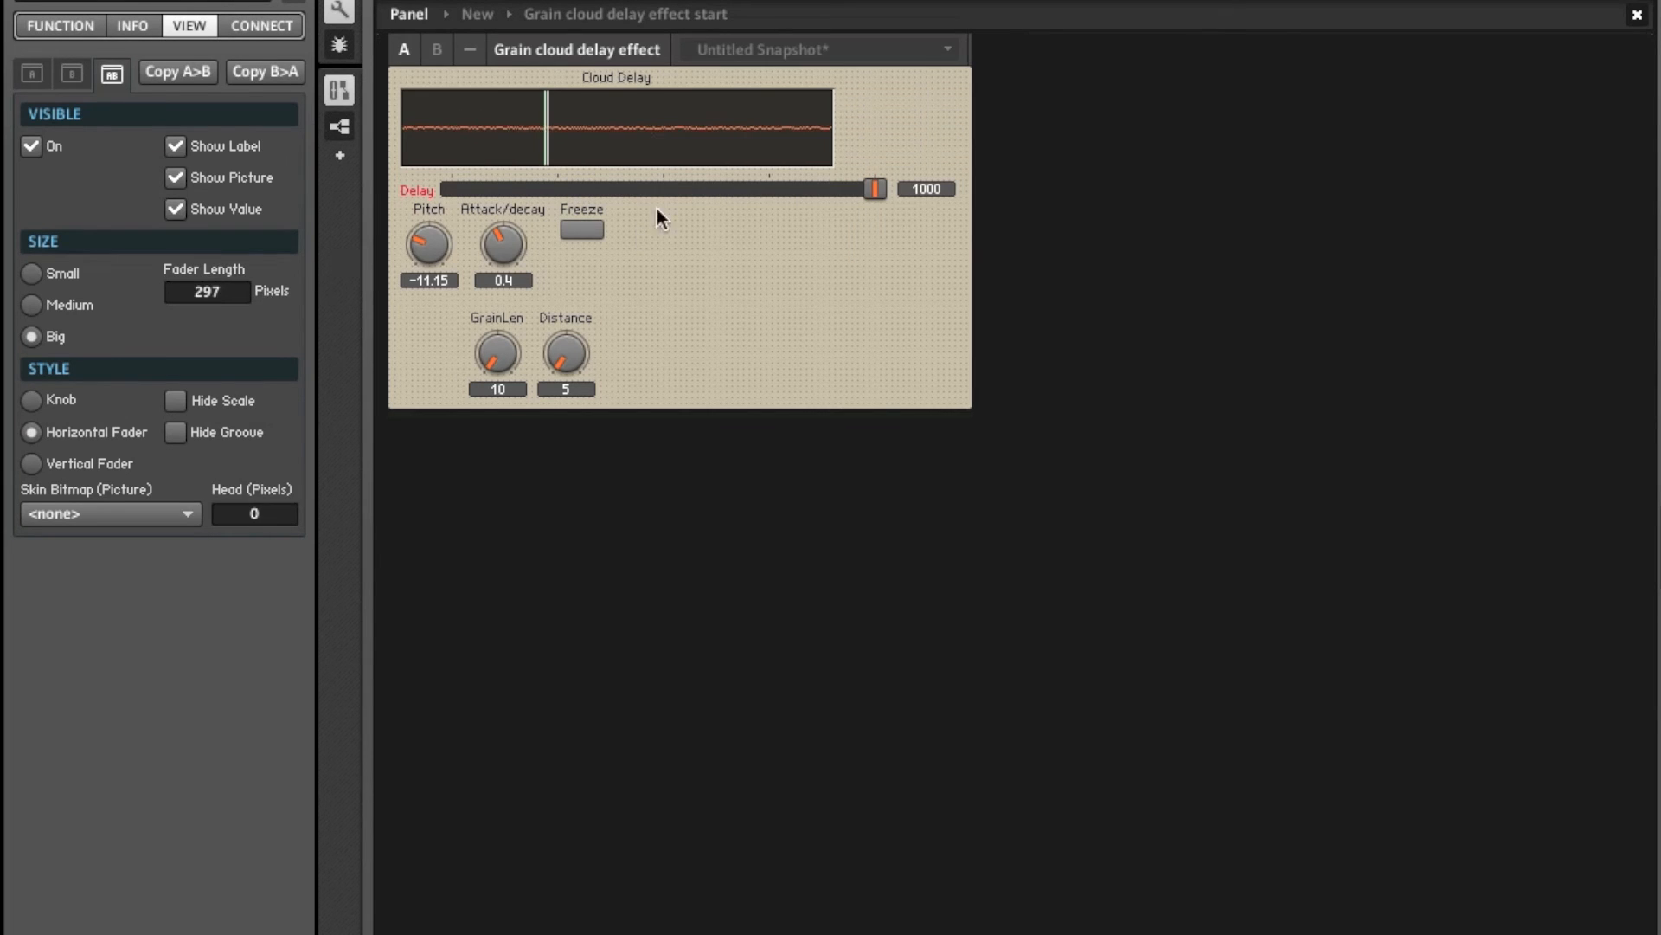
Try out Delay and GrainLen settings on the panel, including a Delay of 811 and a GrainLen of 303.3.
left_click_drag(670, 189, 632, 185)
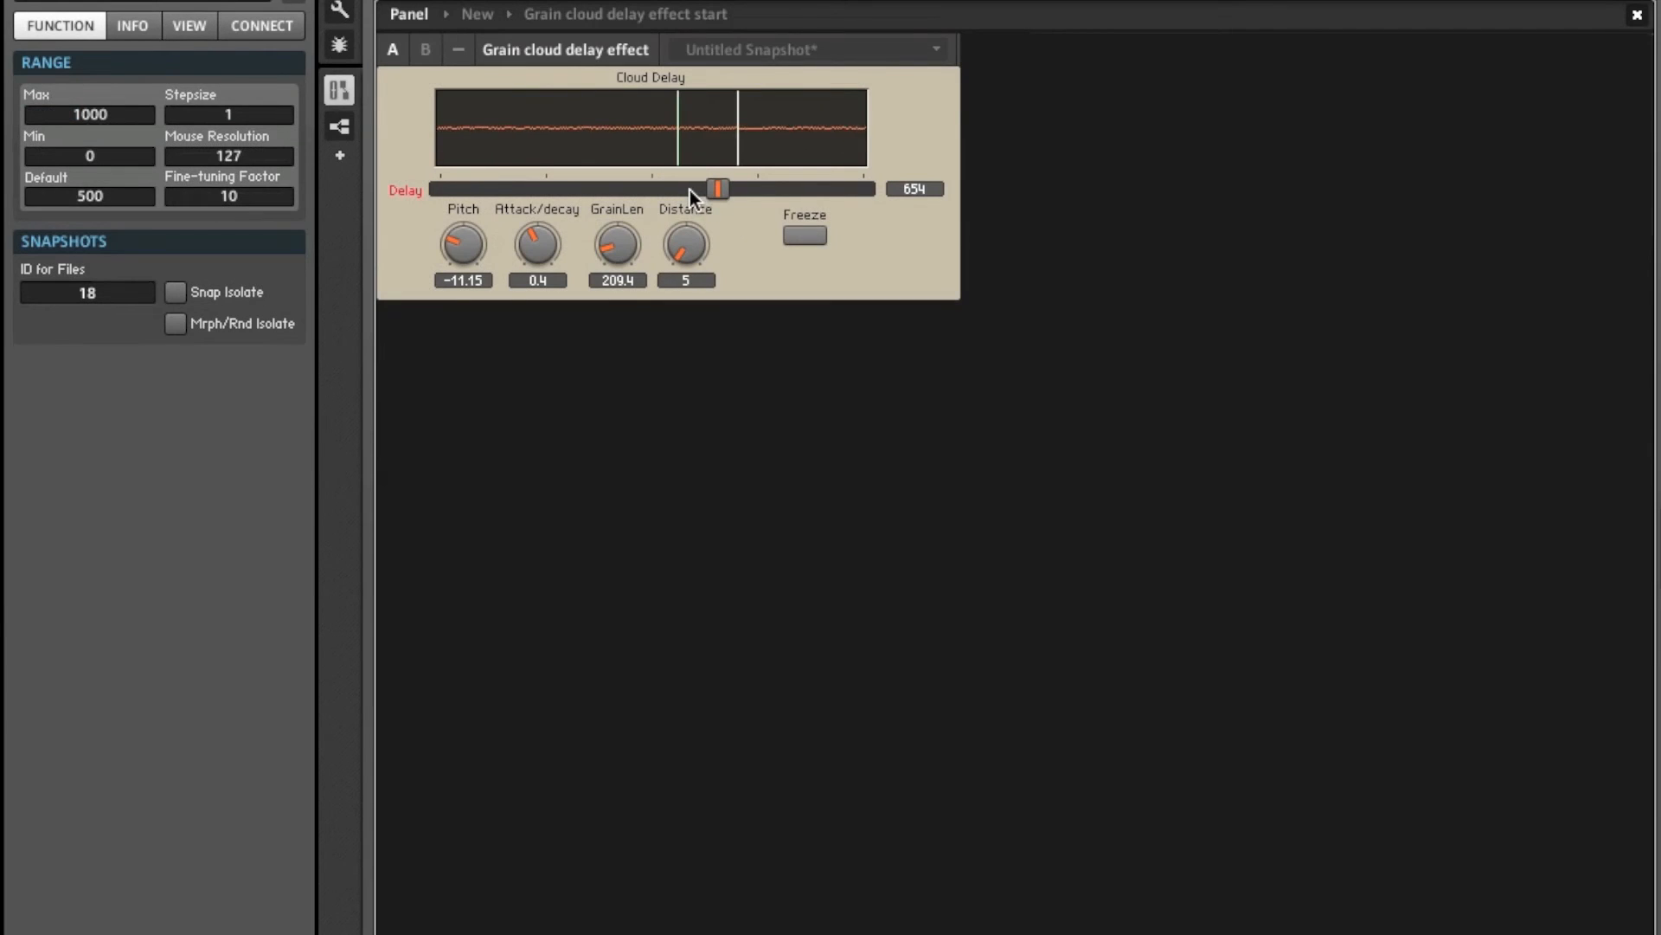
mouse_move(723, 193)
left_mouse_down()
mouse_move(705, 193)
mouse_move(753, 204)
left_mouse_up()
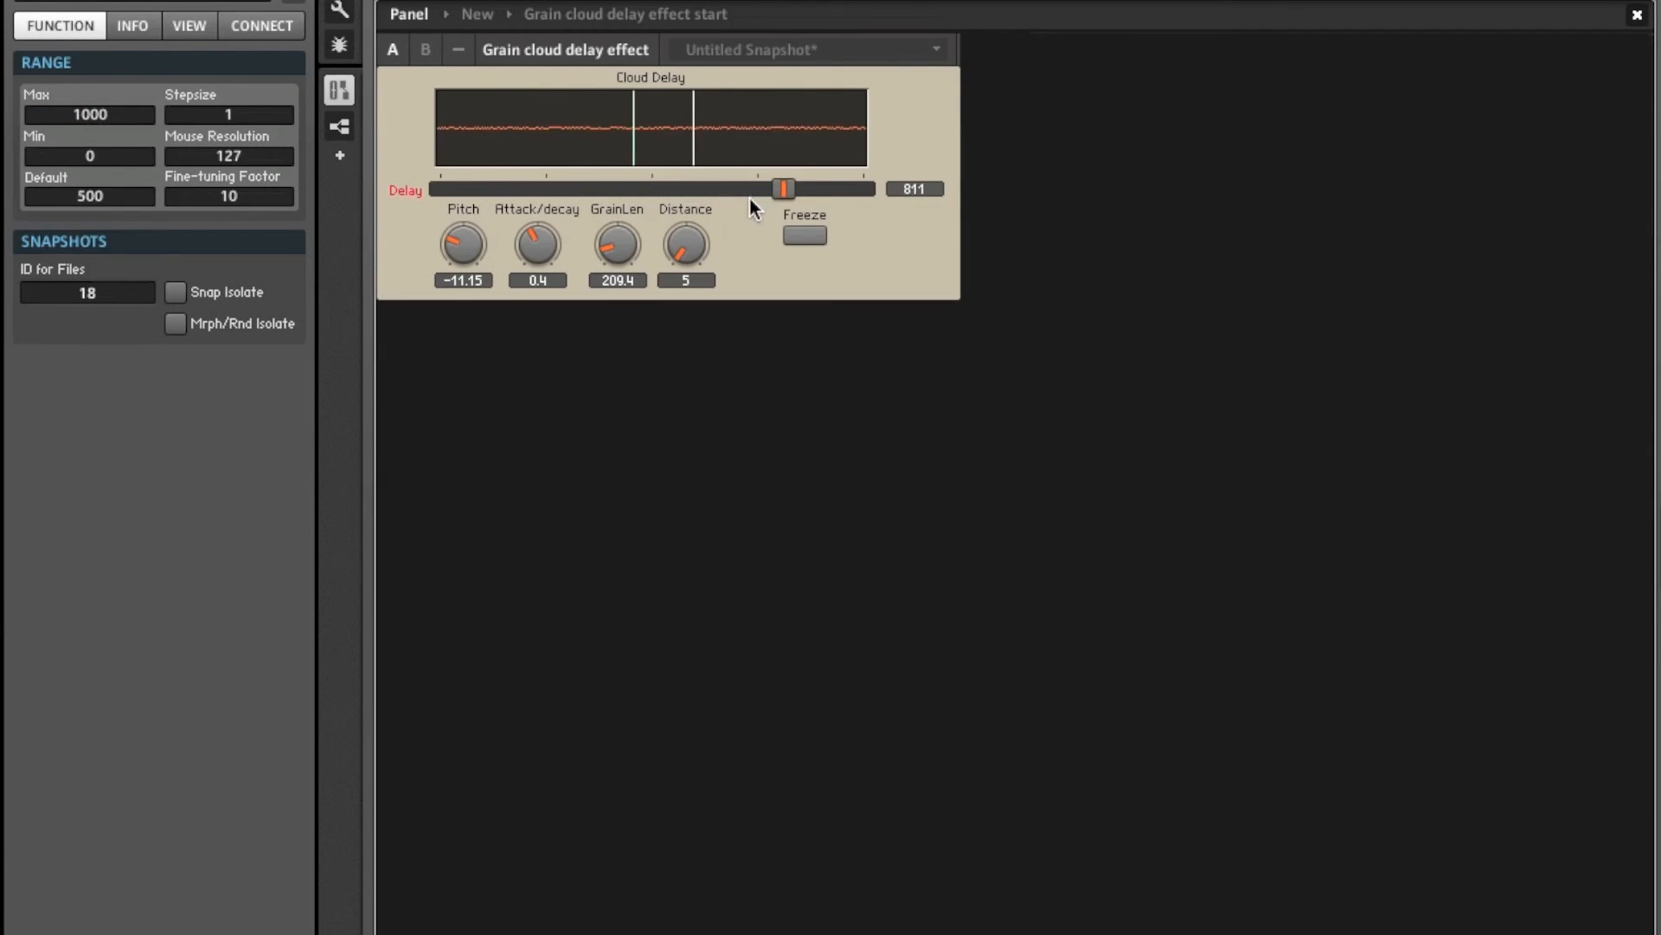
left_click_drag(622, 256, 624, 163)
left_click_drag(619, 65, 636, 179)
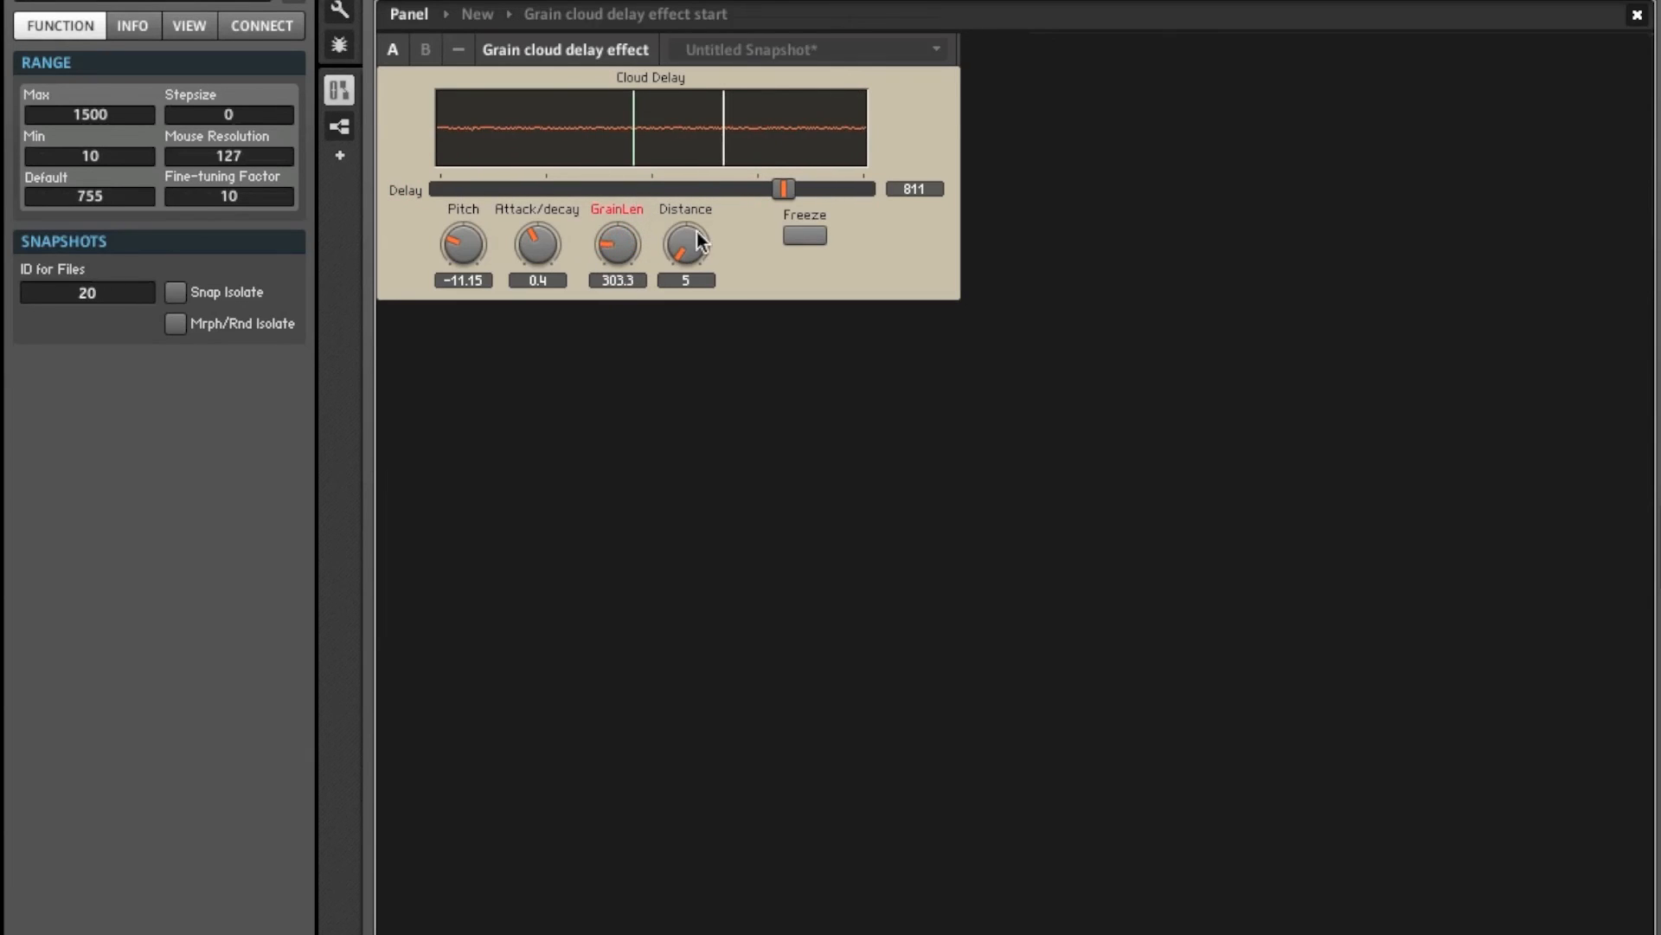
left_click_drag(777, 185, 624, 186)
left_click_drag(622, 92, 634, 275)
left_click_drag(611, 193, 684, 215)
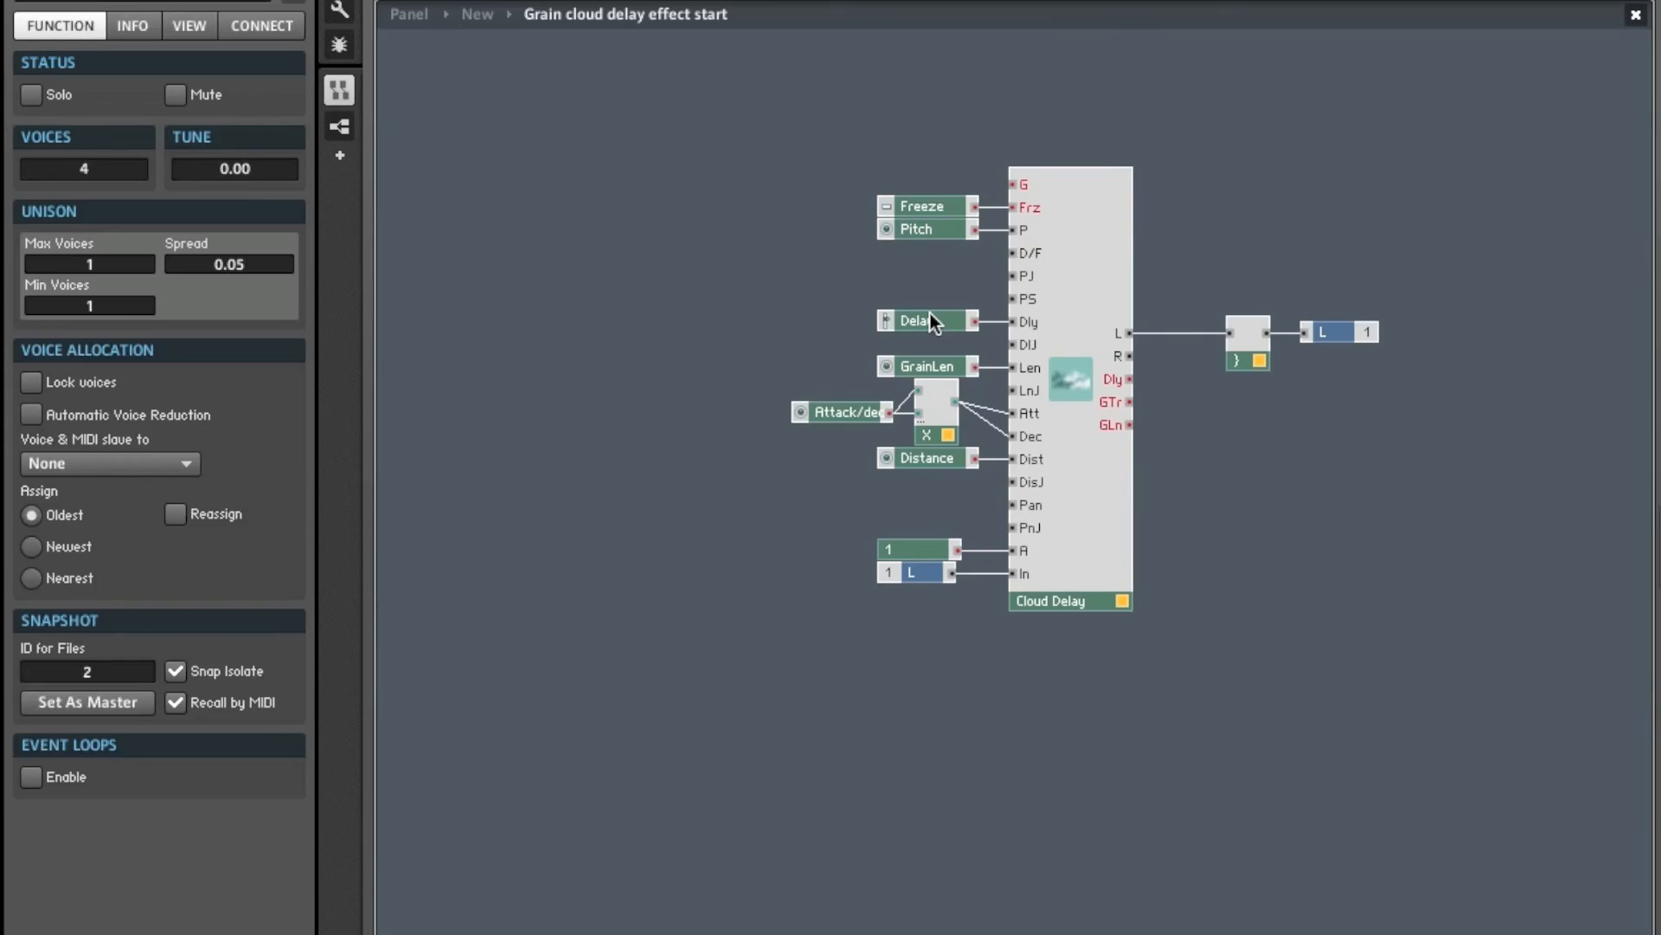
Set the Delay control's range maximum to 1 and change its step size to a fractional value.
left_click(931, 314)
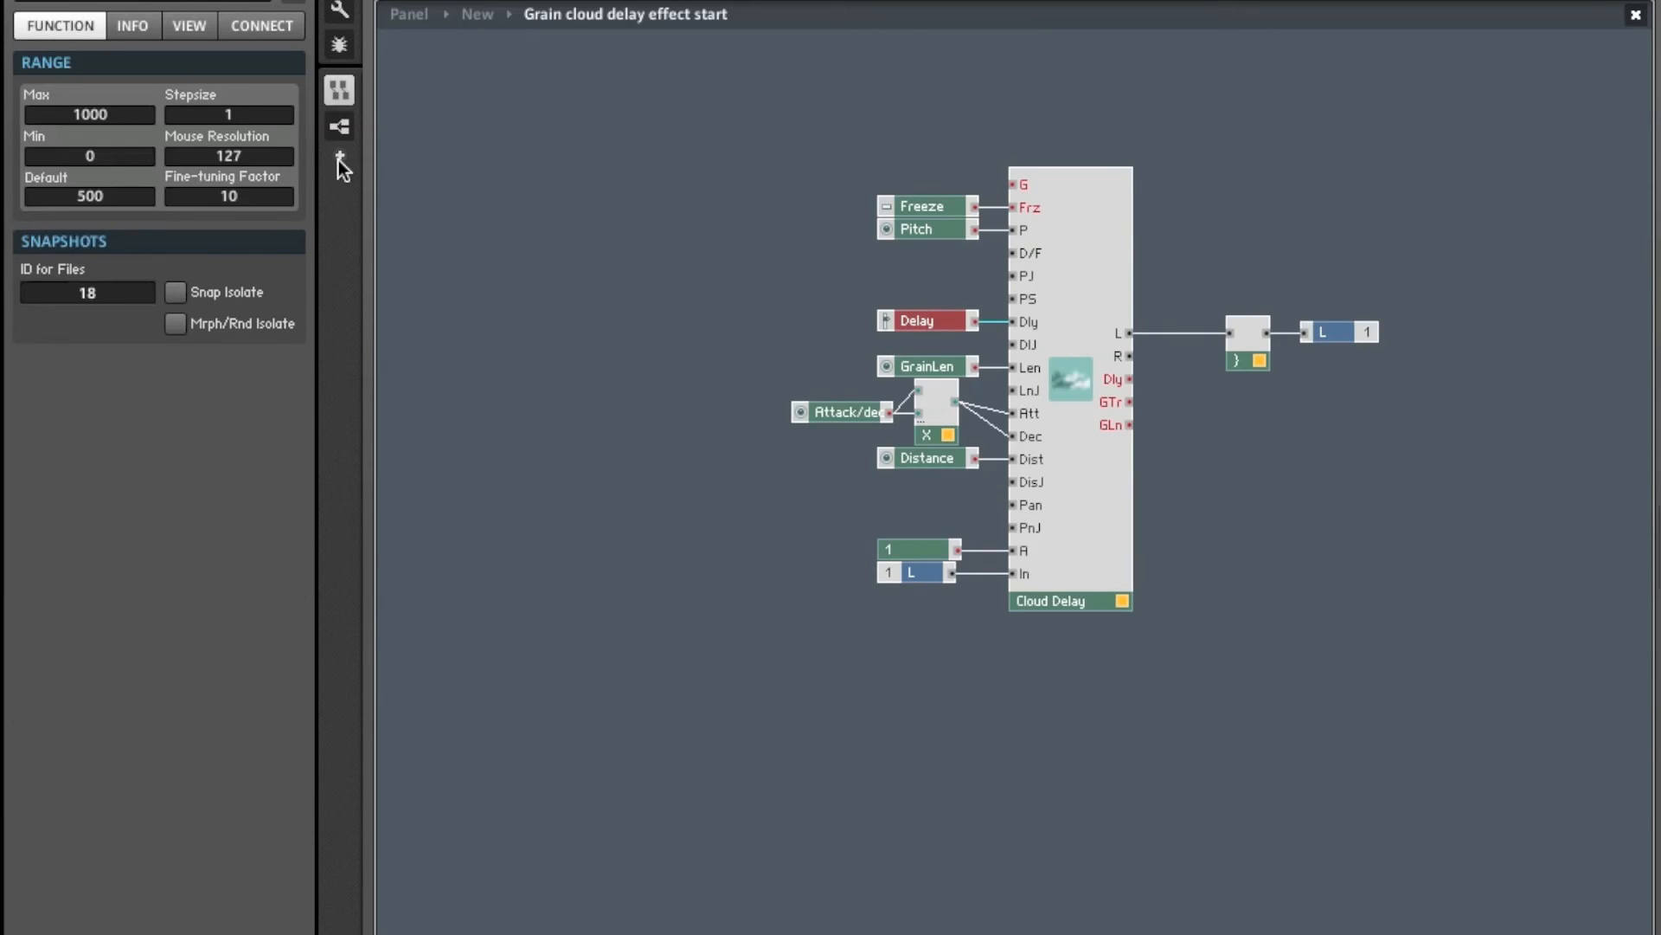
double_click(120, 116)
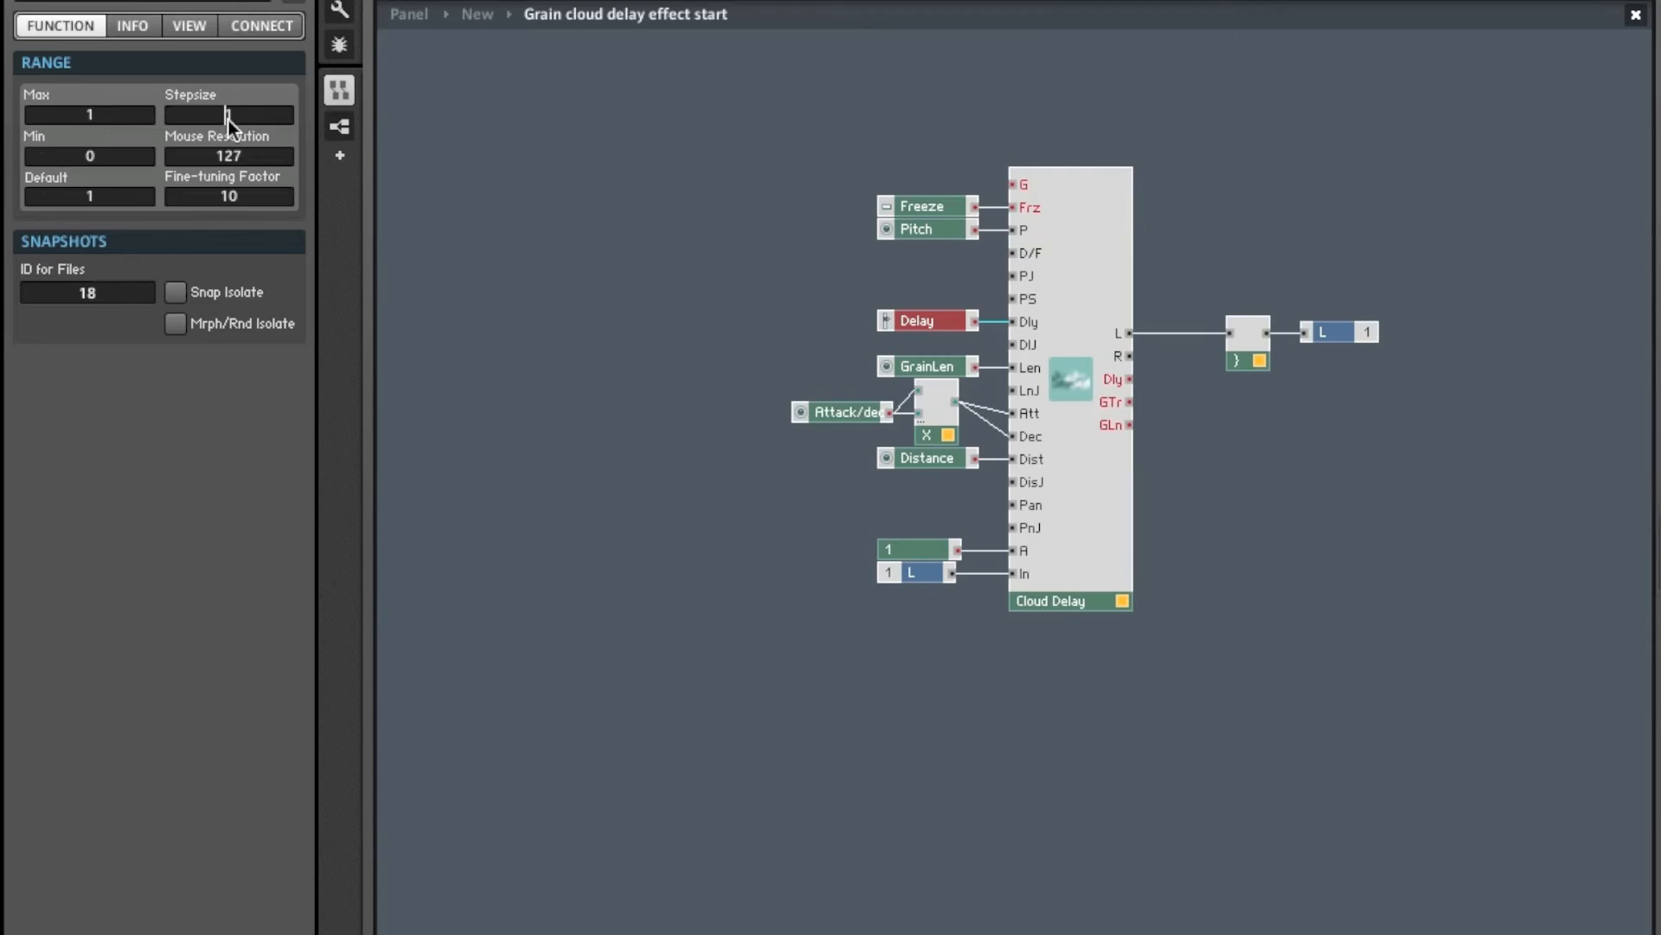
type("0.")
Insert Mult/Add and Subtract modules, wiring Delay to the Mult/Add's first input and GrainLen to the Subtract's second input.
right_click(507, 281)
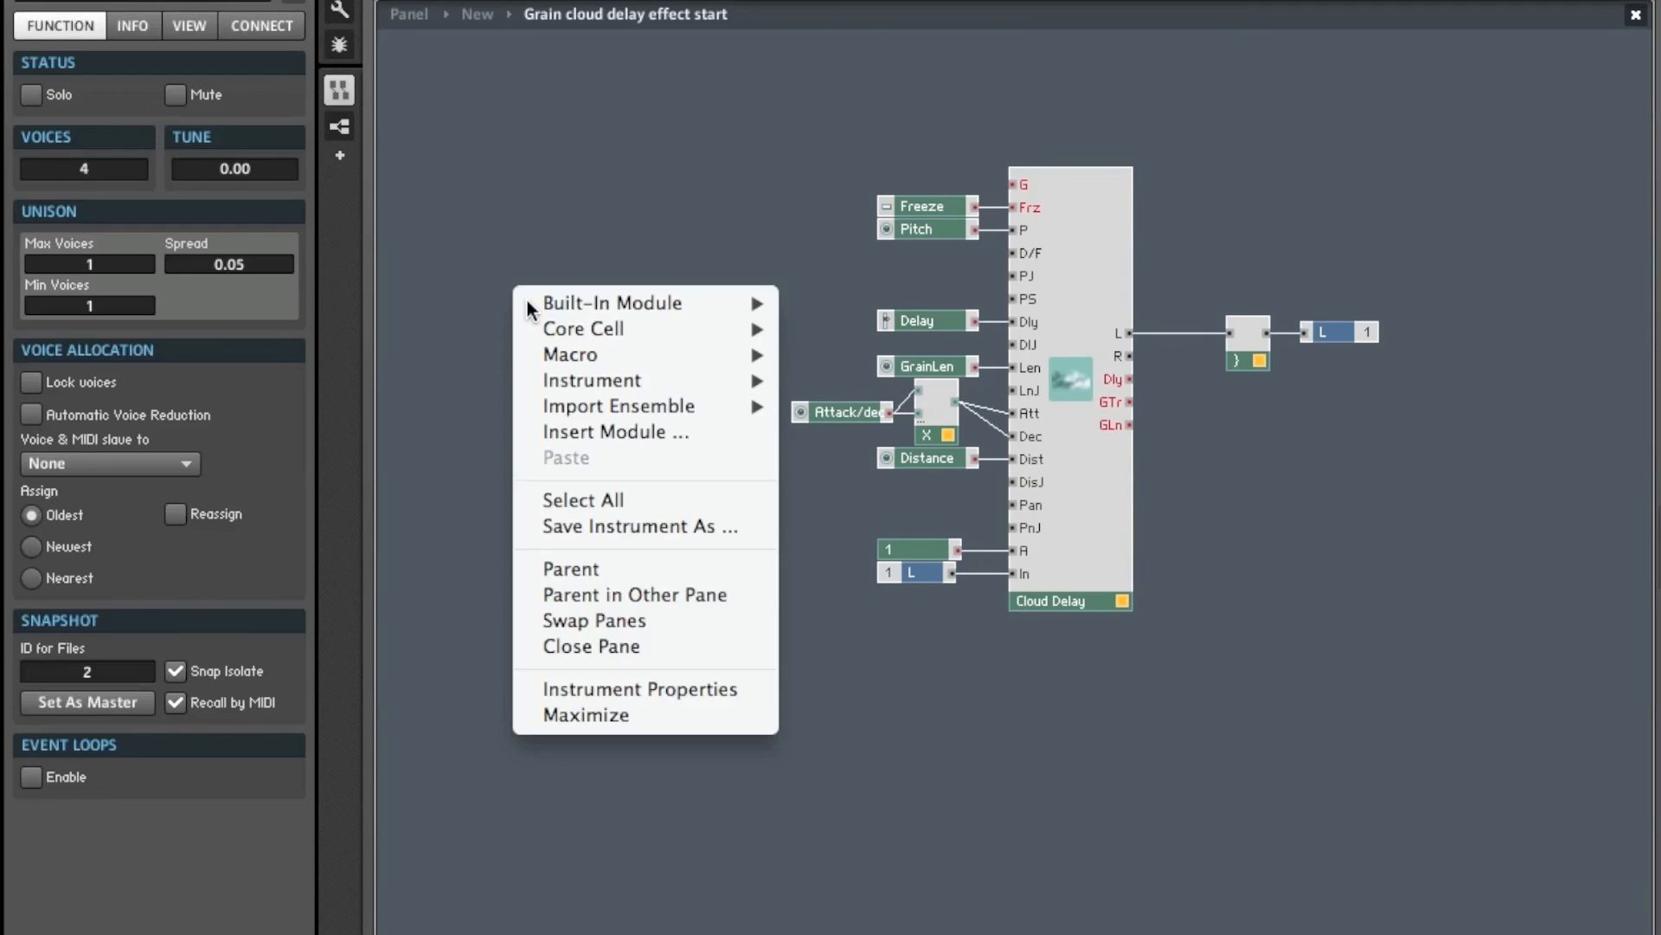
mouse_move(569, 304)
mouse_move(844, 415)
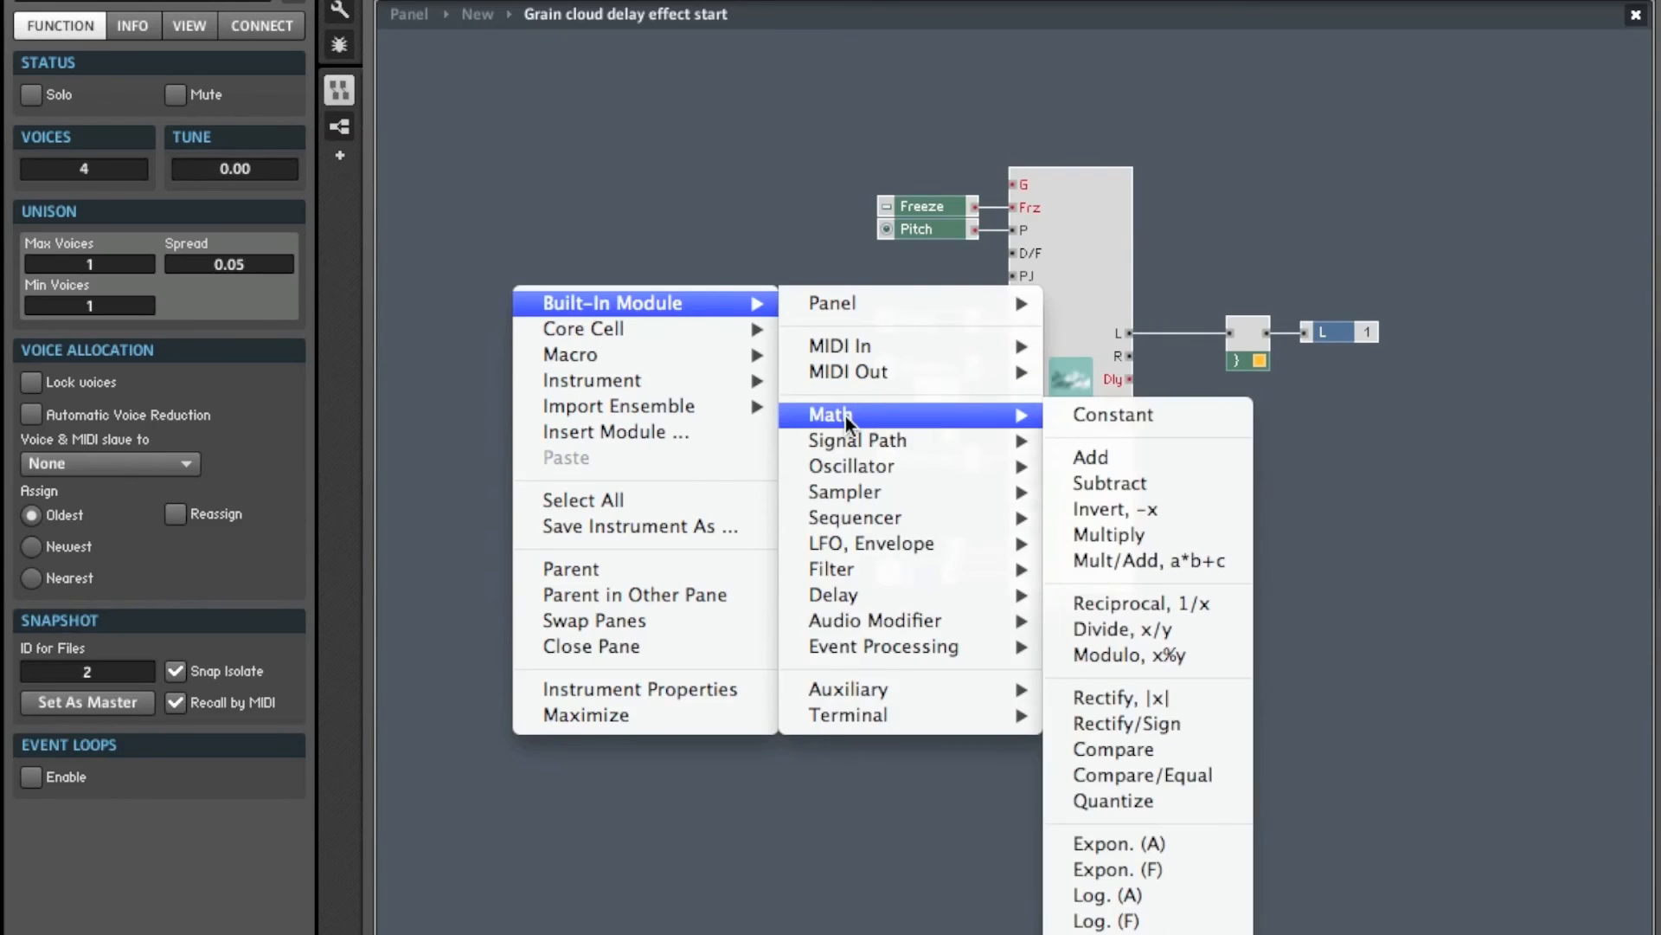
left_click(1099, 558)
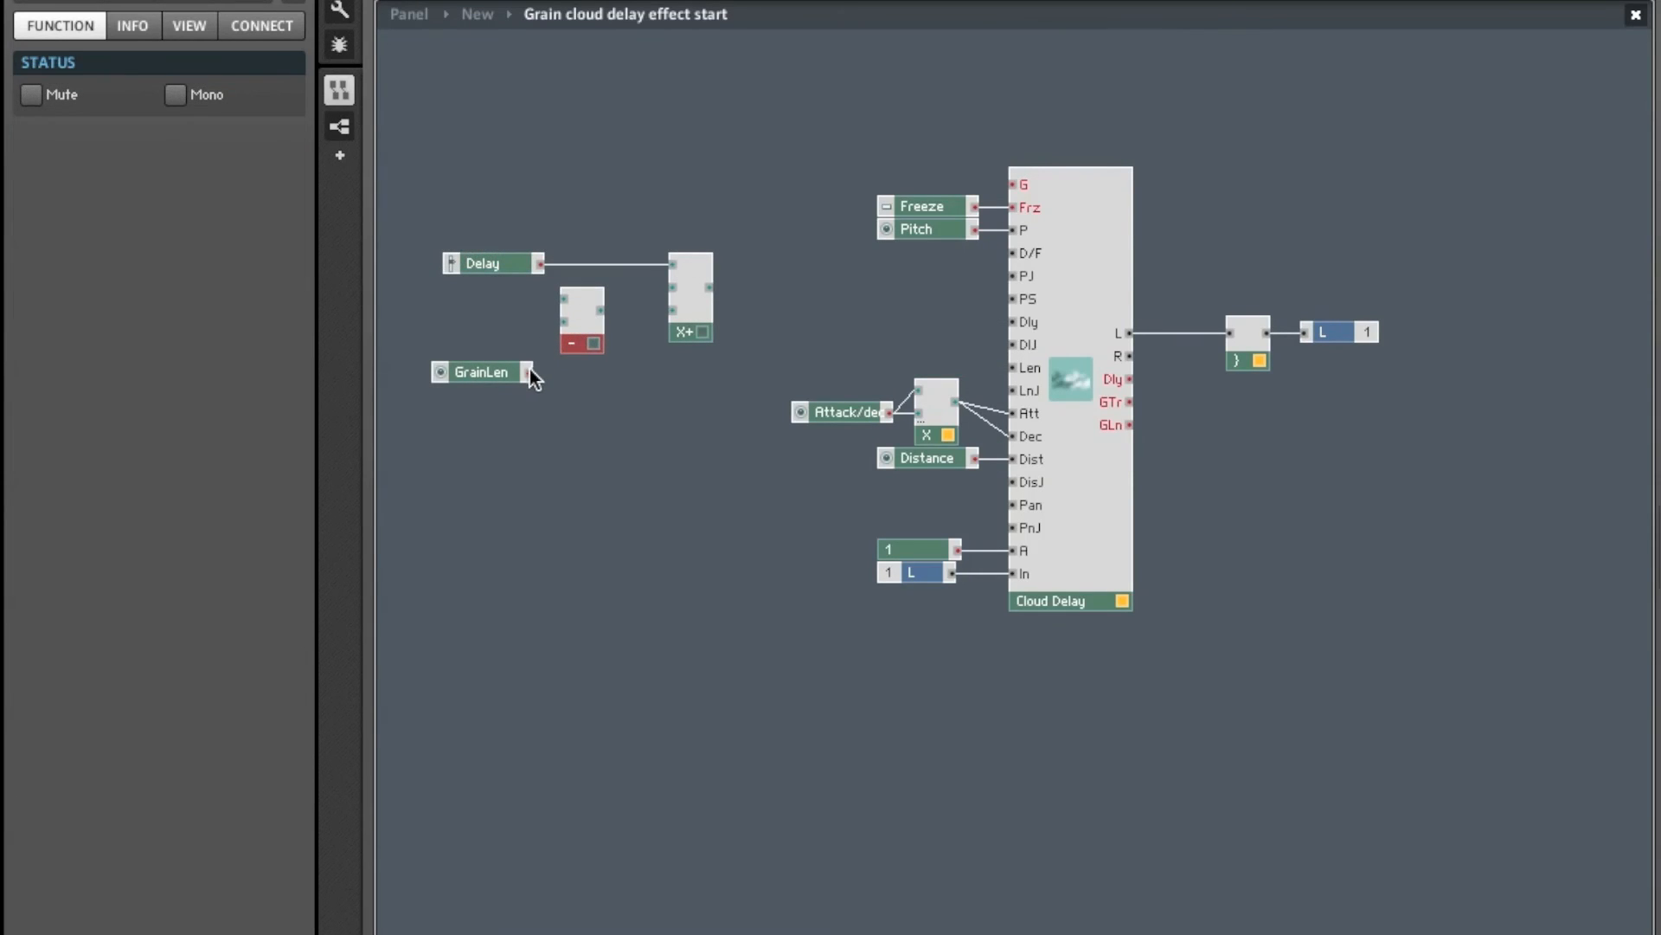
left_click_drag(529, 371, 567, 324)
Create a 1500 constant on the Subtract's first input, then wire the Mult/Add output to Dly and GrainLen to Len.
right_click(563, 299)
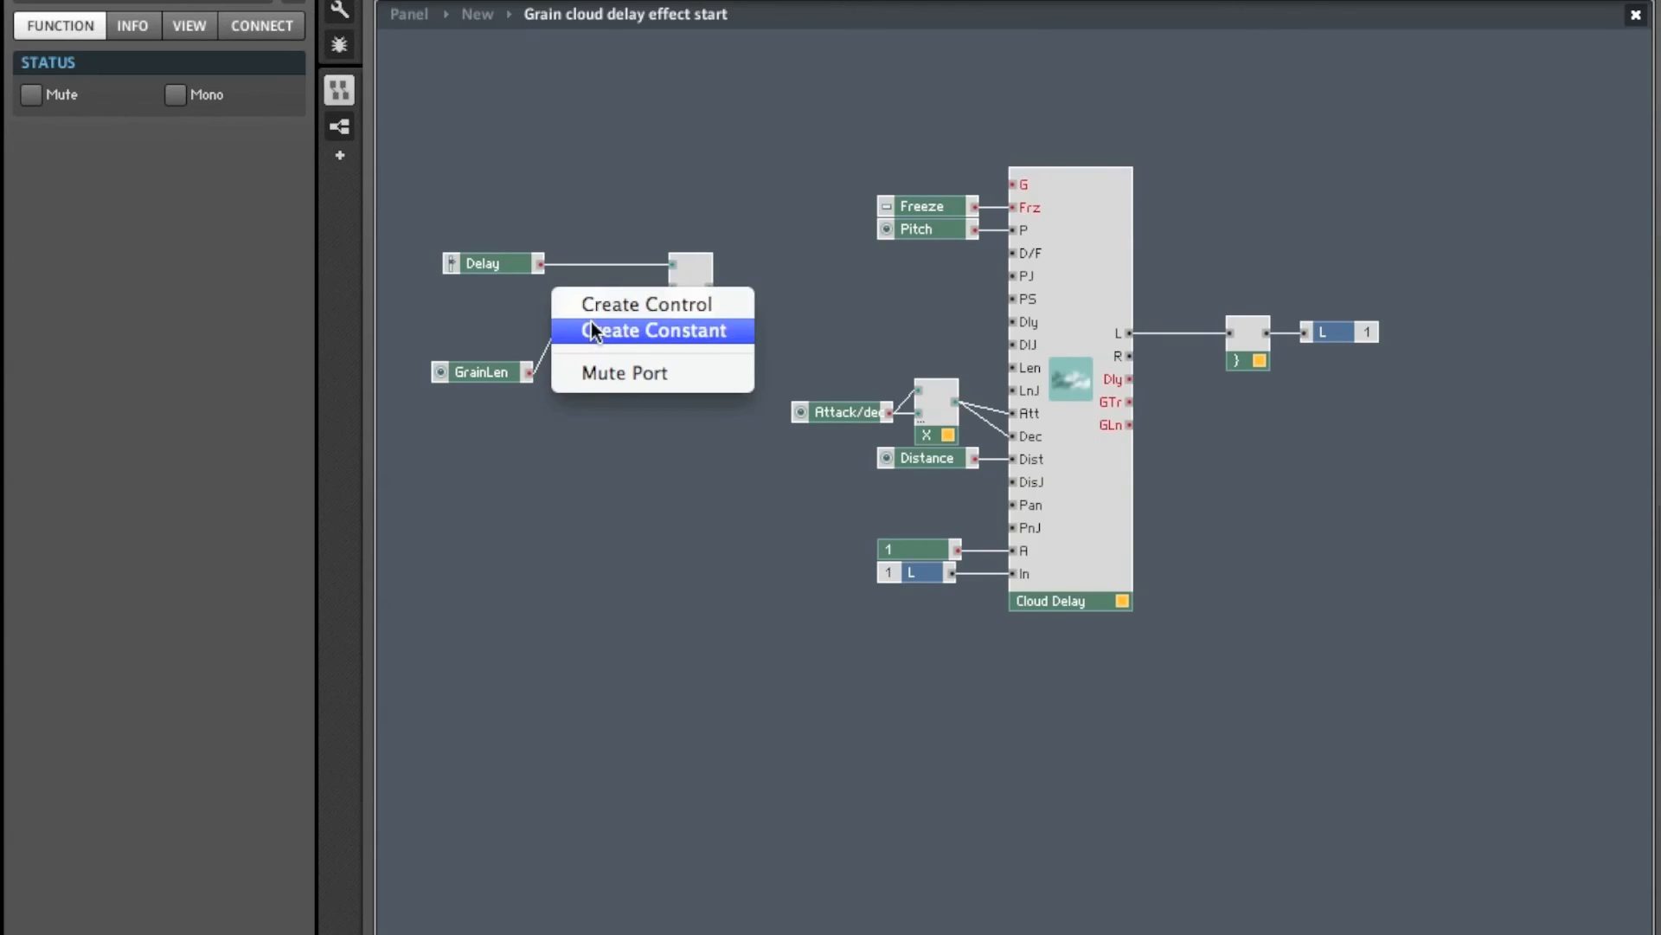
left_click(587, 329)
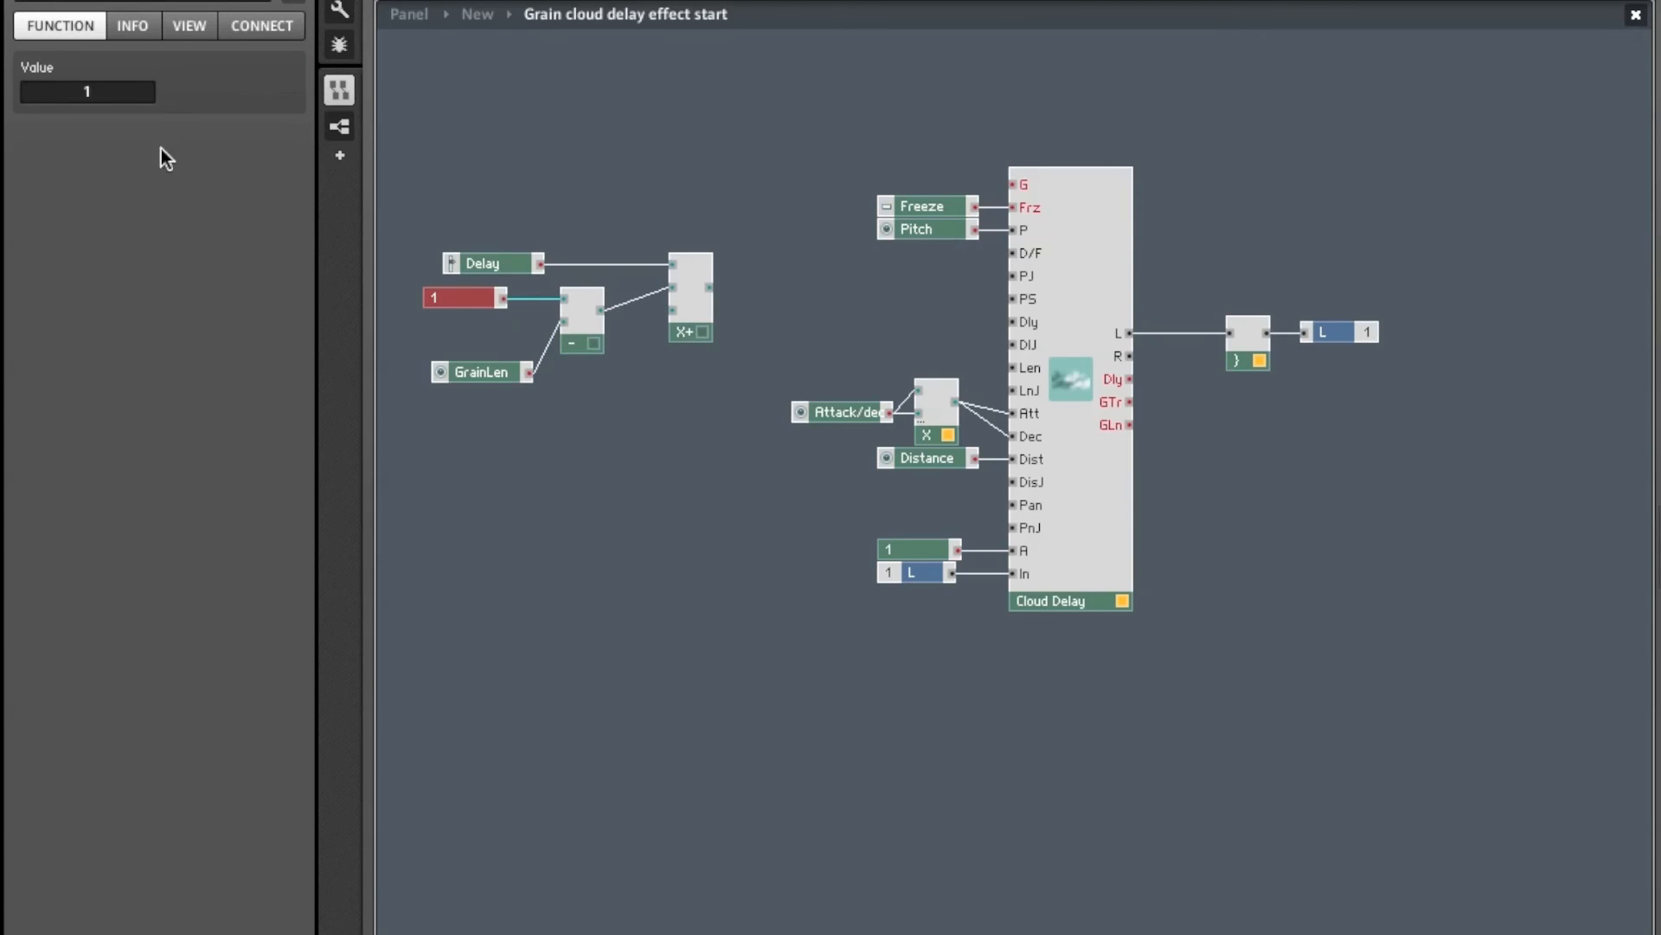
double_click(101, 91)
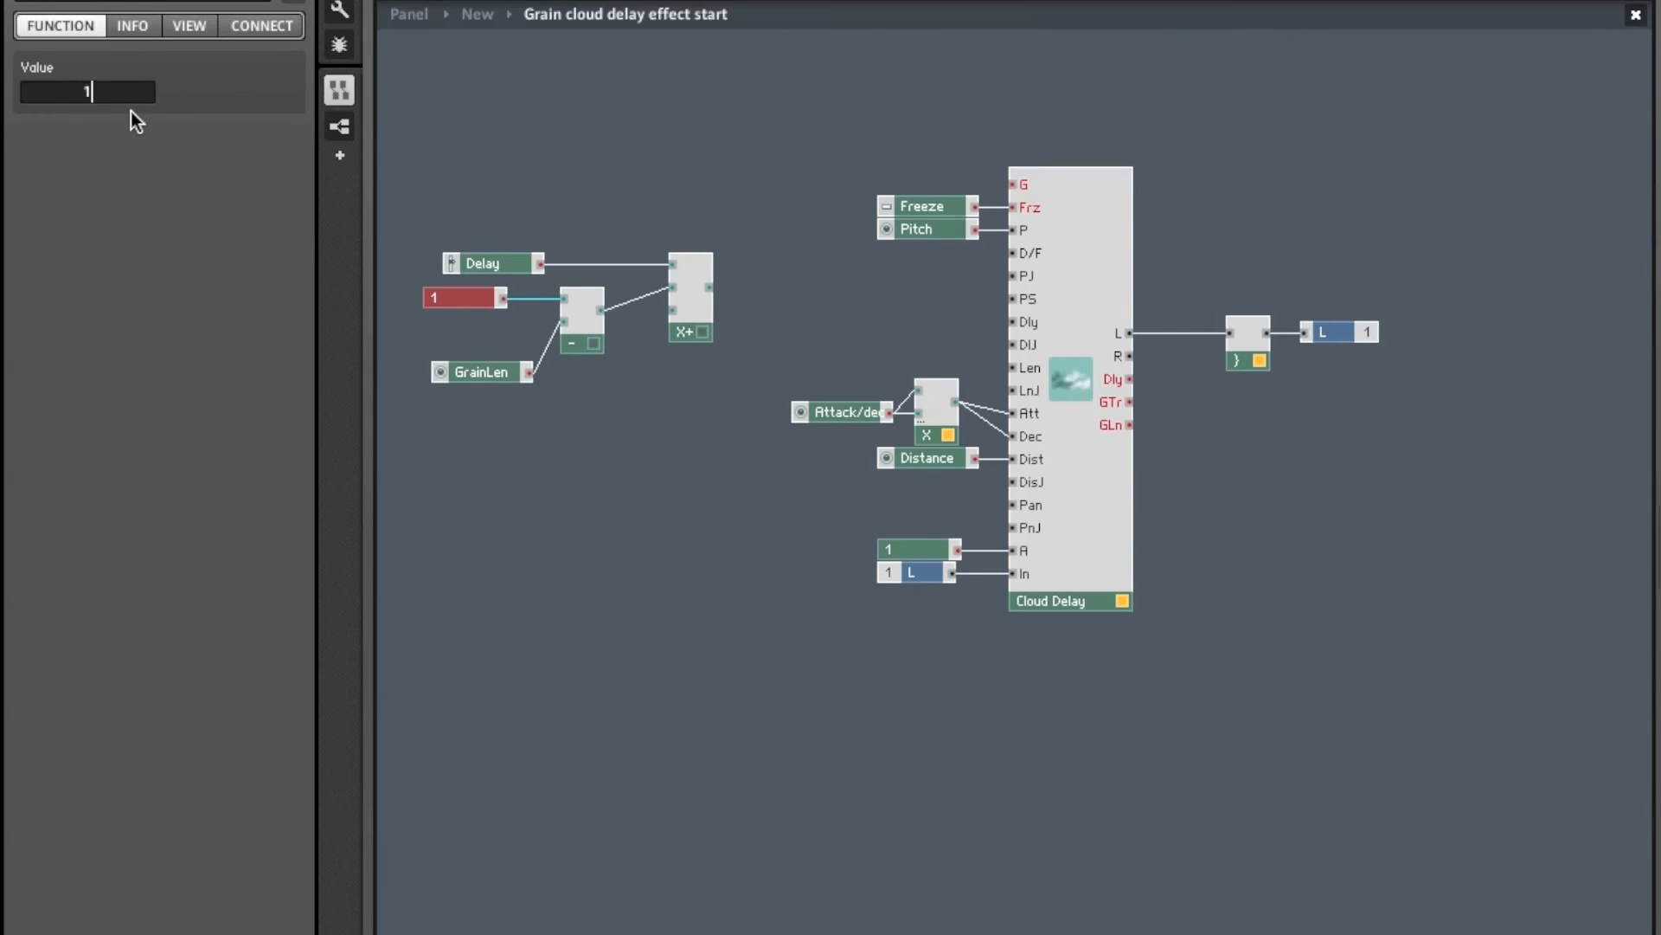
left_click(516, 443)
left_click_drag(527, 372, 1014, 320)
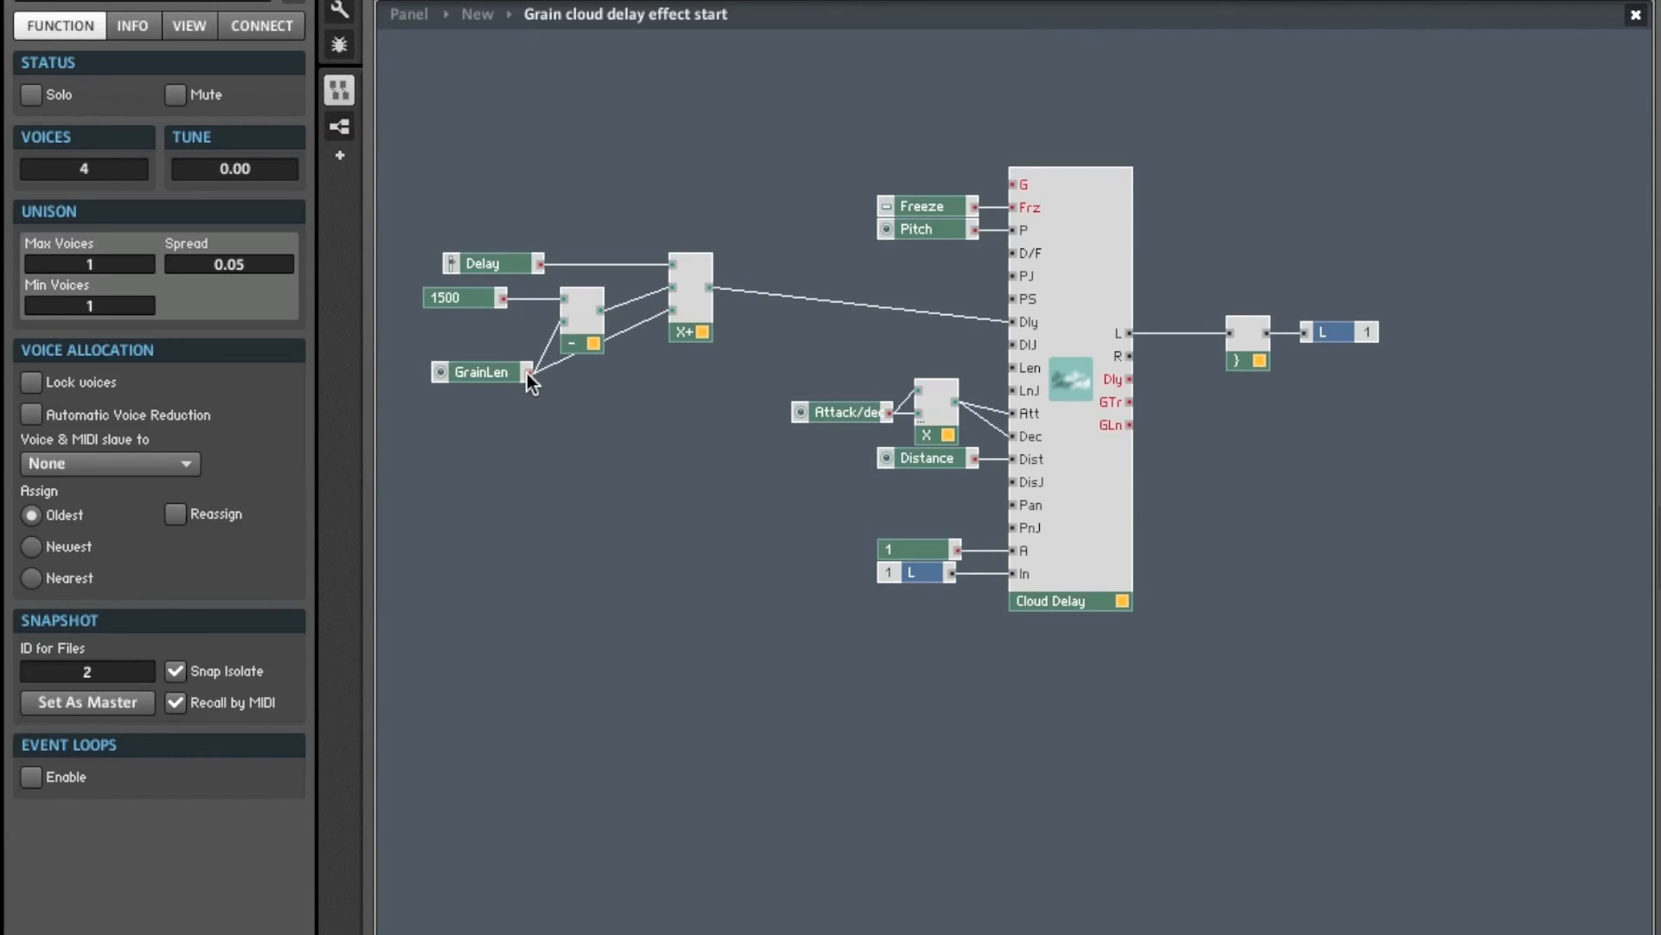
left_click_drag(626, 391, 1009, 369)
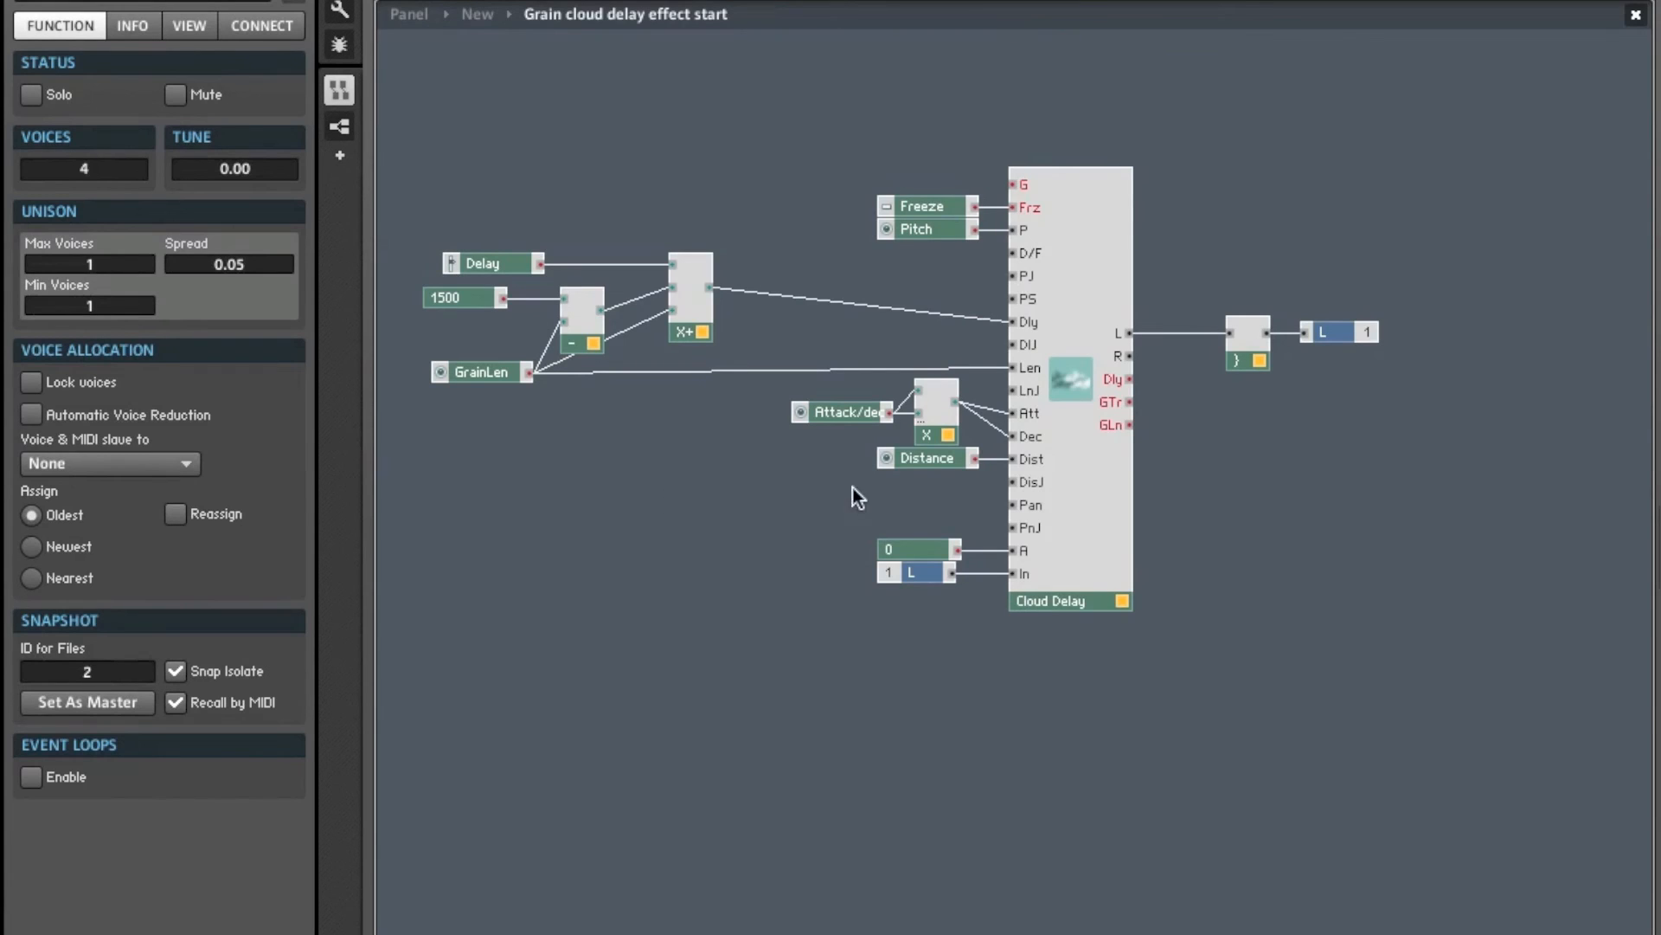
Change the Distance control's range, giving it a fractional minimum and a new maximum.
left_click(919, 463)
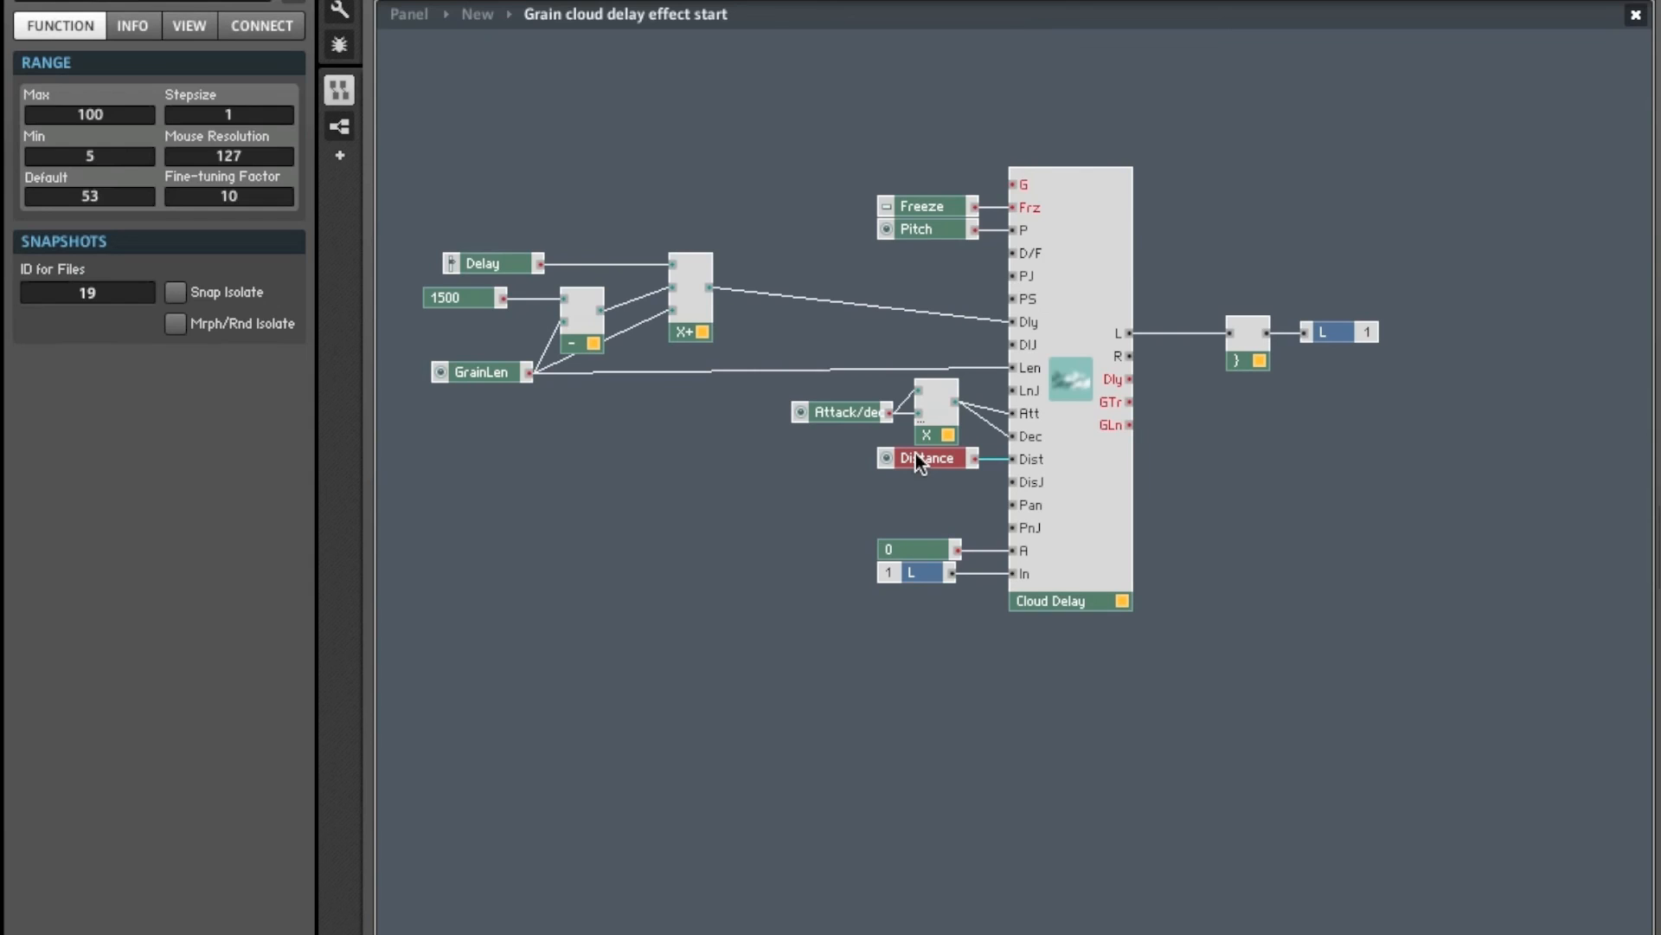
double_click(108, 163)
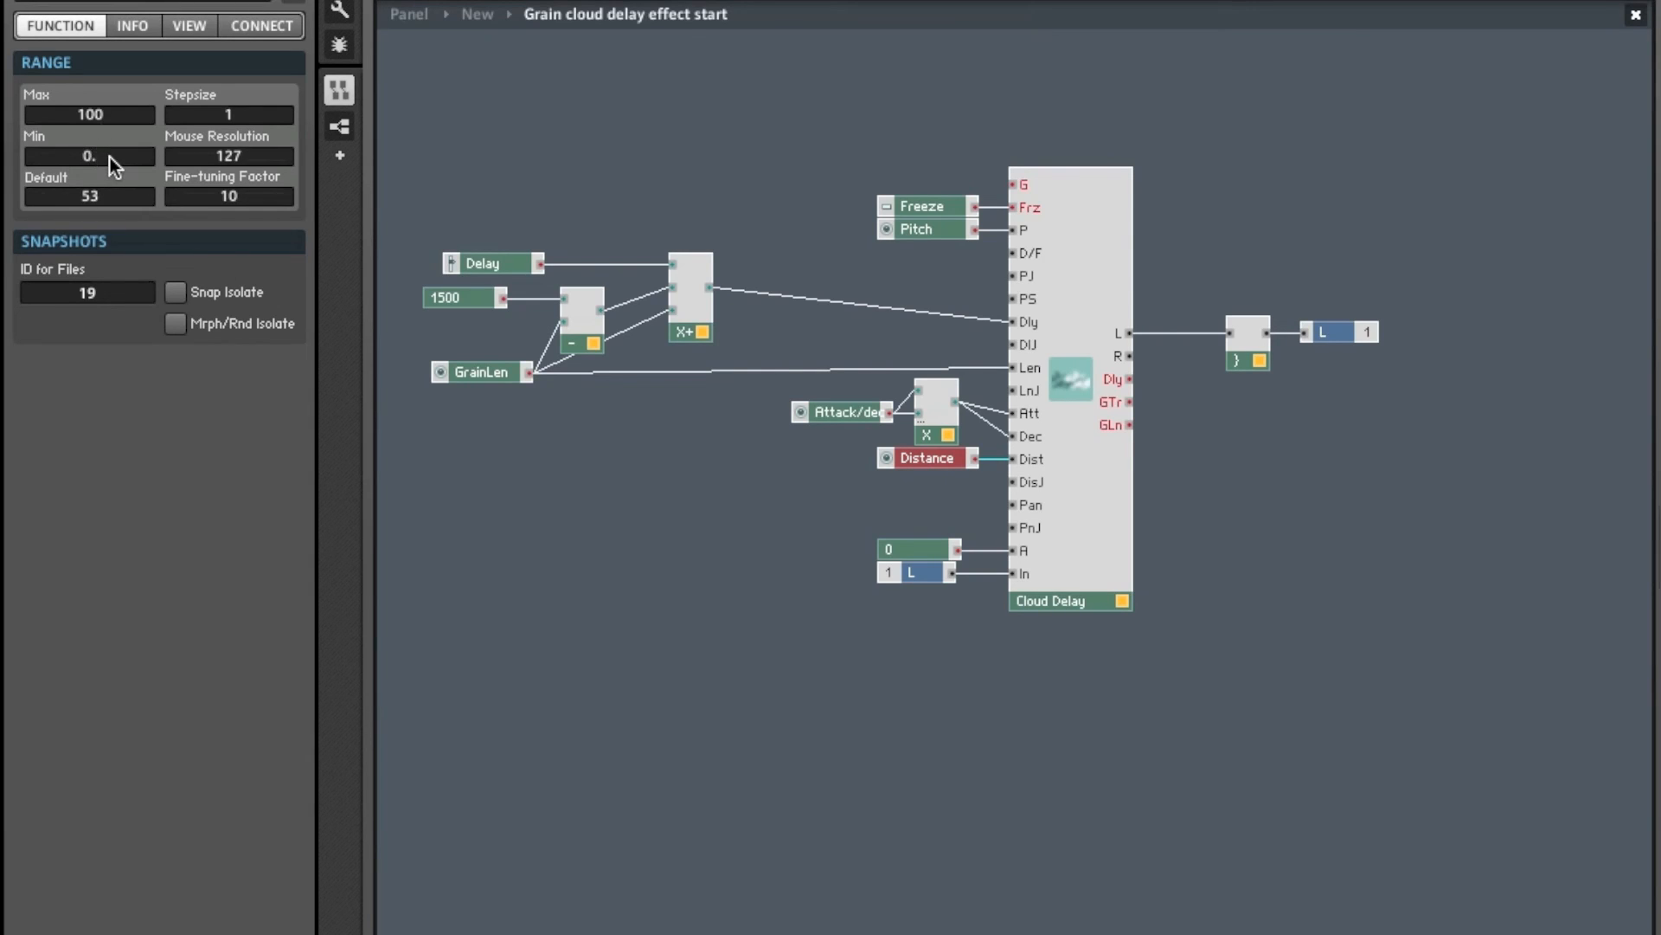
double_click(94, 112)
left_click(657, 524)
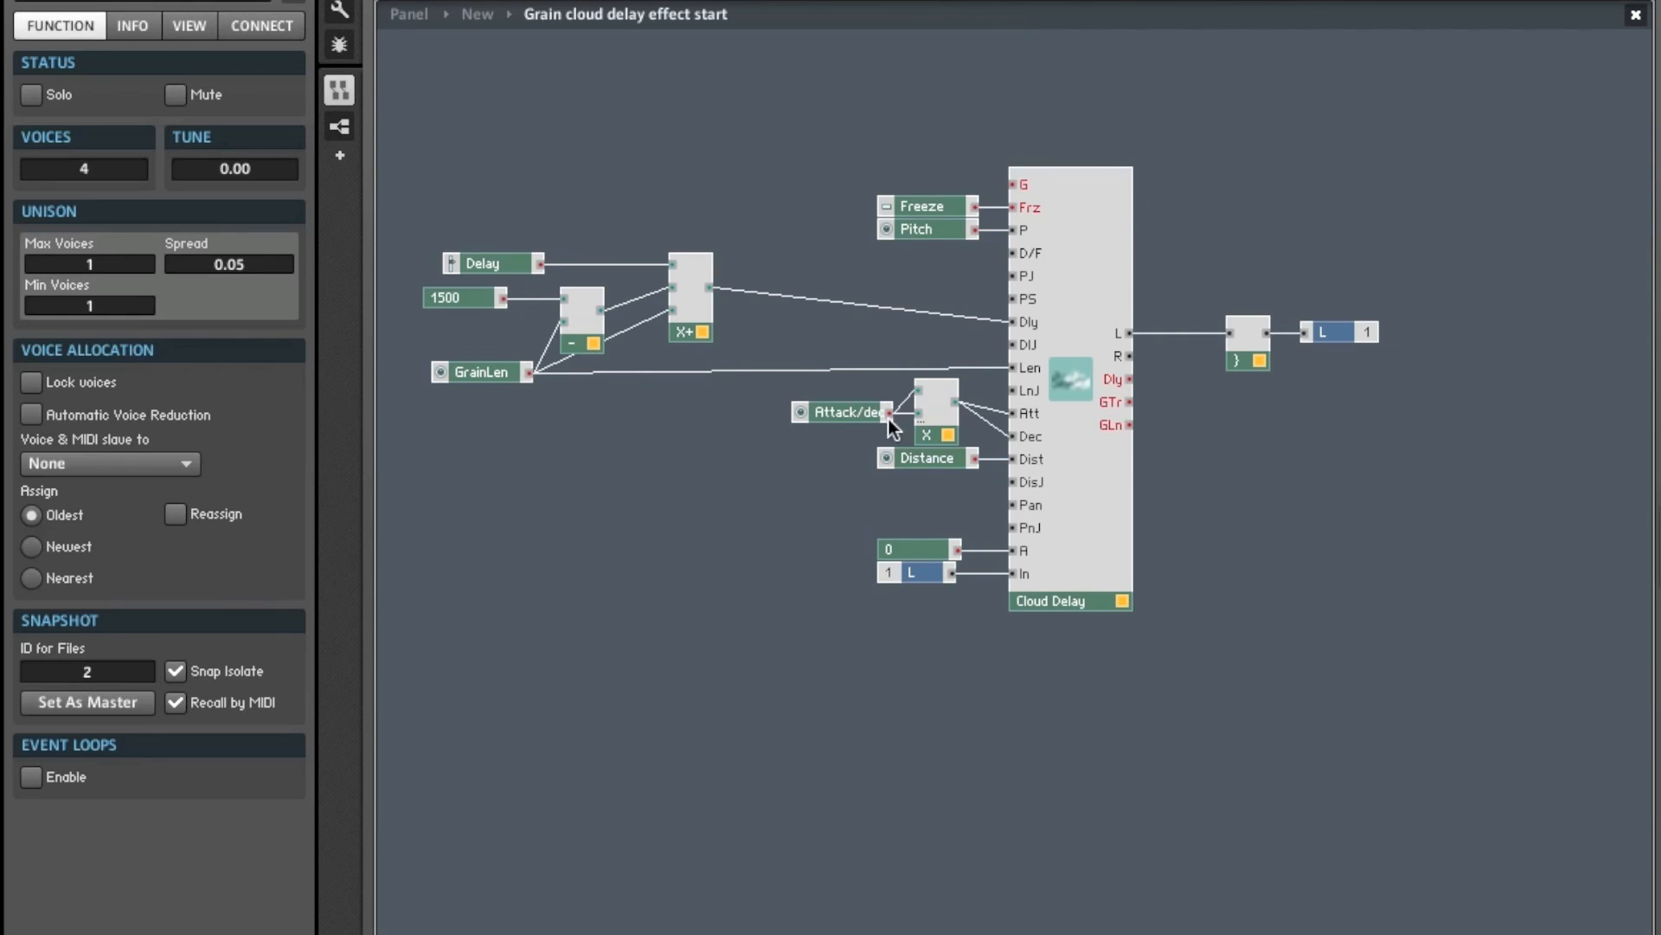
Duplicate the Multiply module and use it to multiply Distance by GrainLen ahead of the Cloud Delay's Dist input.
left_click(926, 421)
left_click(933, 422)
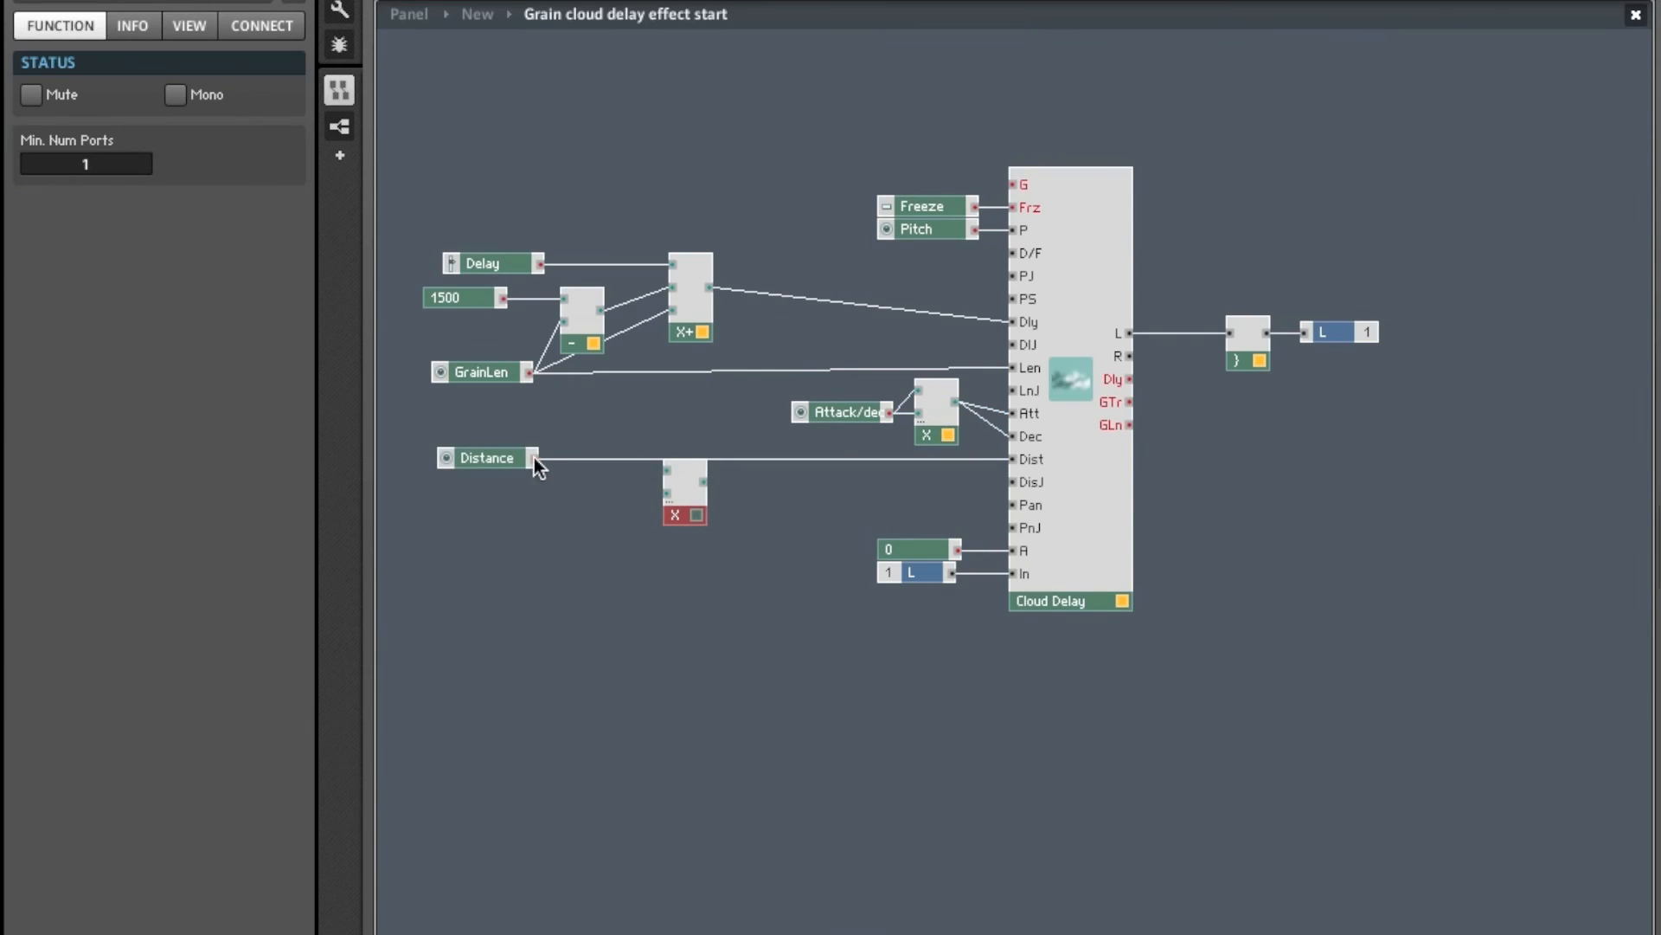
left_click_drag(533, 457, 1014, 459)
left_click_drag(684, 492, 682, 476)
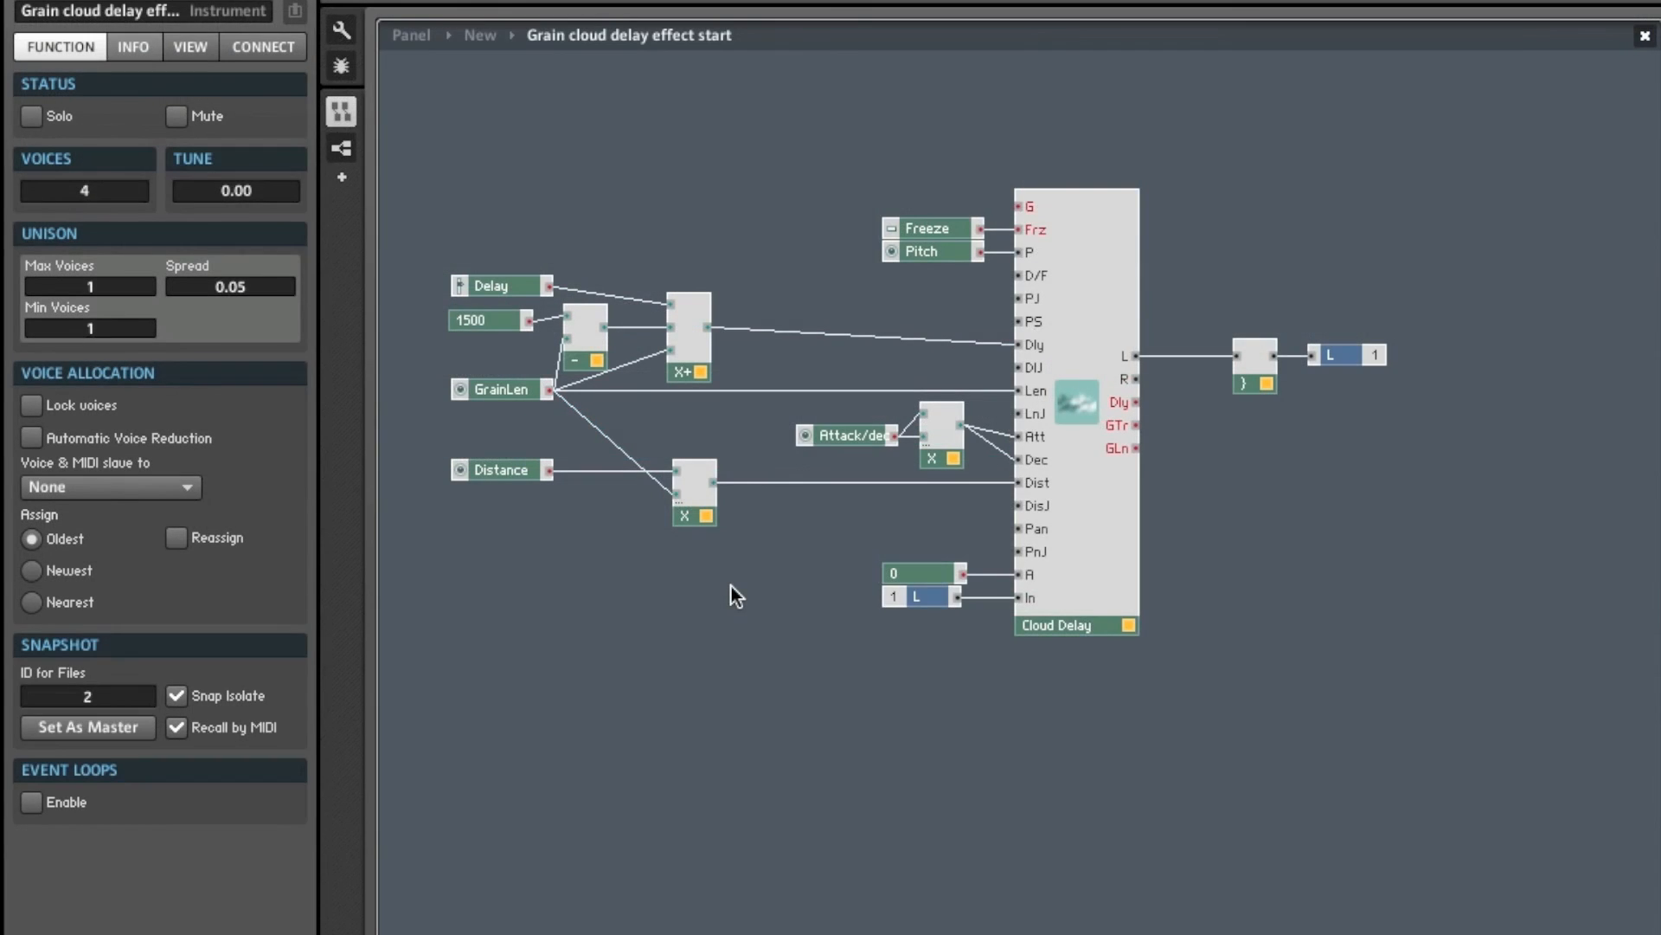
Paste a Multiply-Add module below the audio input and wire the Cloud Delay's L output to its first input.
key("ctrl+v")
left_click_drag(750, 614, 882, 648)
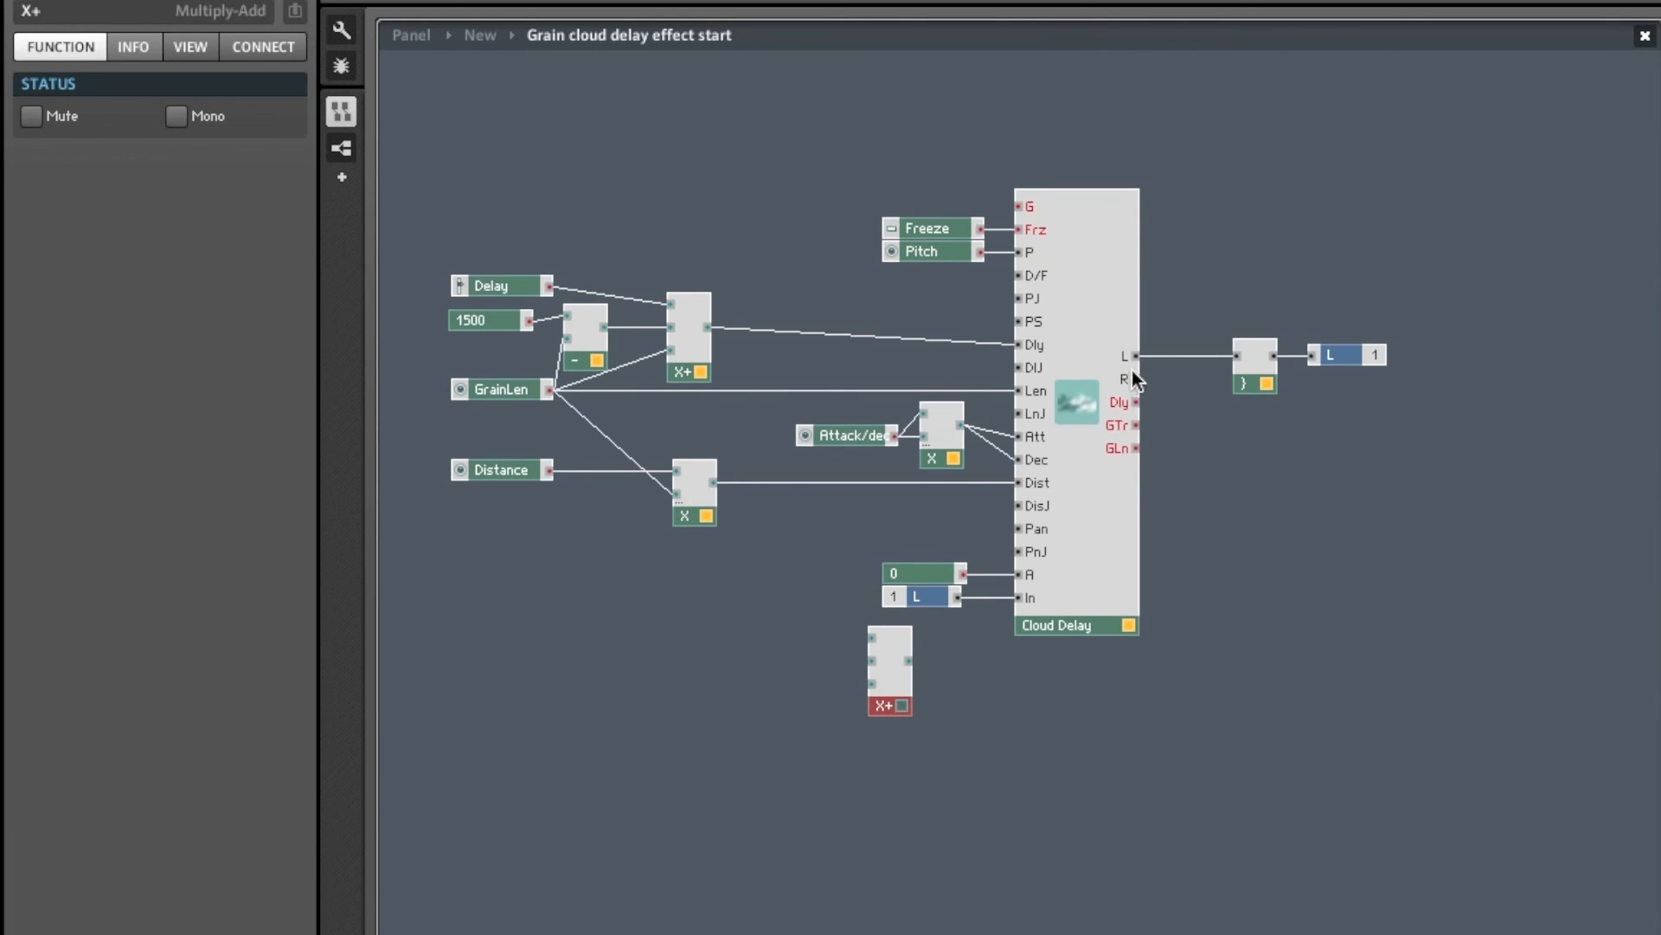
mouse_move(1139, 360)
left_mouse_down()
mouse_move(973, 618)
mouse_move(871, 640)
left_mouse_up()
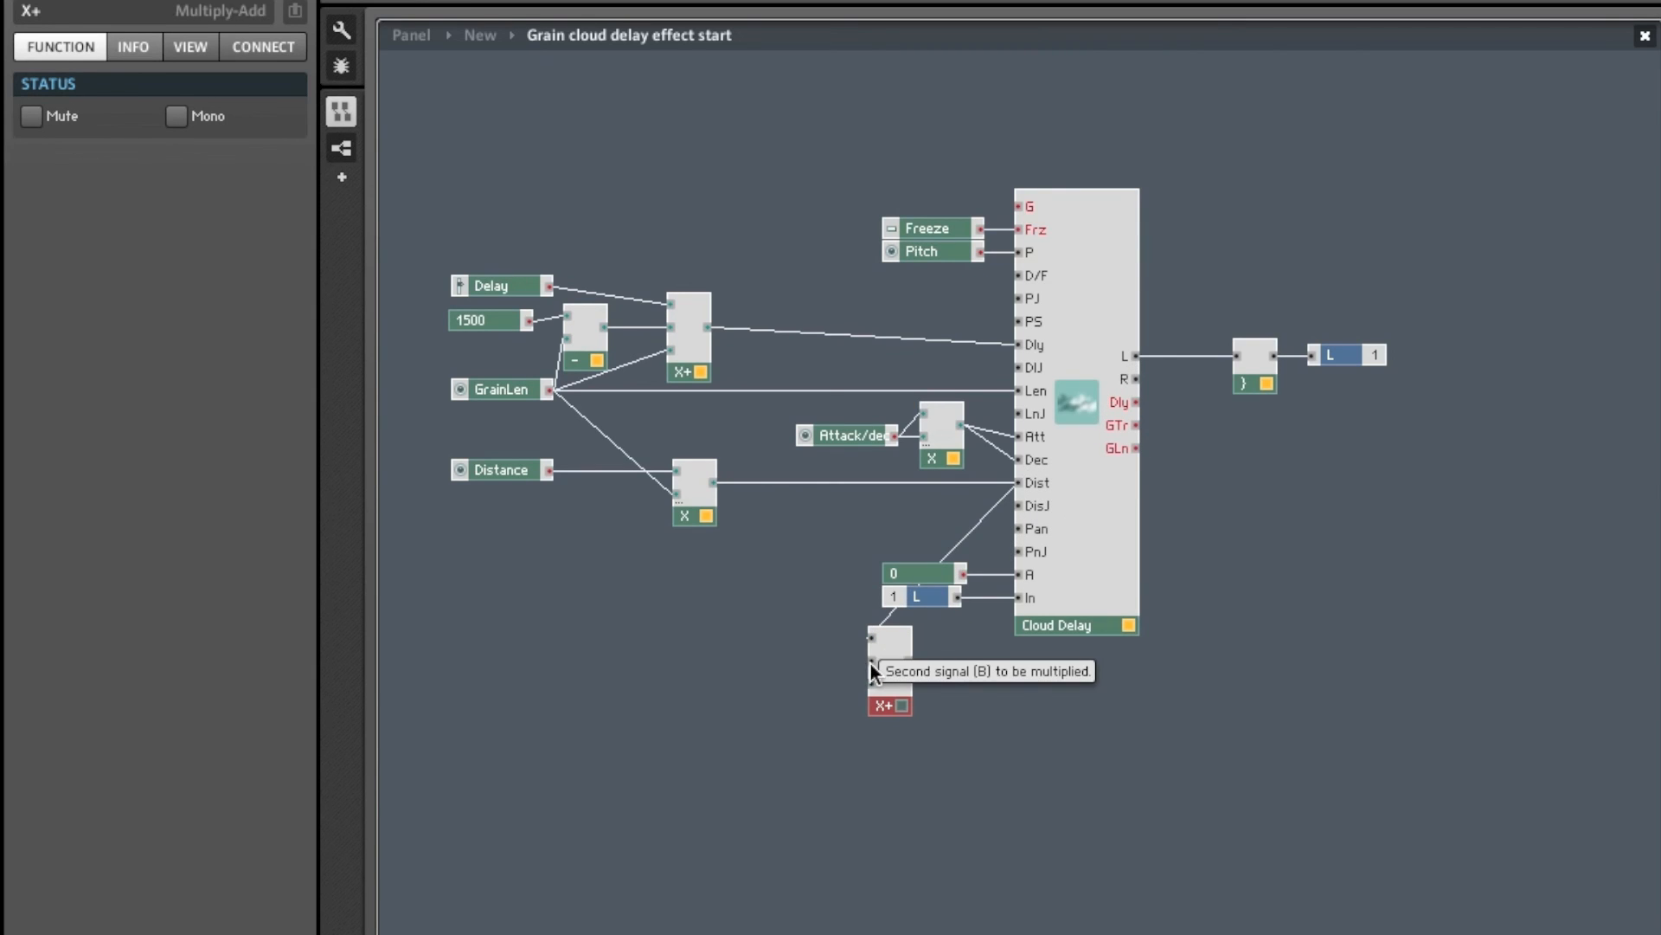
Create a Feedback control on the pasted Multiply-Add's second input and route the L audio input through the module to the Cloud Delay's In.
right_click(870, 663)
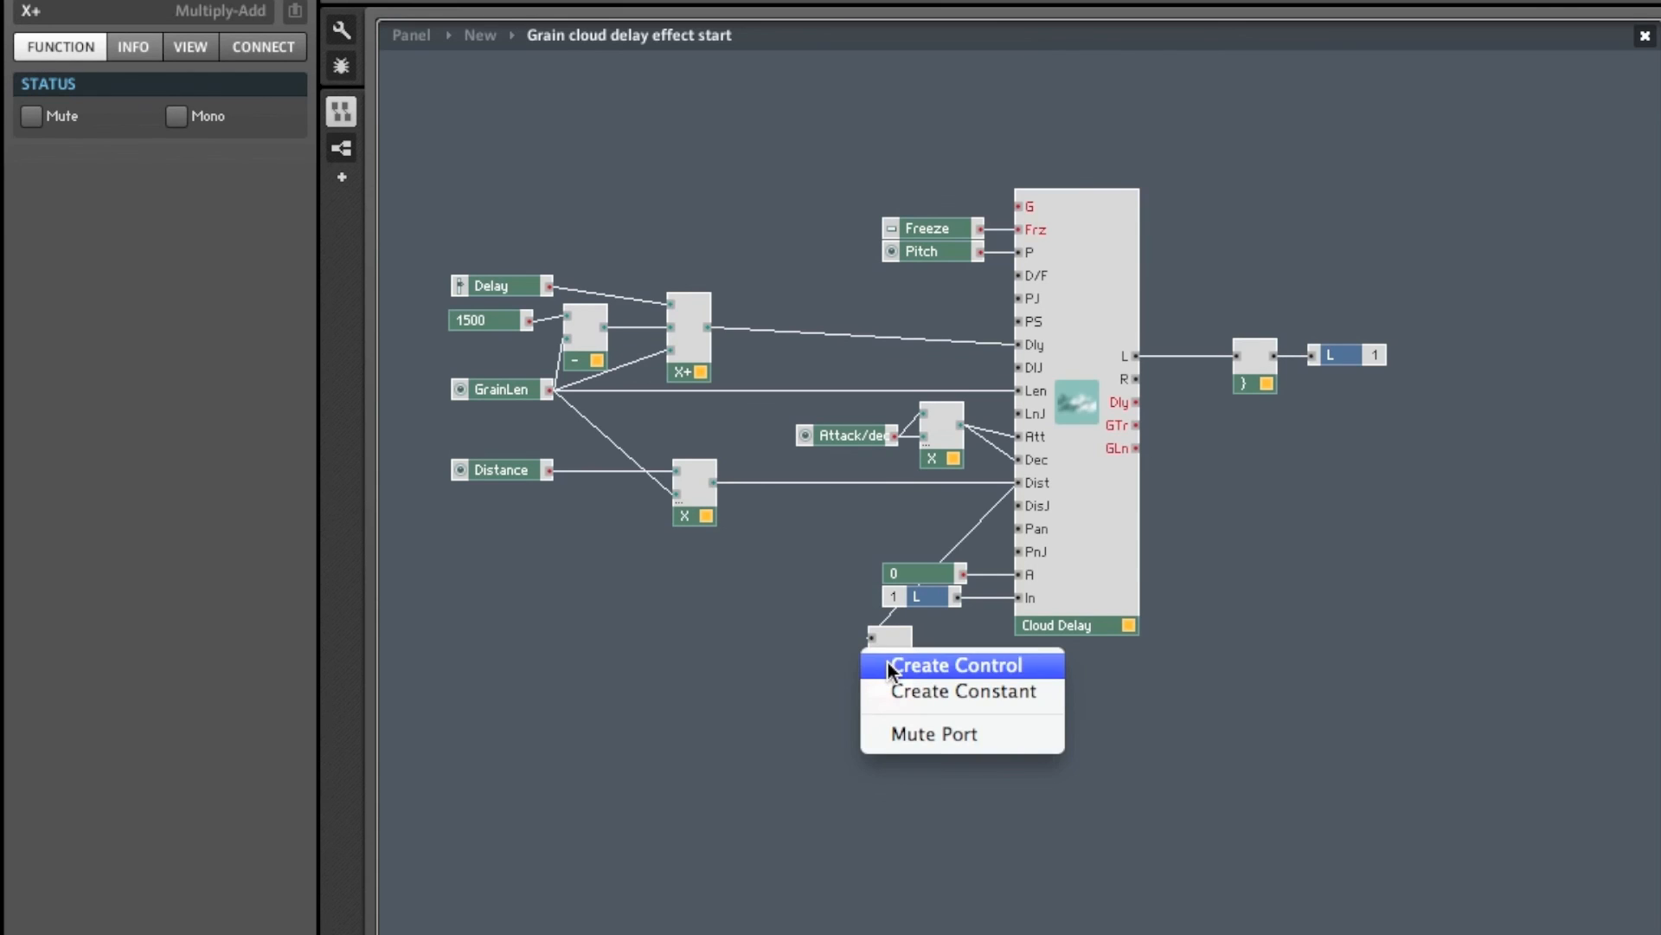
left_click(888, 664)
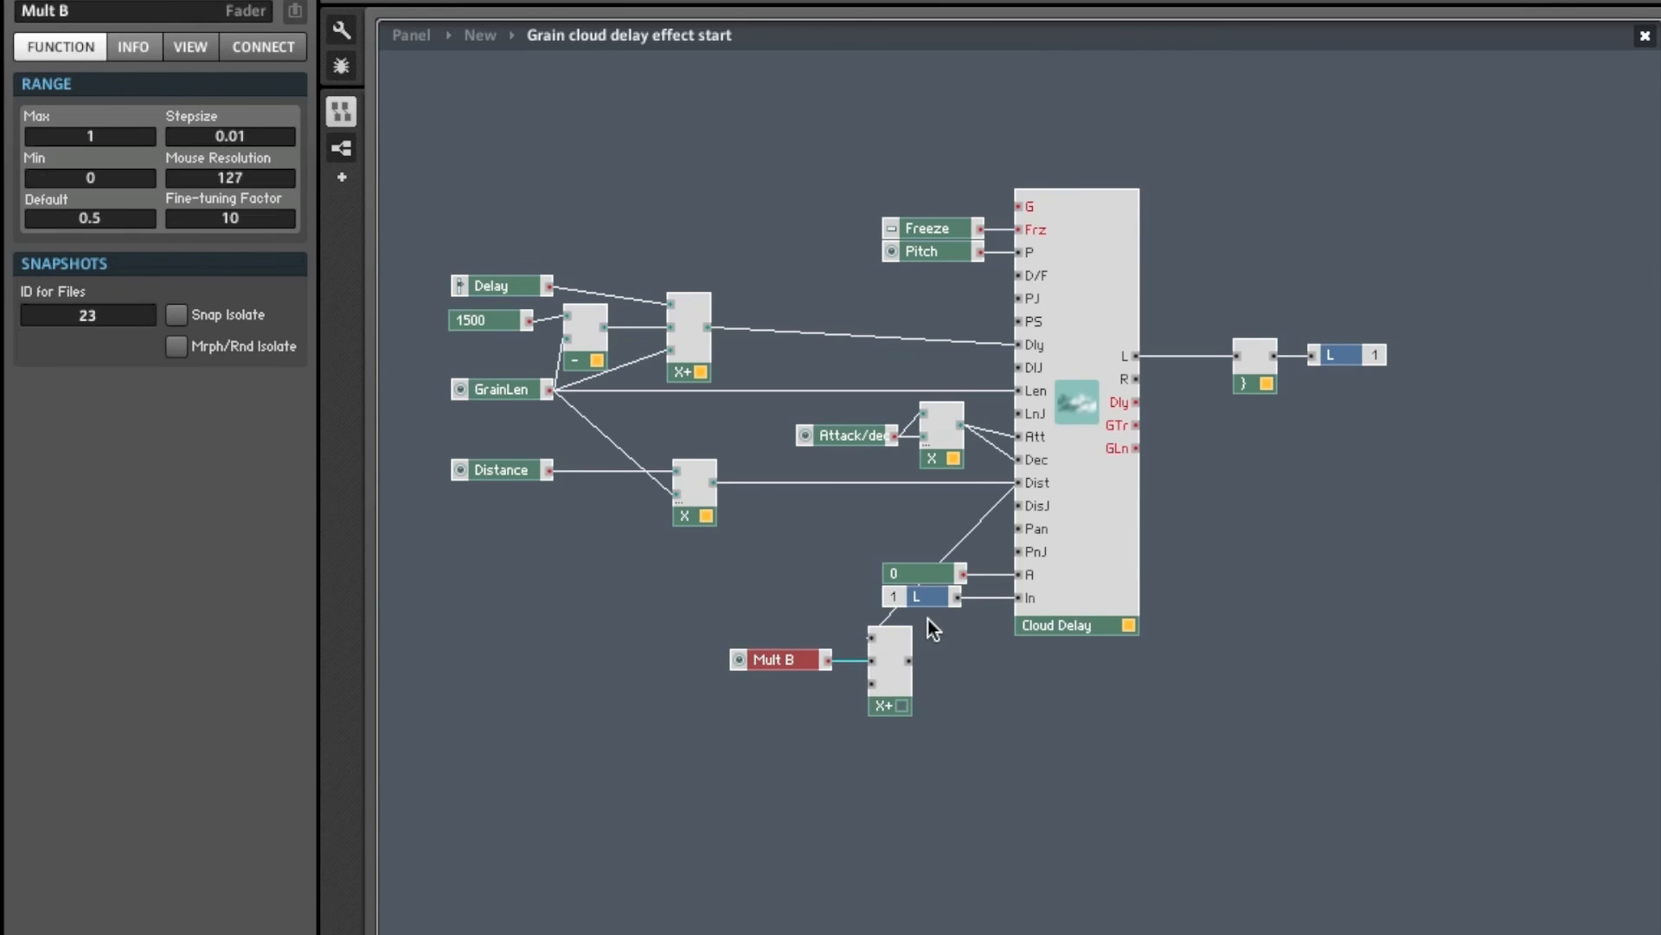
left_click_drag(910, 600, 1021, 604)
left_click(905, 662)
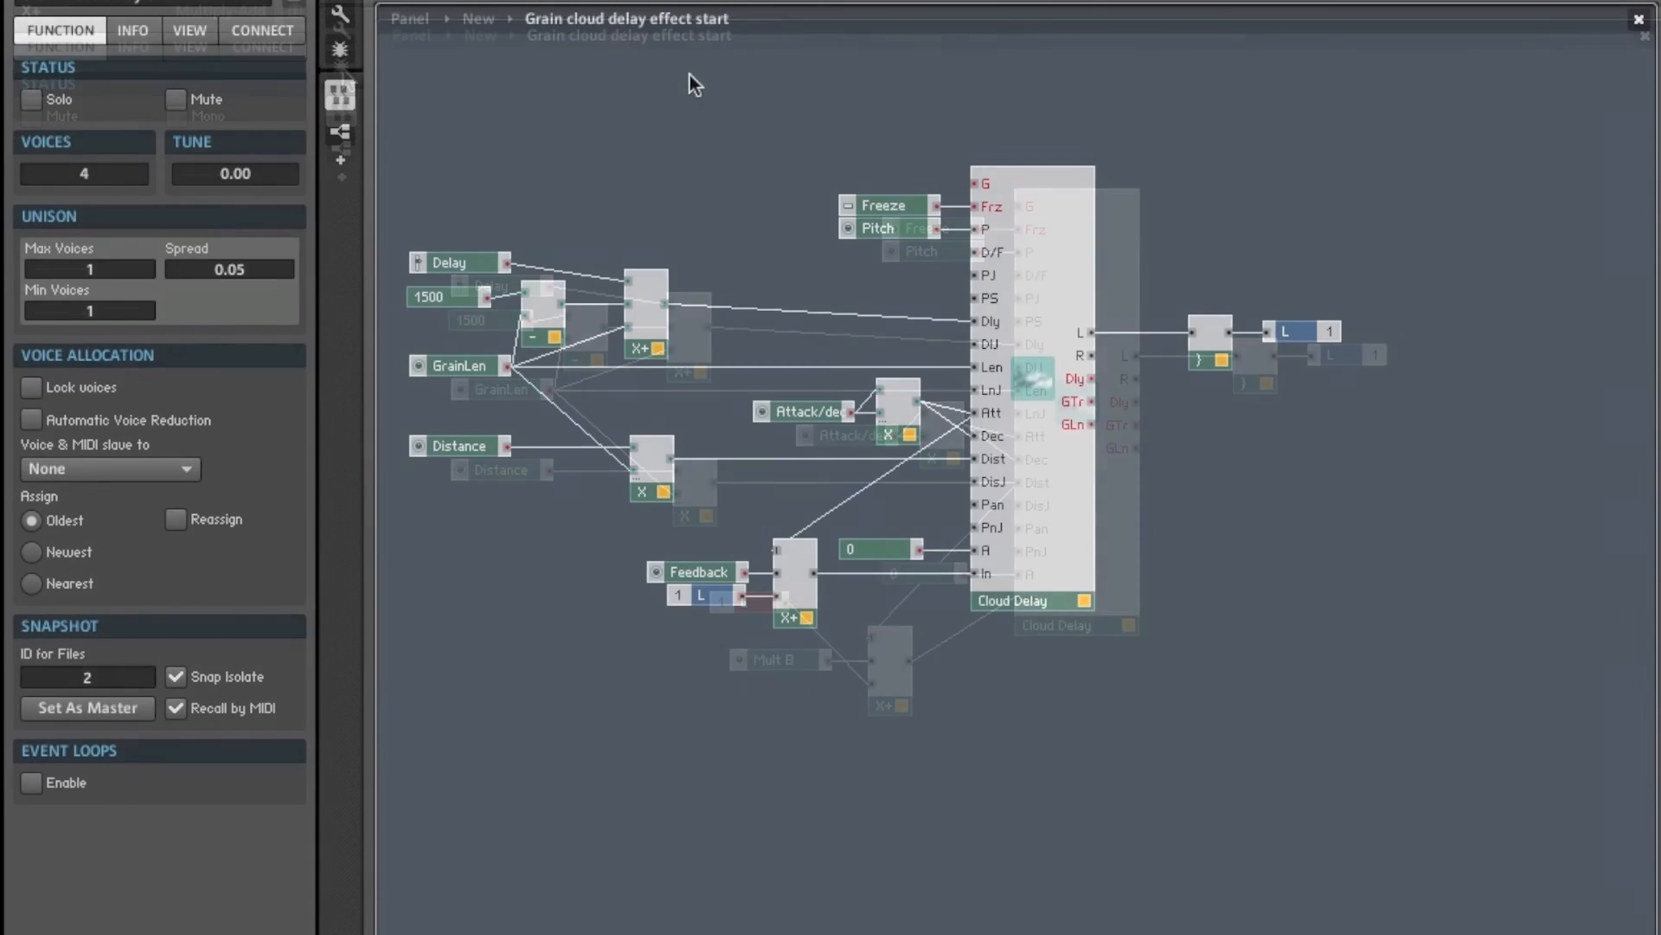
Insert a Crossfade module between the Cloud Delay and the voice combiner, with its output feeding the combiner.
right_click(689, 85)
mouse_move(741, 86)
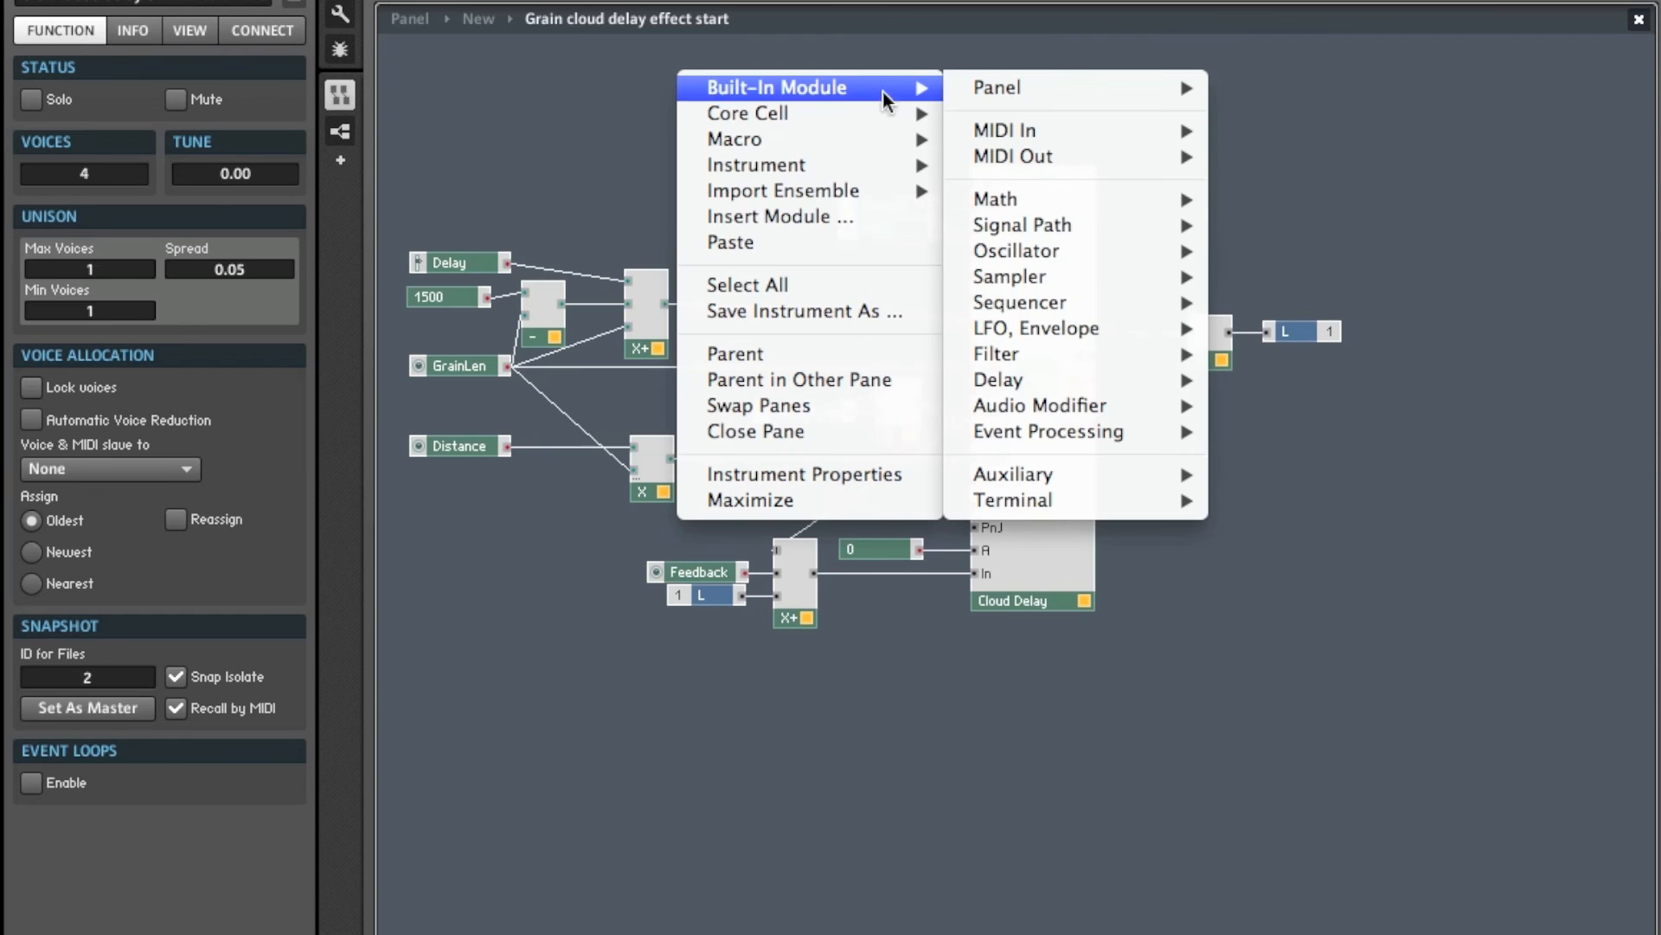
mouse_move(1123, 230)
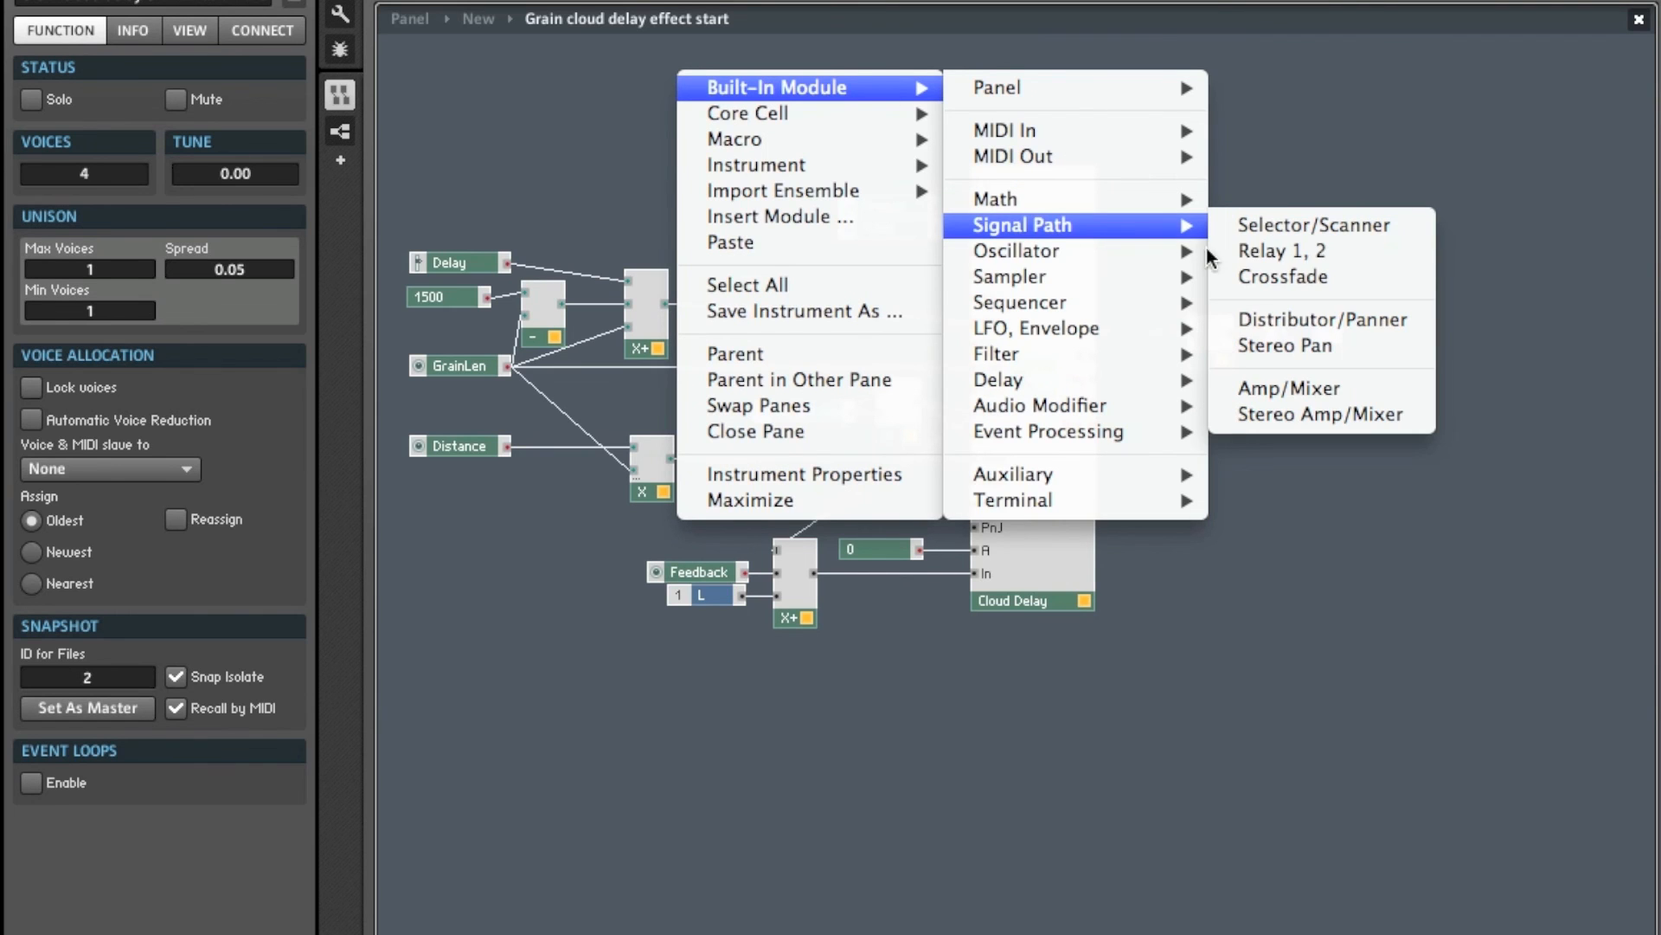
left_click(1244, 276)
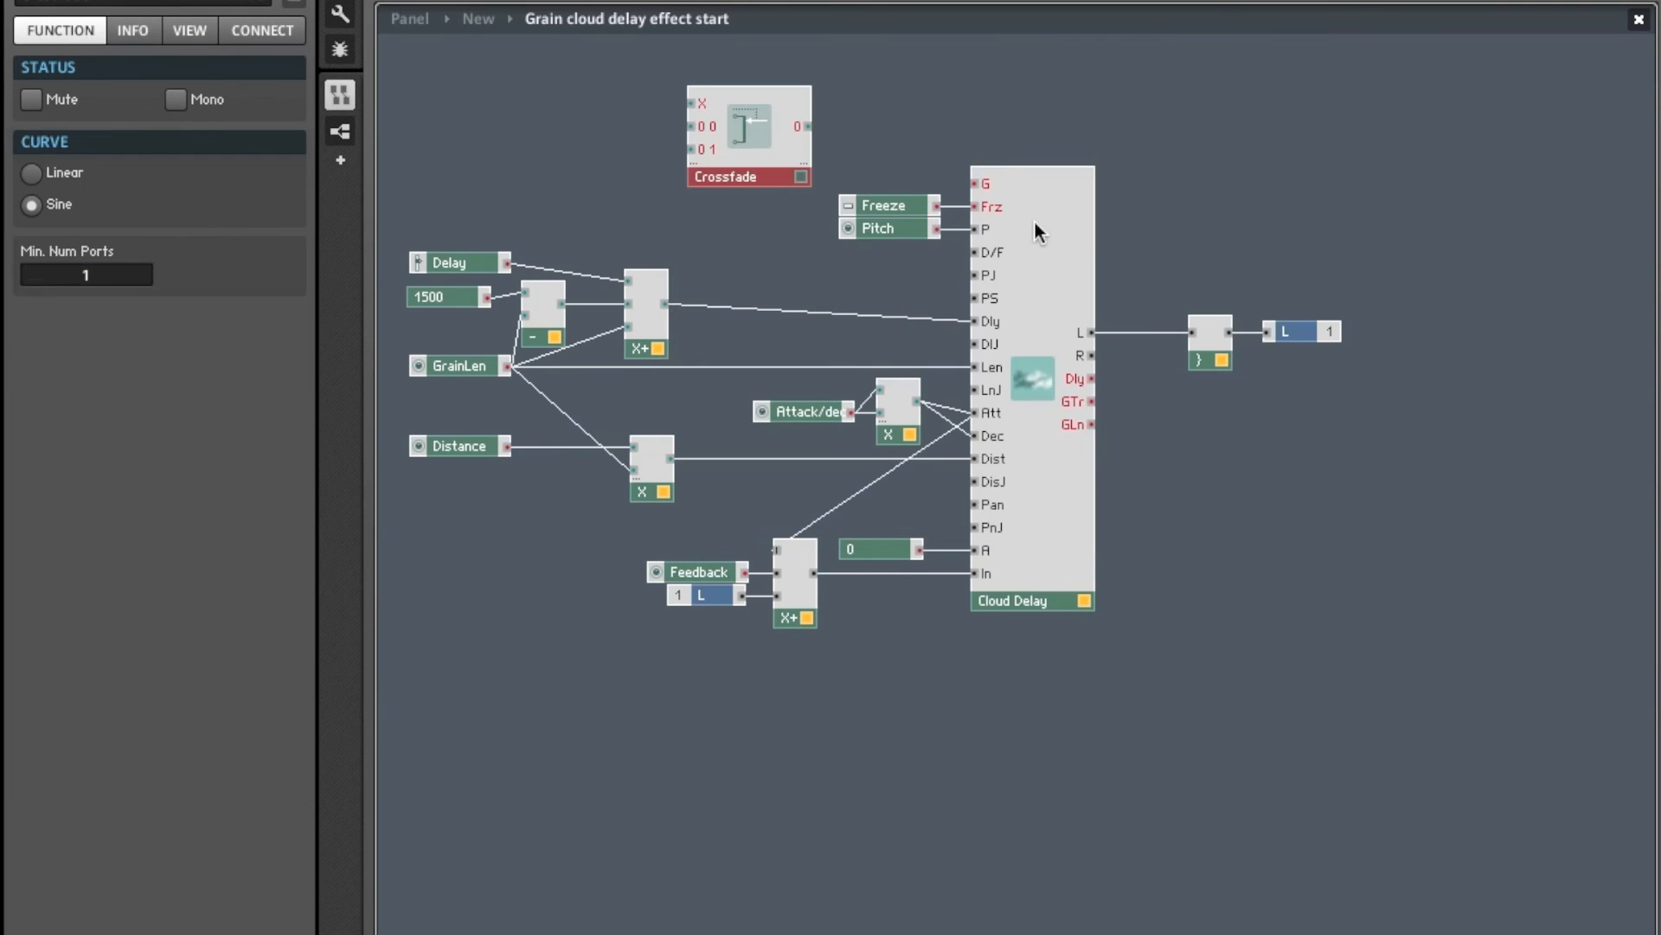
left_click_drag(766, 151, 1281, 372)
left_click(1129, 338)
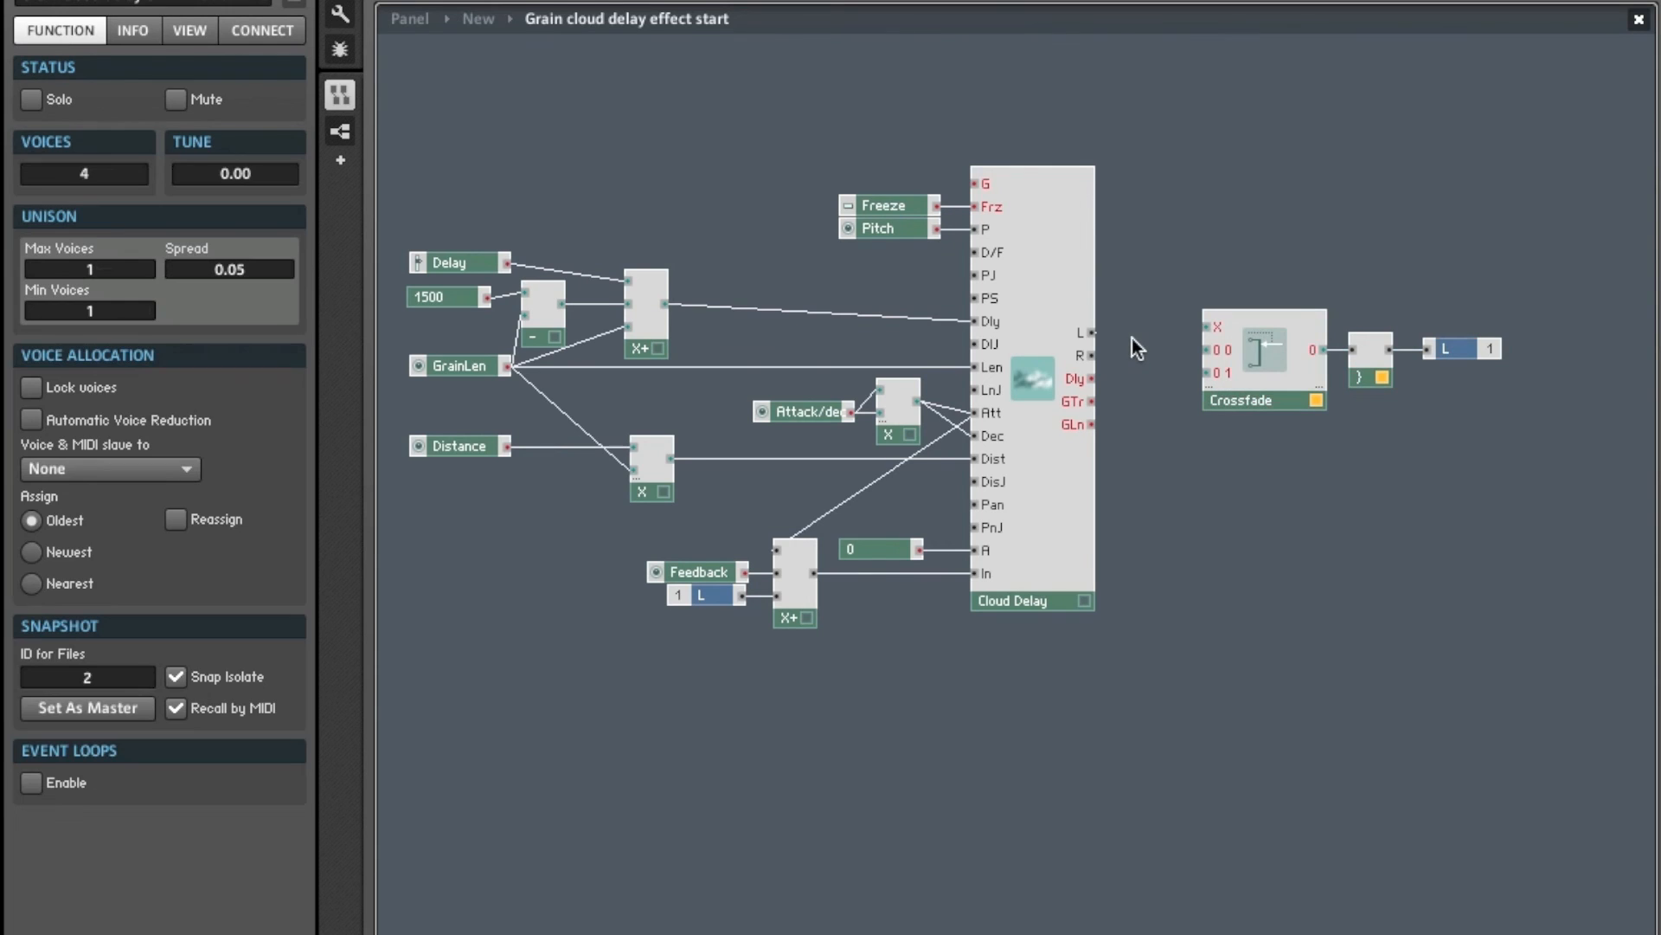
Wire the Cloud Delay's L output and the dry L input into the Crossfade, and create a dry-wet control on its X input.
left_click_drag(1092, 332, 1208, 373)
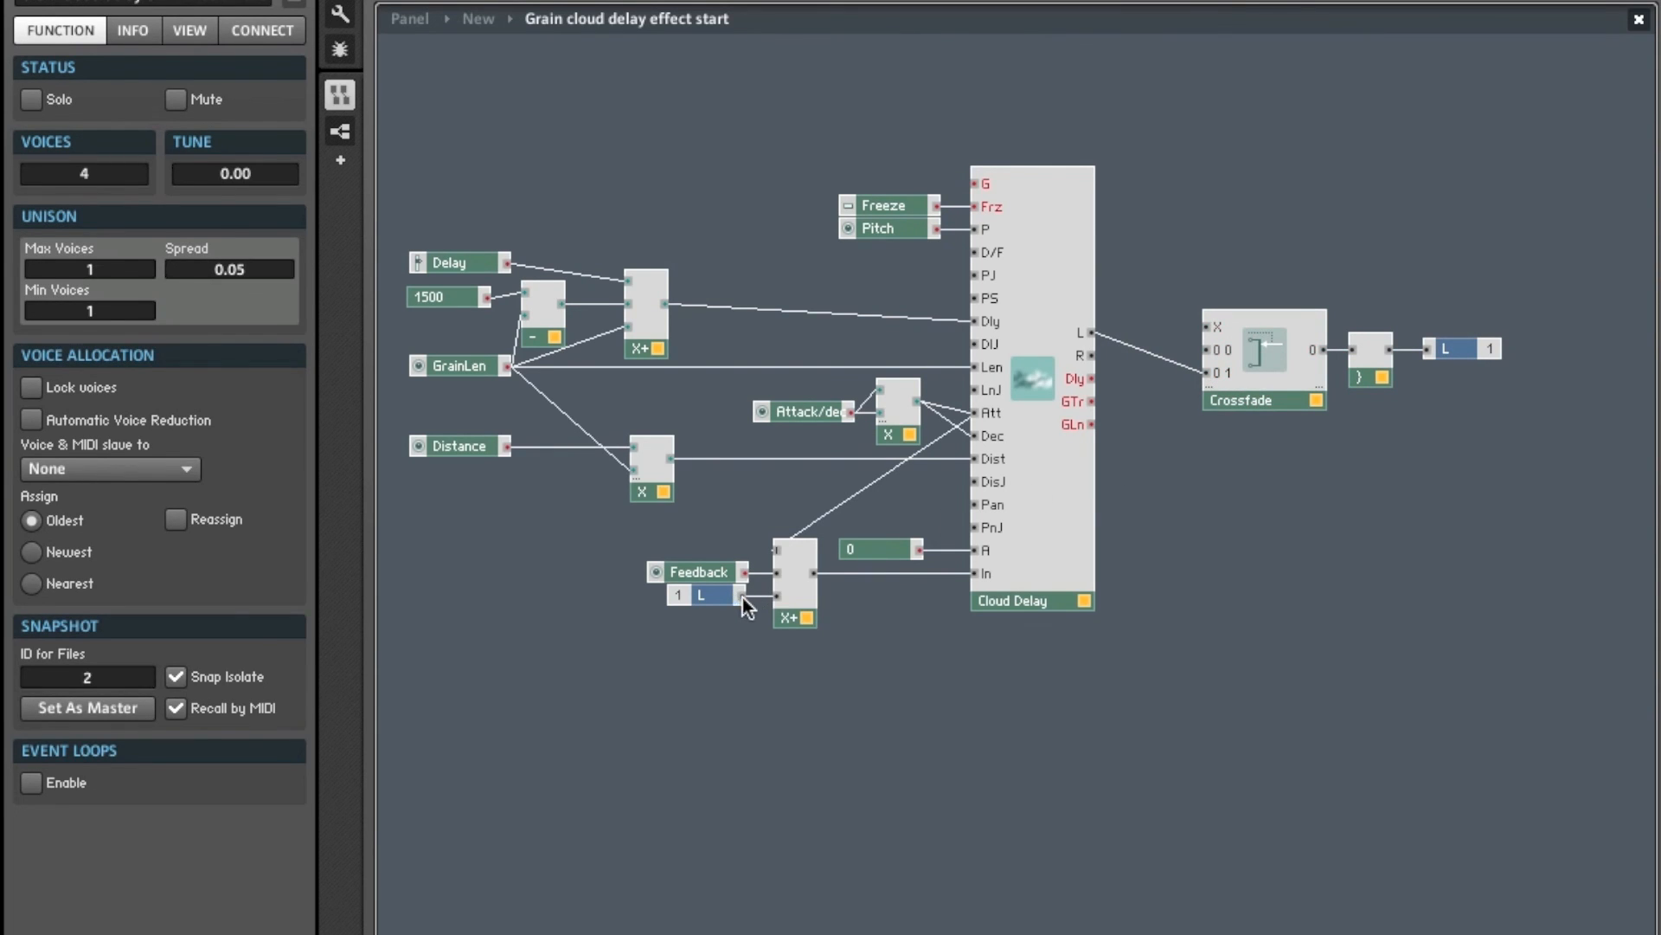
mouse_move(742, 597)
left_mouse_down()
mouse_move(807, 579)
mouse_move(1206, 350)
left_mouse_up()
right_click(1208, 332)
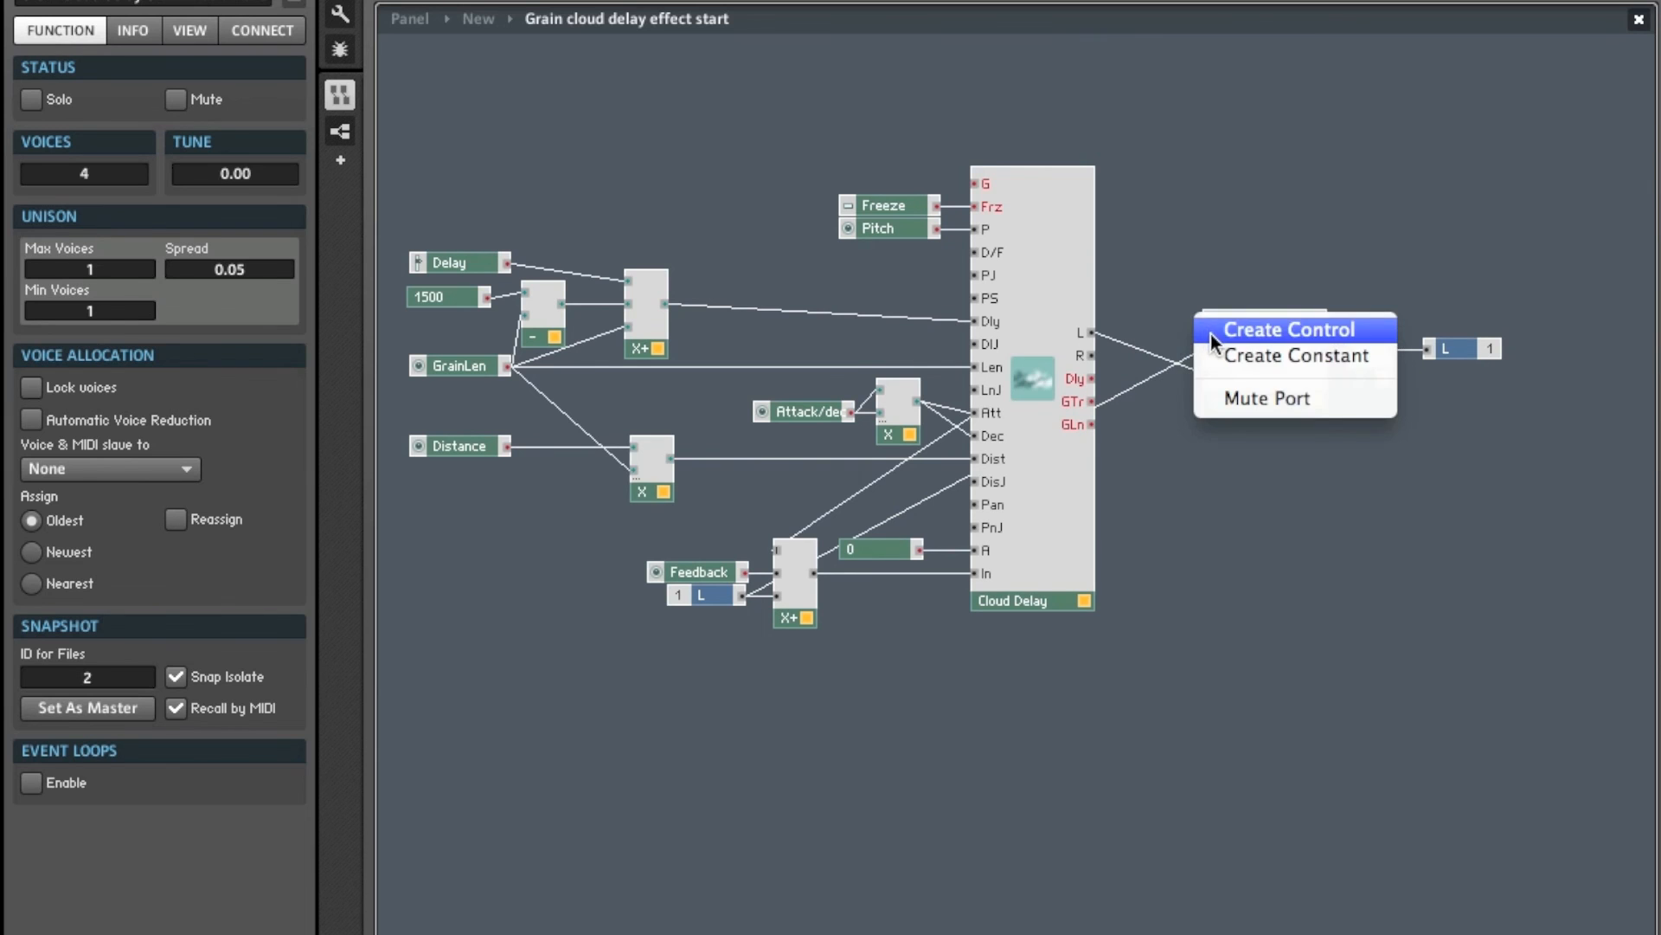
left_click(1213, 334)
left_click(522, 159)
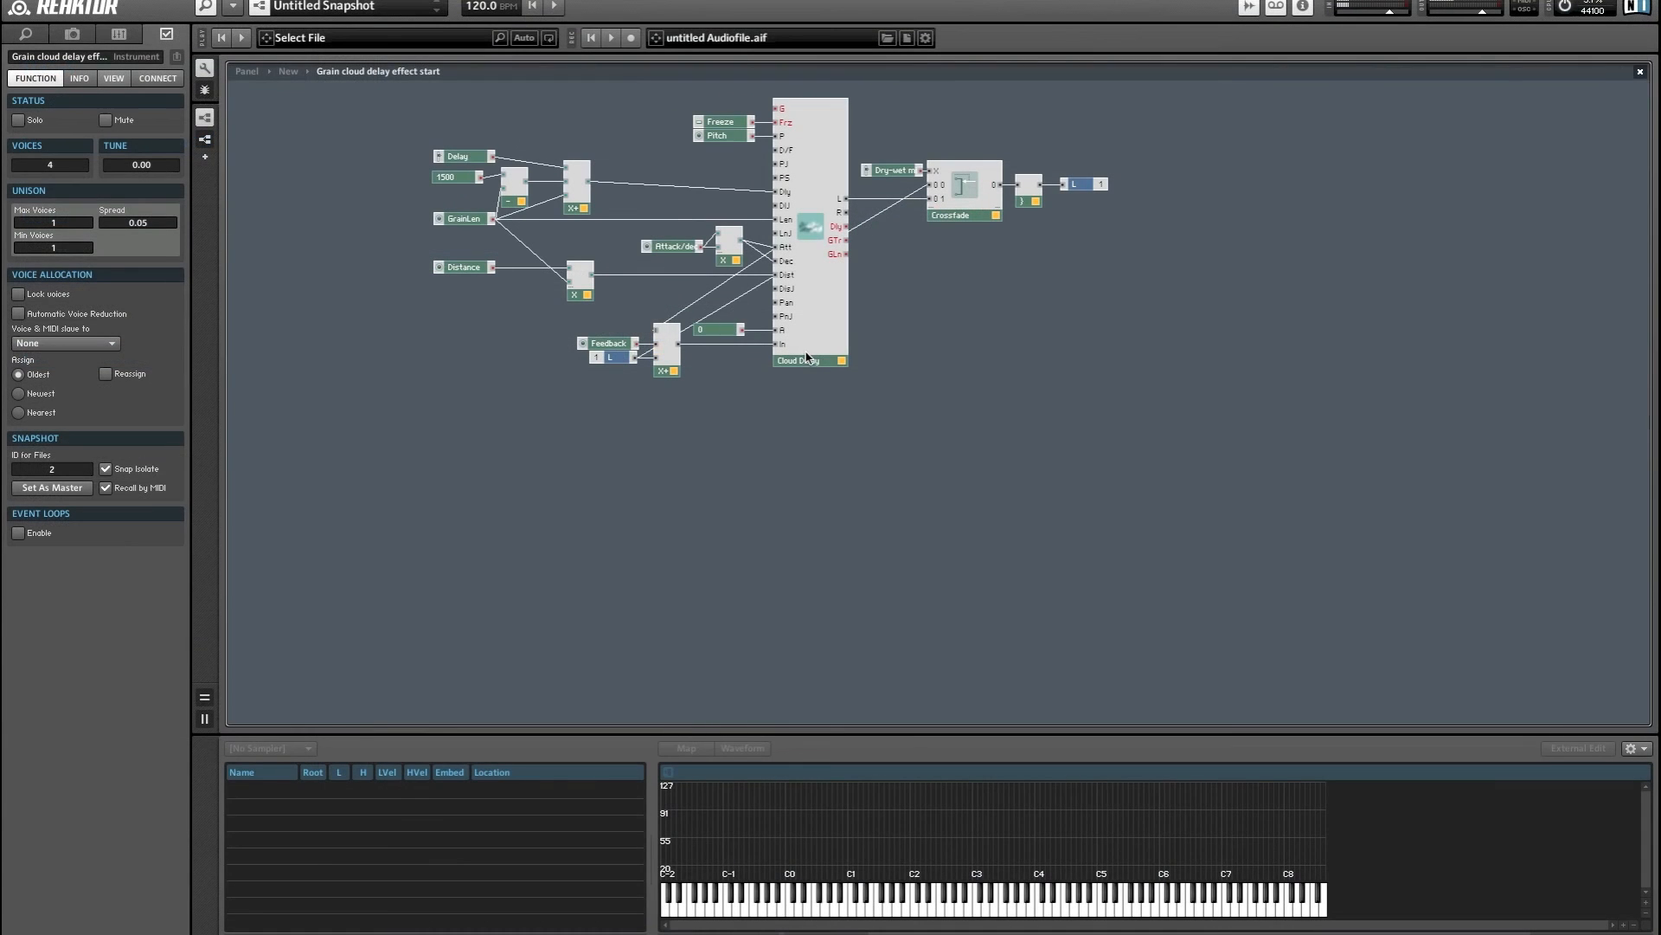
Duplicate the Cloud Delay, Crossfade and feedback Multiply-Add modules together and place the copies below the originals.
mouse_move(1045, 600)
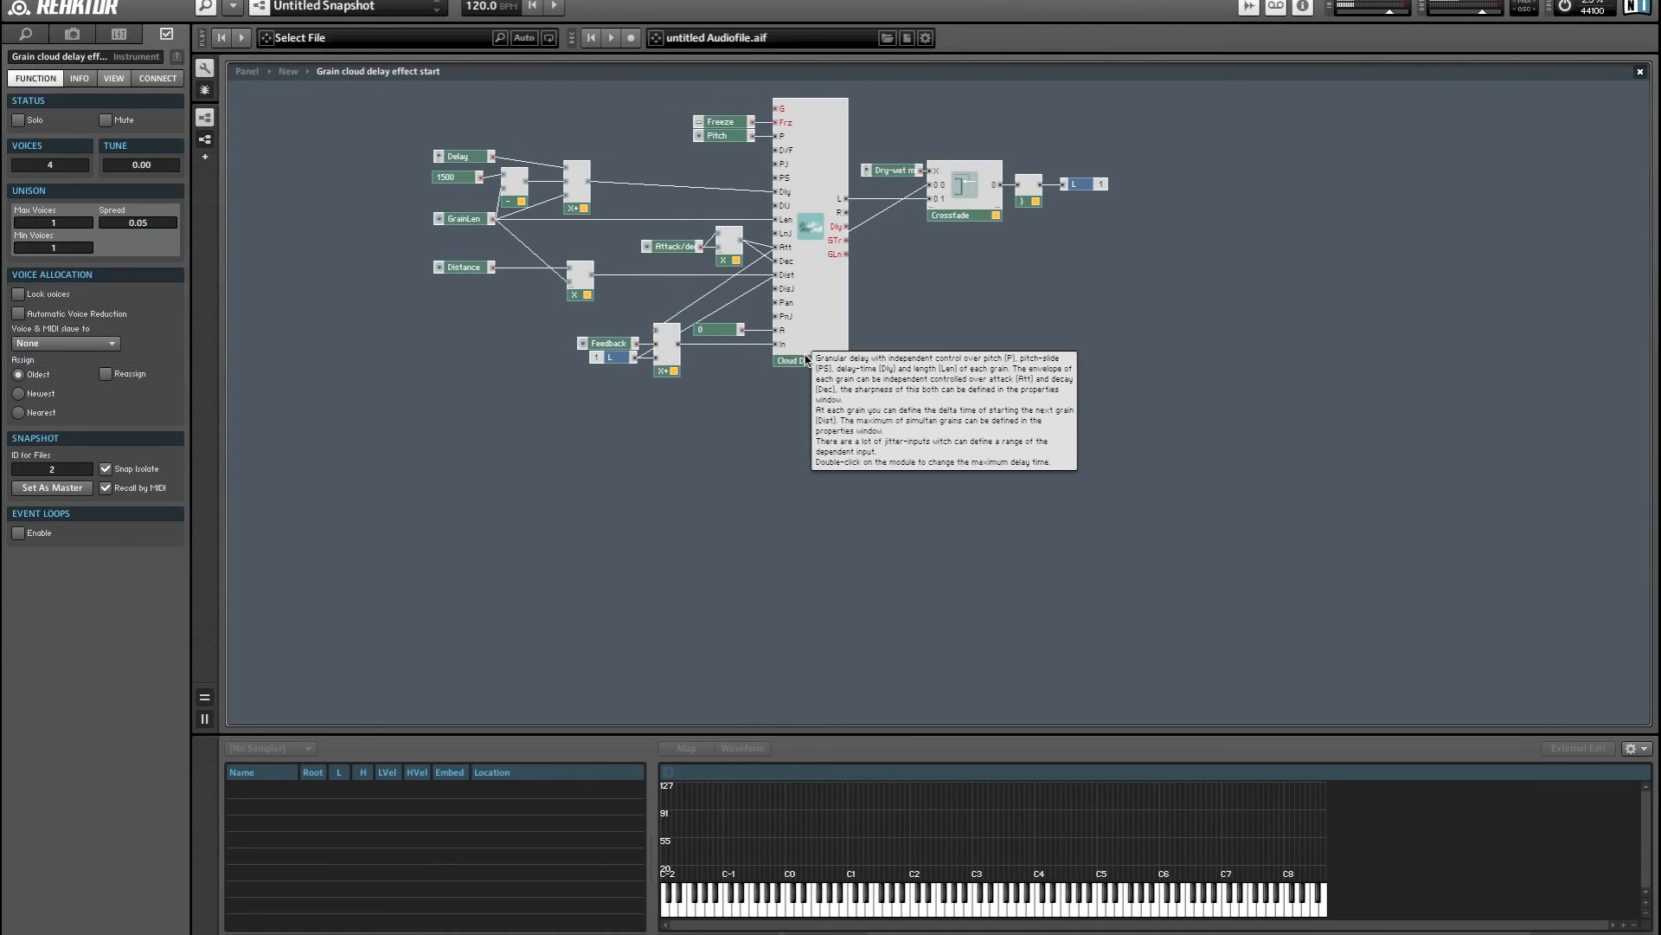
left_click(827, 320)
left_click(982, 196, "shift")
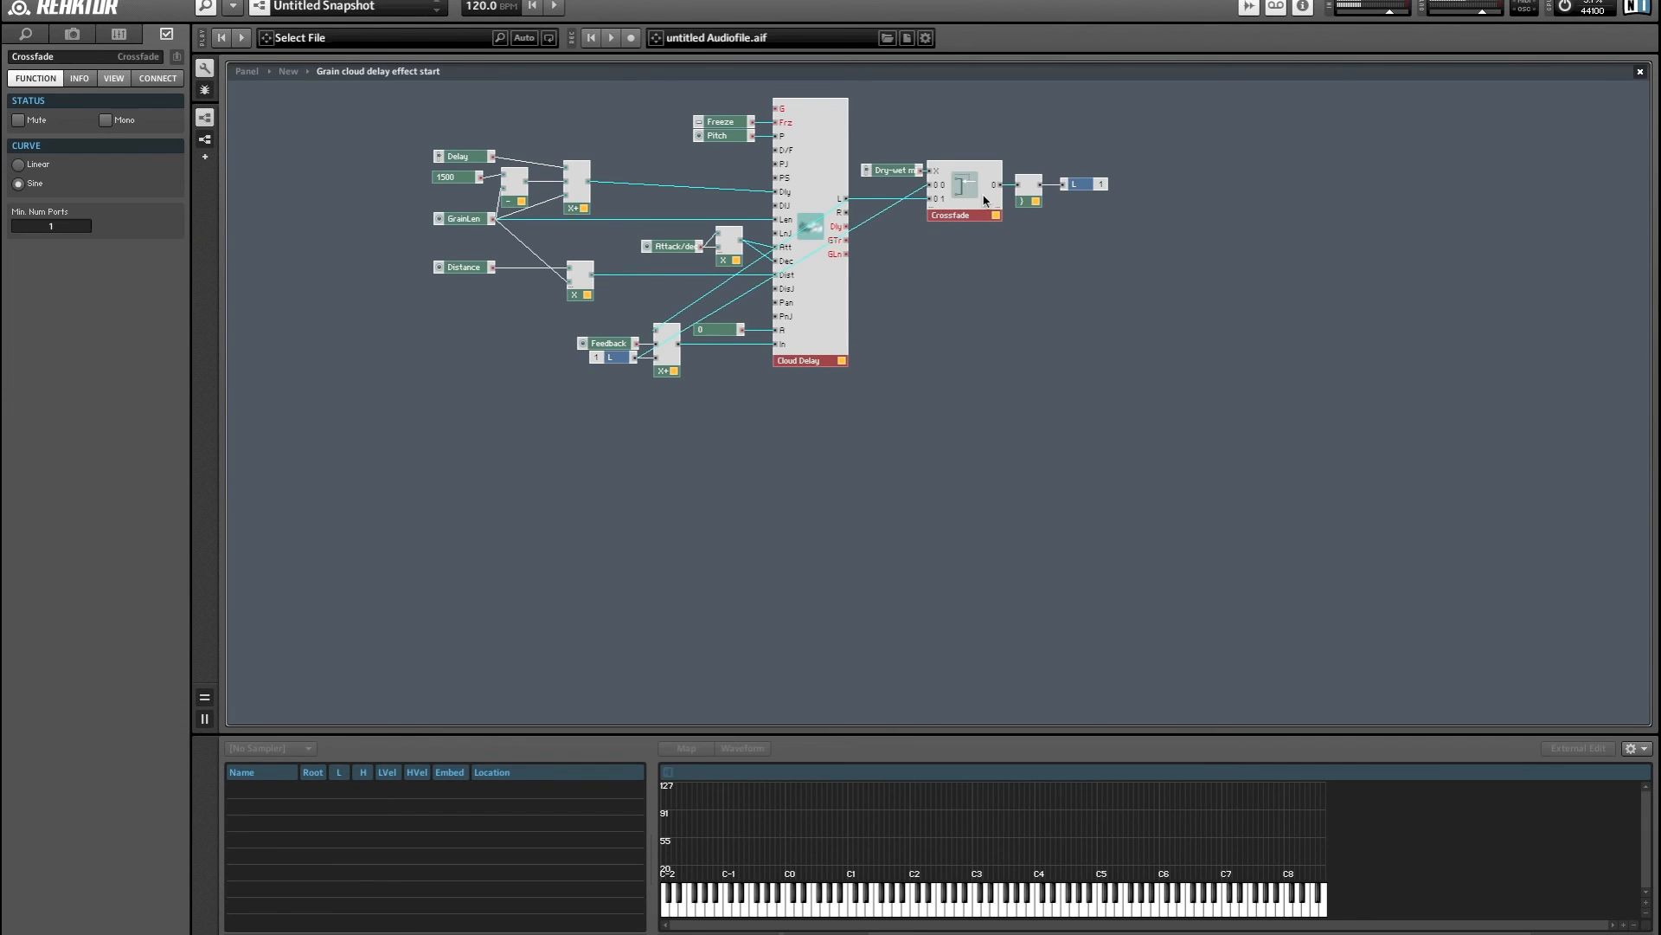
left_click(673, 349, "shift")
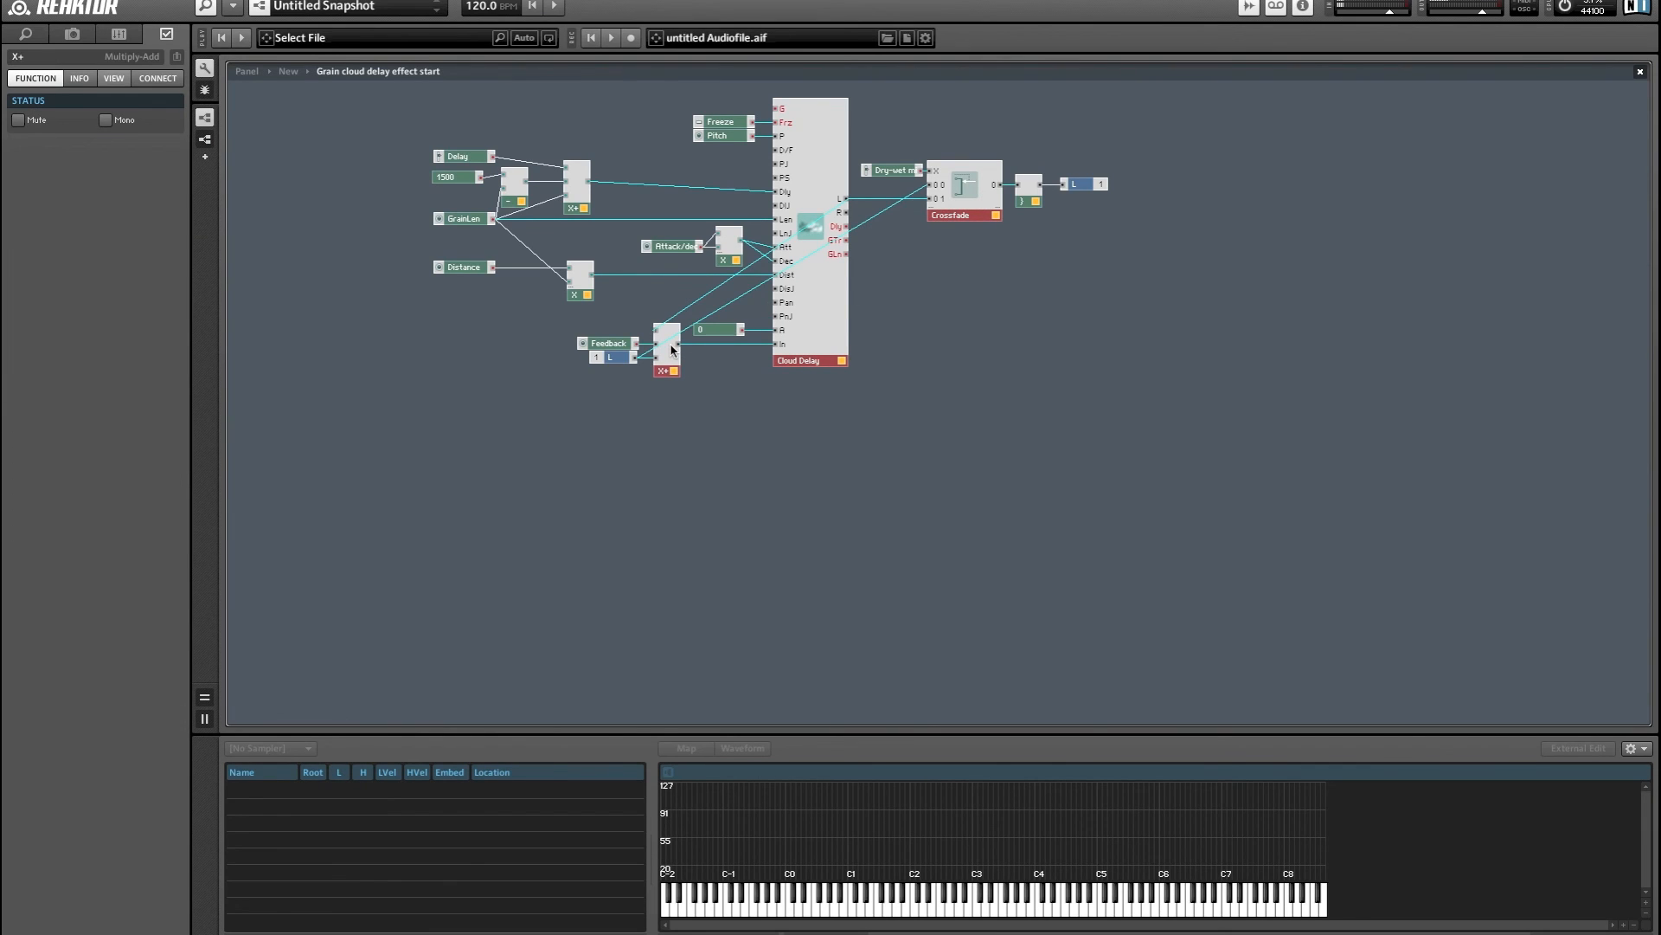
right_click(672, 346)
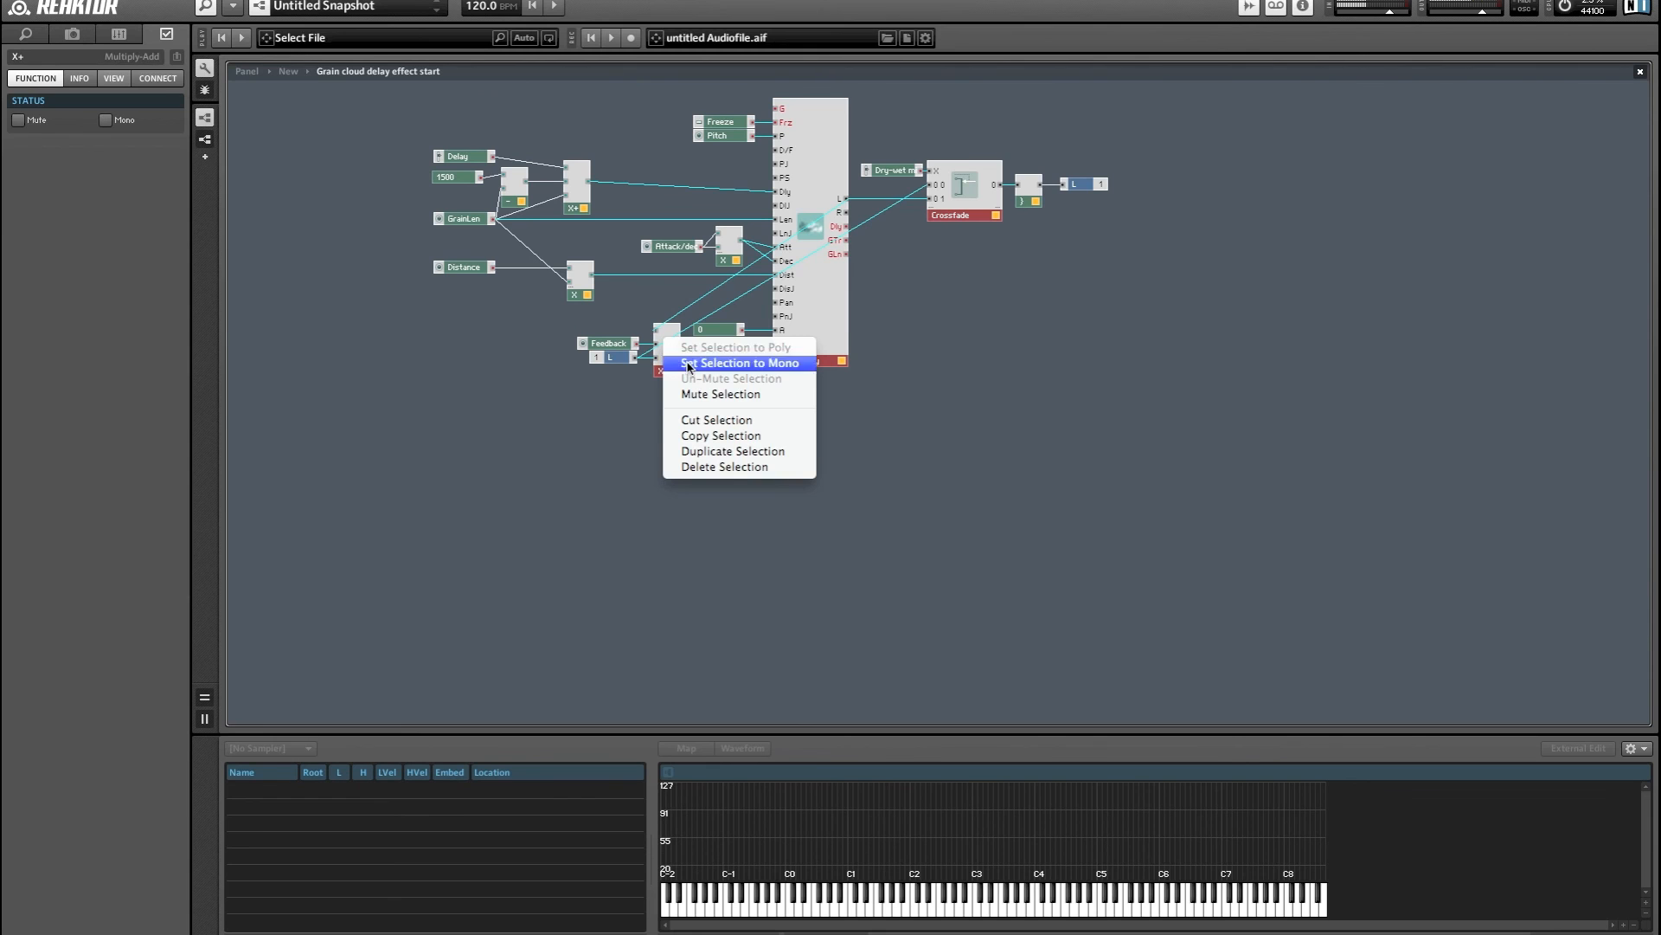
left_click(730, 450)
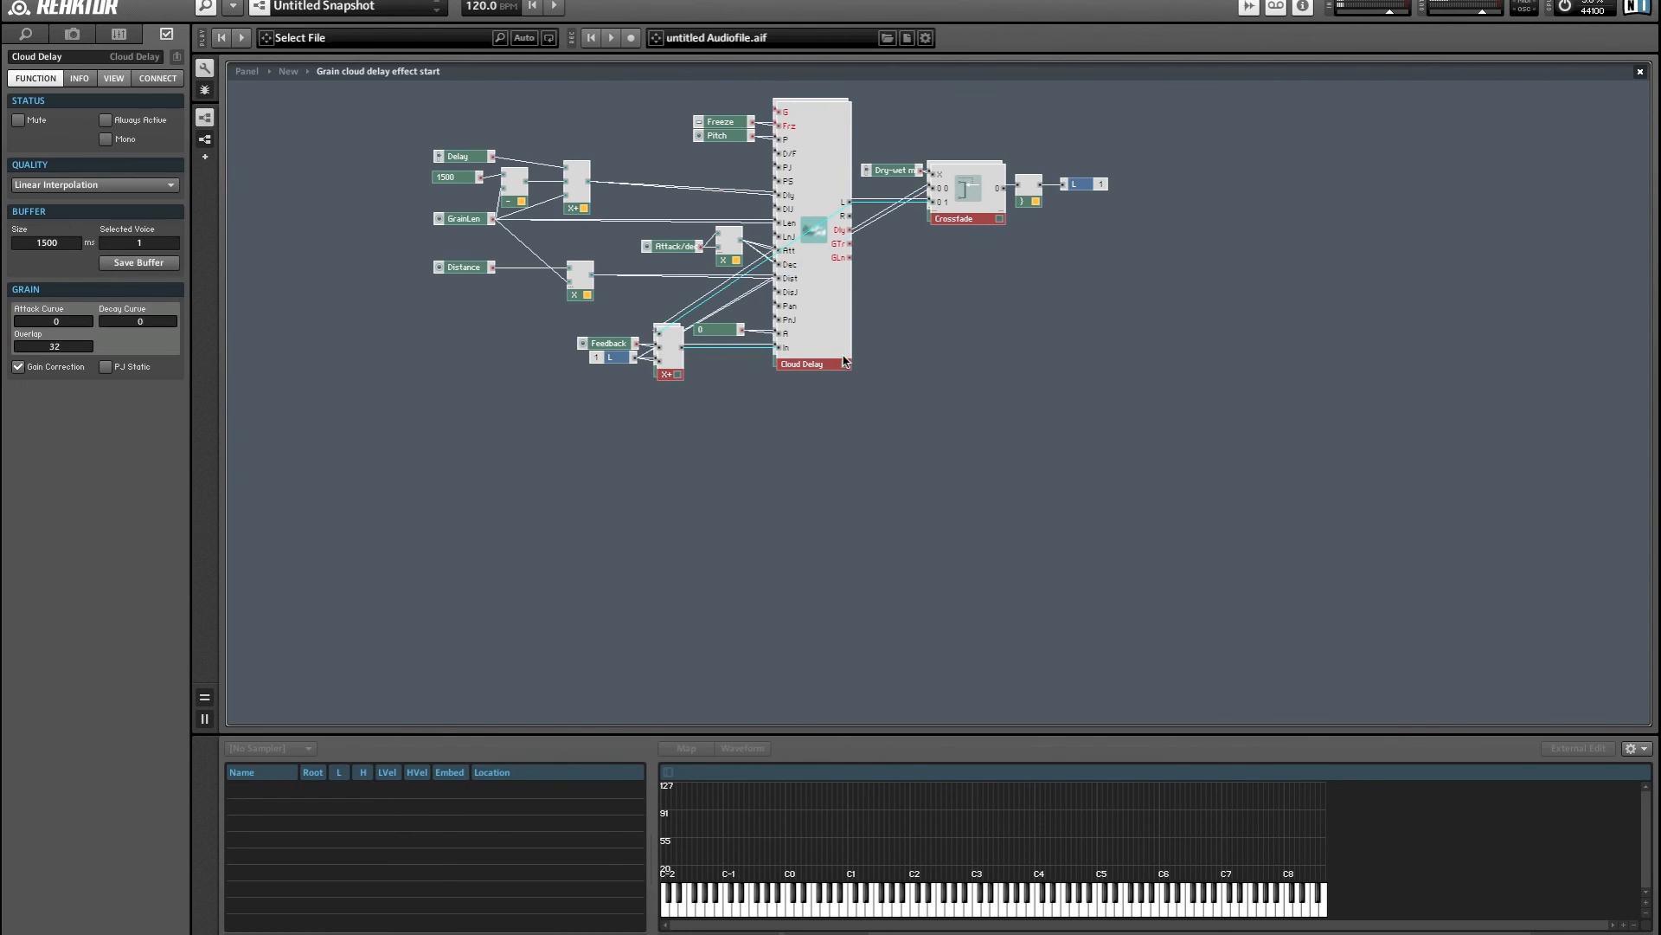
left_click_drag(823, 324, 943, 602)
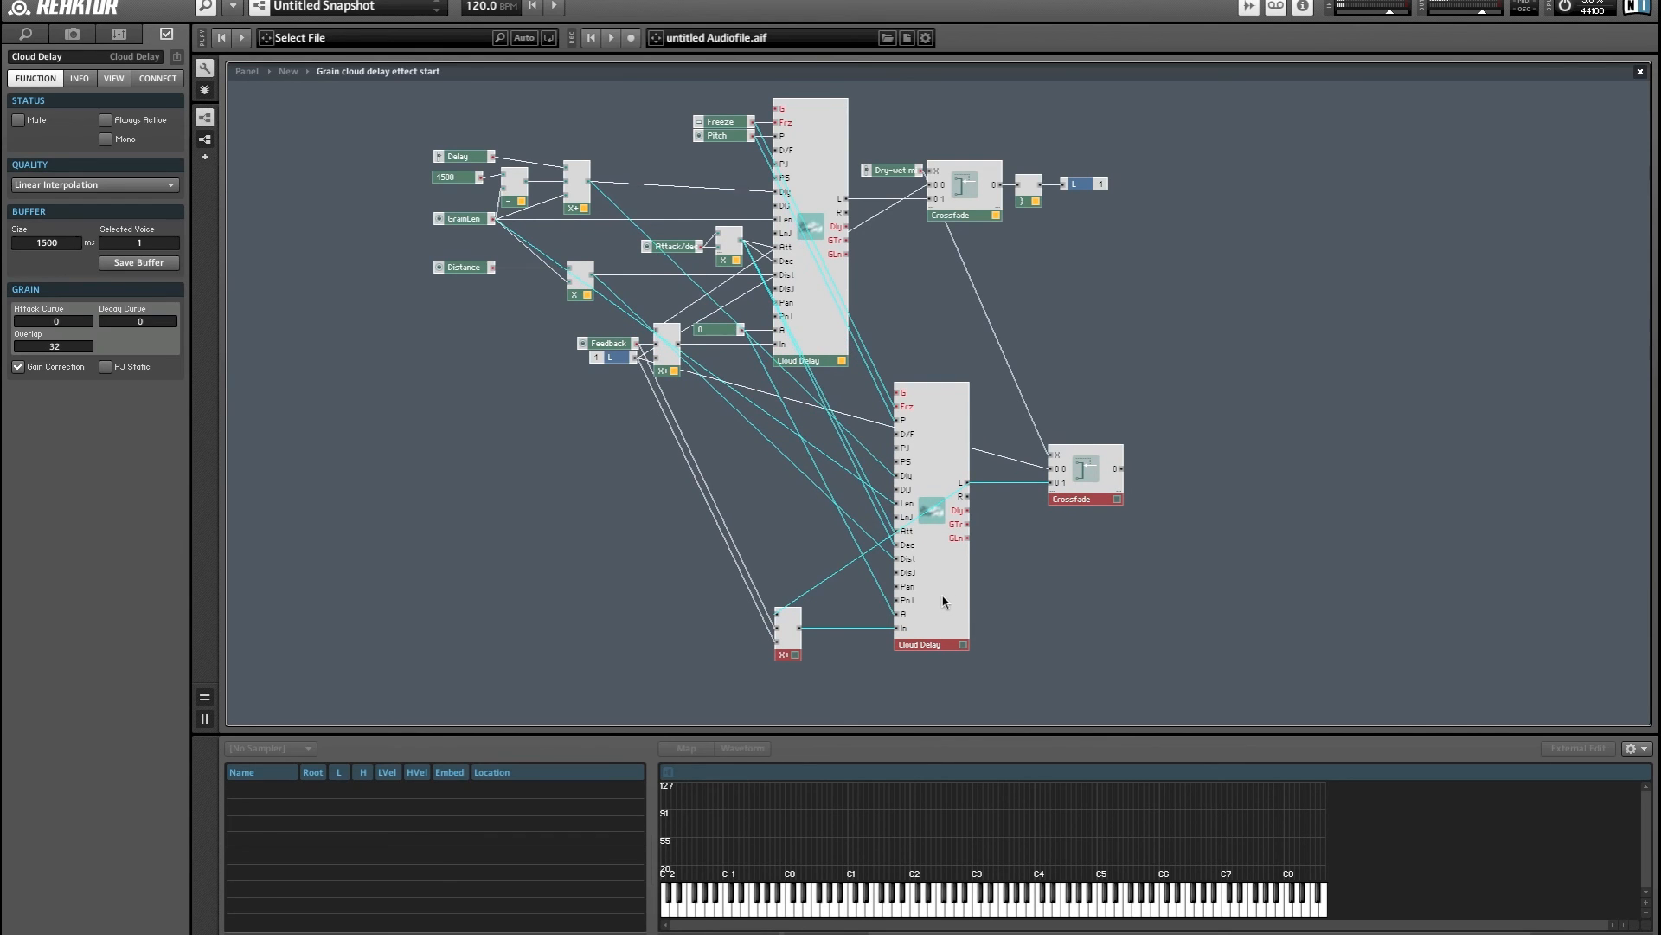
Rename the second audio input terminal, placed below the L input, as R.
left_click(572, 448)
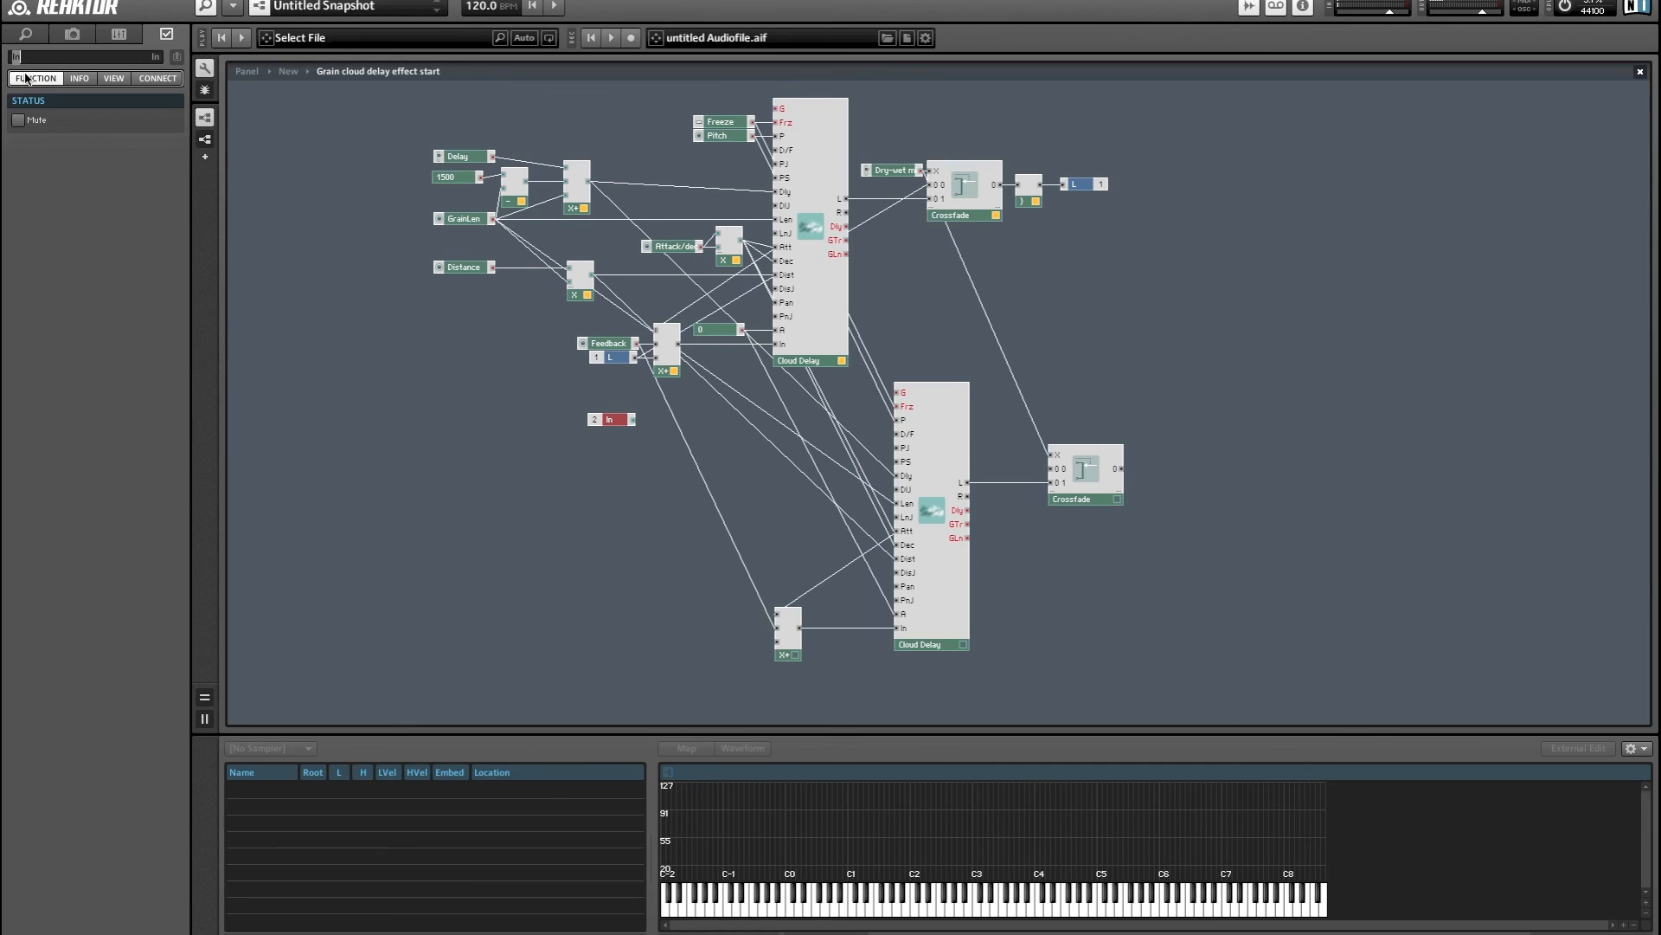
left_click(358, 477)
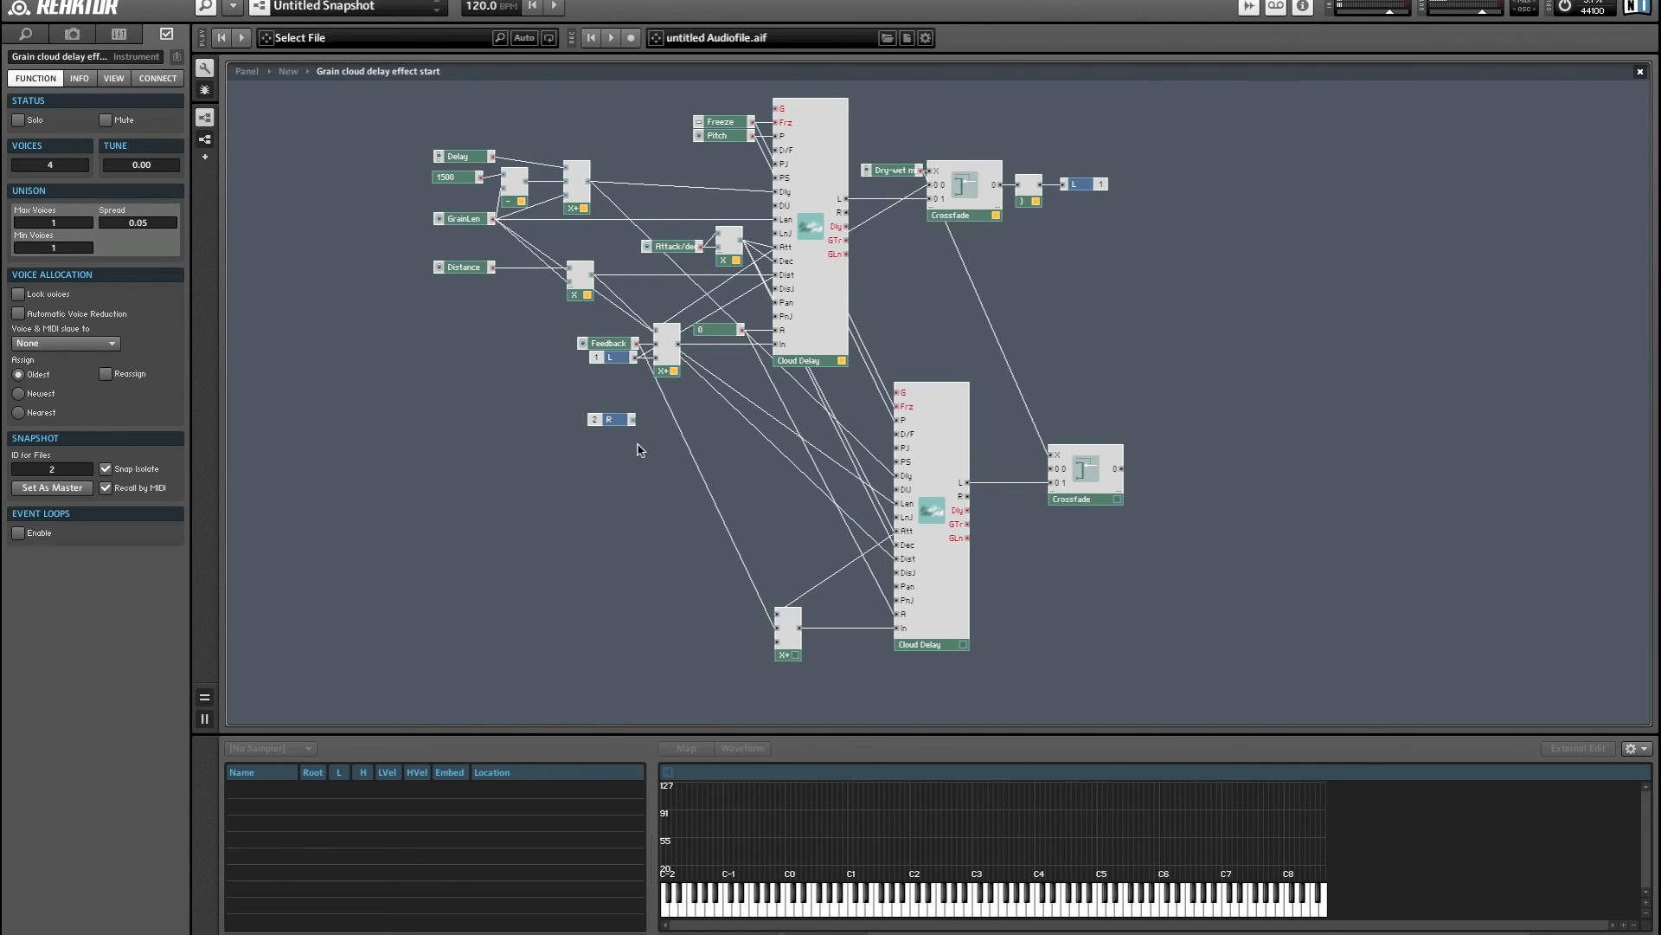
Wire the R input into the lower feedback Multiply-Add and the lower Crossfade's dry input, and move the R terminal further down.
left_click_drag(633, 418, 781, 655)
left_click_drag(632, 419, 1051, 468)
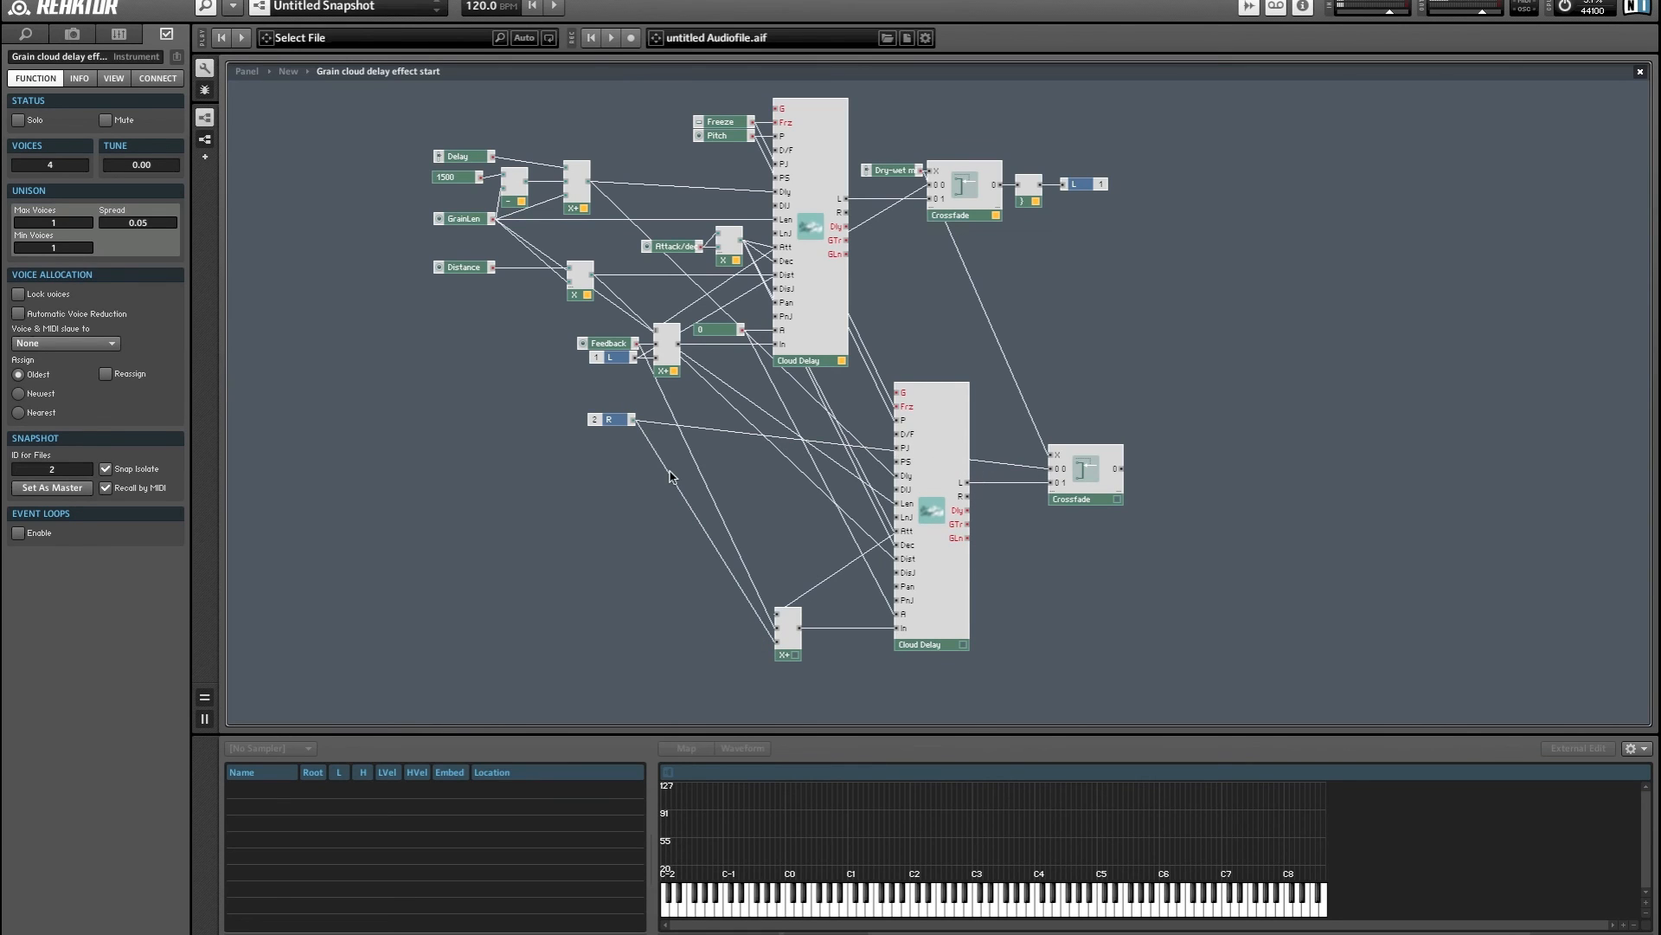
left_click_drag(612, 424, 582, 588)
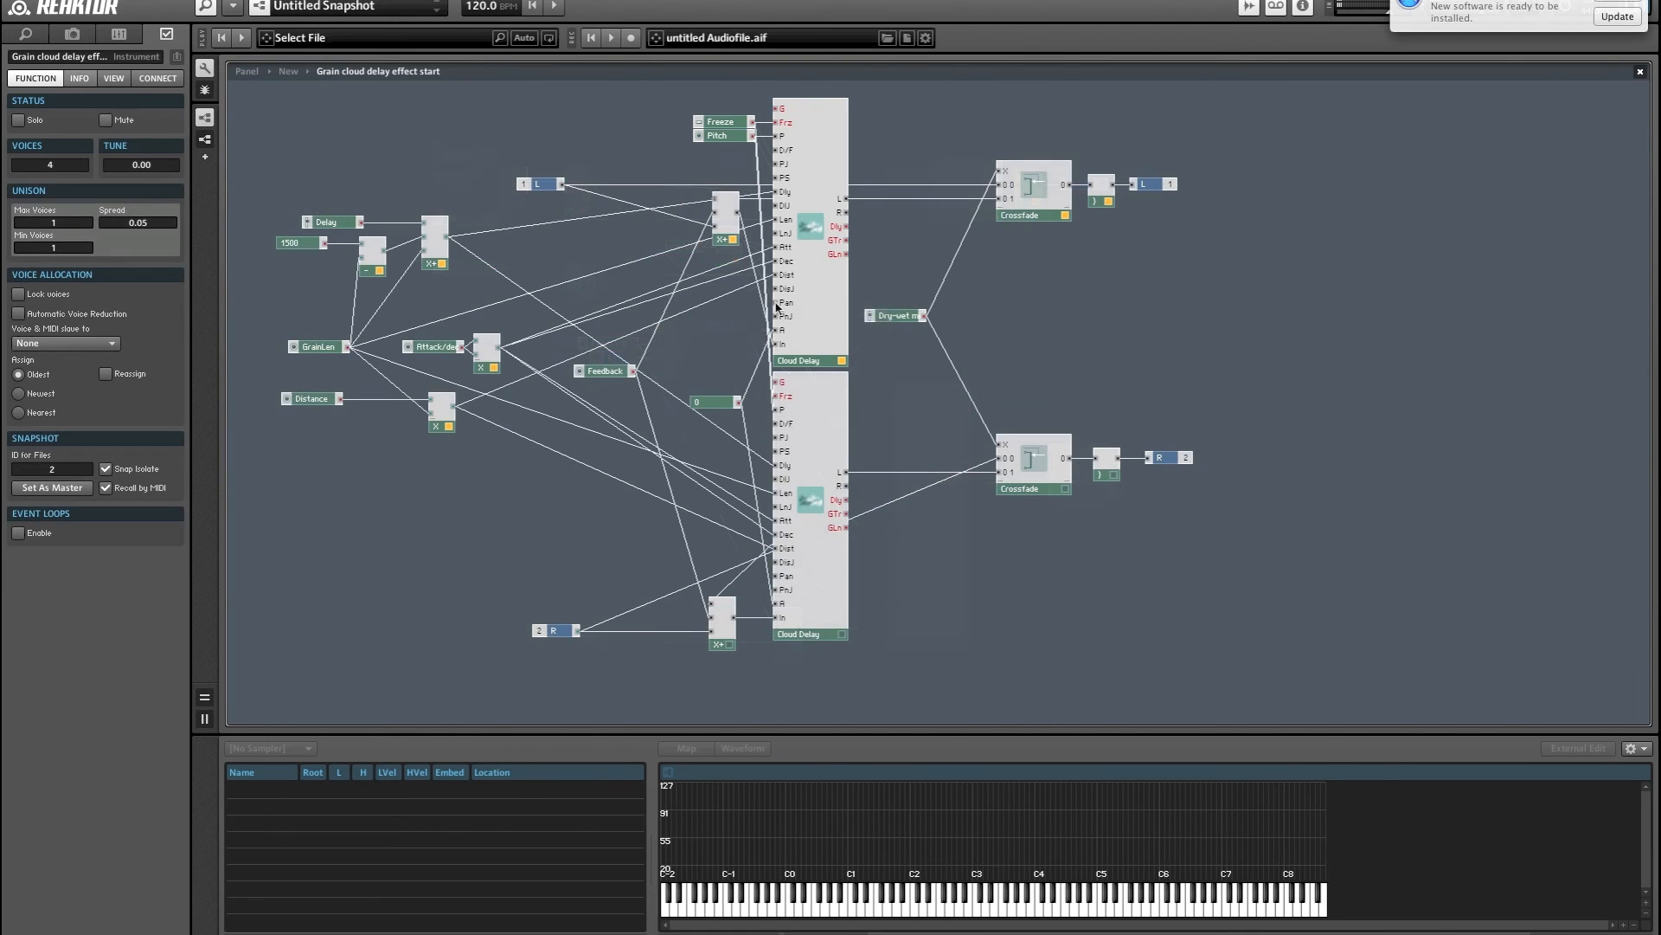
Create a constant on the upper Cloud Delay's Pan input and set its value to -1.
right_click(777, 306)
left_click(783, 318)
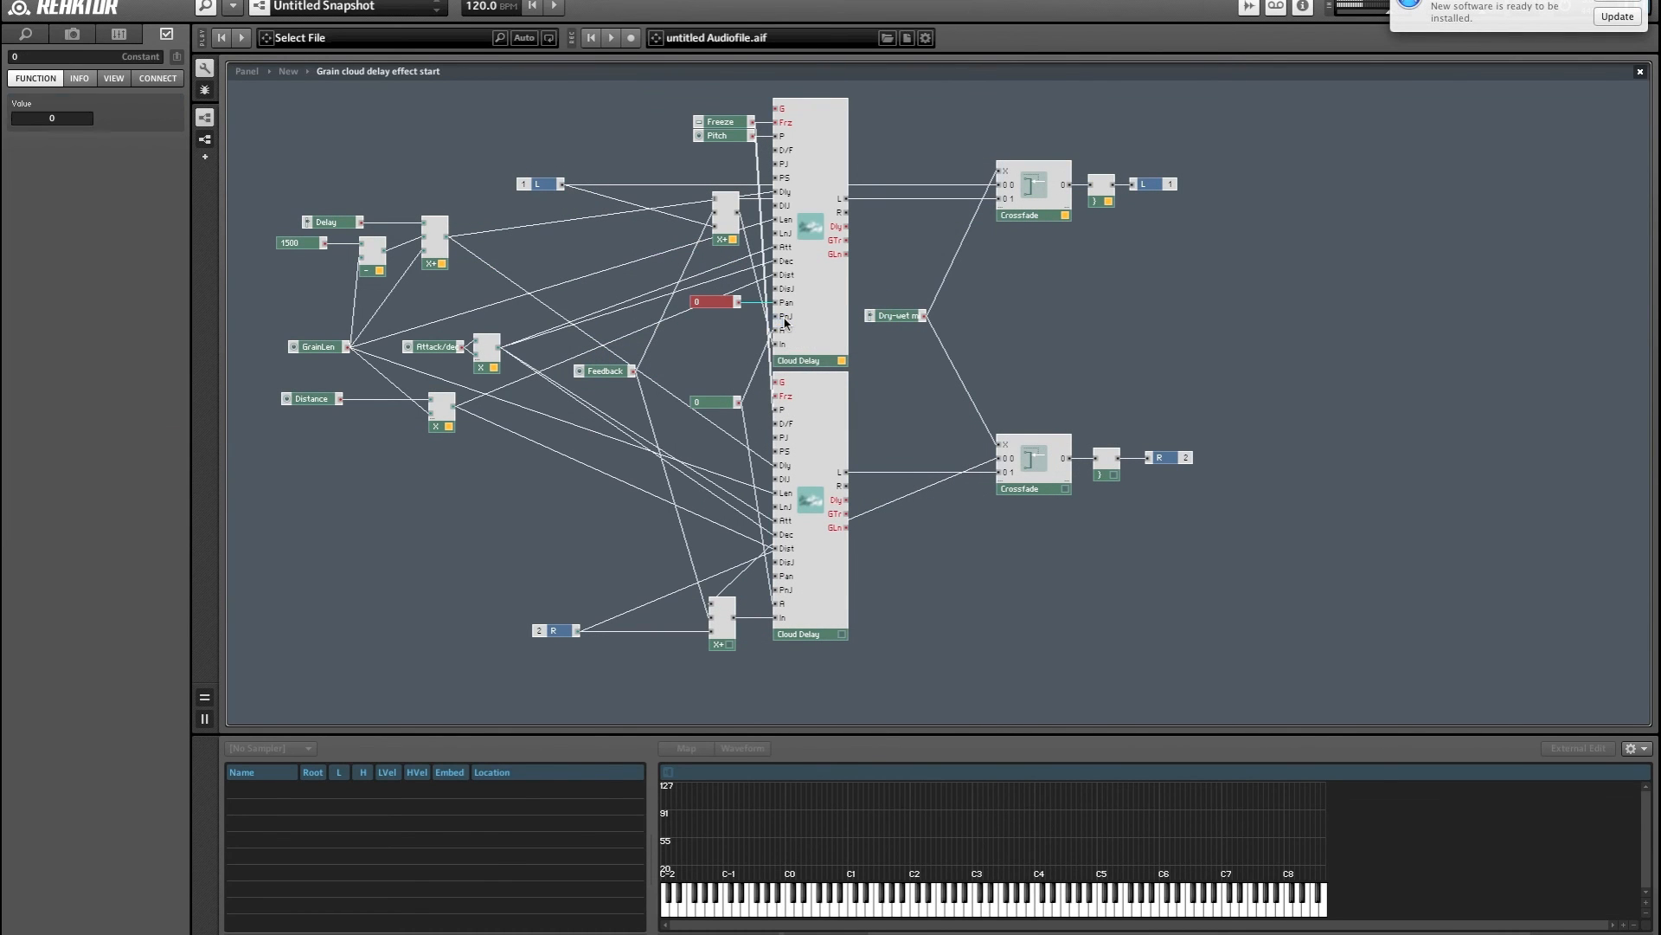
left_click(54, 120)
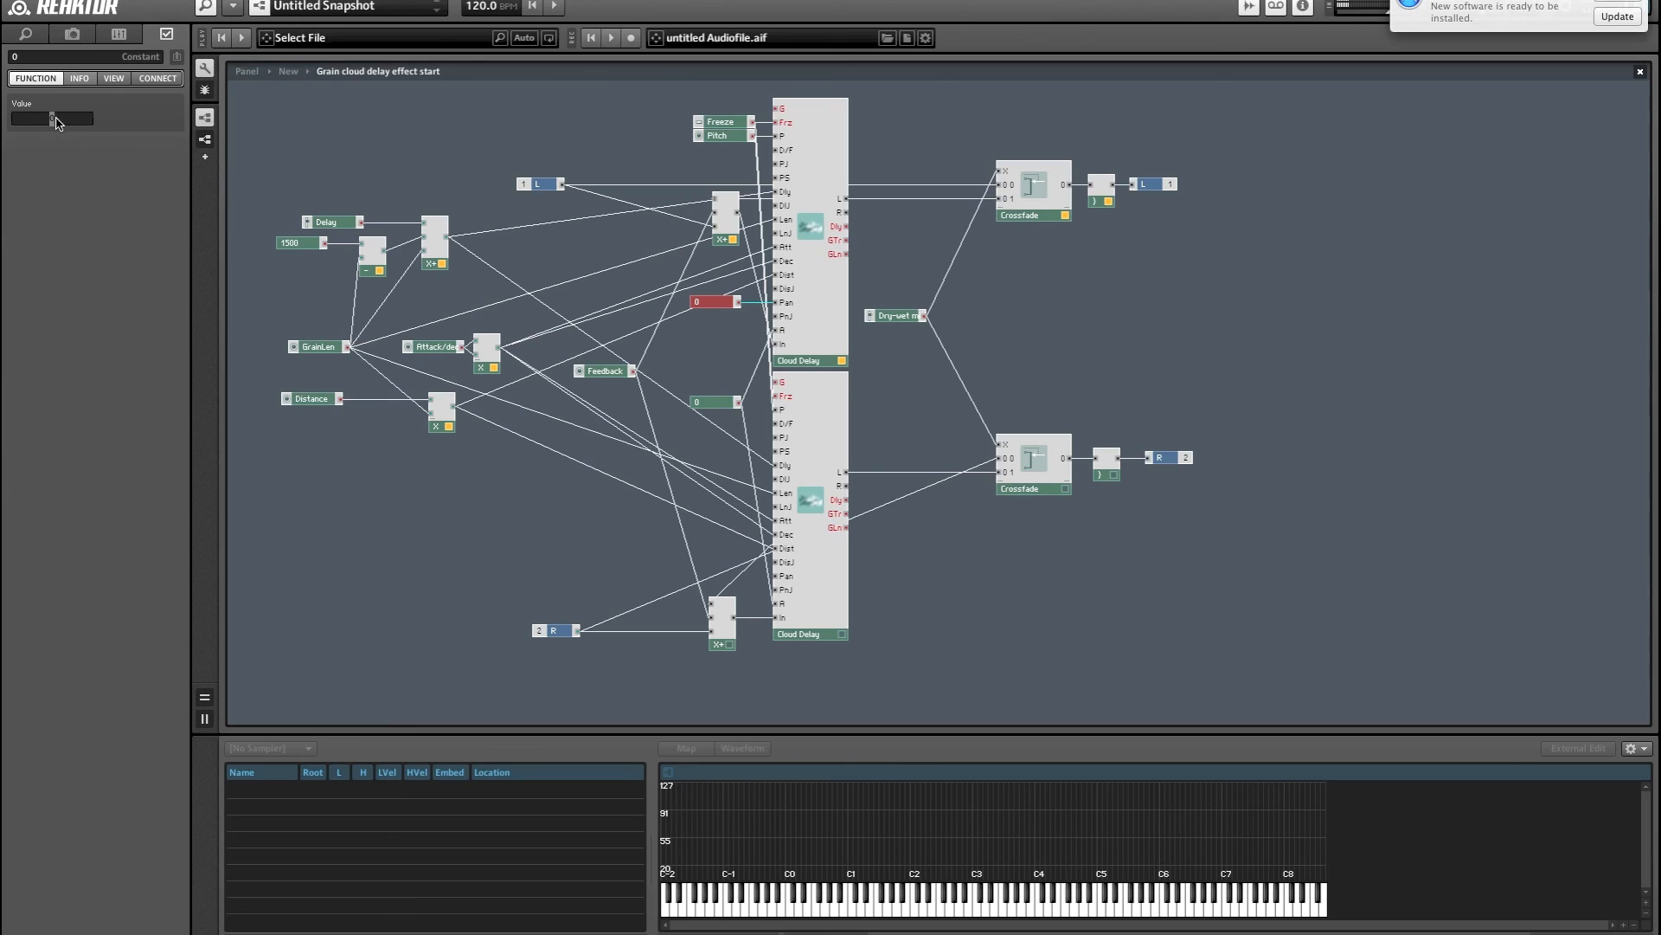
left_click(467, 452)
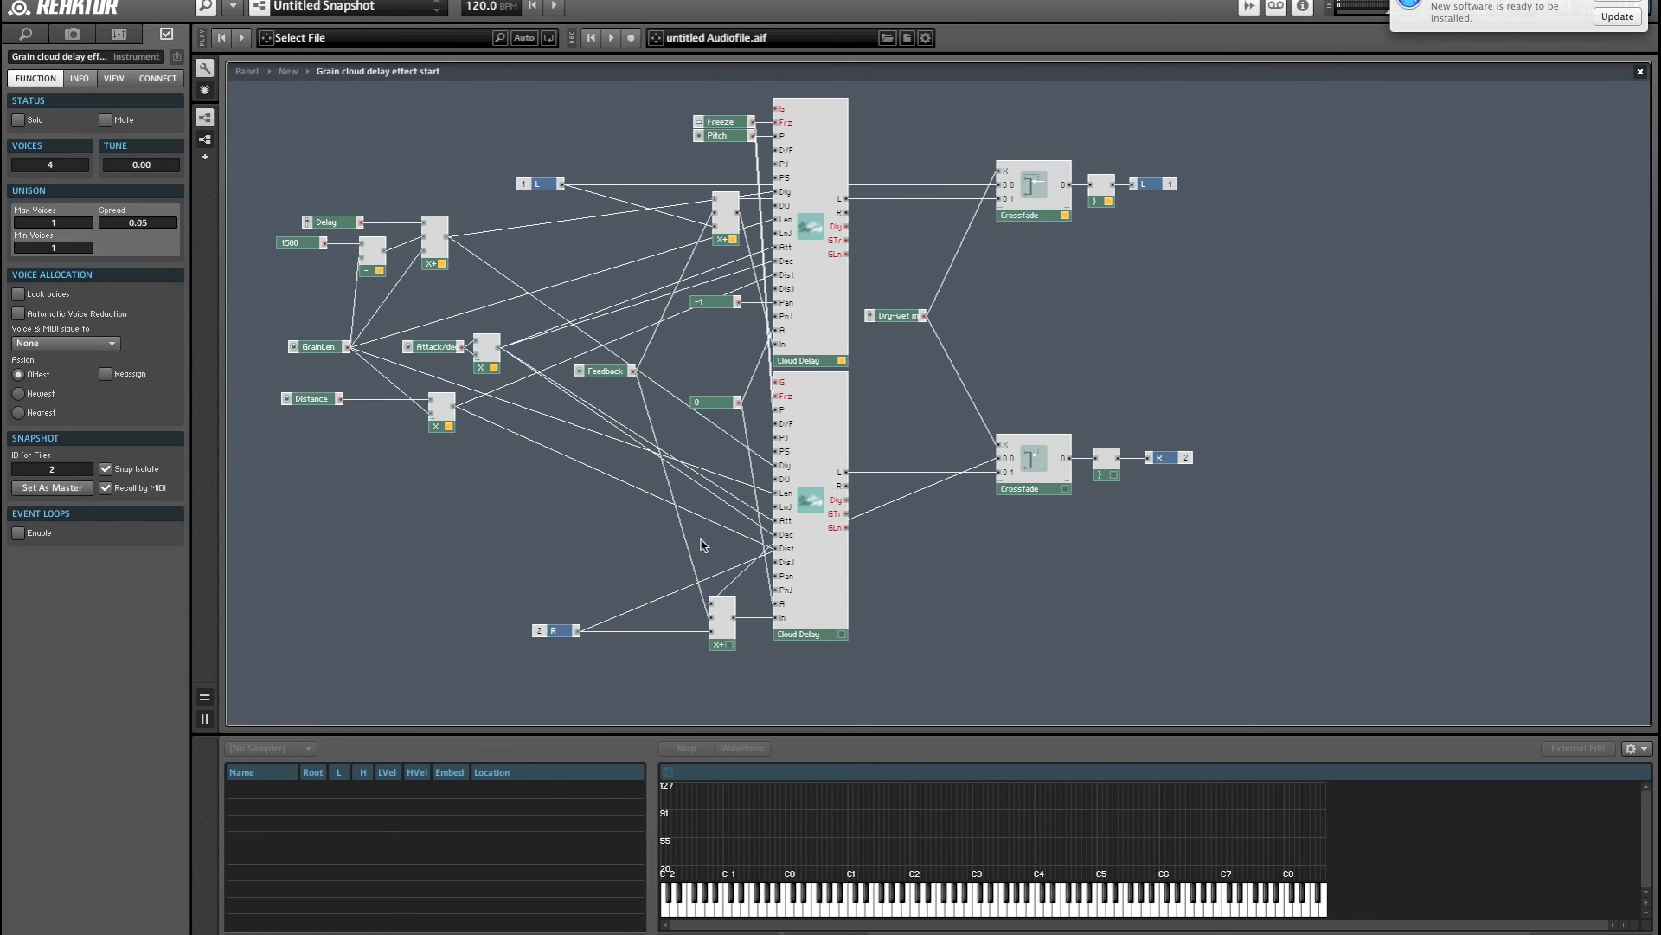
Create a constant on the lower Cloud Delay's Pan input and set its value to 1.
right_click(776, 577)
left_click(828, 593)
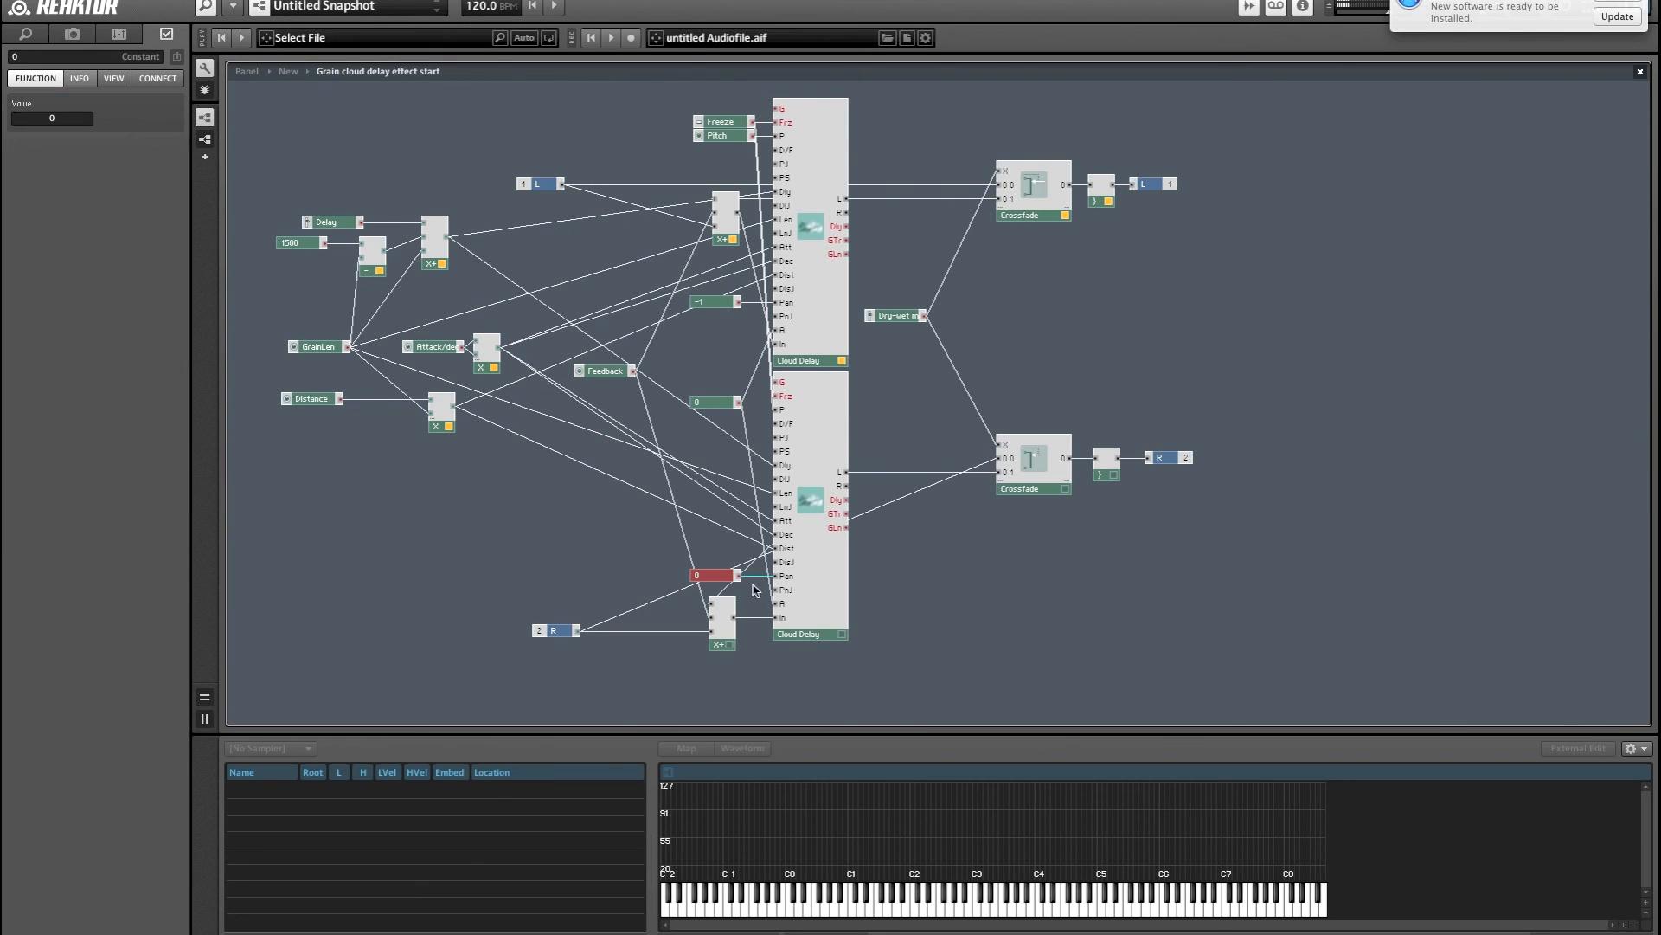
left_click(52, 118)
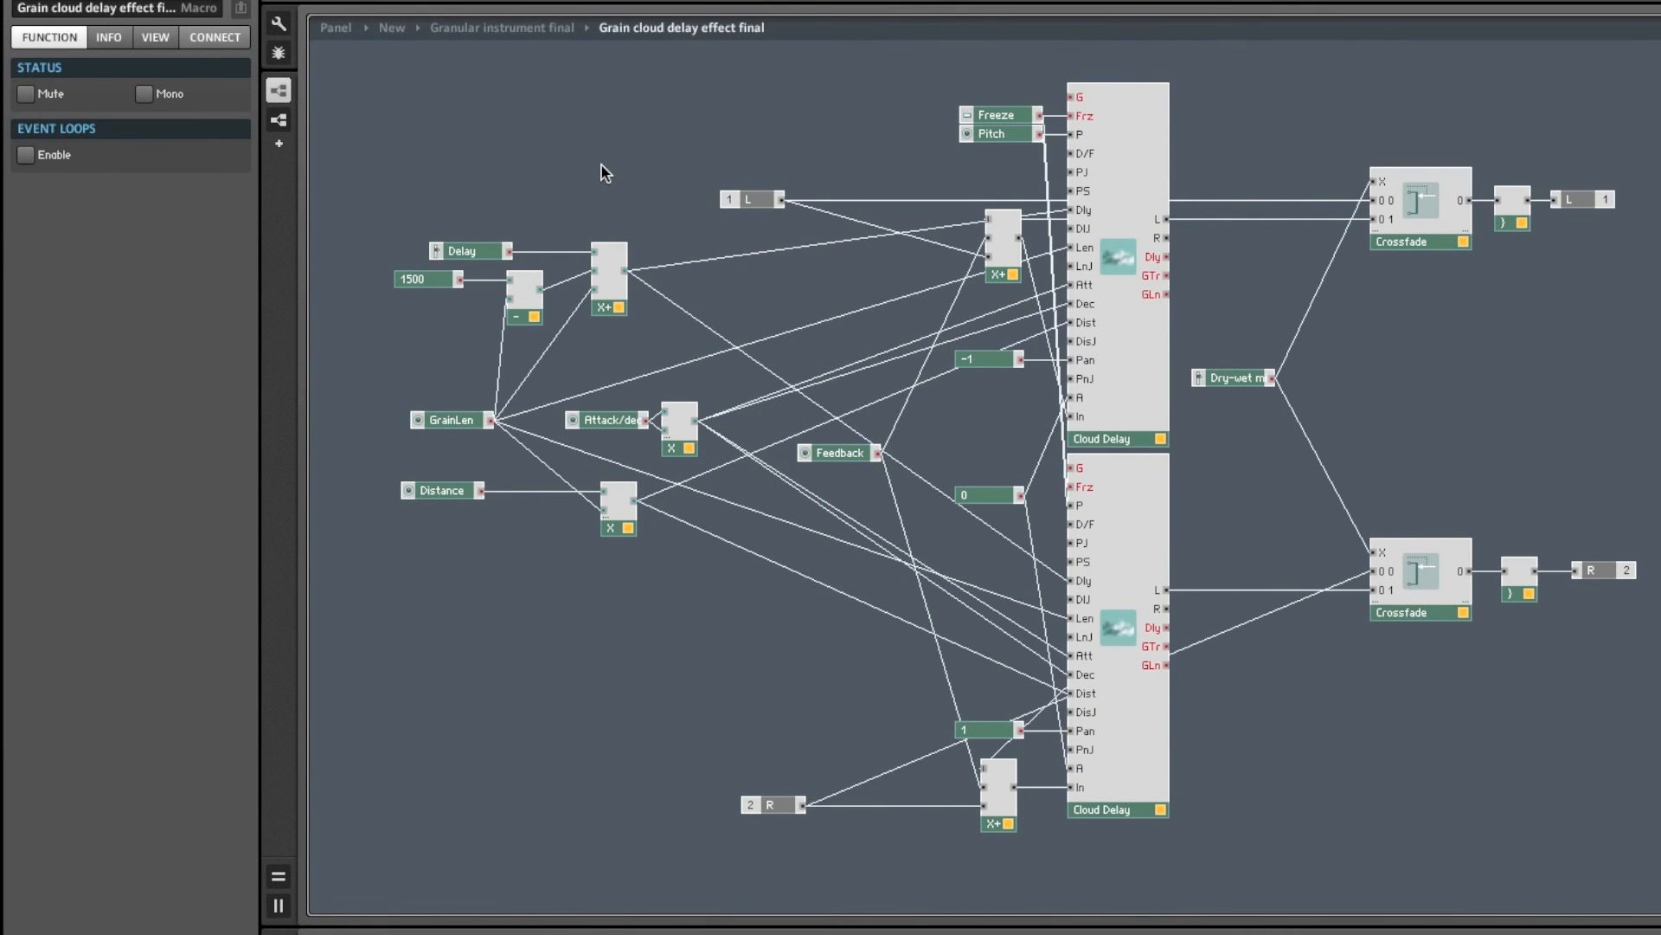
Go up from the Grain cloud delay effect final macro to the Granular instrument final structure.
double_click(601, 165)
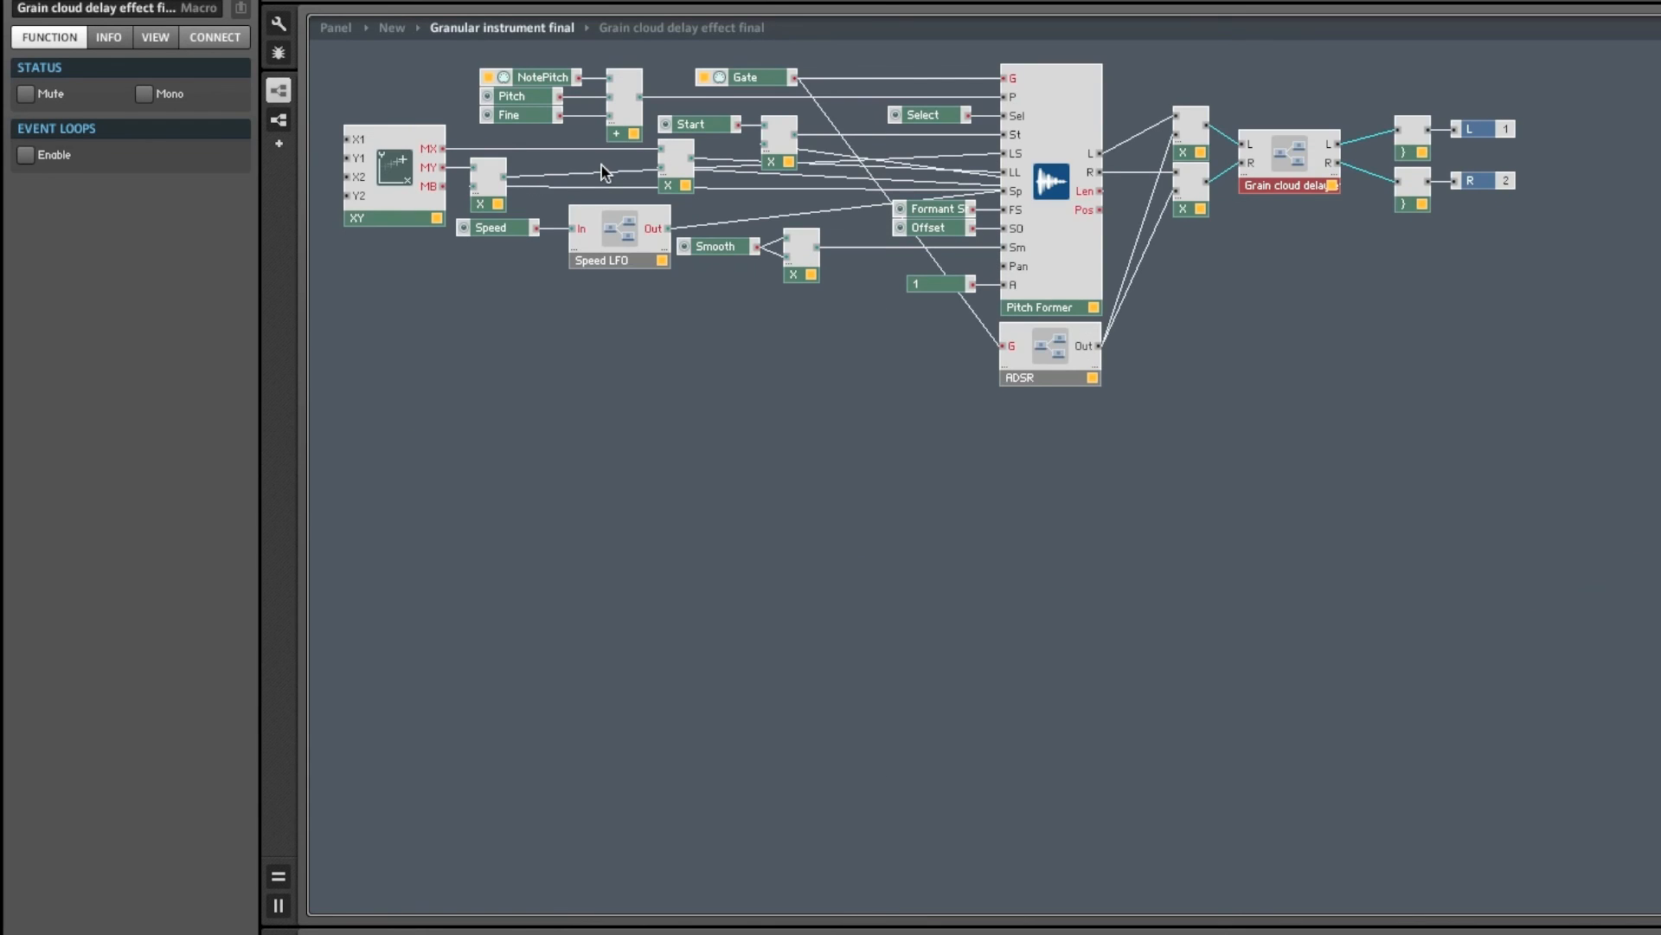
left_click(552, 391)
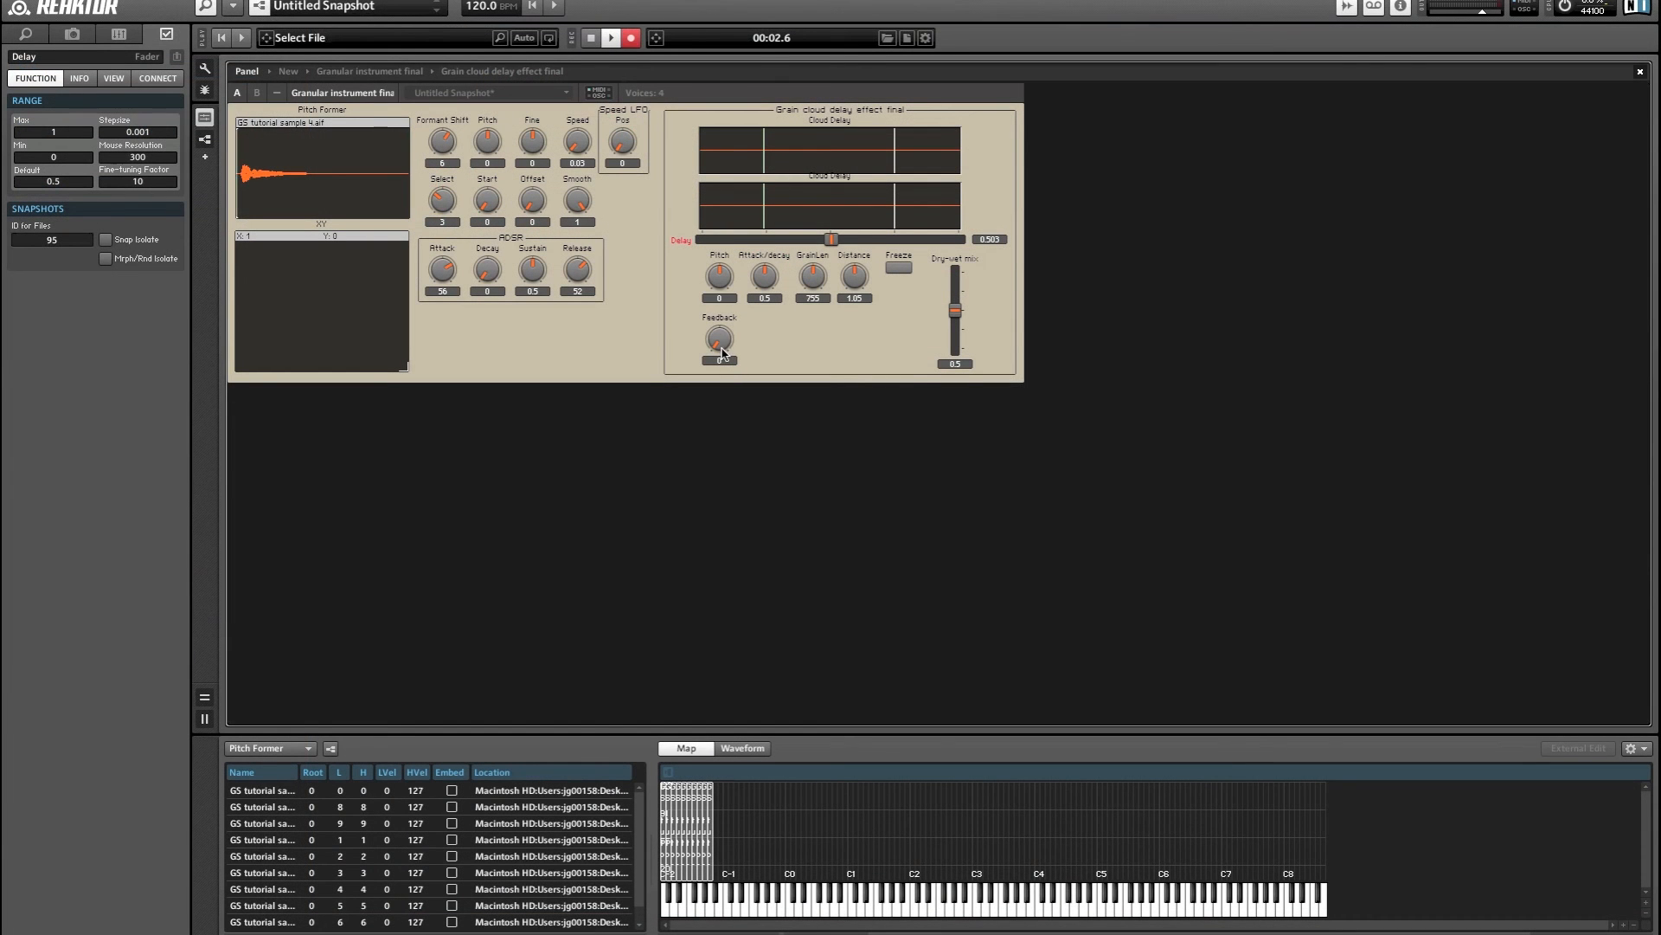
Set the cloud delay's Feedback to 0.32 and Delay to 0.283, and try Freeze on and off during playback.
left_click_drag(722, 351, 715, 317)
left_click_drag(831, 240, 776, 244)
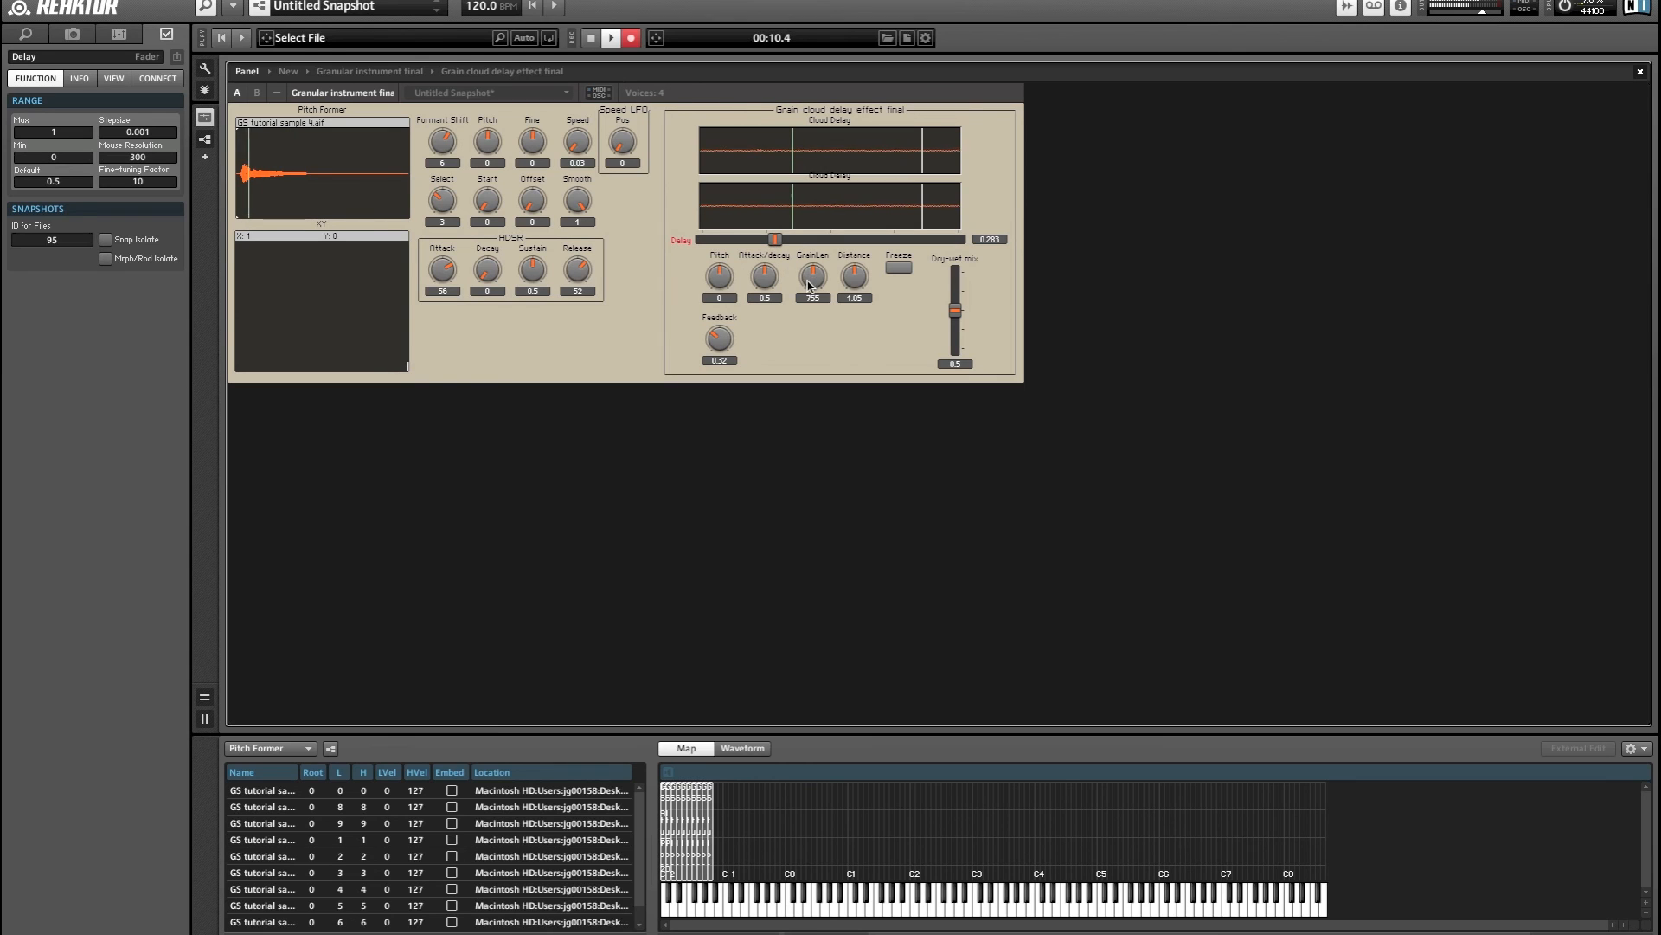
left_click(898, 268)
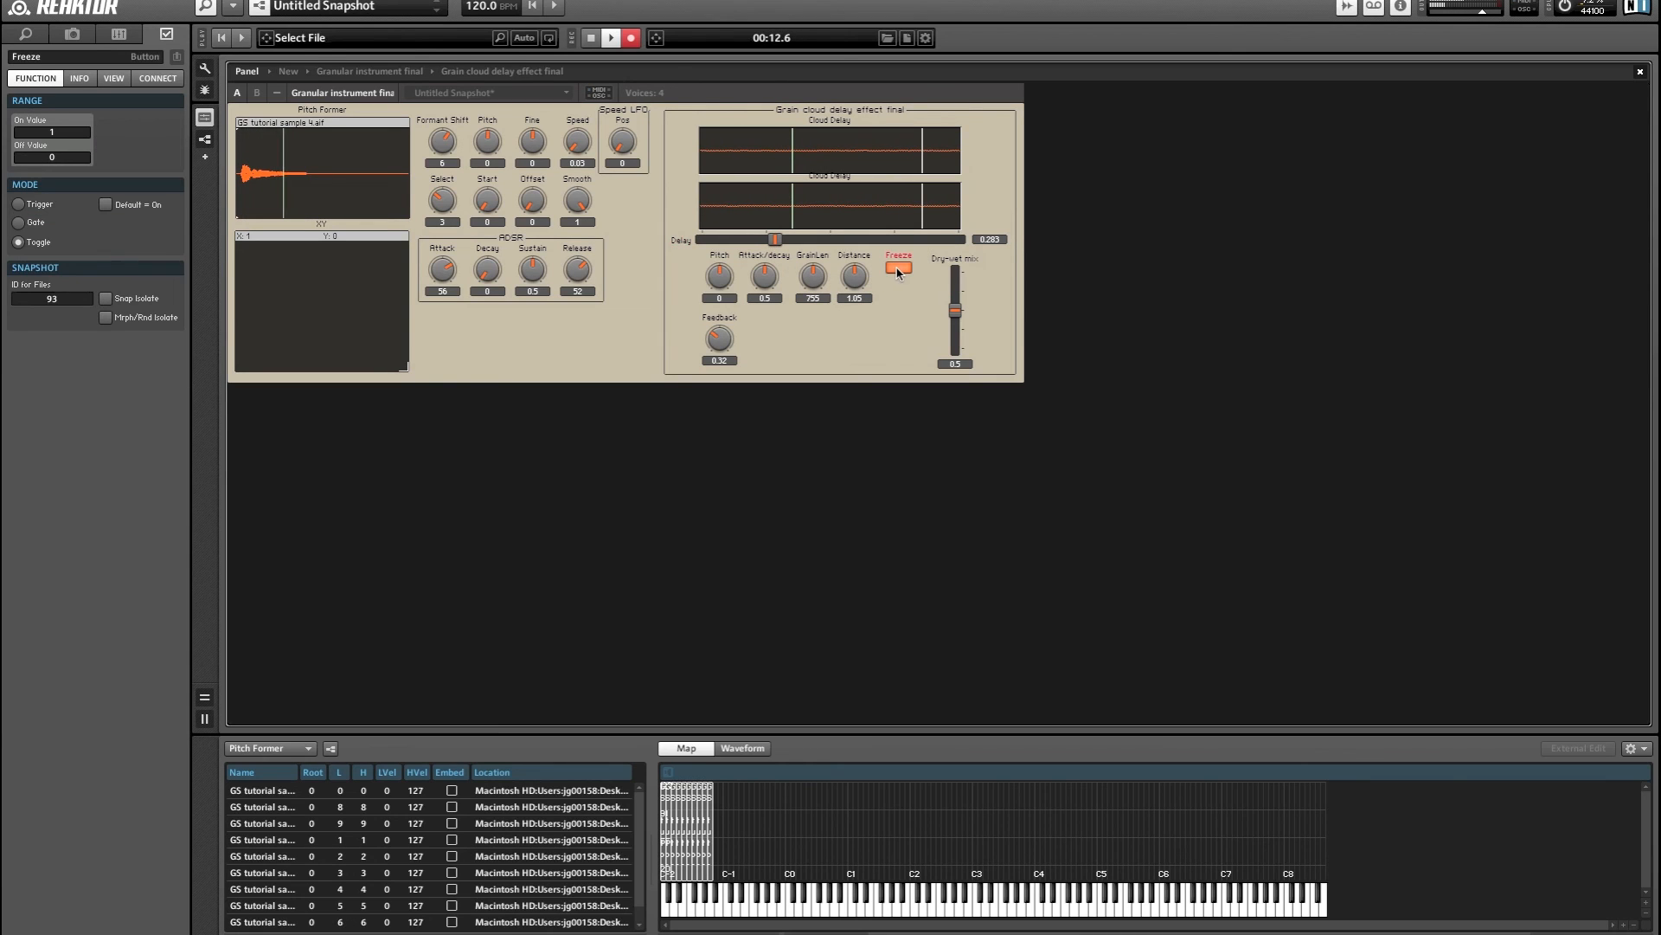
left_click(898, 270)
Adjust the cloud delay's grain controls to Pitch 7.94, Attack/decay 1 and GrainLen 274.
left_click_drag(721, 285, 716, 269)
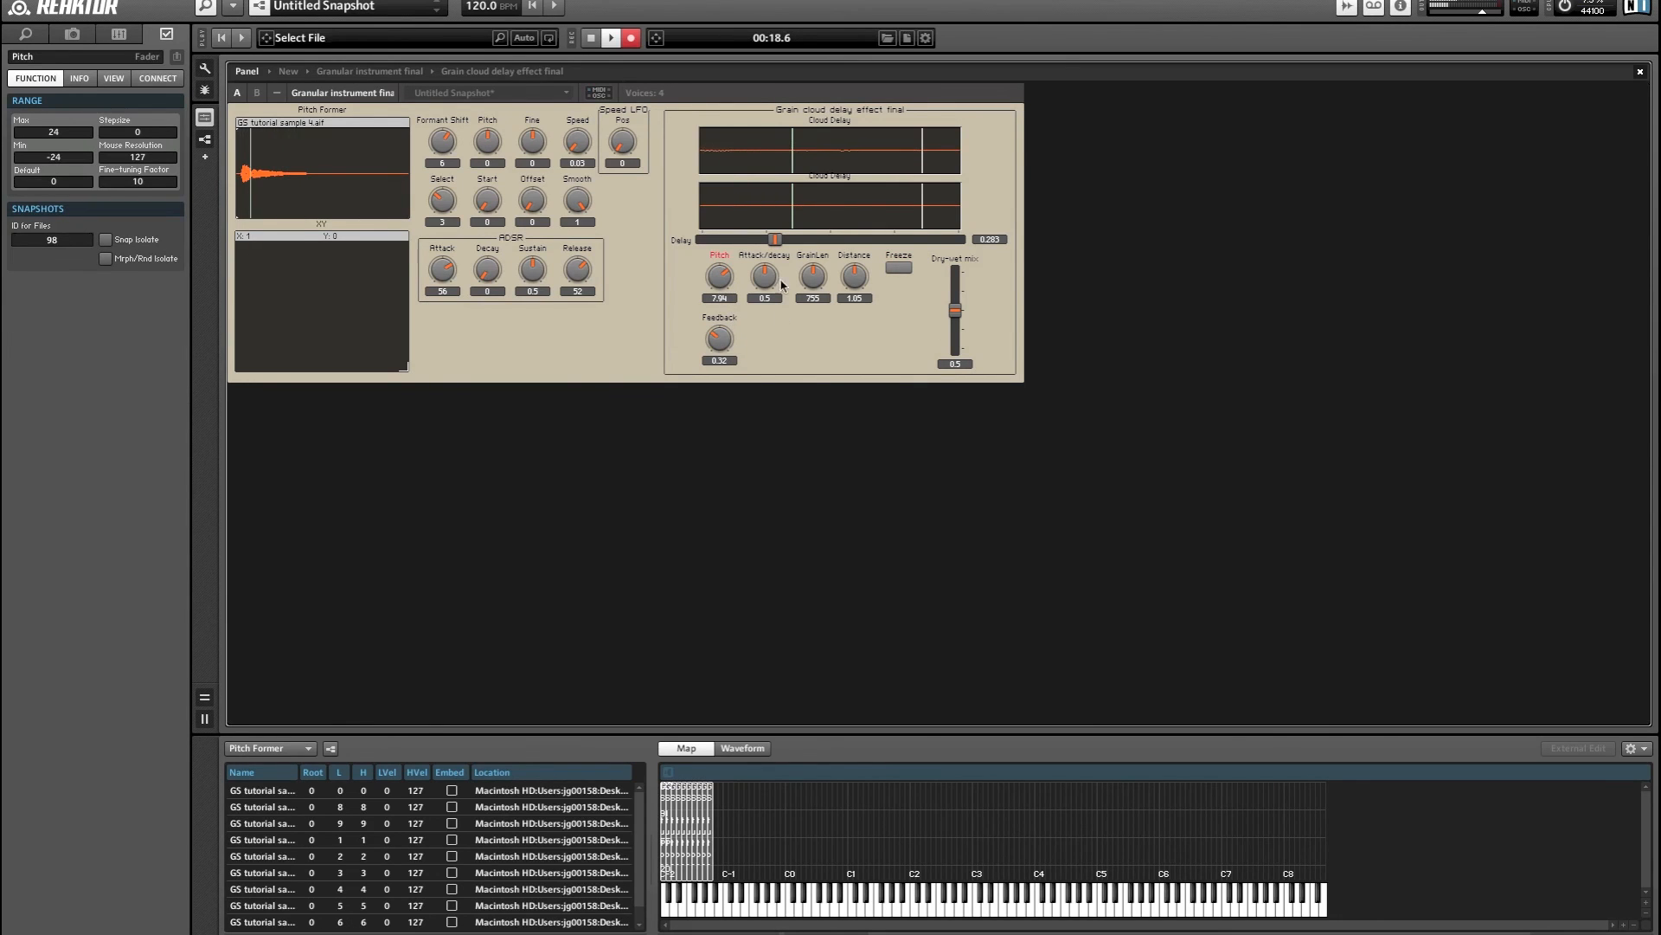
left_click_drag(765, 288, 764, 193)
left_click_drag(812, 277, 817, 324)
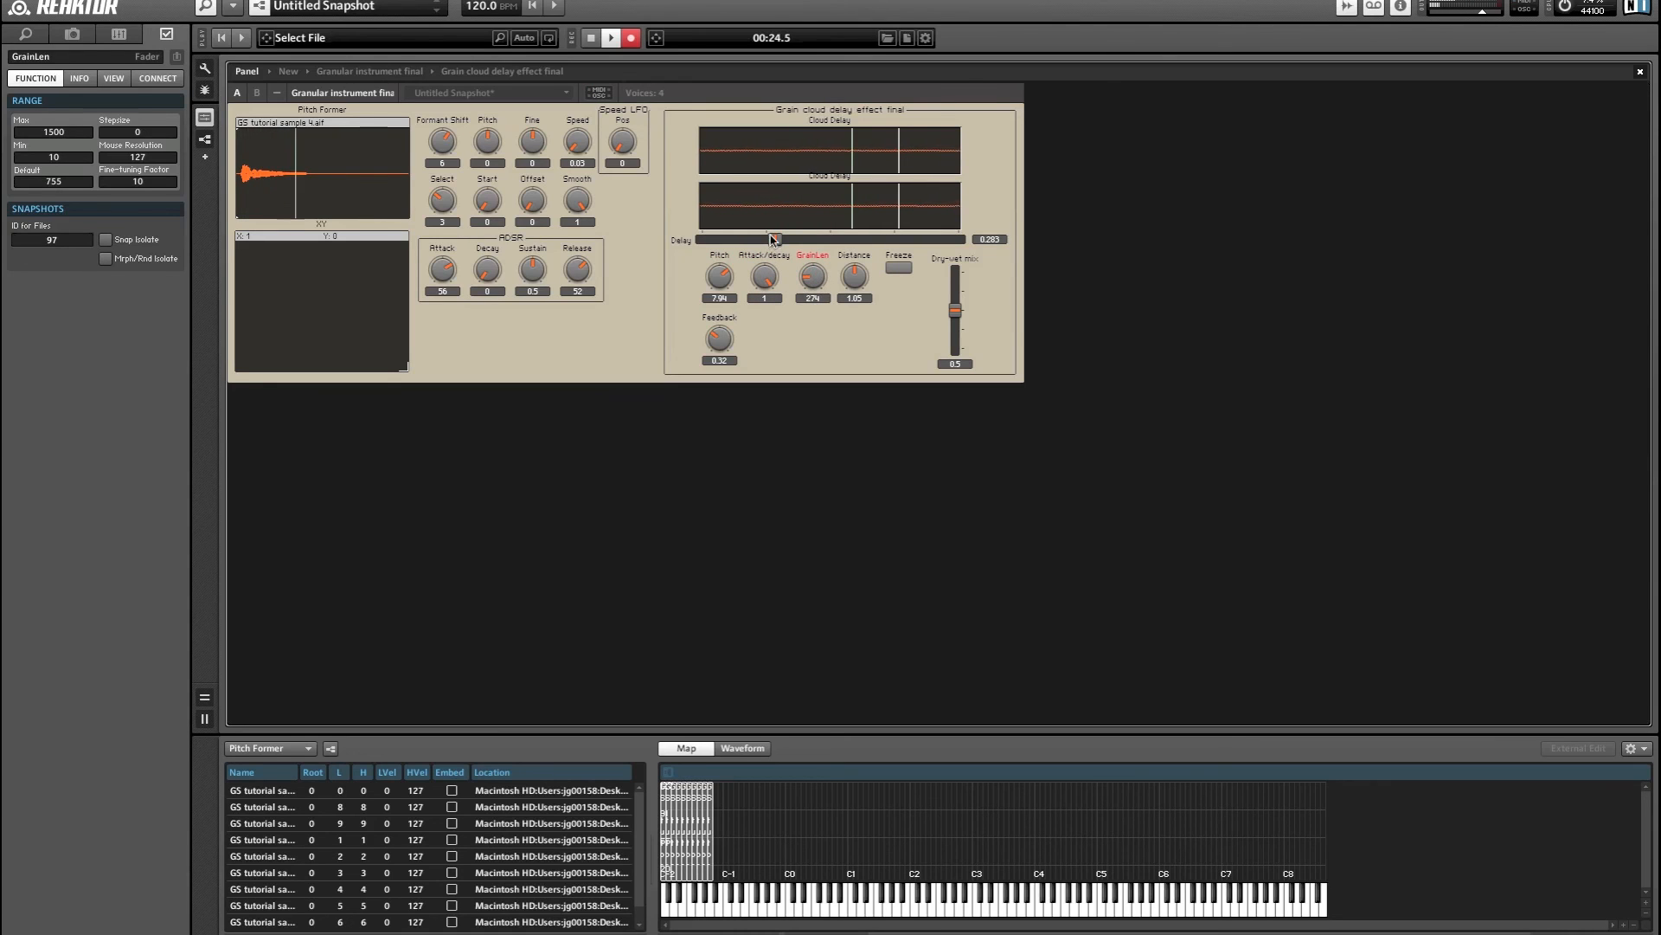
Increase the cloud delay's Delay to 0.816 and raise its Pitch further.
left_click_drag(777, 240, 898, 246)
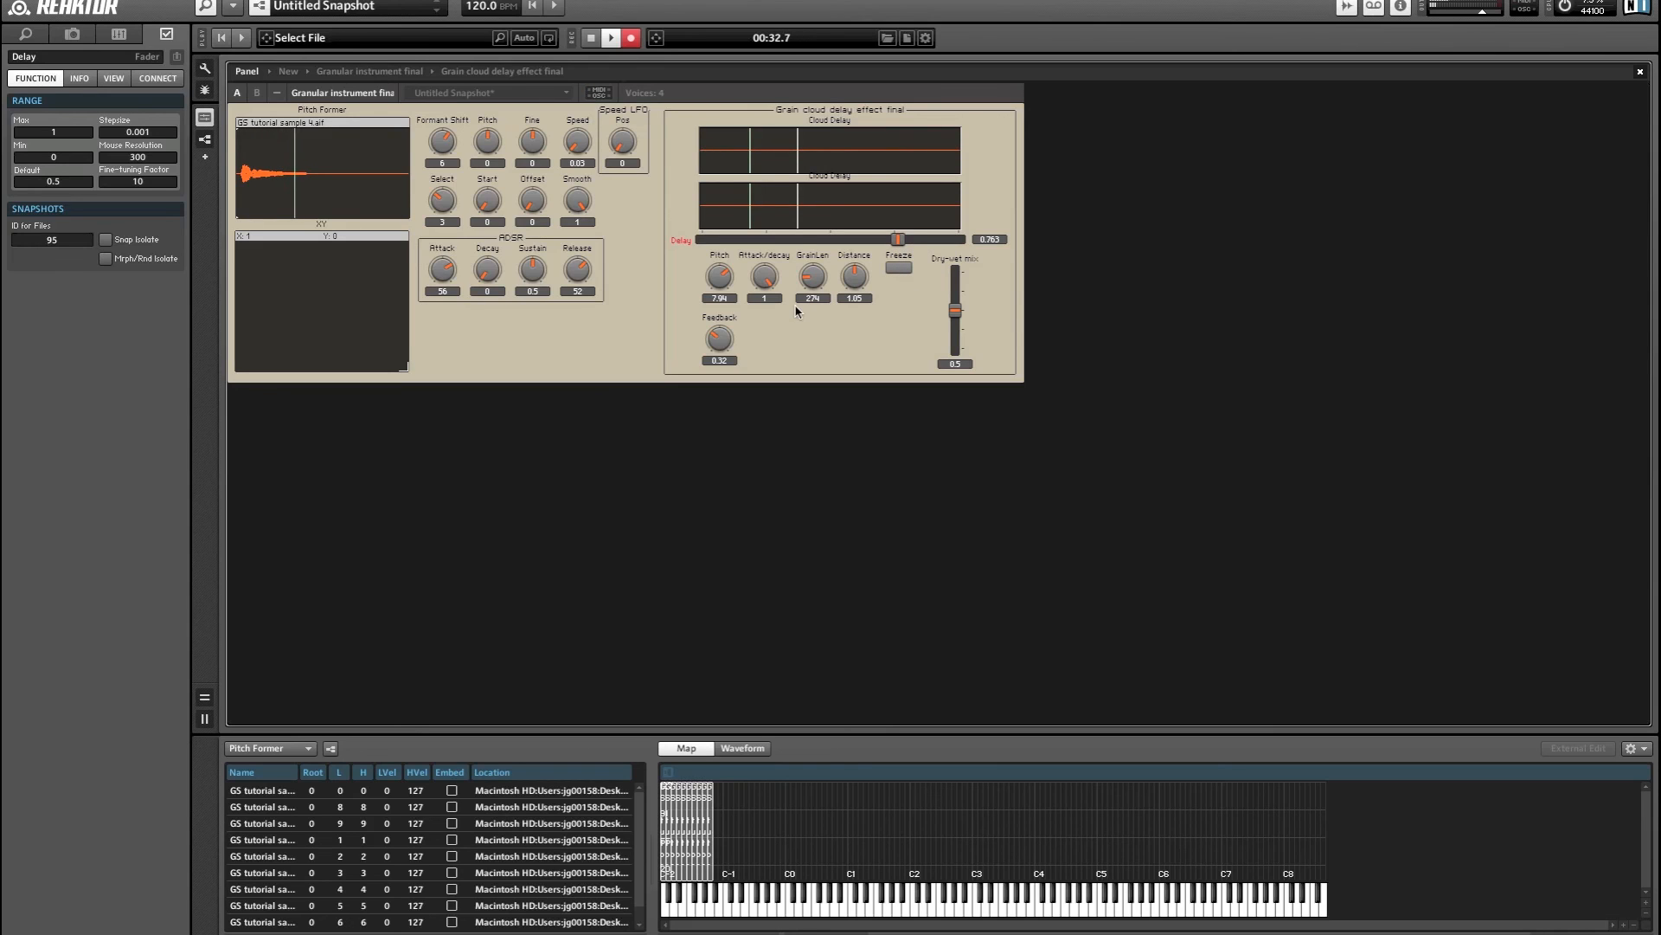
left_click_drag(899, 240, 913, 245)
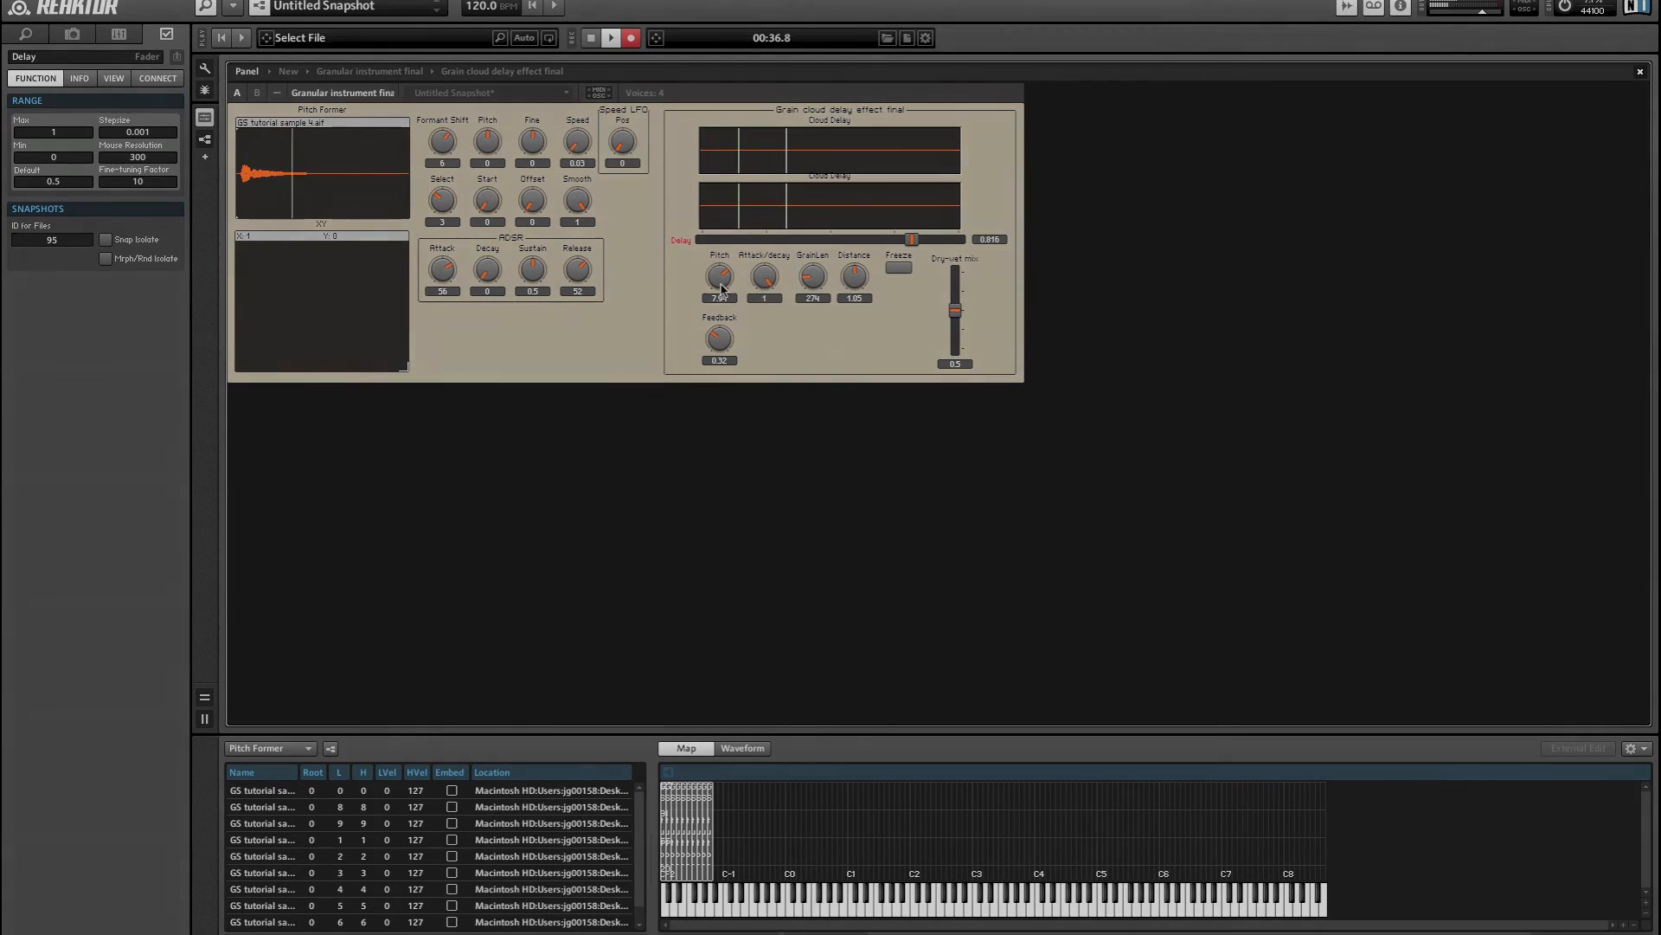
left_click_drag(716, 287, 716, 276)
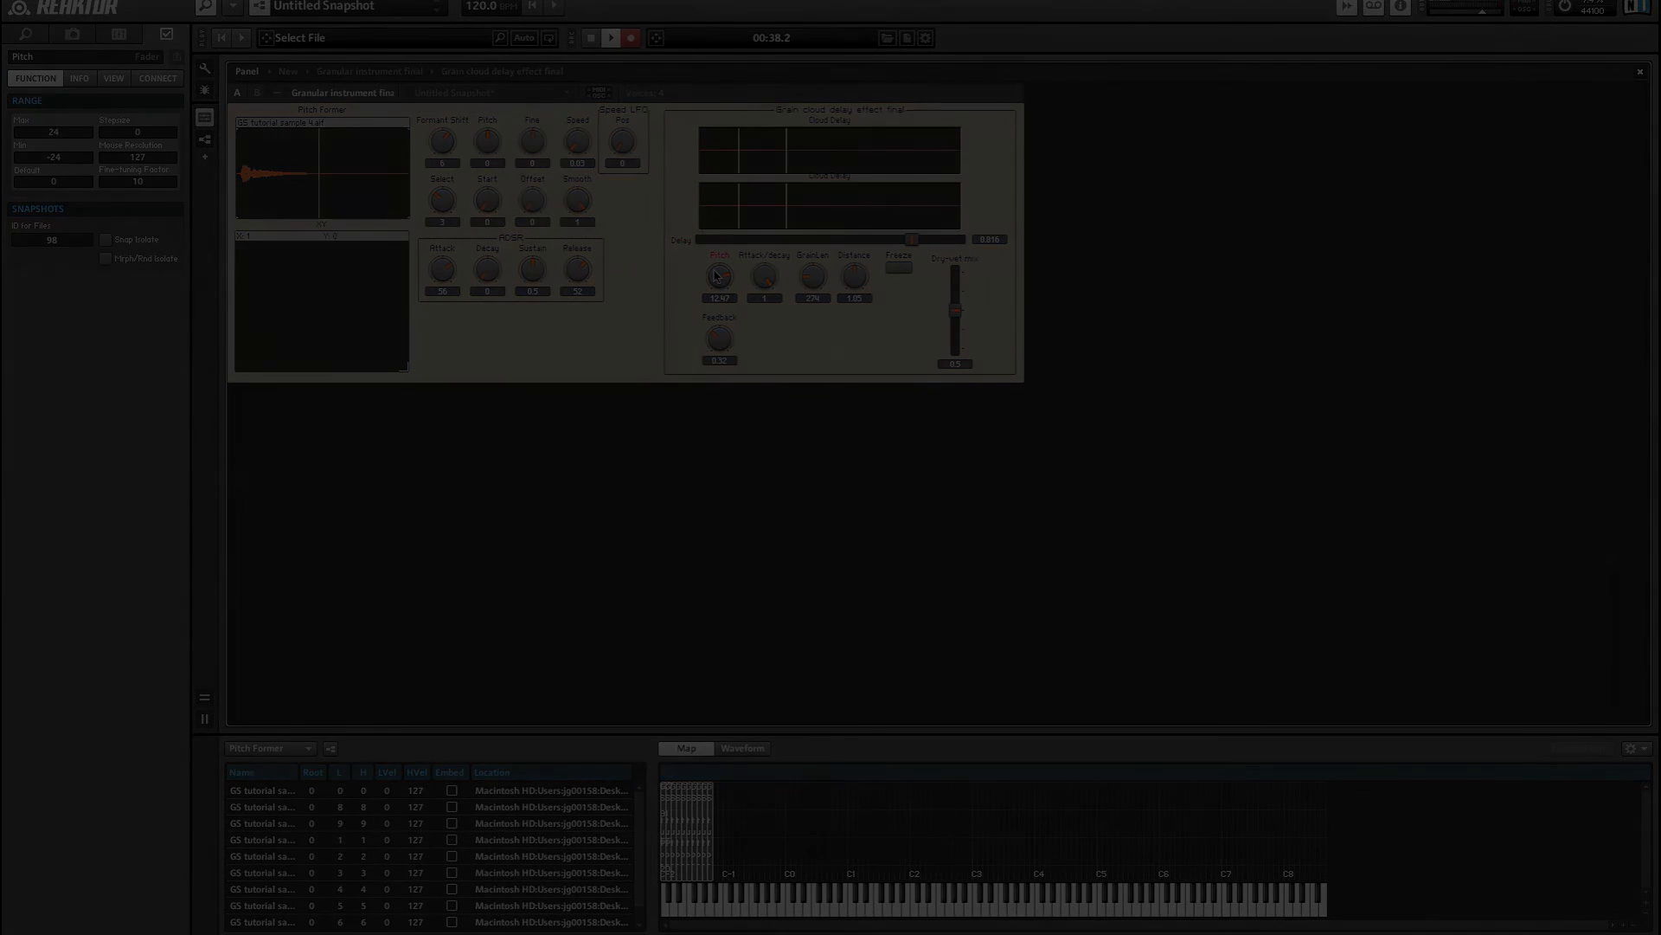